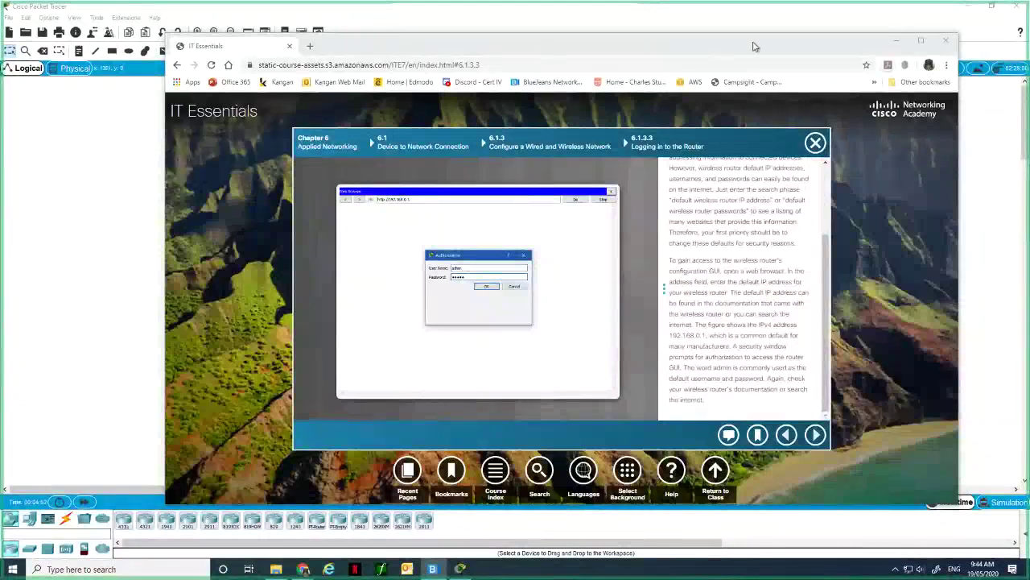
From the Course Index's Packet Tracer Index, open activity 6.1.2.1 Add Computers to an Existing Network.
left_click_drag(755, 46, 724, 31)
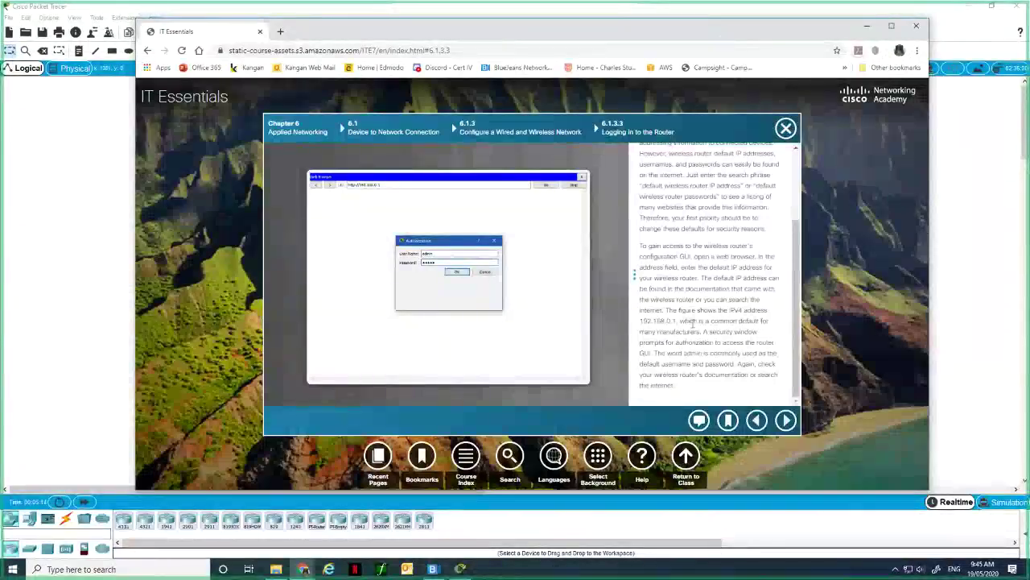
scroll(694, 322, "up", 5)
scroll(694, 326, "down", 5)
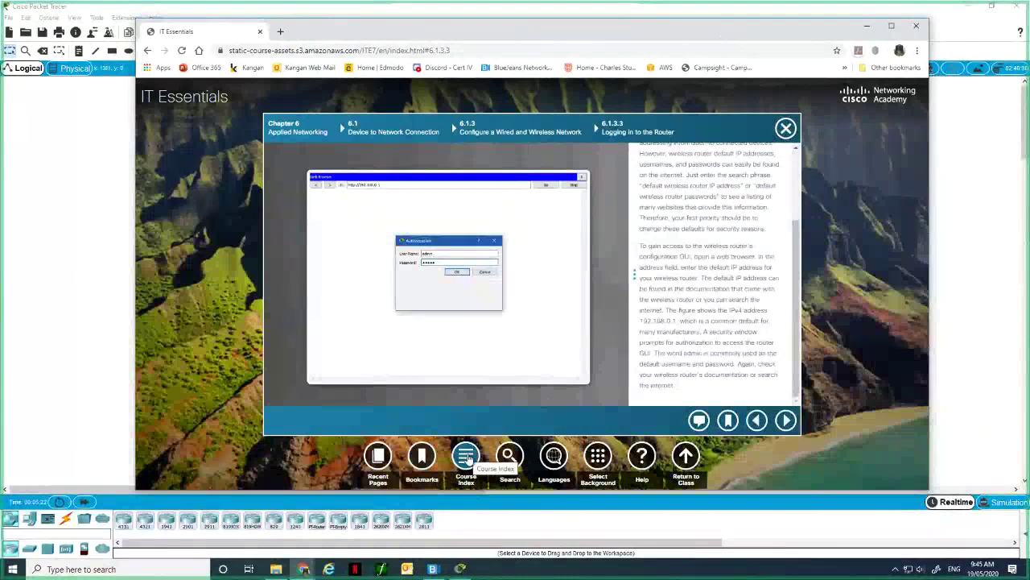
left_click(467, 457)
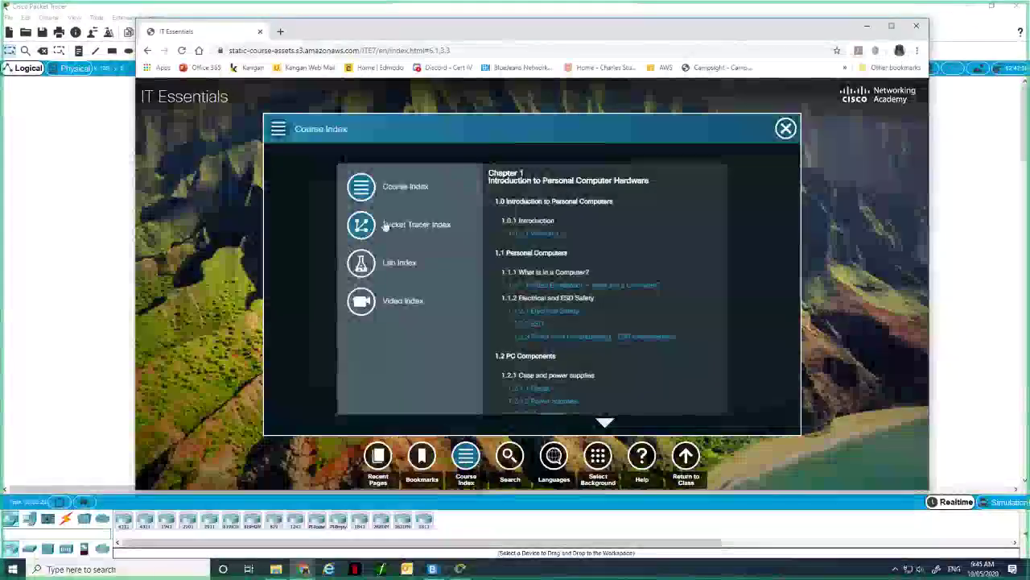
left_click(361, 227)
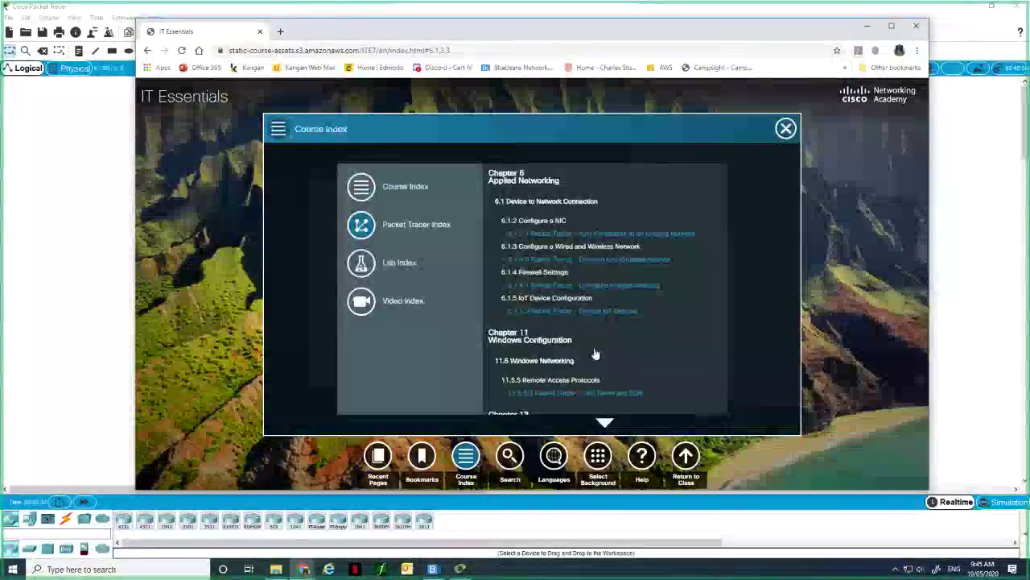
left_click(628, 235)
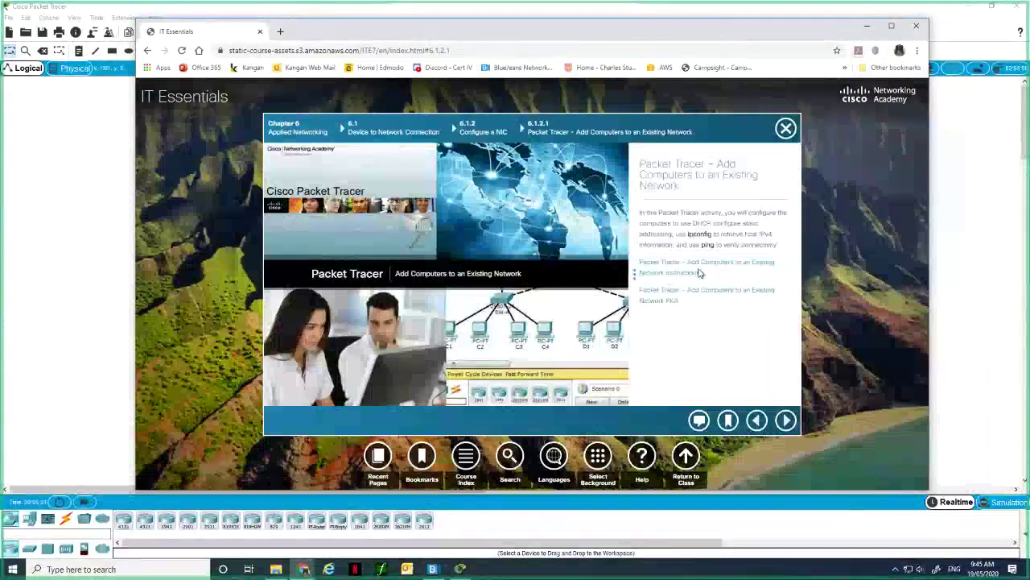
Read through the Network Instructions PDF, then start downloading the activity's .pka file from the course page.
left_click(694, 275)
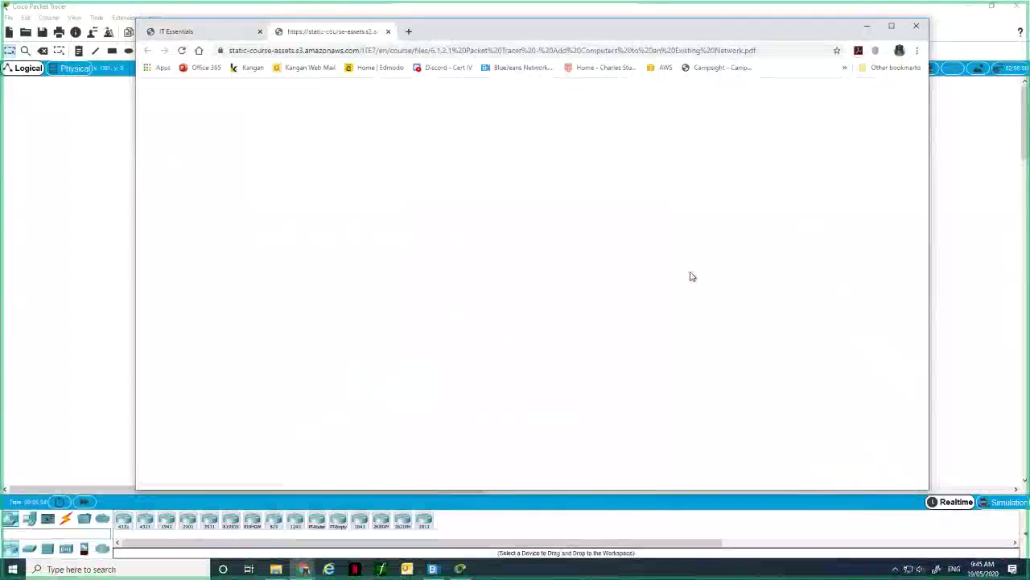
scroll(488, 249, "down", 1)
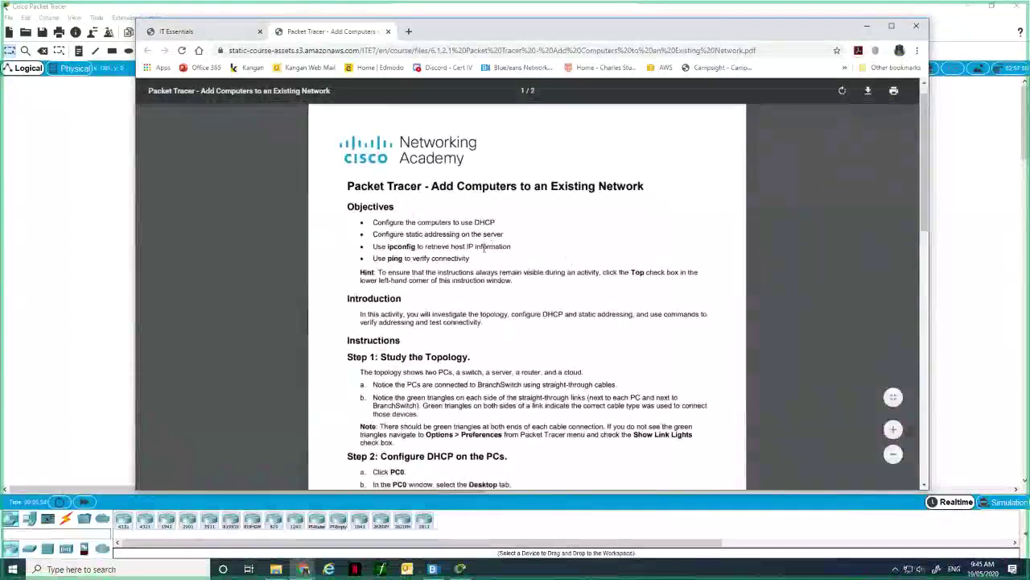
scroll(484, 250, "down", 4)
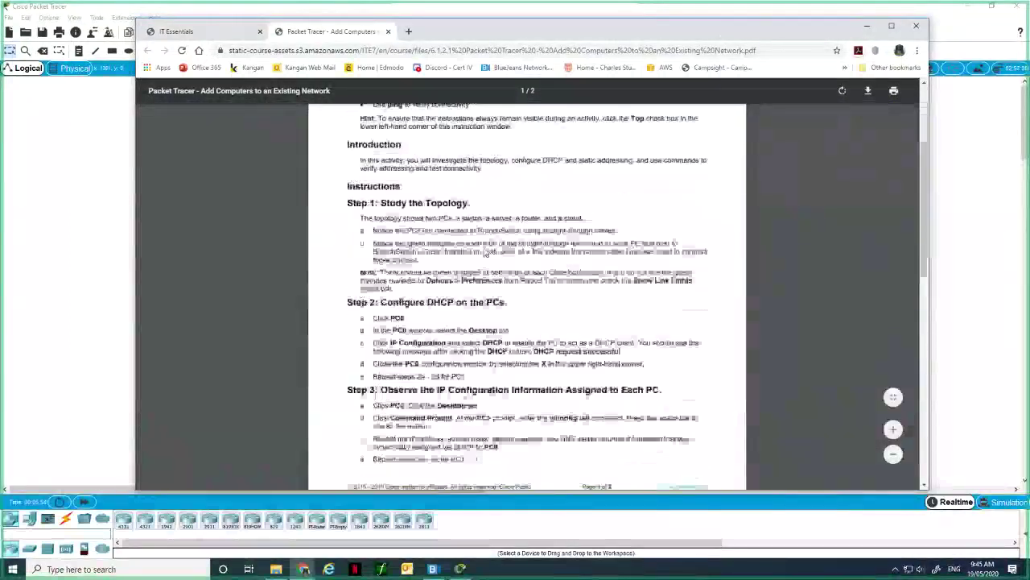
scroll(484, 249, "down", 2)
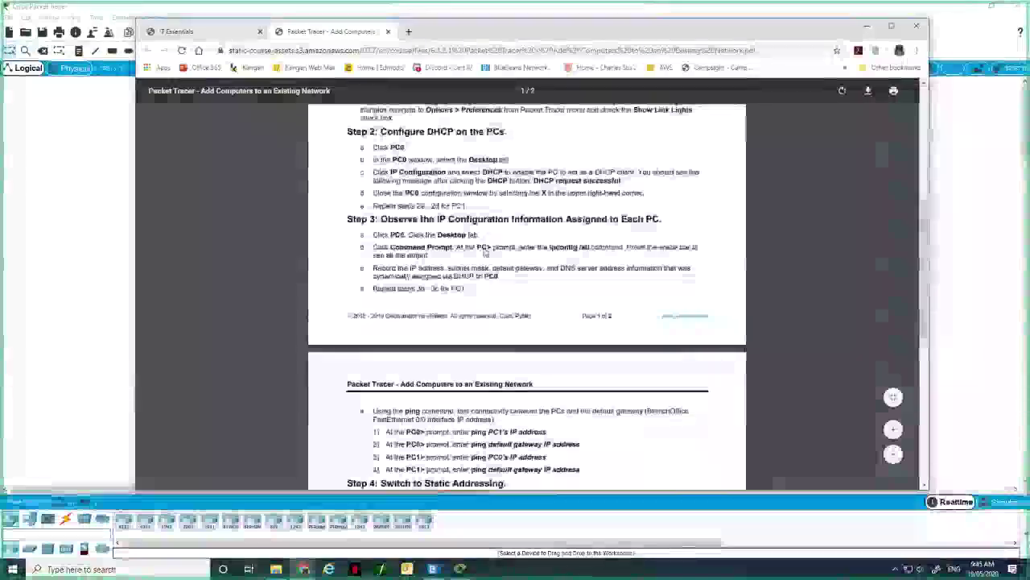
left_click(211, 32)
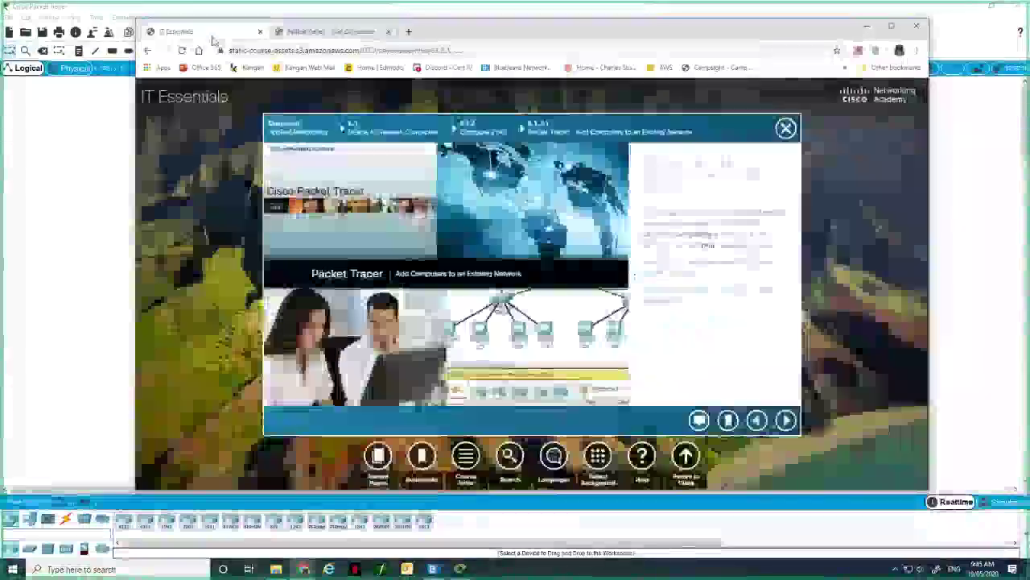
left_click(667, 298)
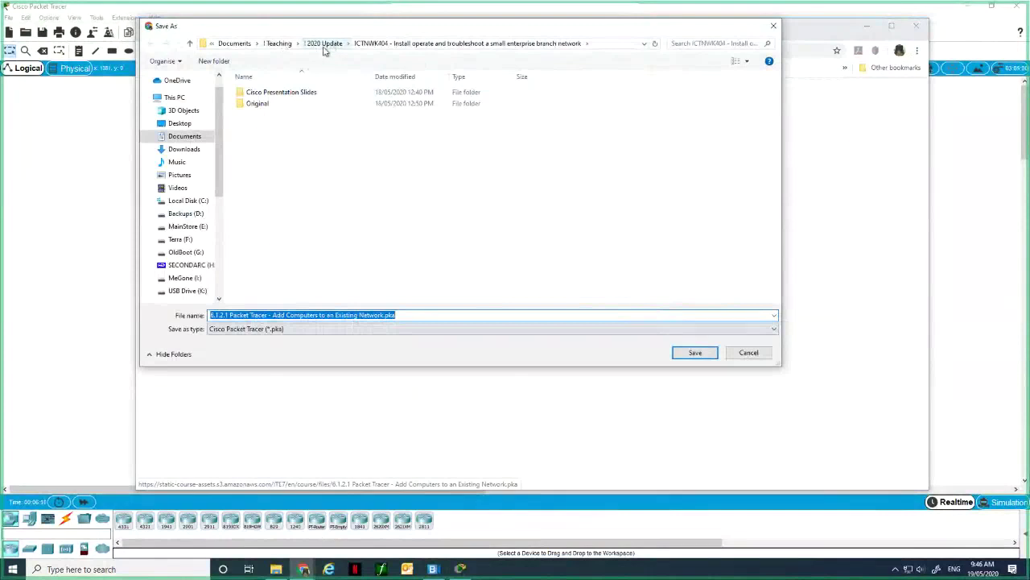
Save the .pka file into Teaching > Bendigo > Cluster and open the download.
left_click(280, 44)
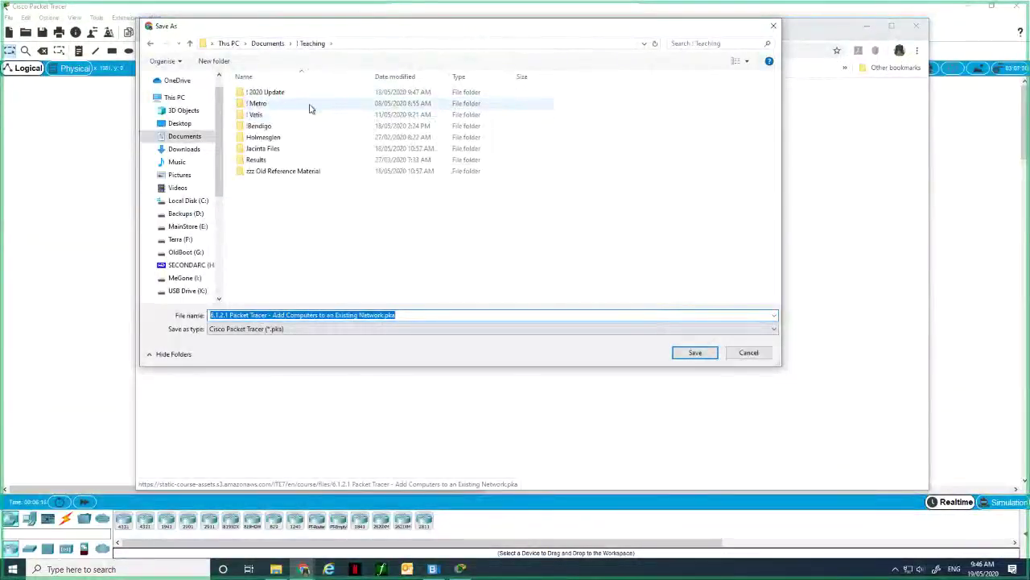
left_click(268, 127)
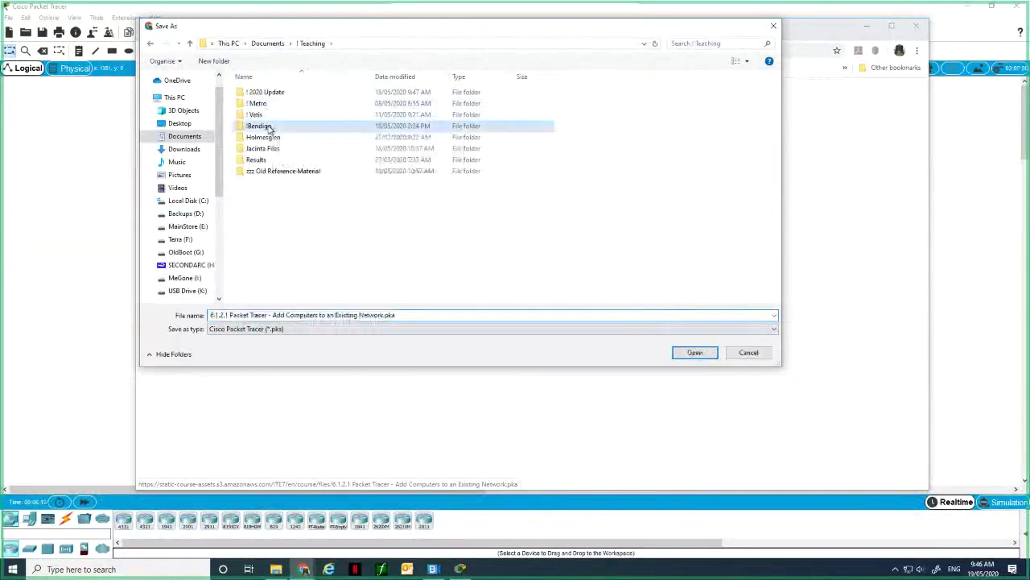
double_click(269, 127)
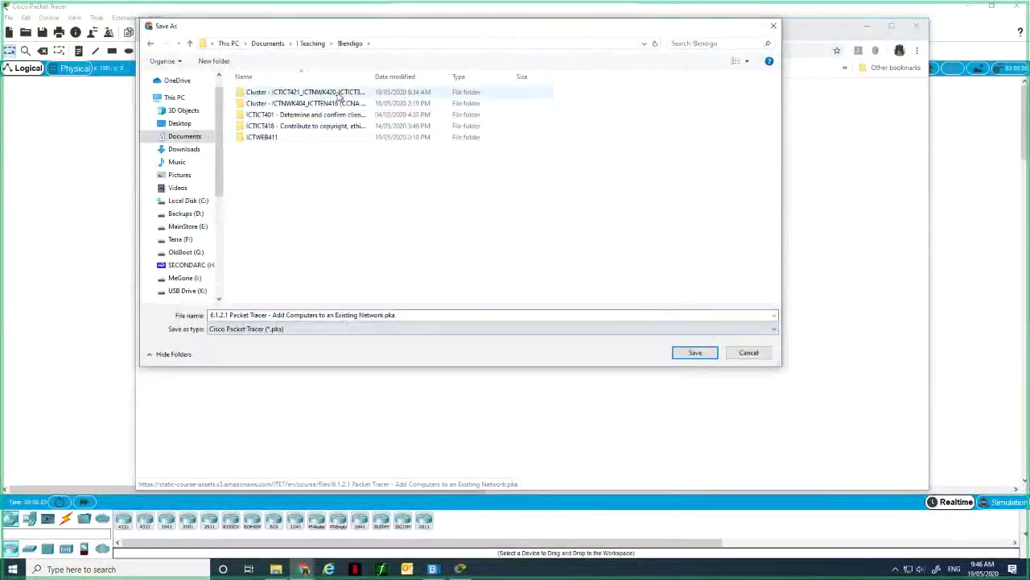
double_click(340, 95)
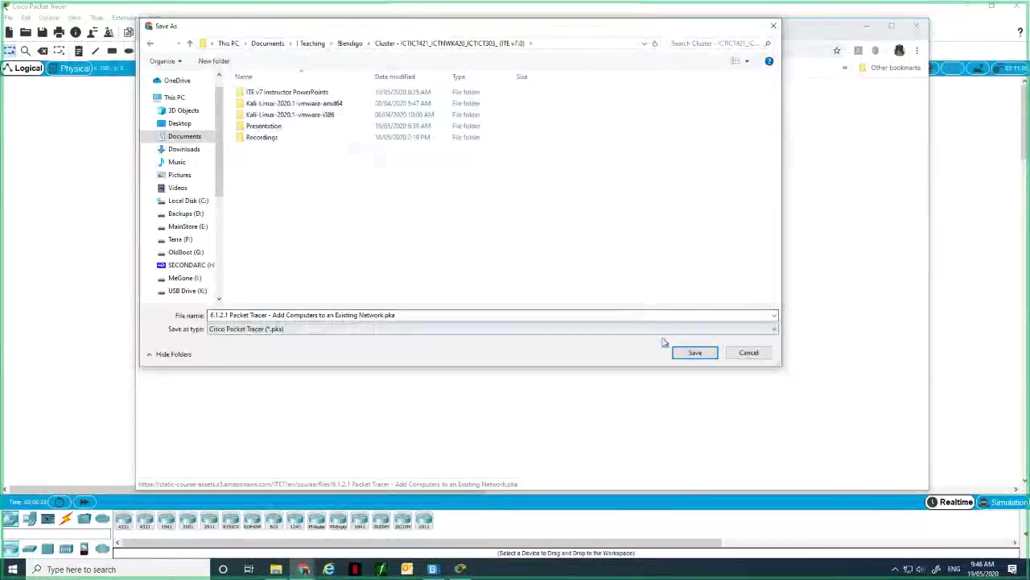
left_click(695, 353)
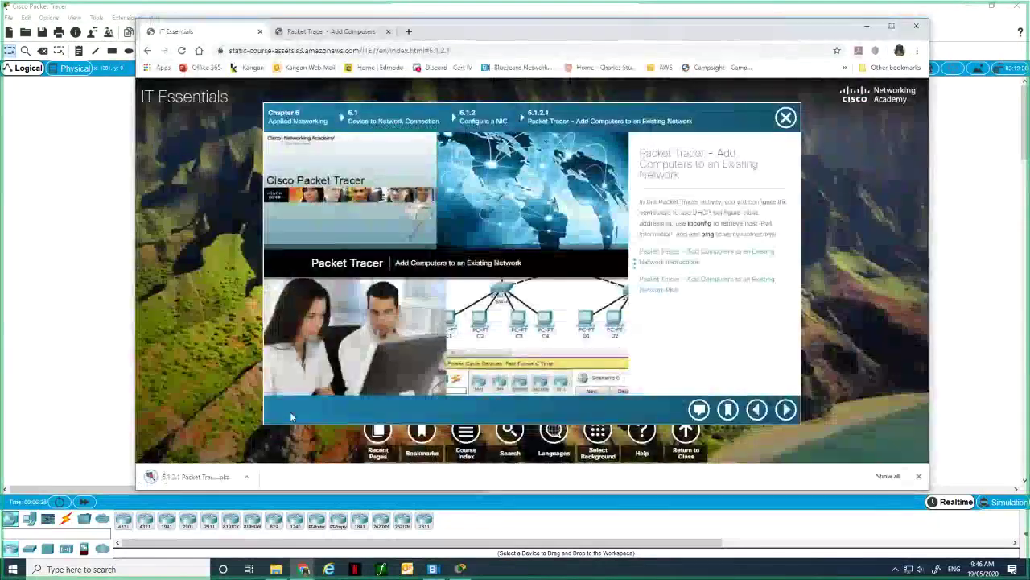
left_click(247, 476)
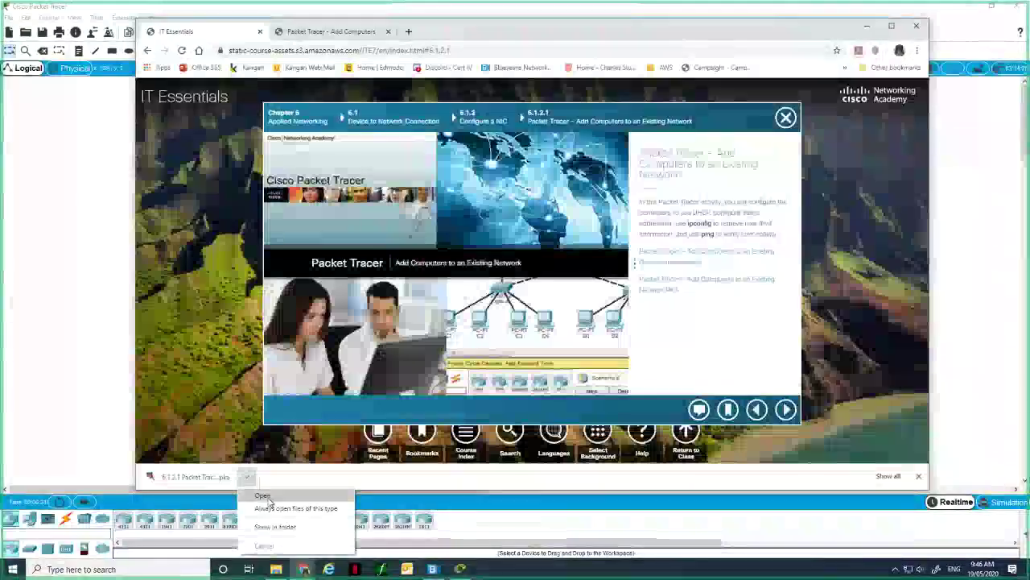
left_click(265, 495)
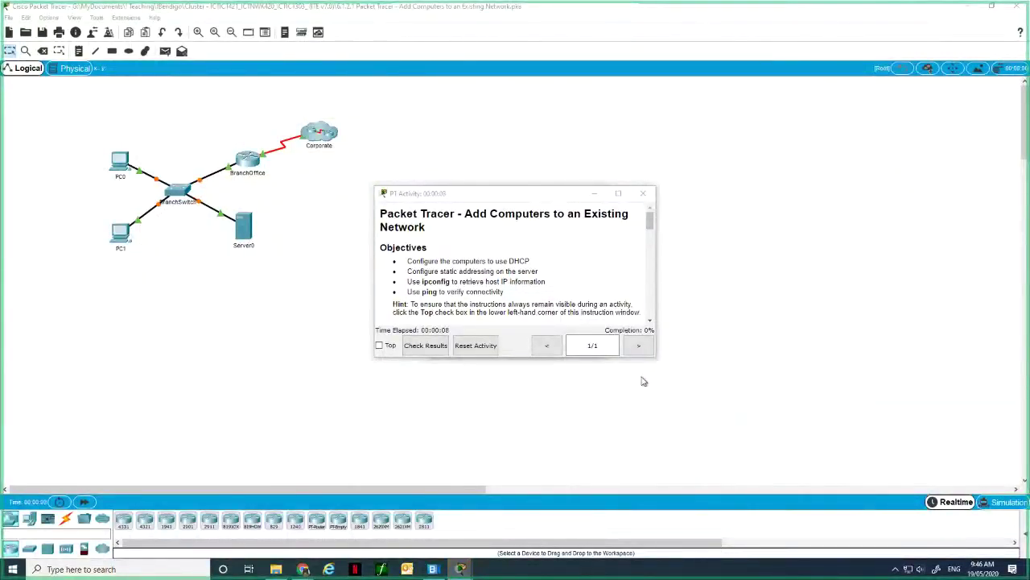
Bring up the User Profile dialog and move it to the upper right.
mouse_move(463, 570)
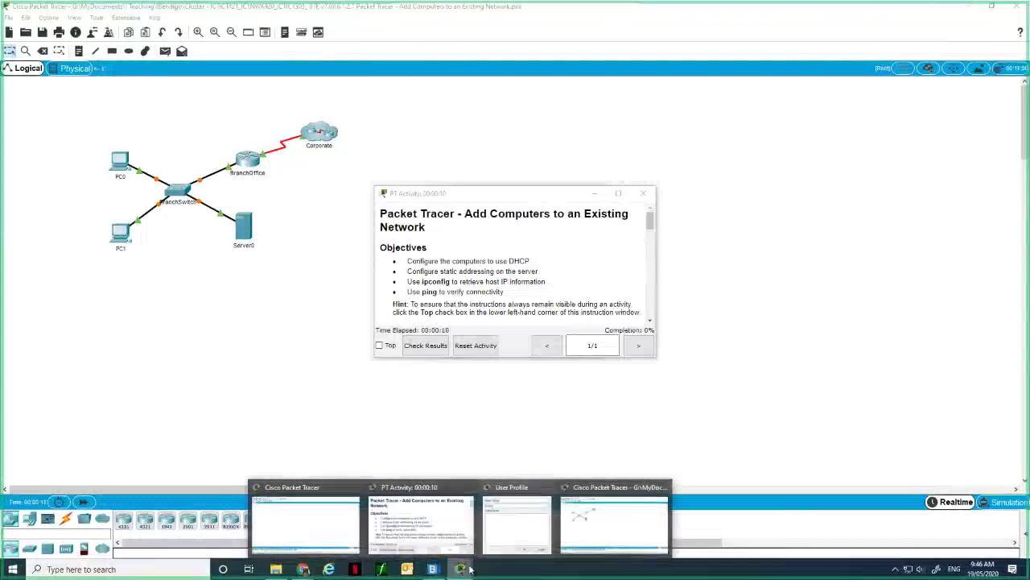
mouse_move(561, 533)
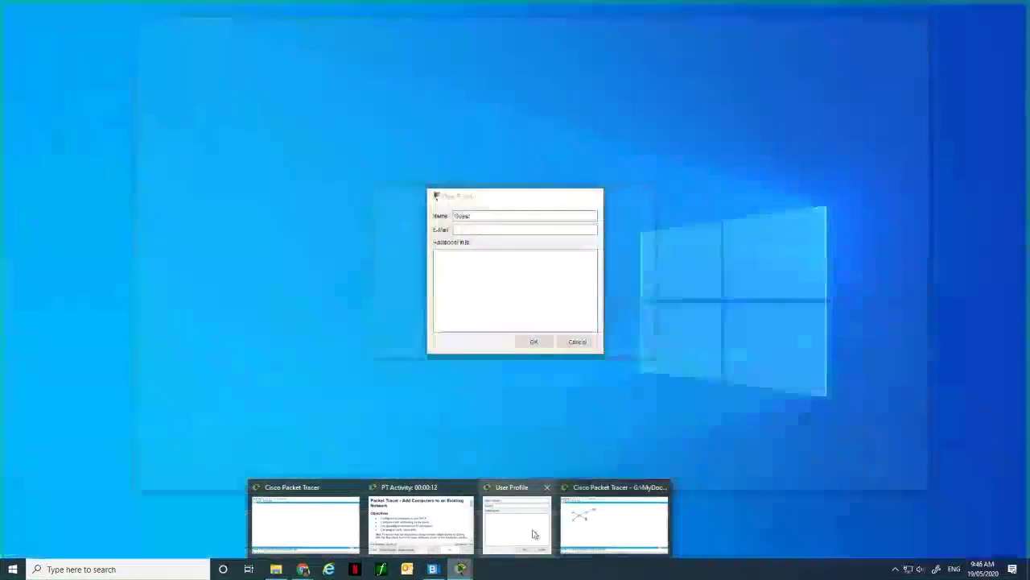
left_click(532, 534)
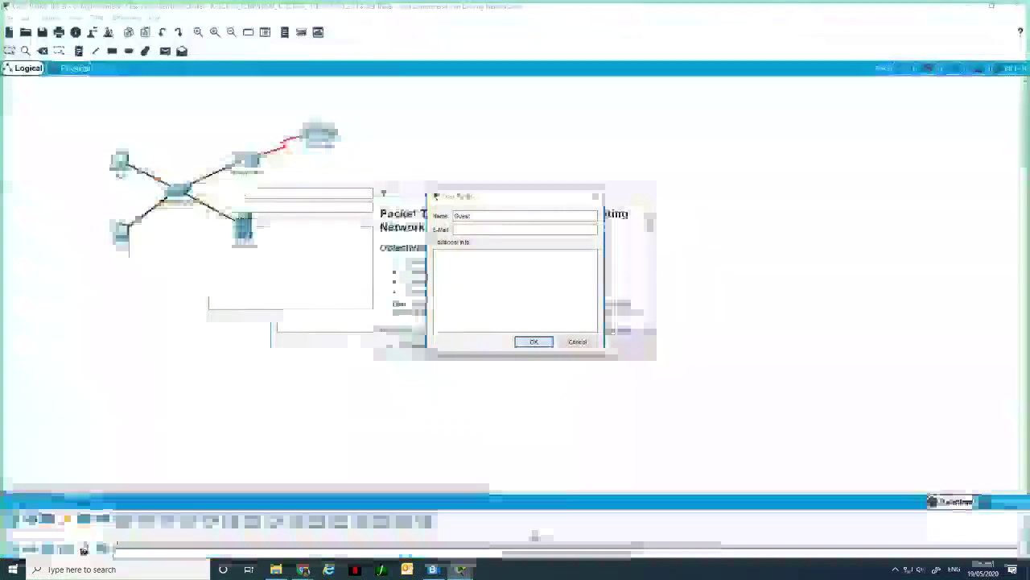
mouse_move(460, 569)
mouse_move(455, 542)
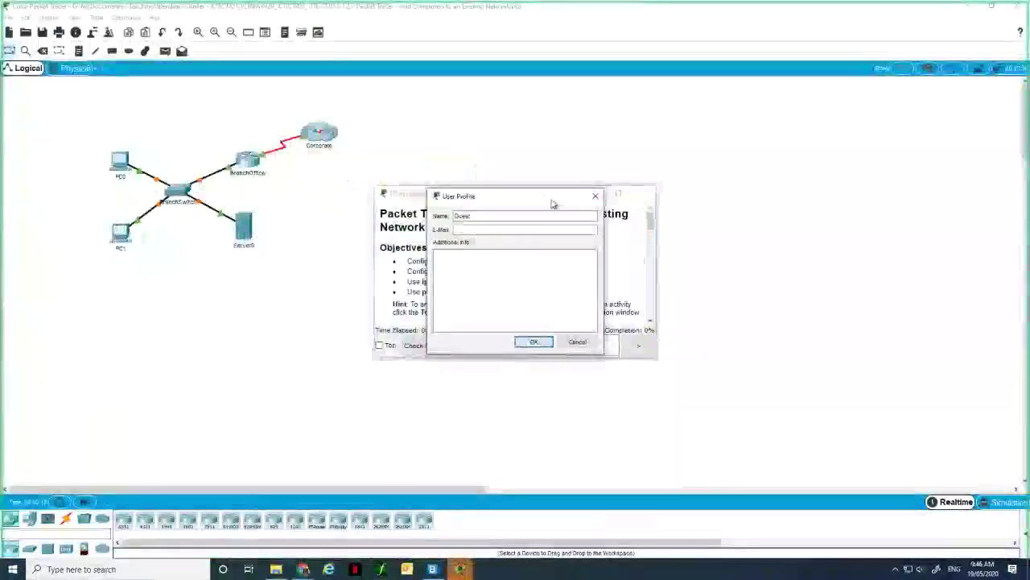
left_click_drag(553, 203, 946, 108)
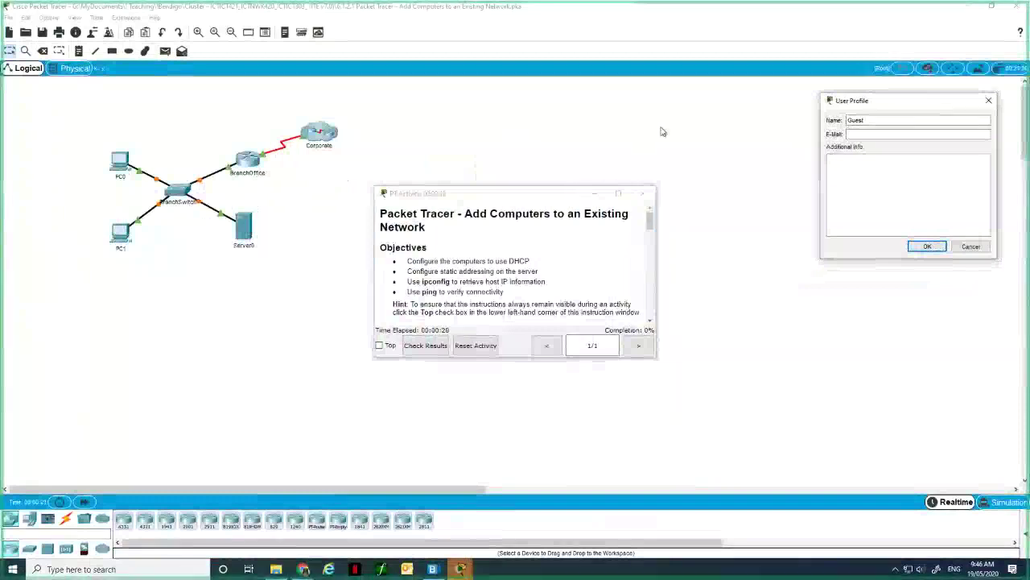
mouse_move(460, 569)
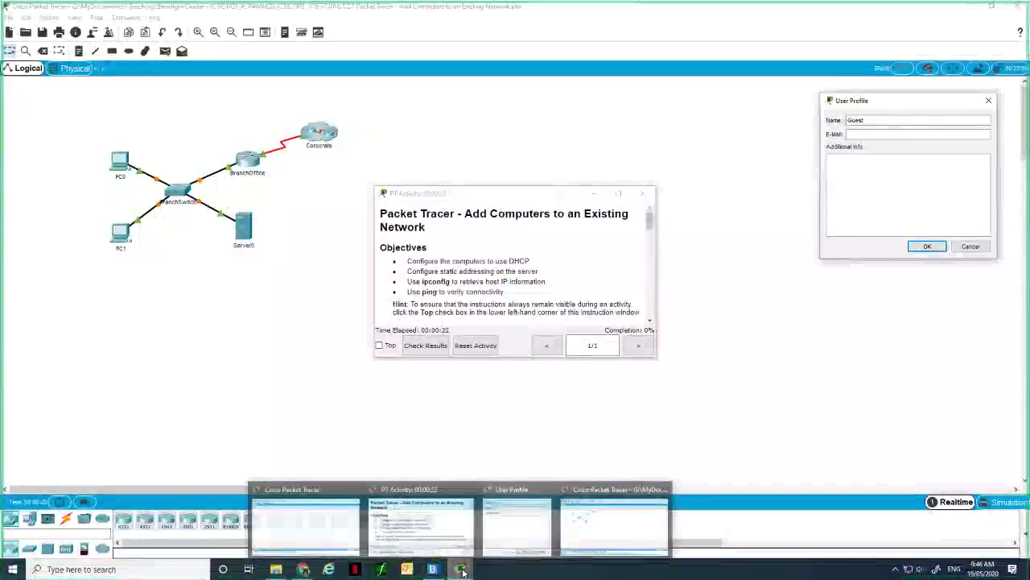
left_click(516, 525)
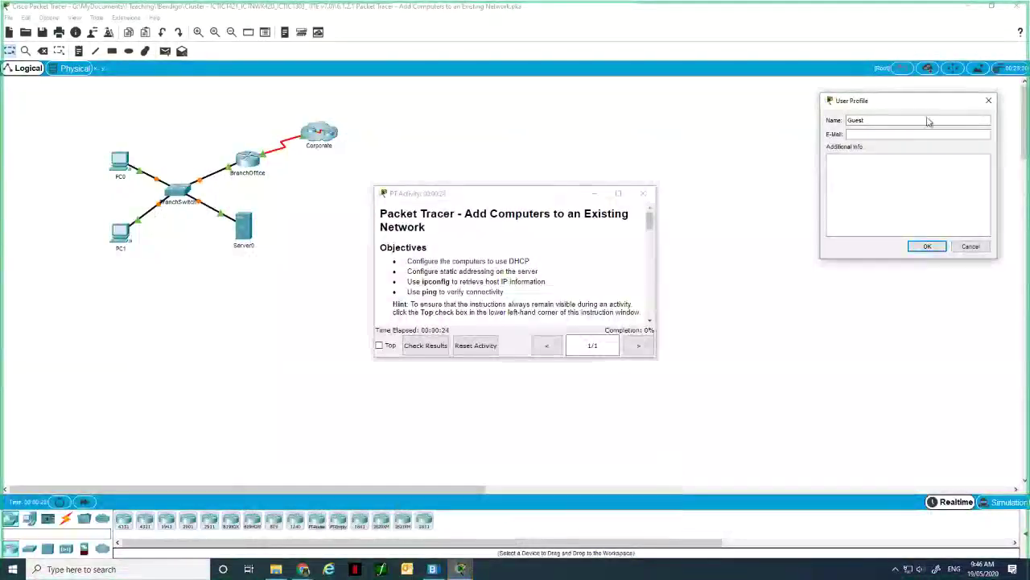
Replace the default name Guest with the user's name.
left_click_drag(928, 121, 842, 120)
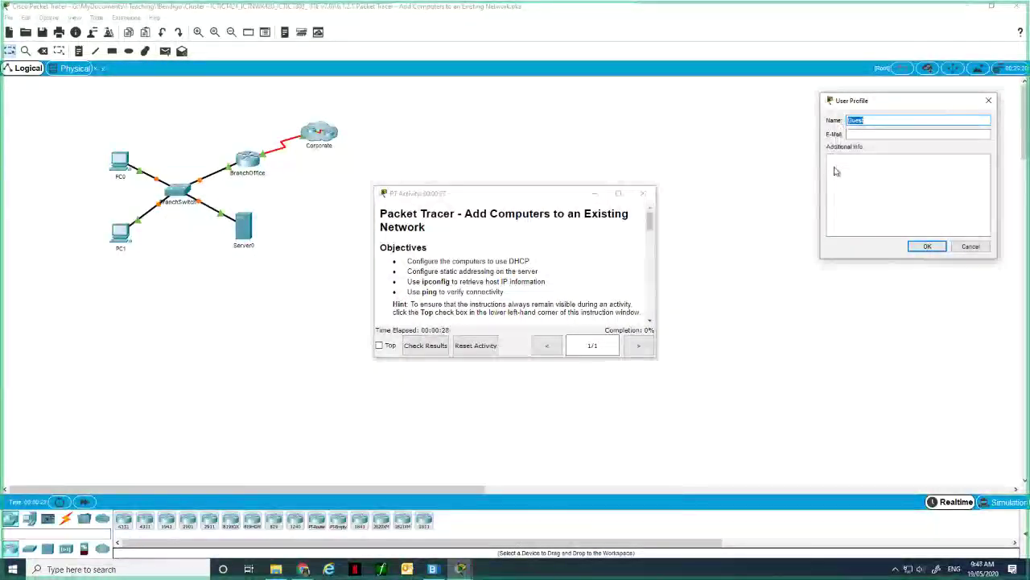
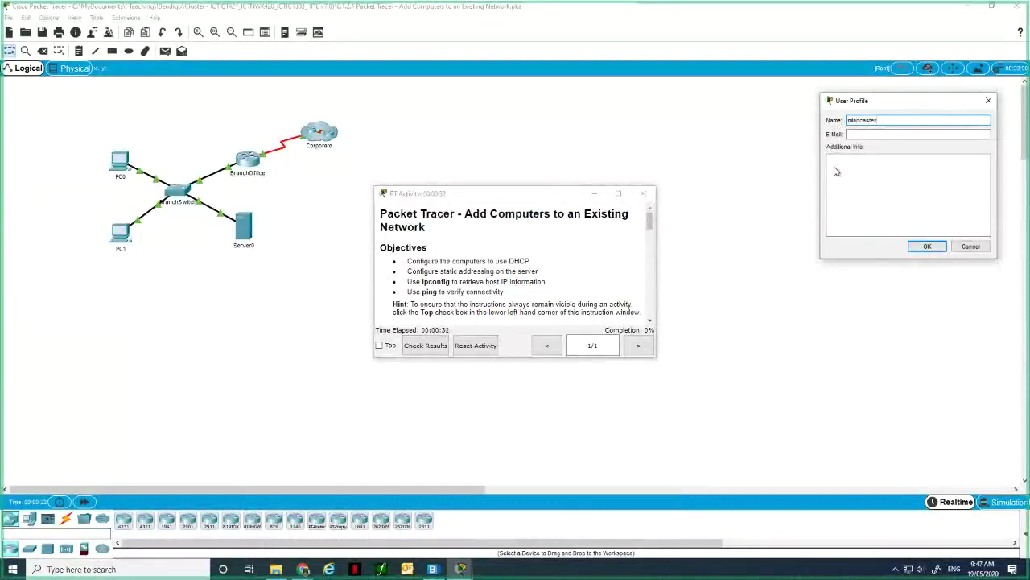
mouse_move(909, 124)
left_mouse_down()
mouse_move(886, 124)
mouse_move(919, 124)
left_mouse_up()
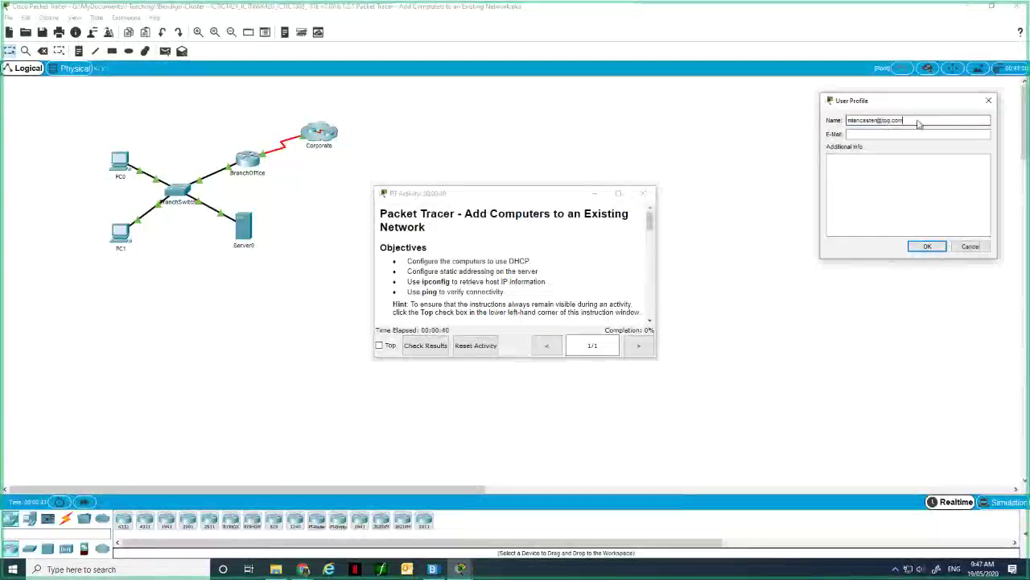
key("ctrl+a")
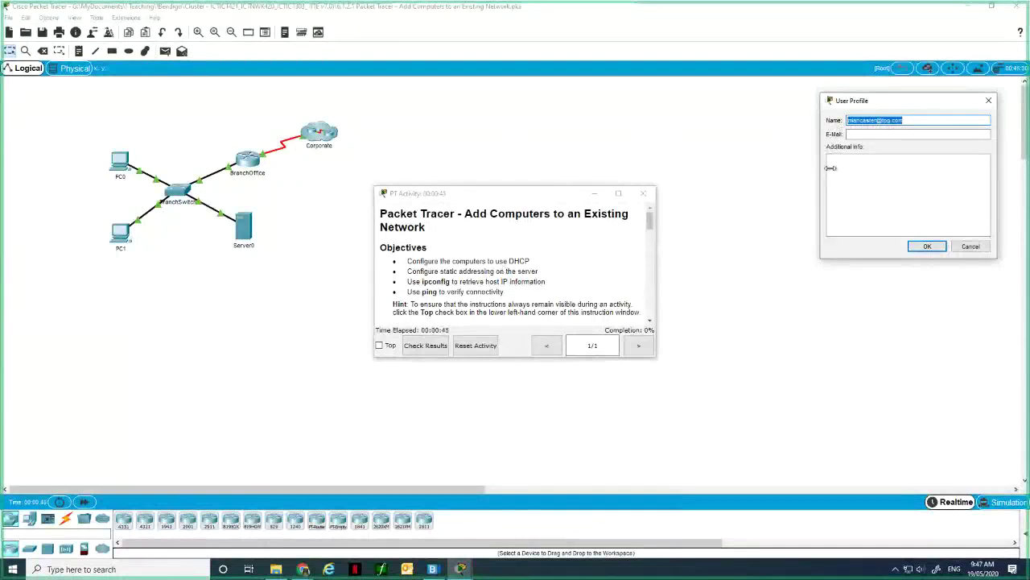
type("u")
type("ark")
Enter the user's e-mail address, save the profile and confirm resetting the activity.
left_click(885, 134)
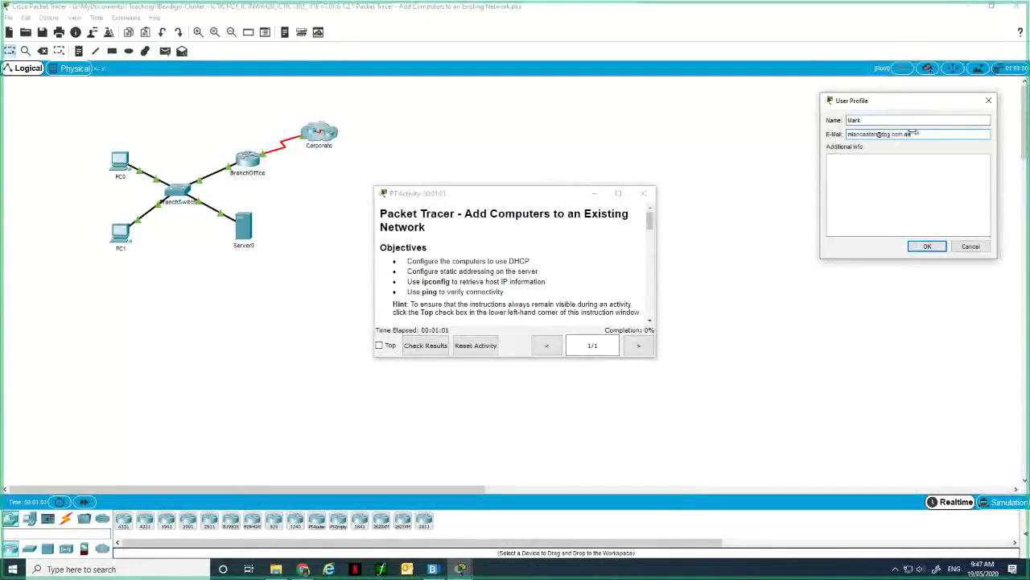
left_click(926, 246)
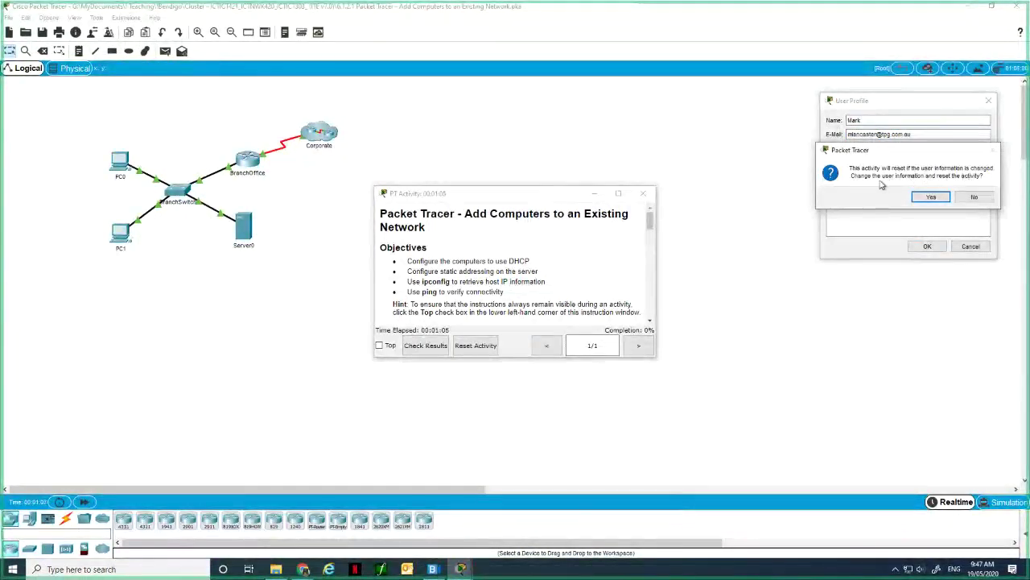
left_click(929, 197)
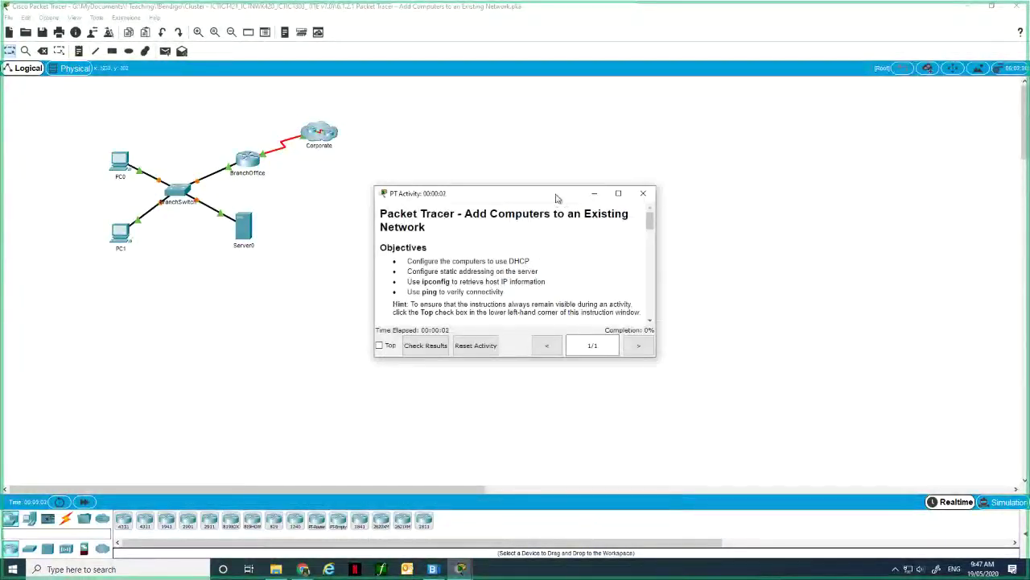
Move the PT Activity instructions window to the upper right and enlarge it.
left_click_drag(556, 198, 787, 120)
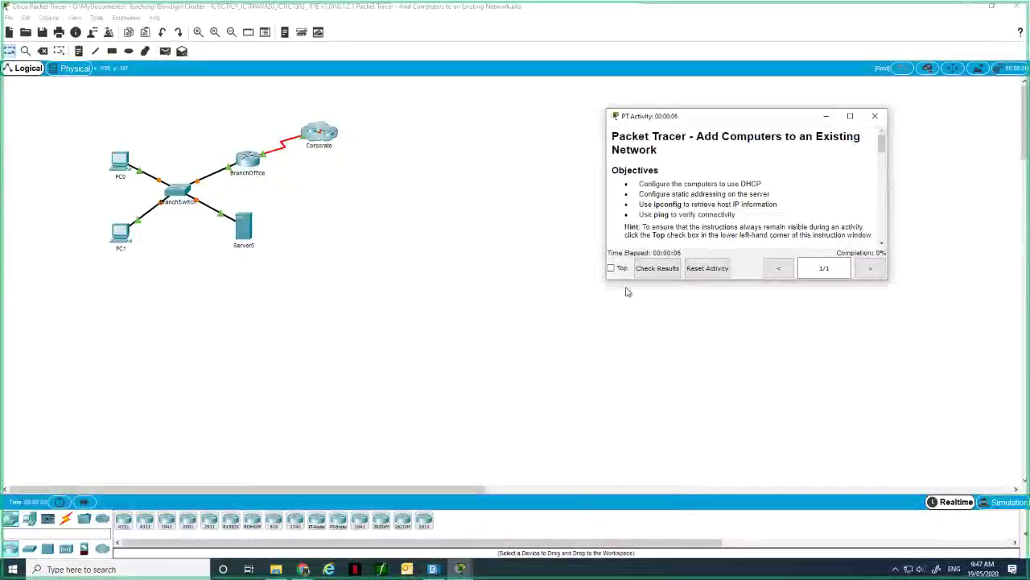
left_click_drag(606, 279, 522, 417)
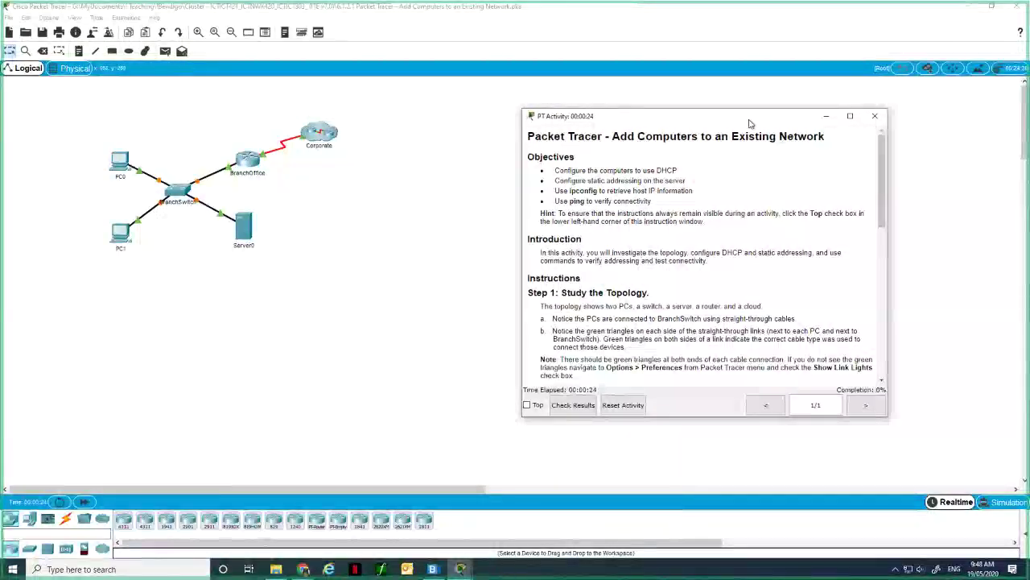
left_click_drag(748, 122, 811, 95)
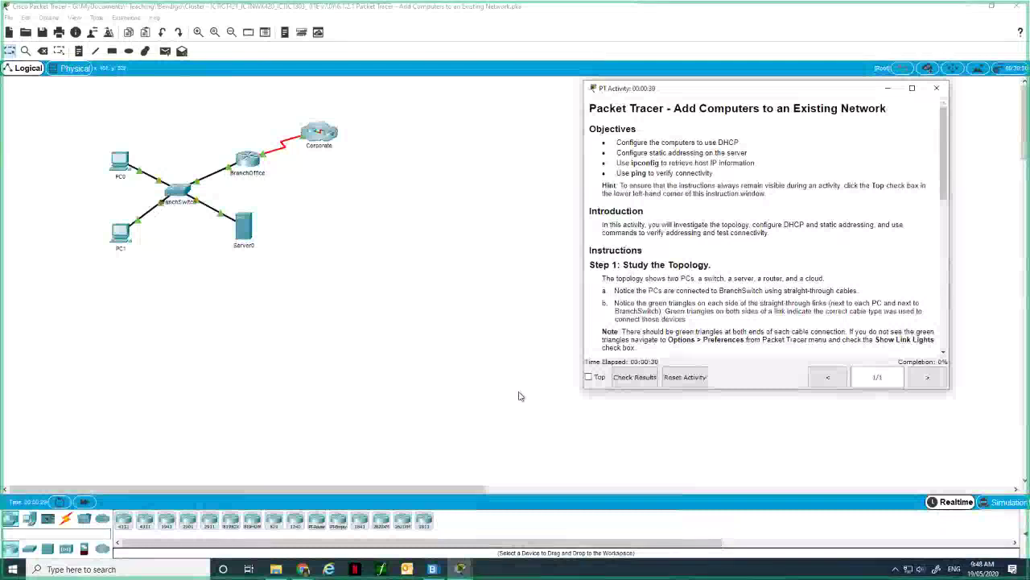
Bring Chrome forward on the Add Computers instructions PDF tab.
mouse_move(303, 569)
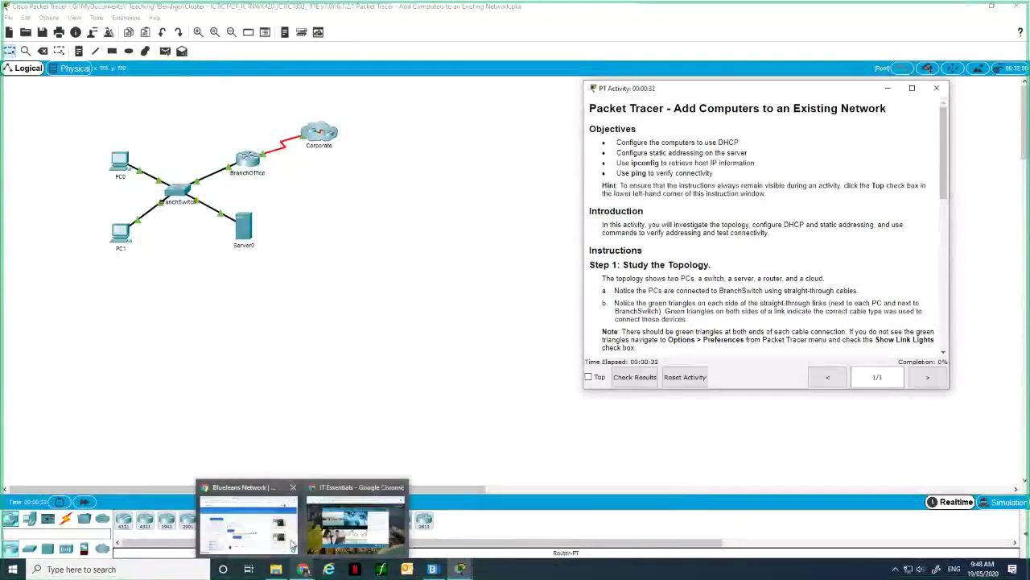
mouse_move(285, 544)
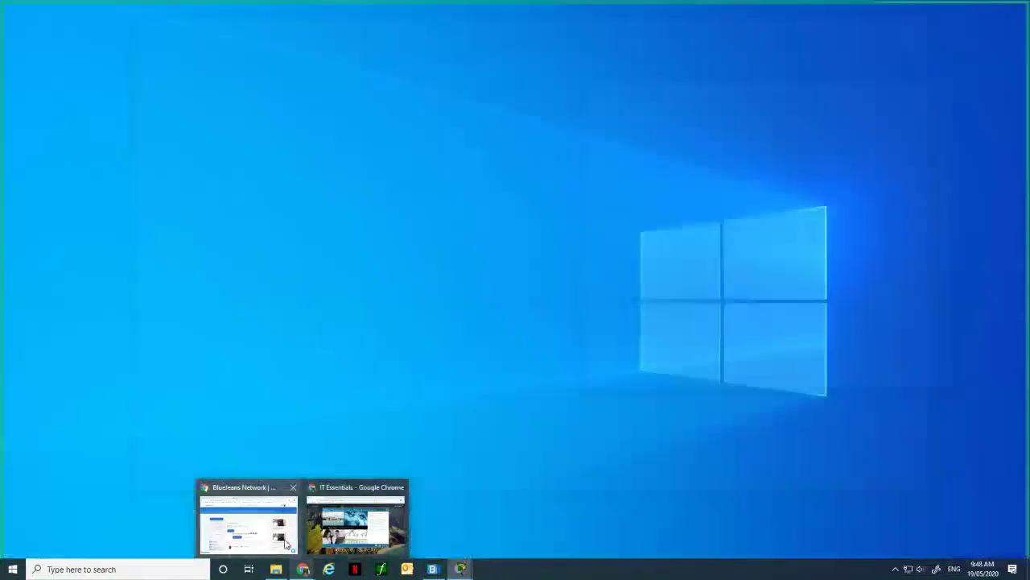
left_click(394, 515)
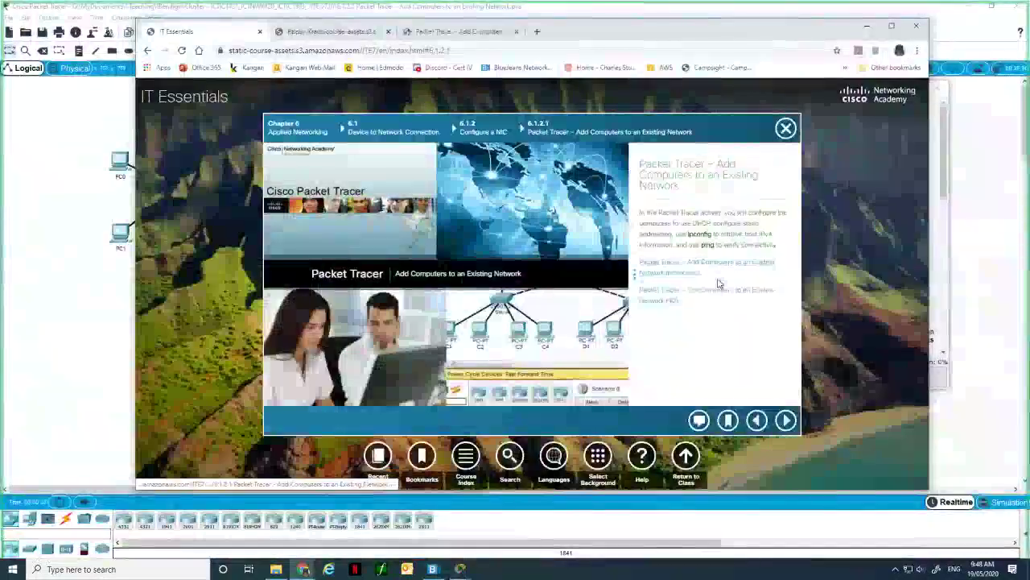
left_click(458, 32)
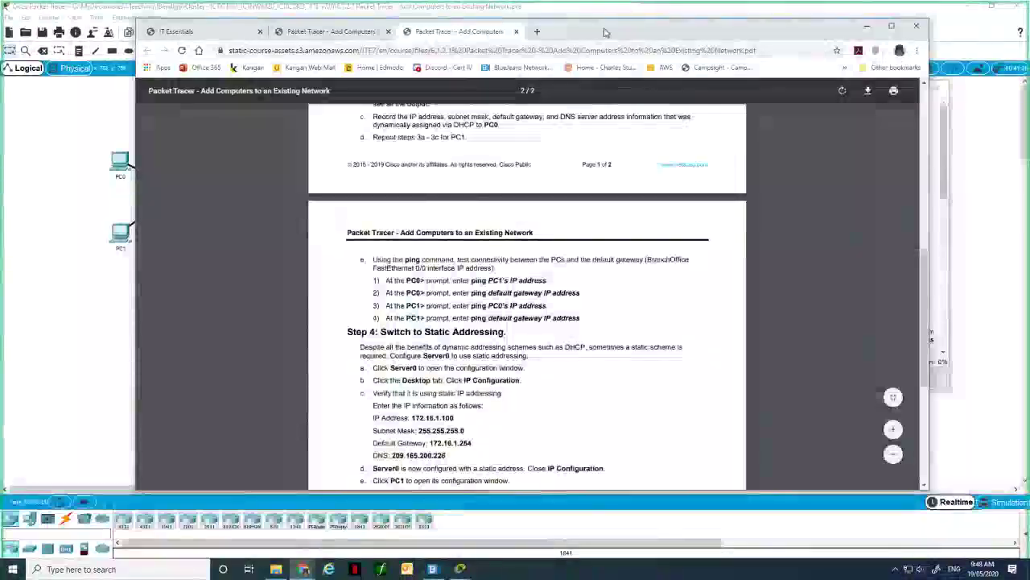
Scroll the PDF back to page 1, restore the window size and minimize Chrome.
left_click_drag(606, 31, 769, 52)
scroll(701, 238, "up", 5)
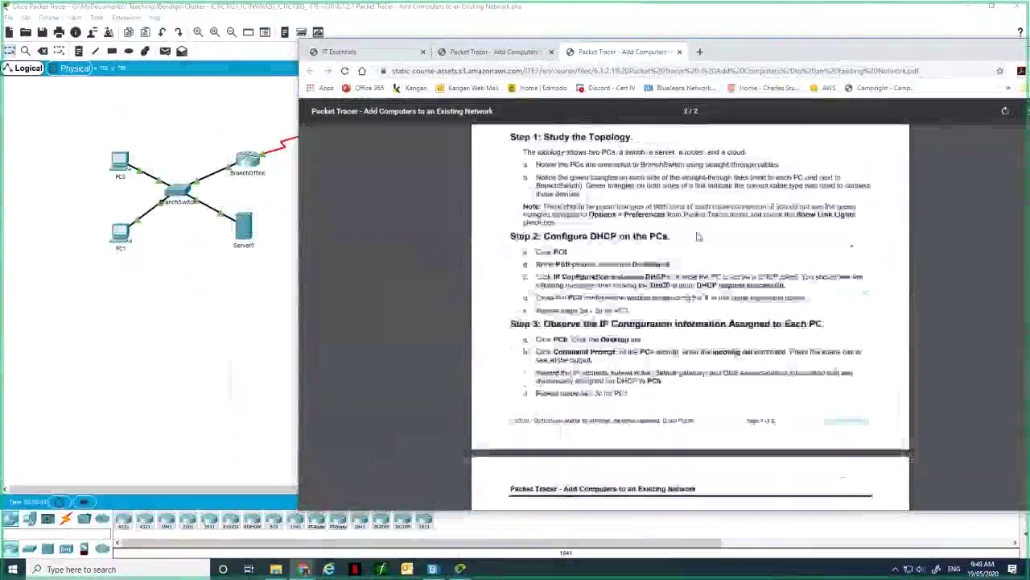
scroll(698, 234, "up", 3)
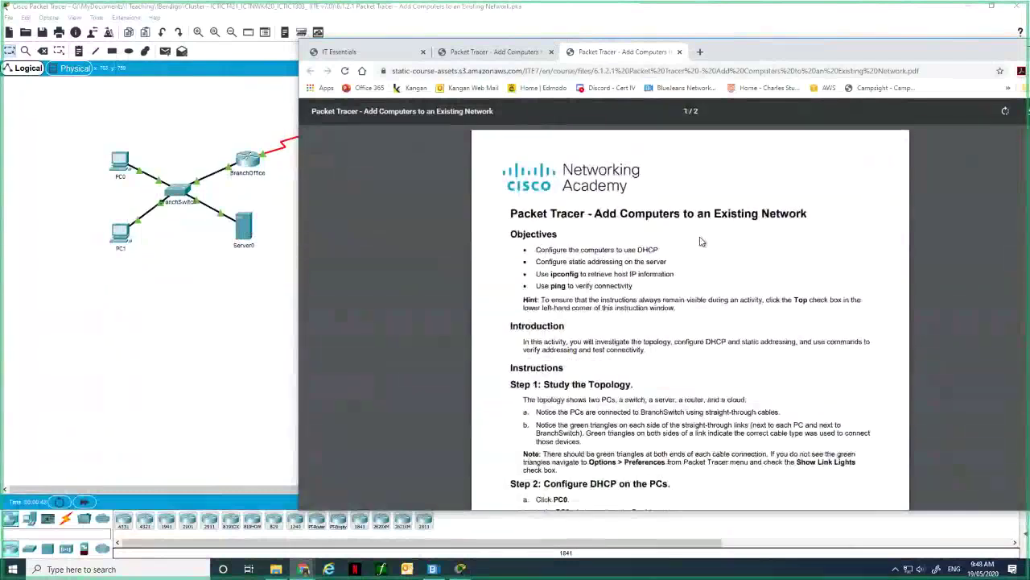
scroll(701, 242, "down", 1)
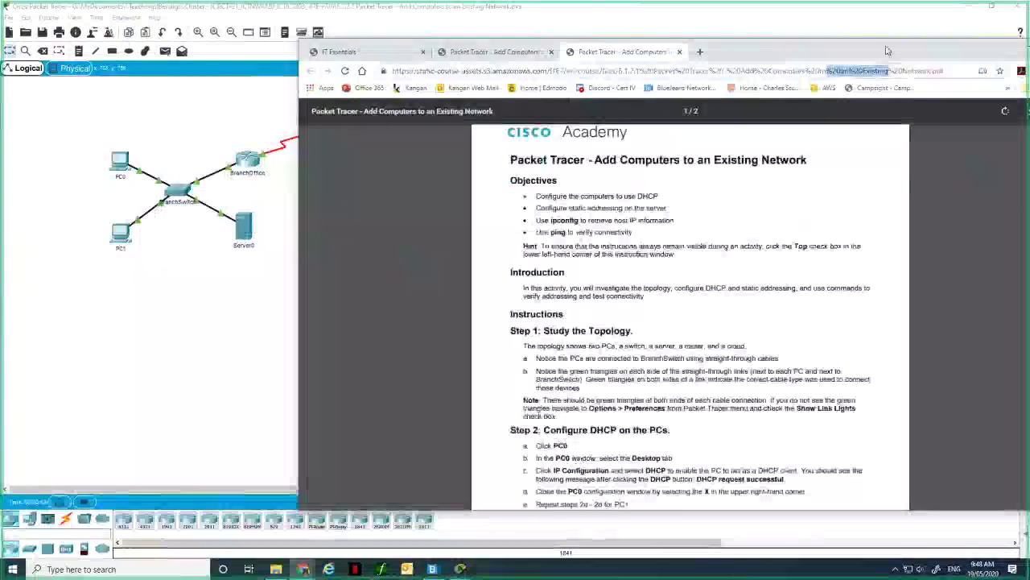
left_click_drag(827, 71, 888, 51)
double_click(887, 51)
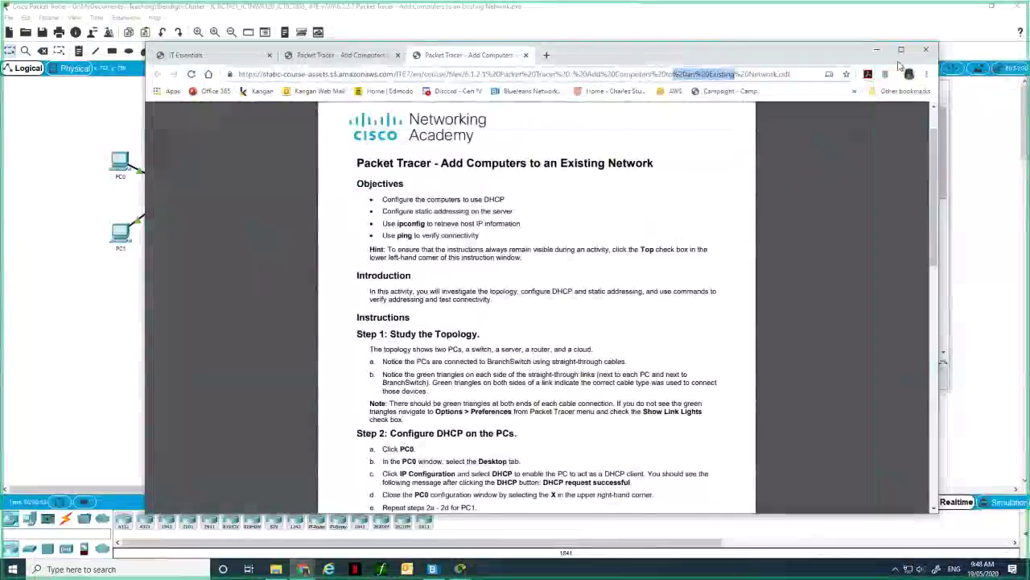
left_click(879, 50)
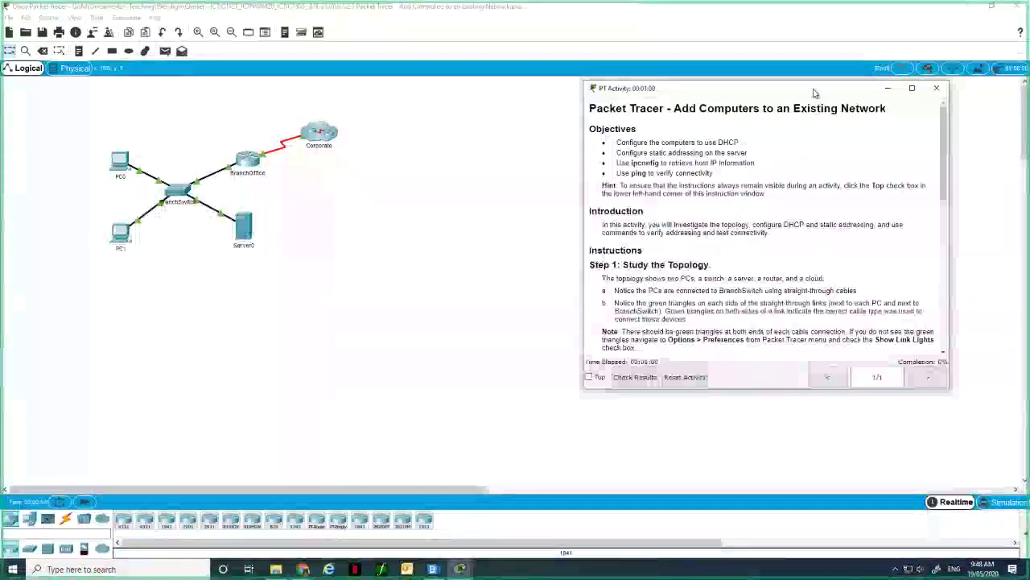
Raise and enlarge the instructions window to show Steps 1–3, then check the activity results.
left_click_drag(815, 93, 856, 41)
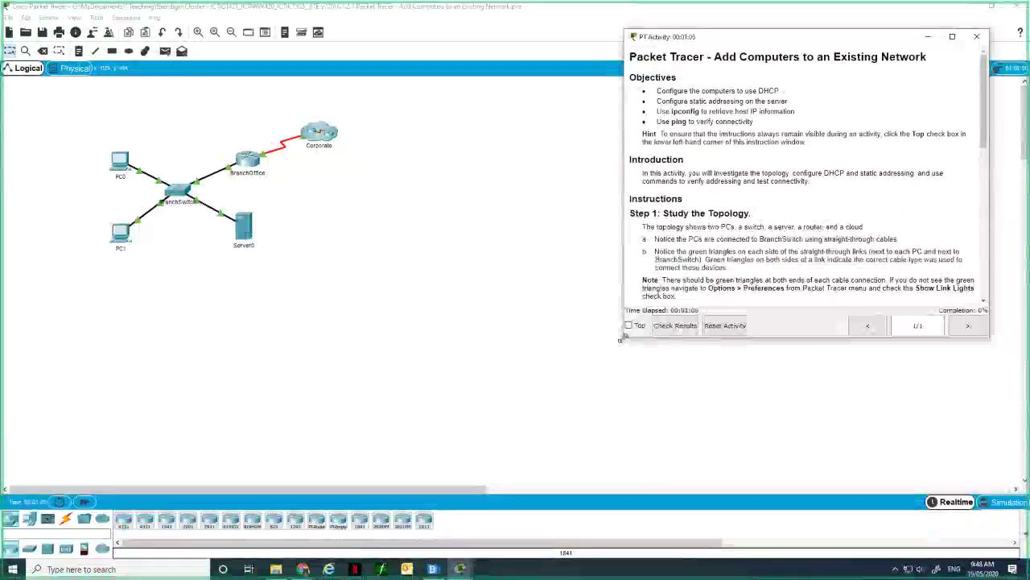
left_click_drag(621, 340, 488, 467)
left_click_drag(532, 251, 646, 252)
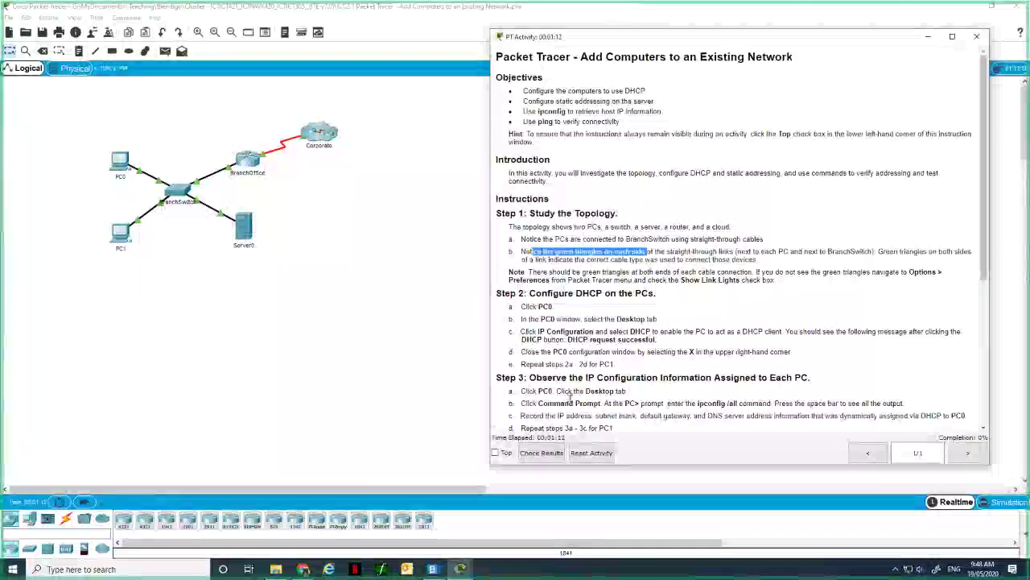
left_click(534, 454)
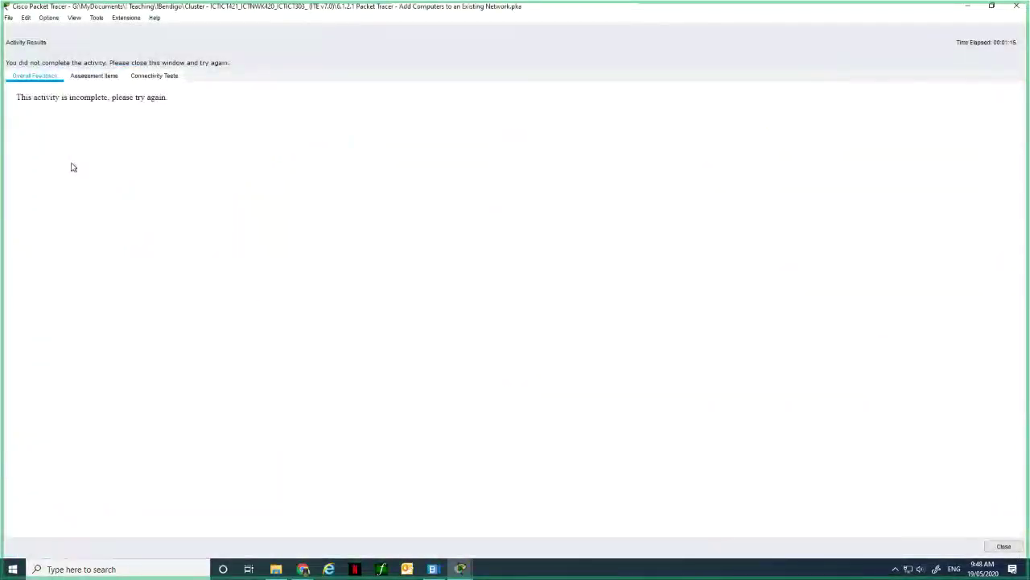
Review the Assessment Items, Connectivity Tests and Overall Feedback (0/30 score), then close the results.
left_click(105, 77)
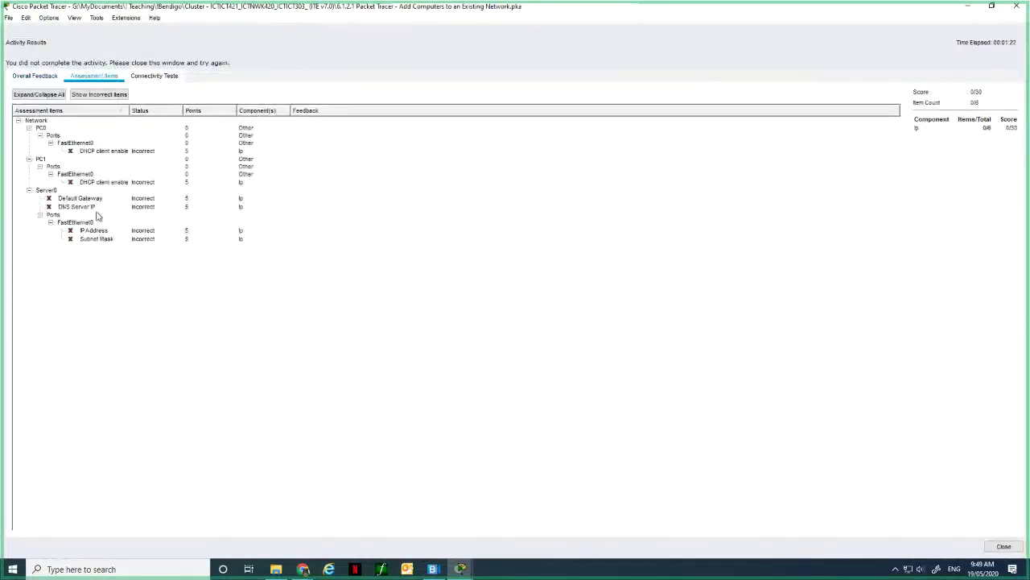
left_click(151, 76)
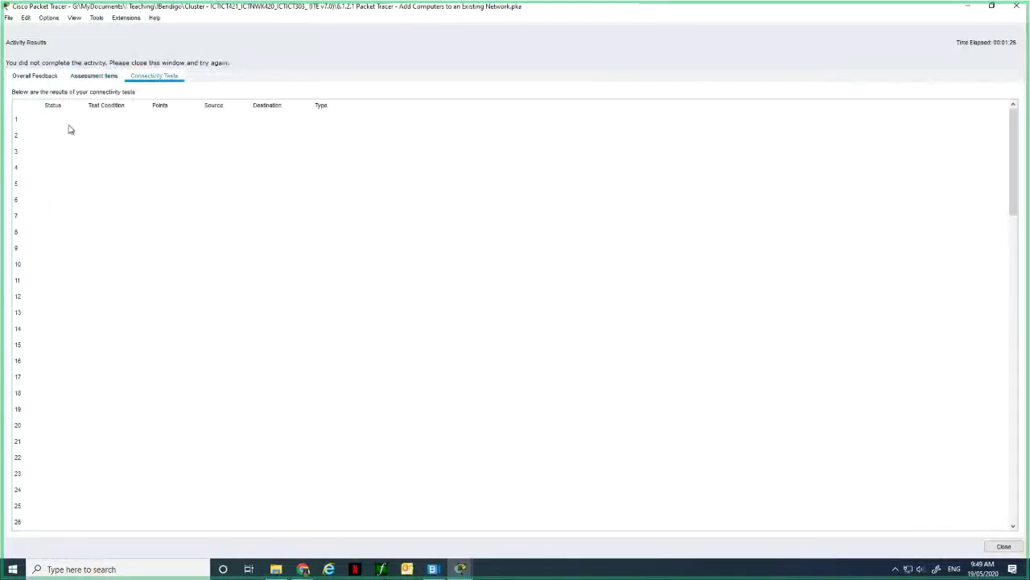
left_click(40, 77)
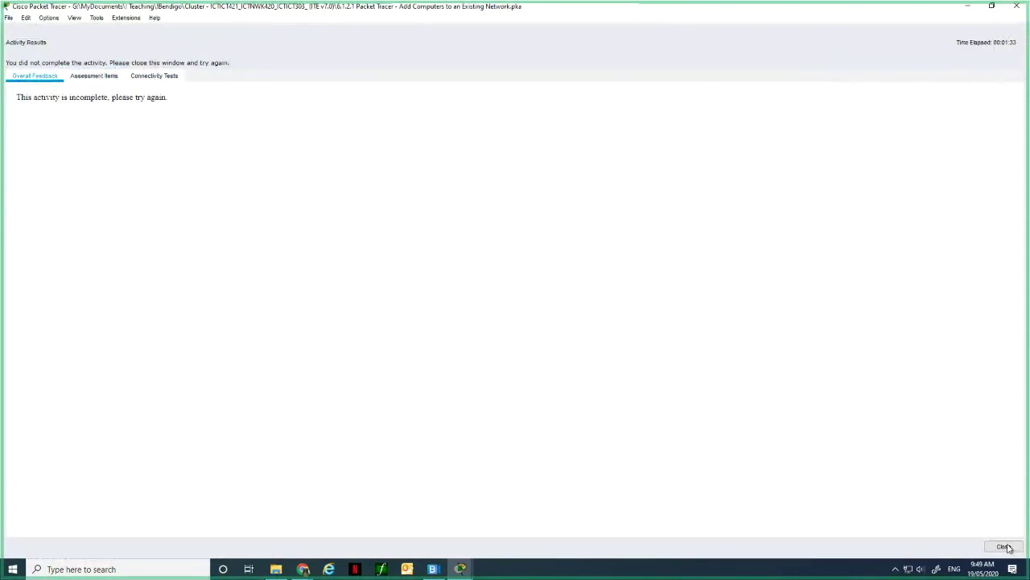
left_click(1004, 547)
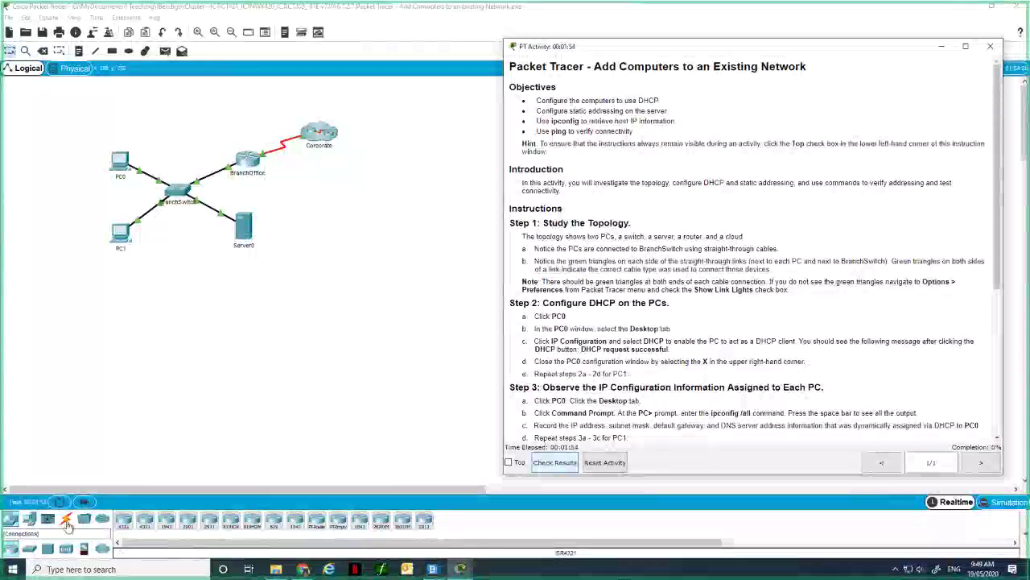
List the Connections cable types, then select and deselect Copper Straight-Through.
left_click(67, 522)
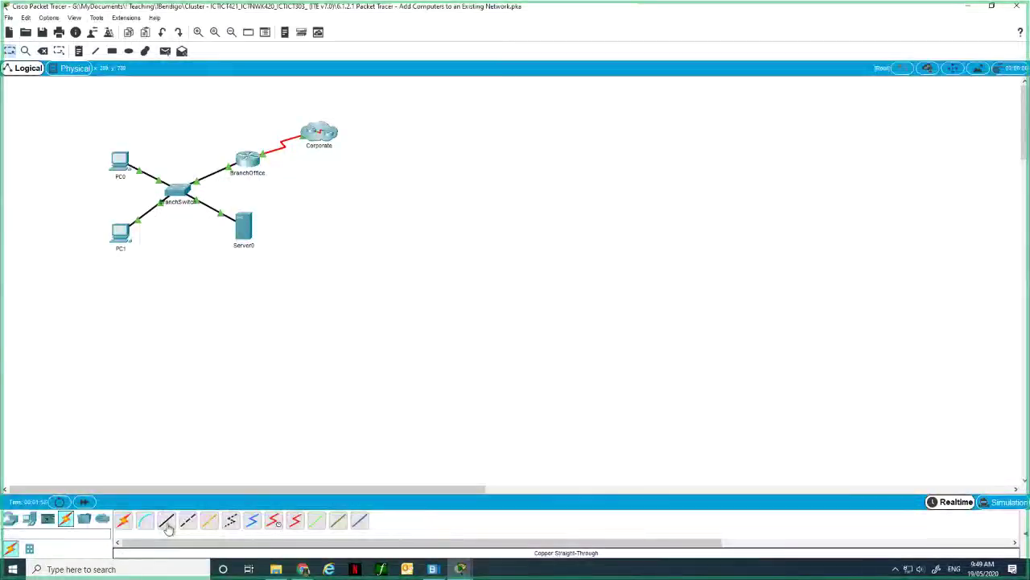
left_click(167, 523)
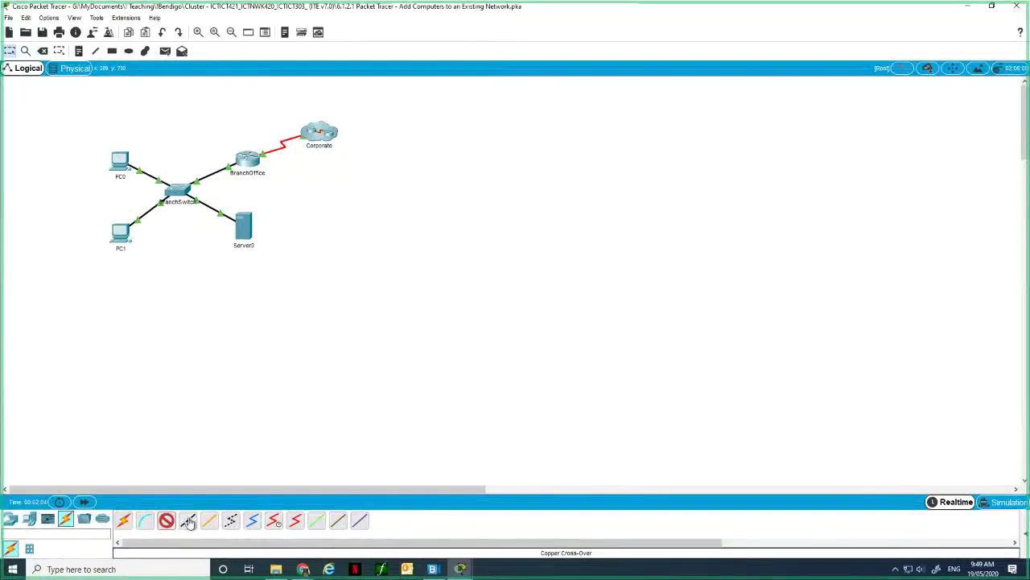
left_click(172, 526)
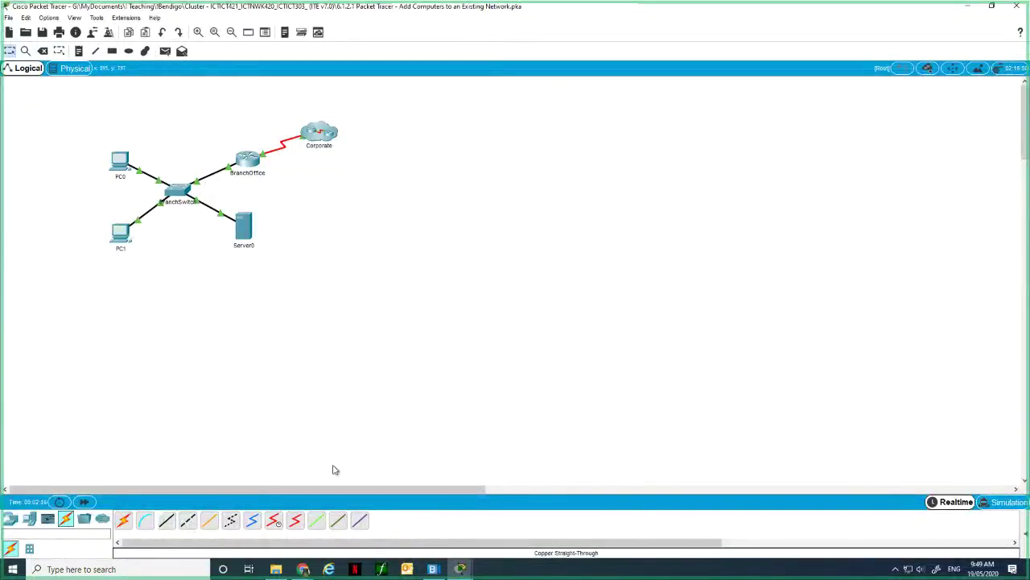
mouse_move(461, 568)
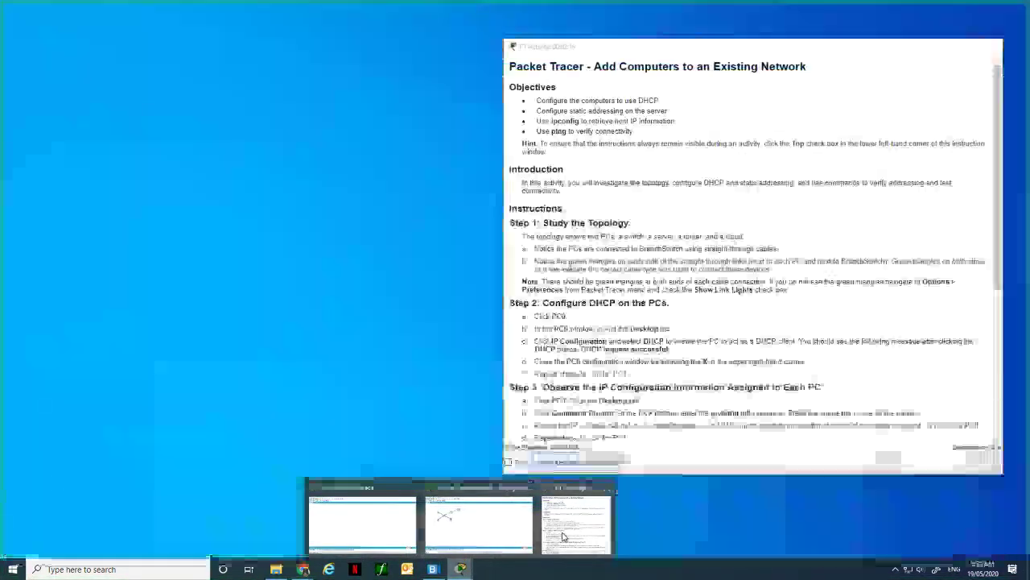
Restore the main Packet Tracer window, move it left and make it taller beside the instructions.
left_click(563, 536)
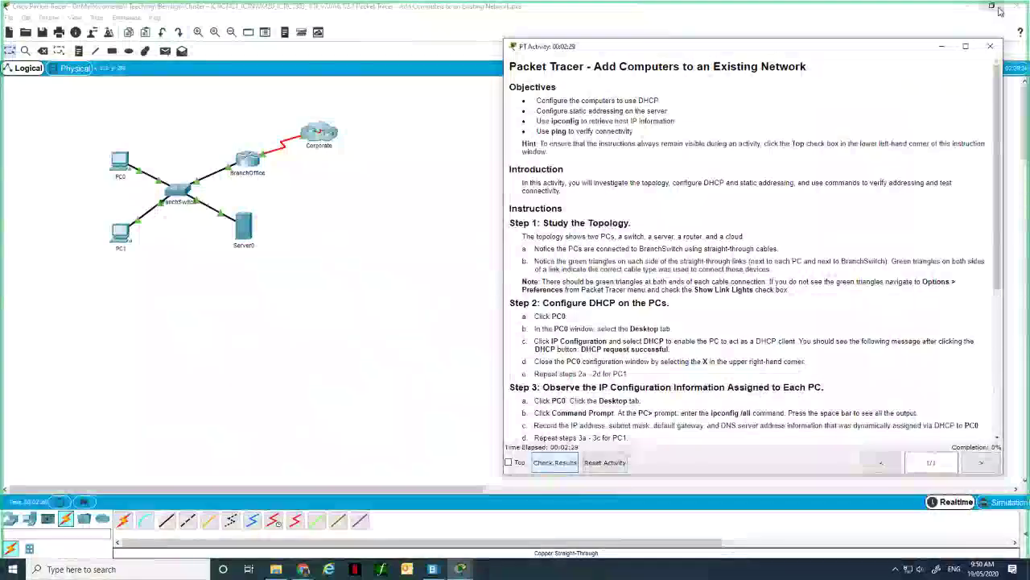
left_click(993, 6)
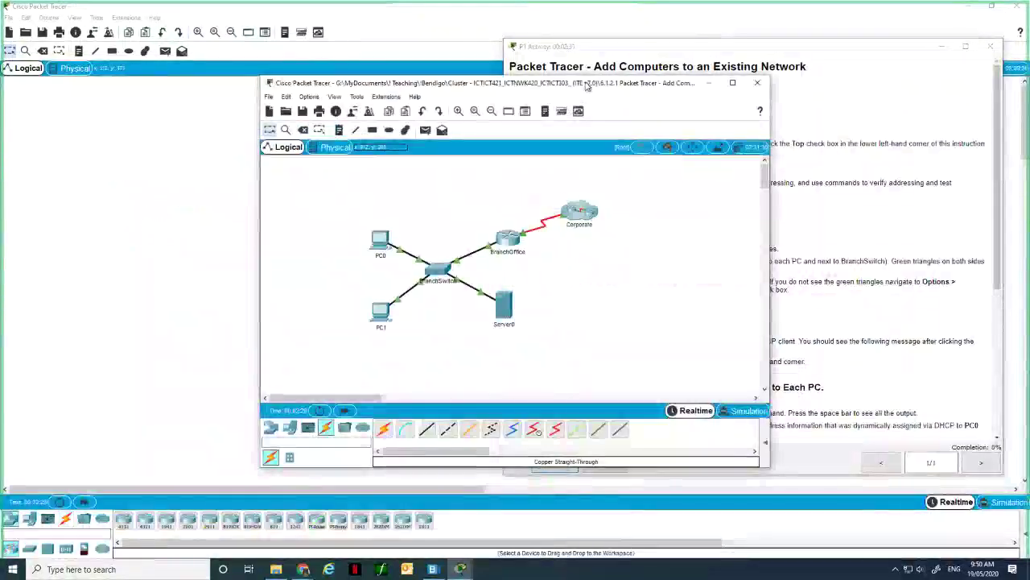
left_click_drag(587, 82, 336, 30)
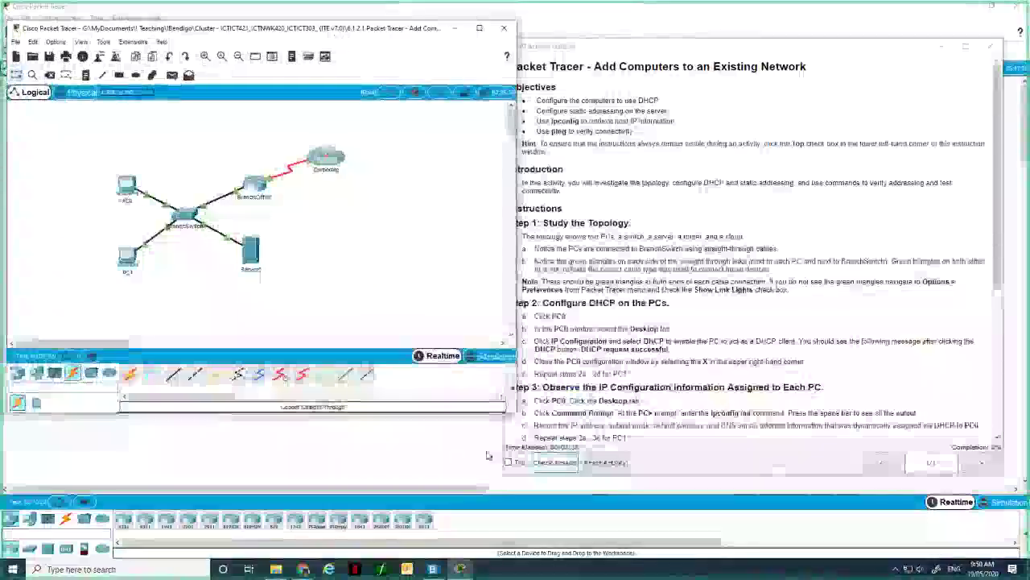
left_click_drag(522, 413, 509, 432)
left_click_drag(488, 456, 496, 488)
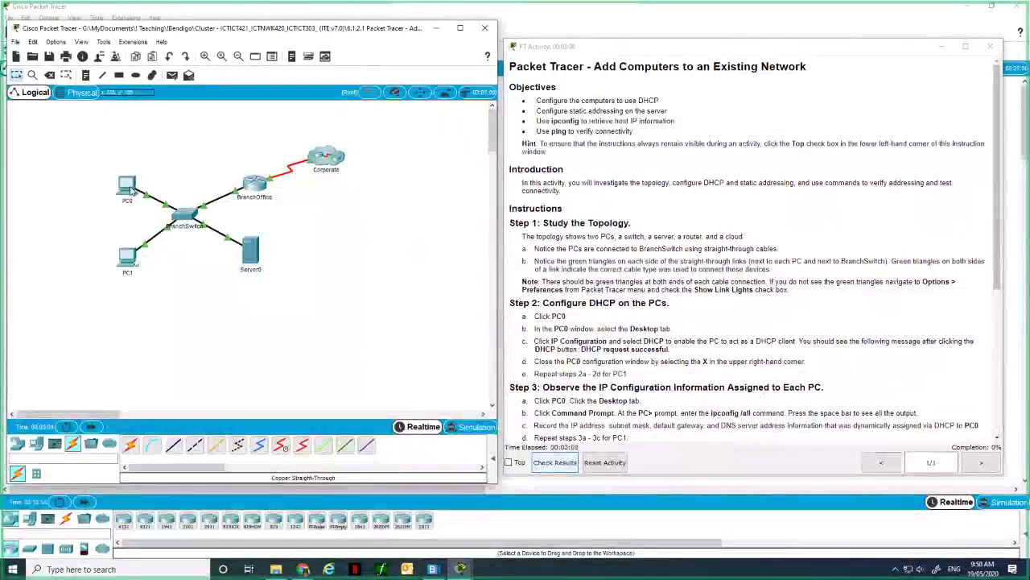
Switch PC0's IP Configuration to DHCP, obtaining 172.16.1.1, and close the panel.
left_click(129, 187)
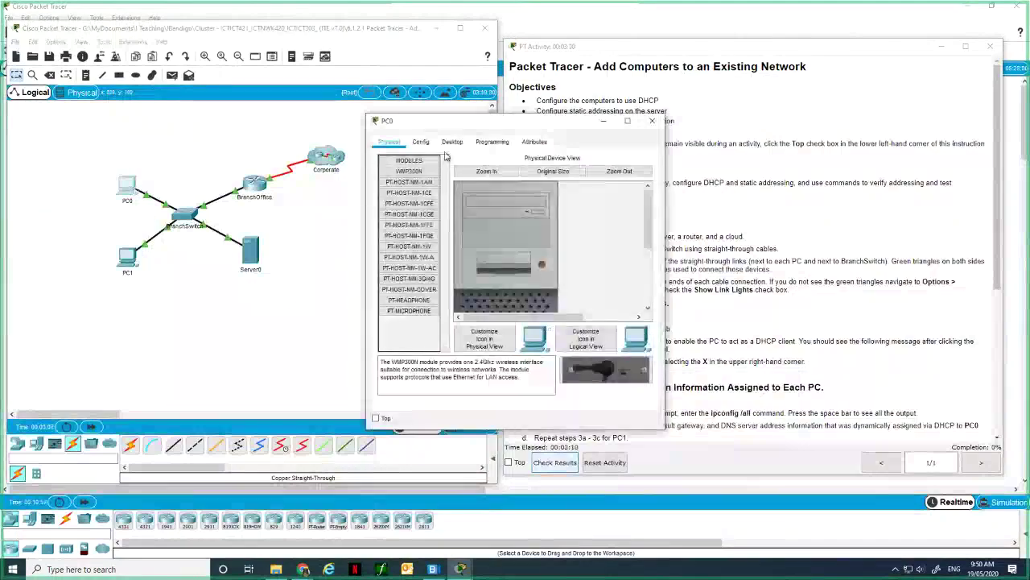
left_click(453, 142)
left_click_drag(486, 123, 293, 103)
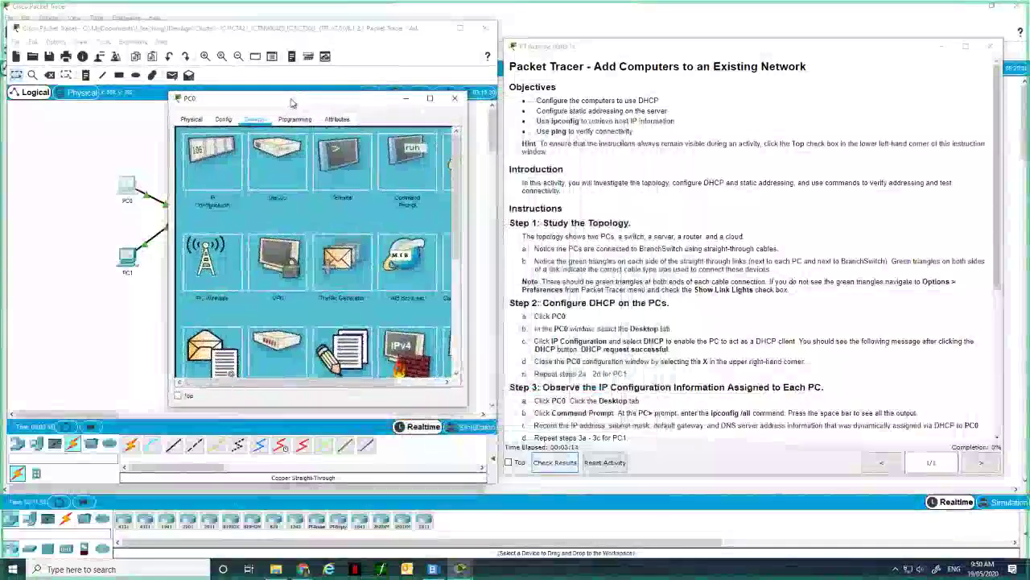
left_click(212, 184)
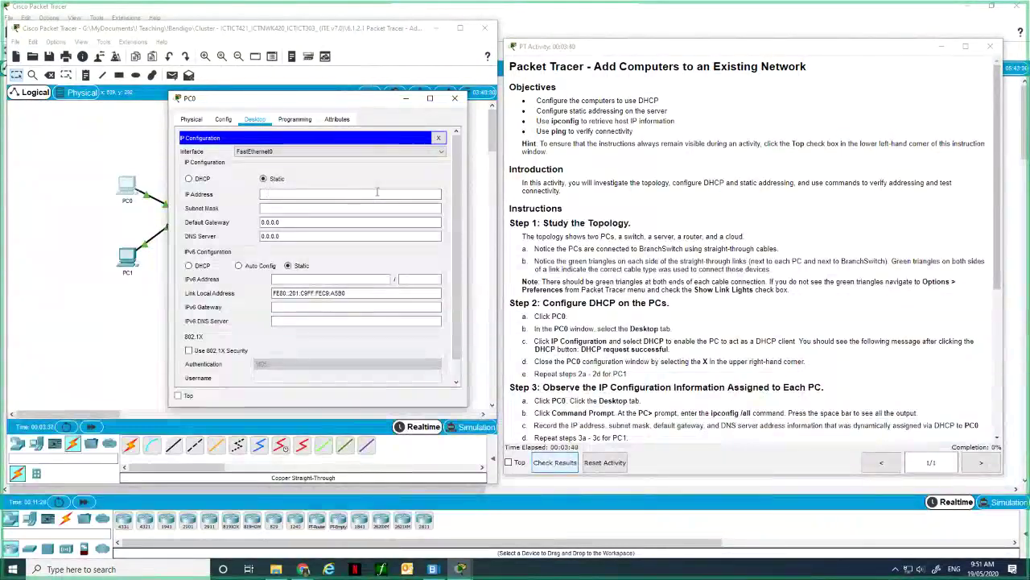
left_click(206, 180)
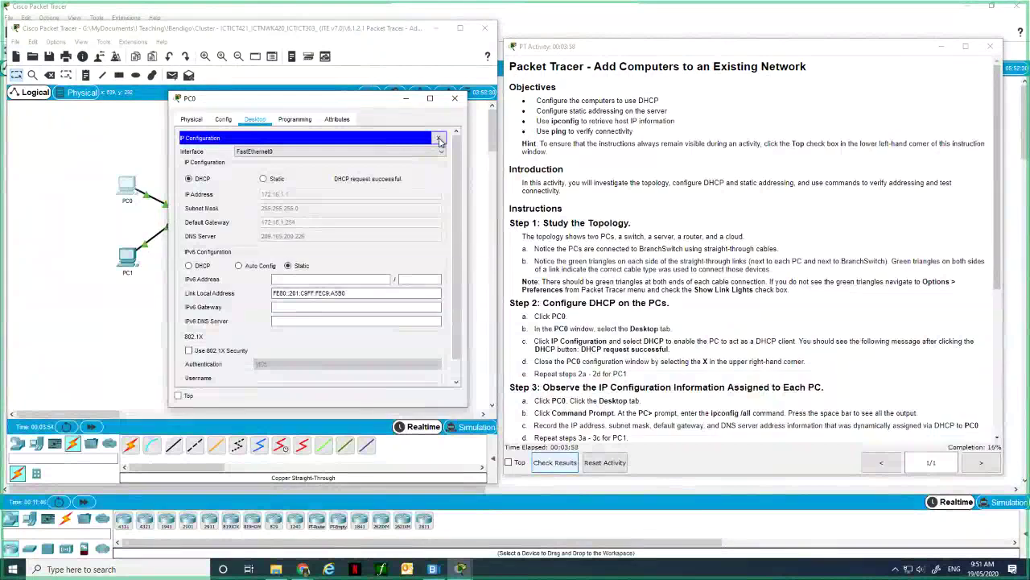
left_click(439, 140)
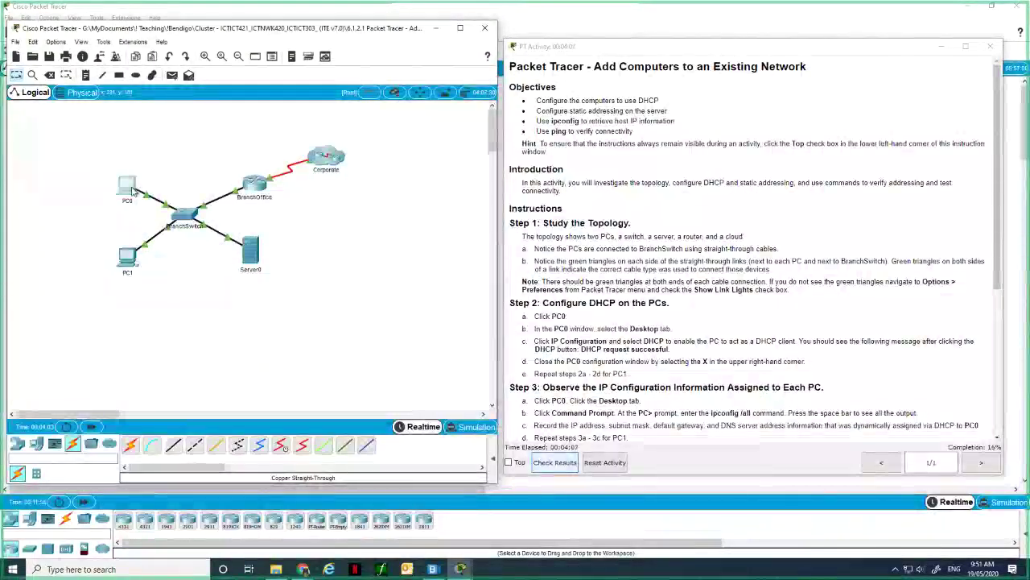
Run ipconfig /all in PC0's Command Prompt.
left_click(134, 191)
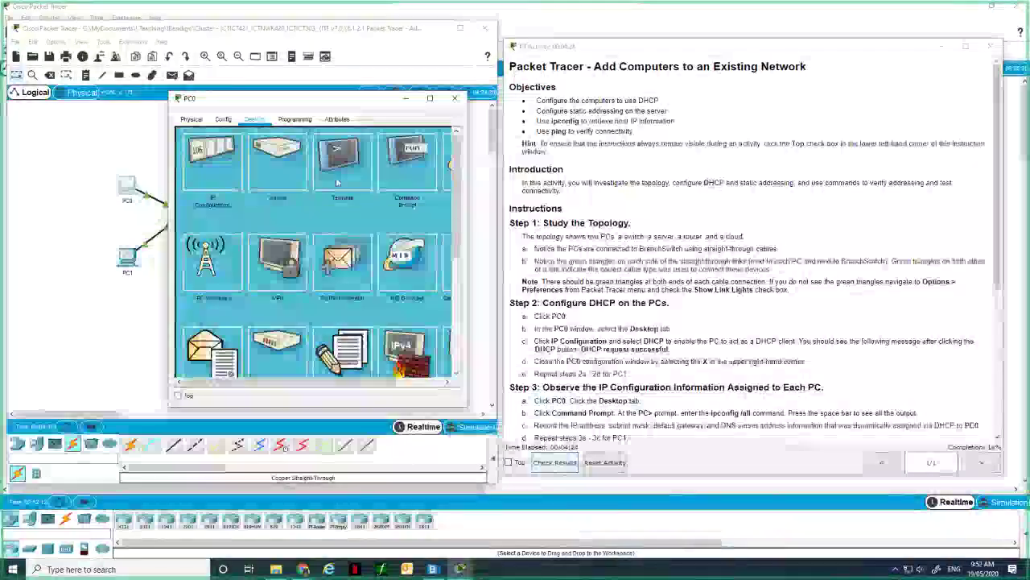
left_click(394, 182)
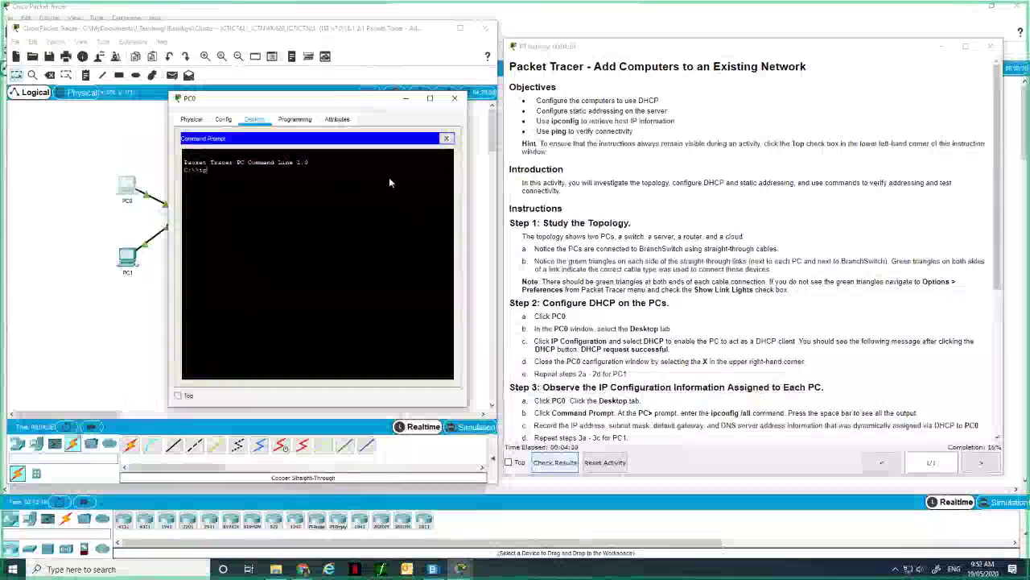
type("ipconf")
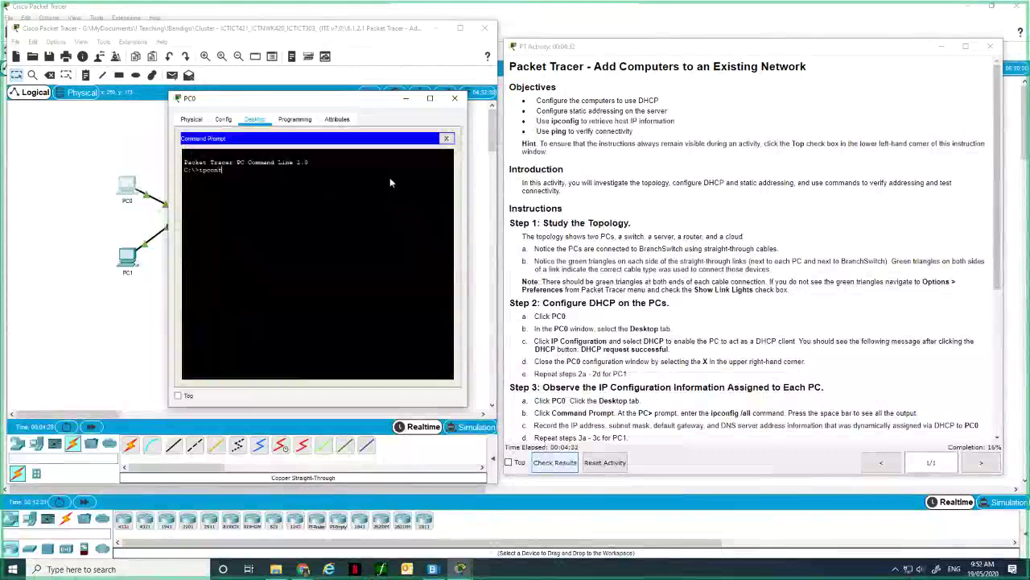
type("ig /")
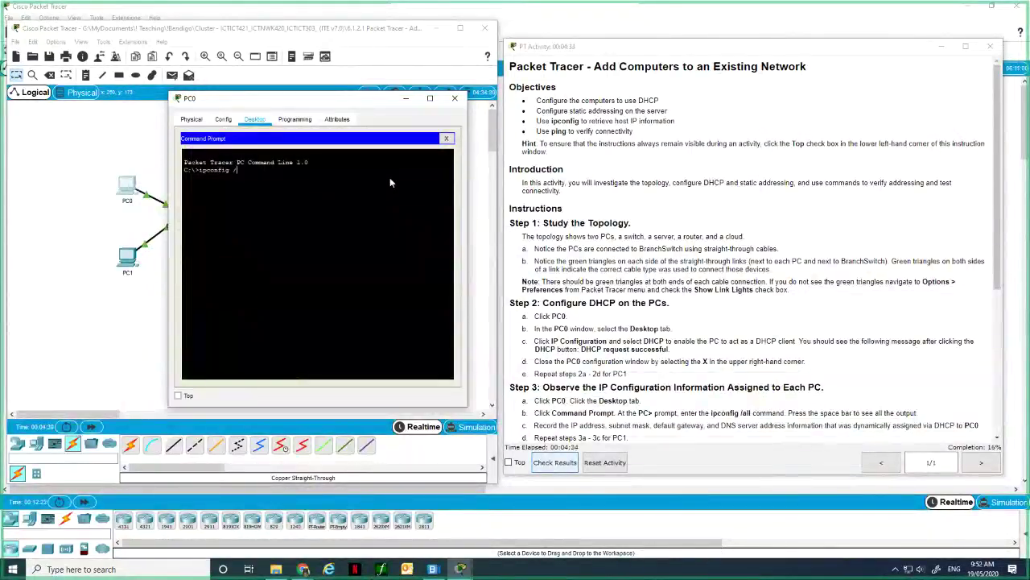
type("all")
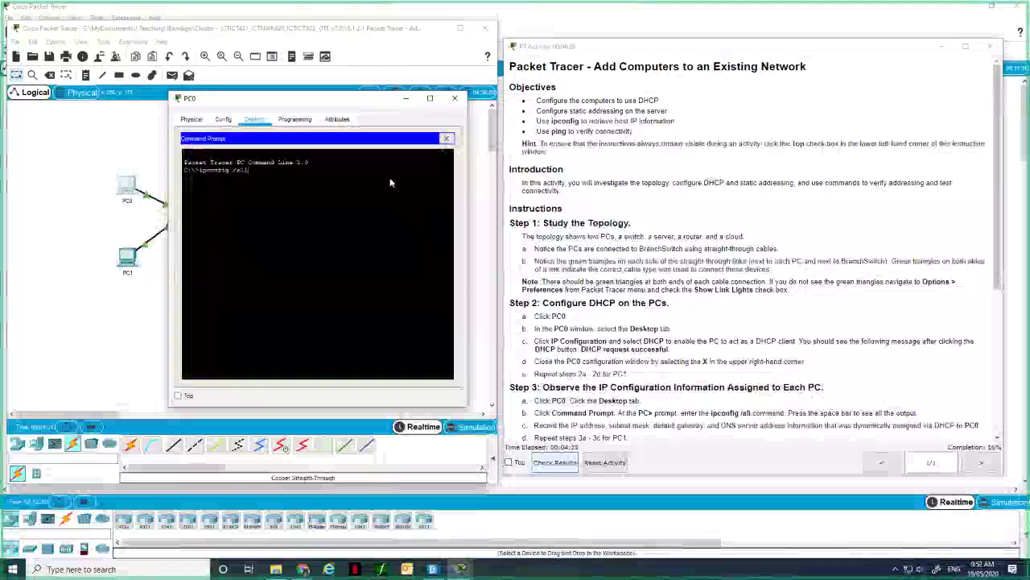
key("Return")
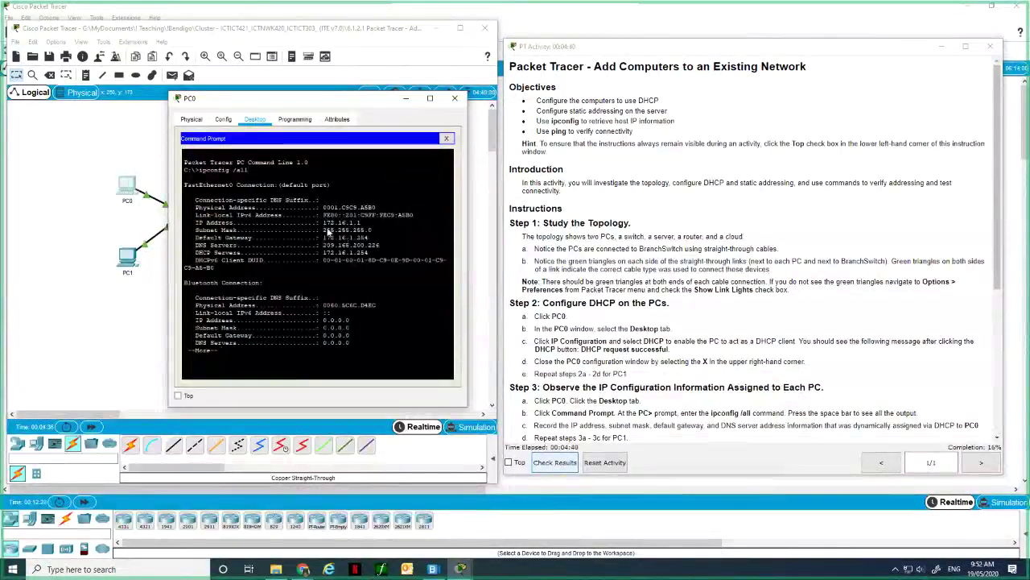
Highlight PC0's IP address, DNS and DHCP server values, and physical address in the output.
left_click_drag(324, 222, 381, 238)
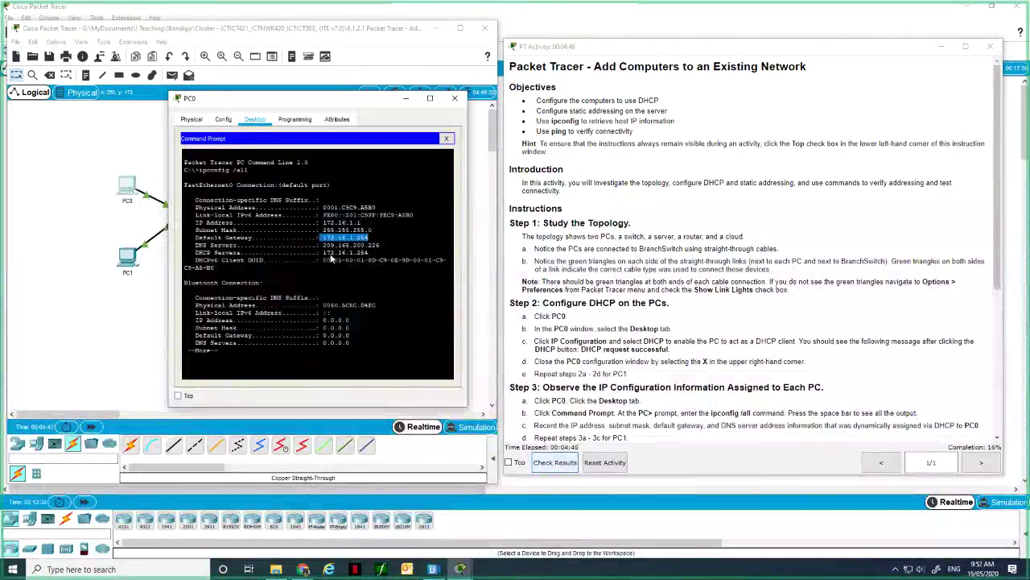
left_click_drag(322, 245, 369, 252)
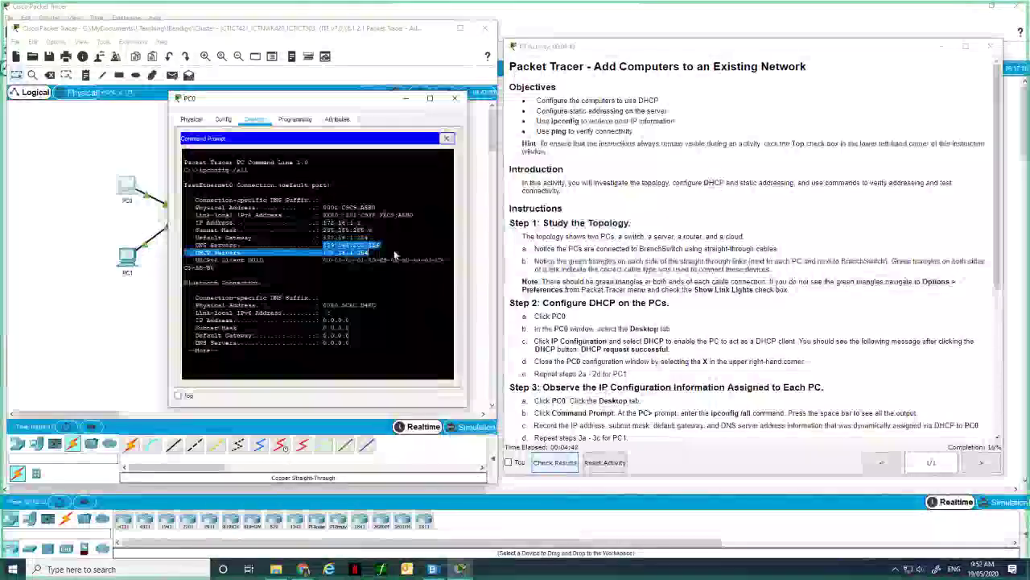
left_click(372, 260)
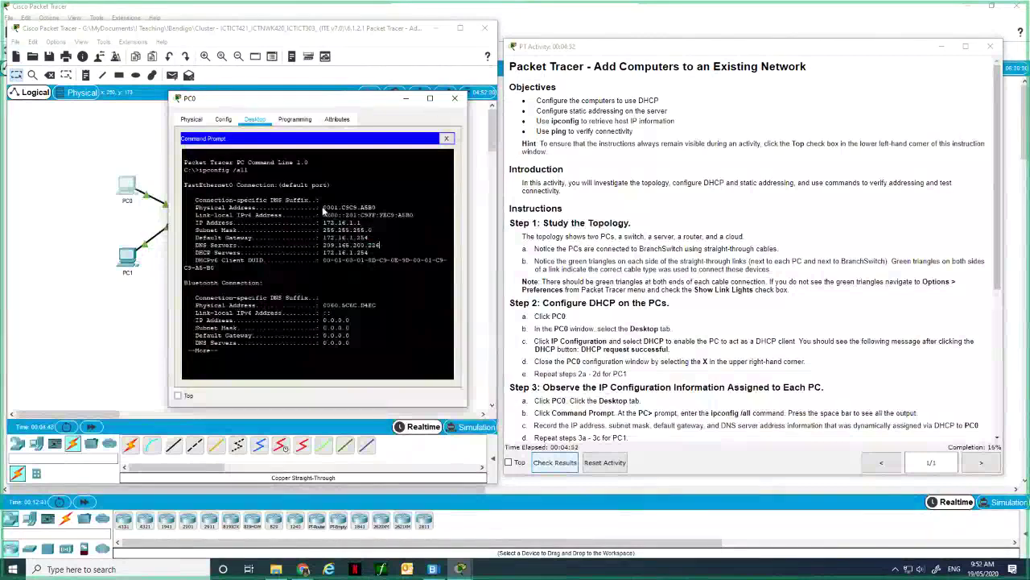
left_click_drag(323, 207, 376, 208)
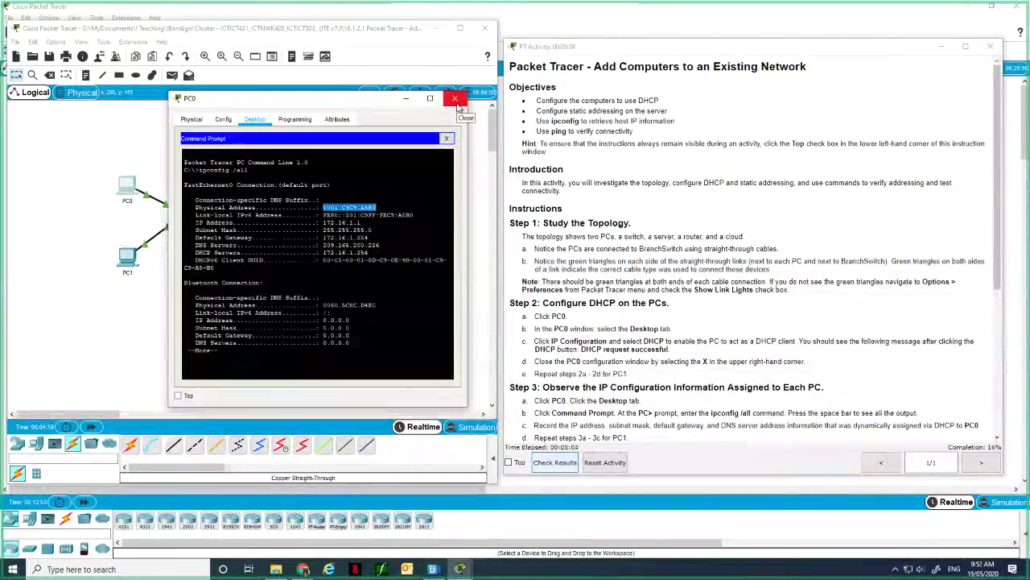
Check results and view Assessment Items: 5/30, with only PC0's DHCP item correct.
left_click(455, 99)
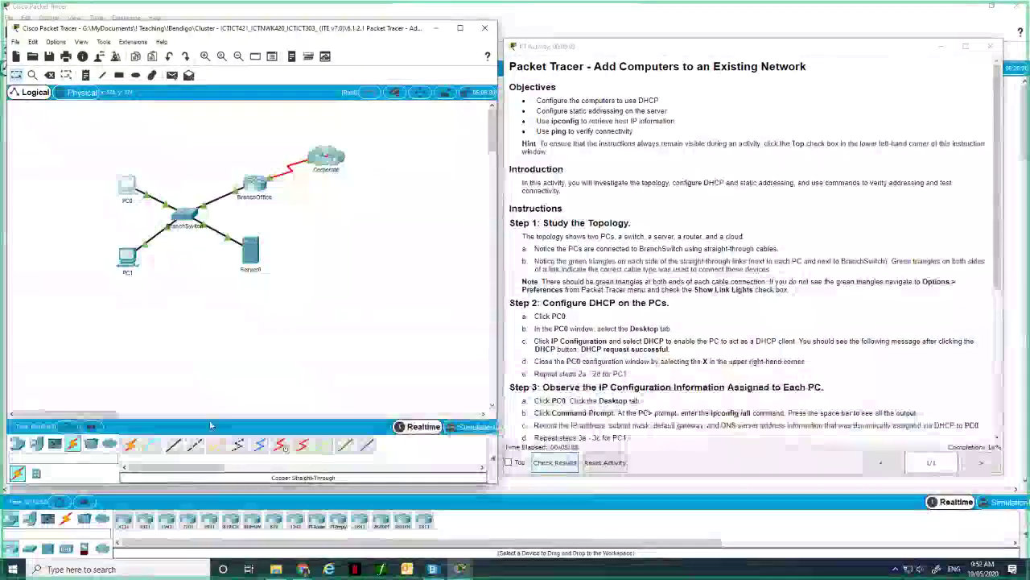
left_click(558, 463)
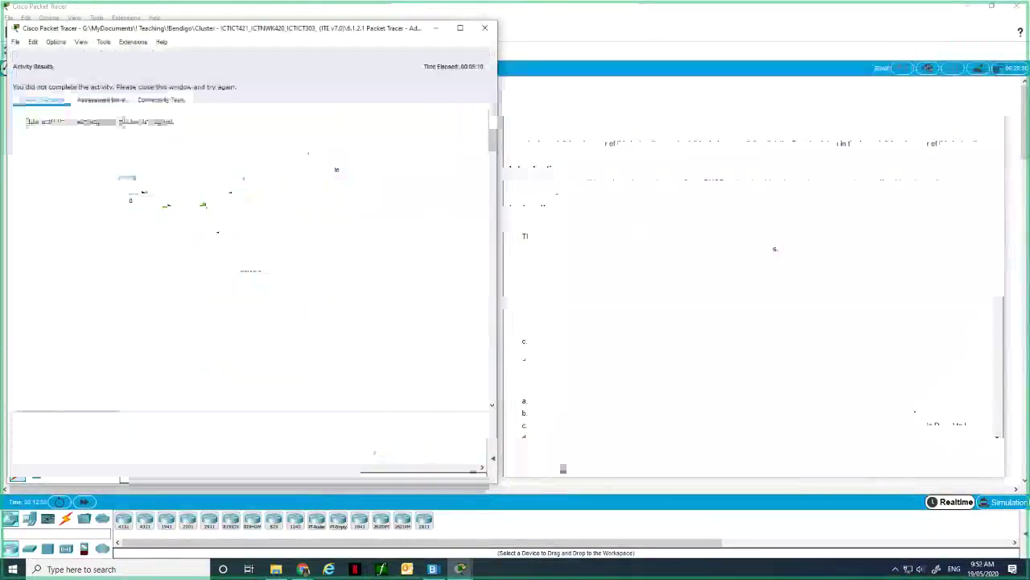
left_click(100, 99)
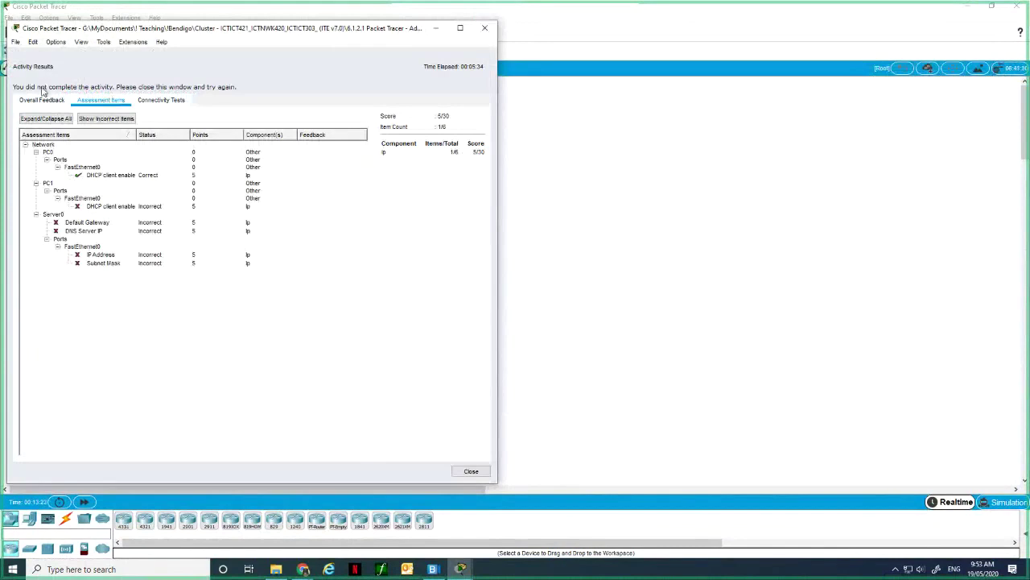
left_click(16, 42)
left_click(216, 30)
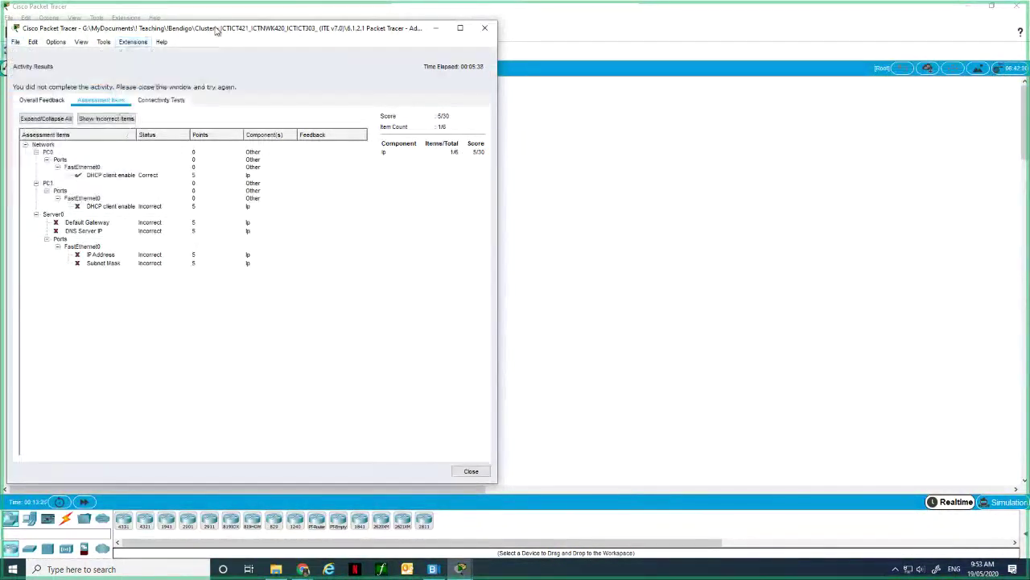
left_click_drag(211, 30, 612, 41)
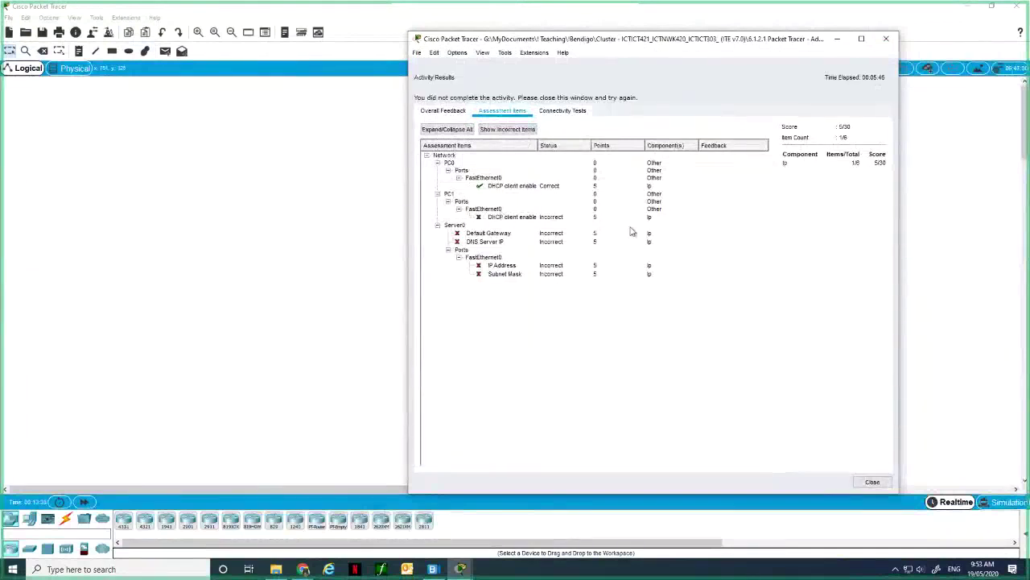
Close the results and instructions windows, then close the activity without saving.
left_click(886, 41)
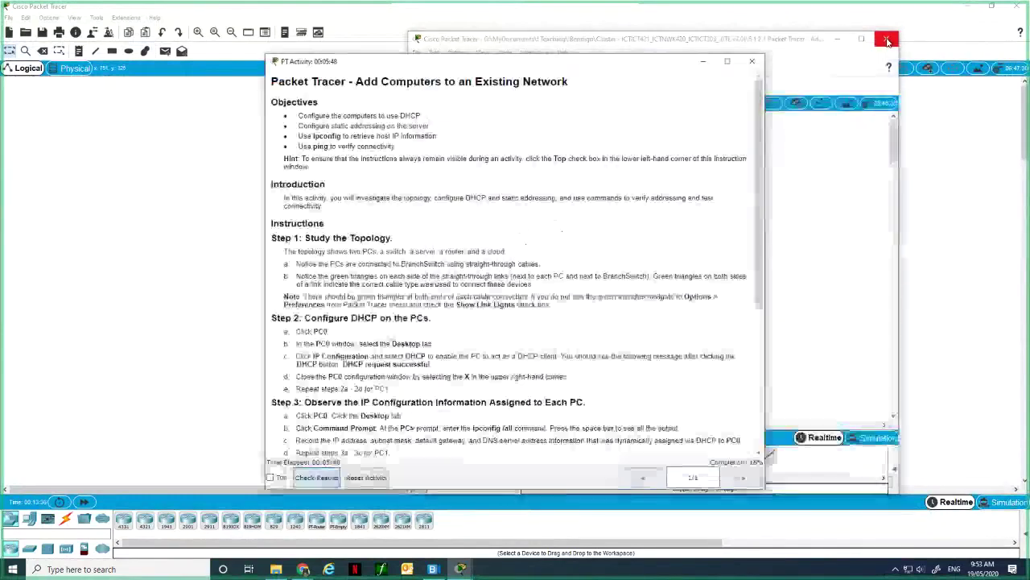
left_click(883, 41)
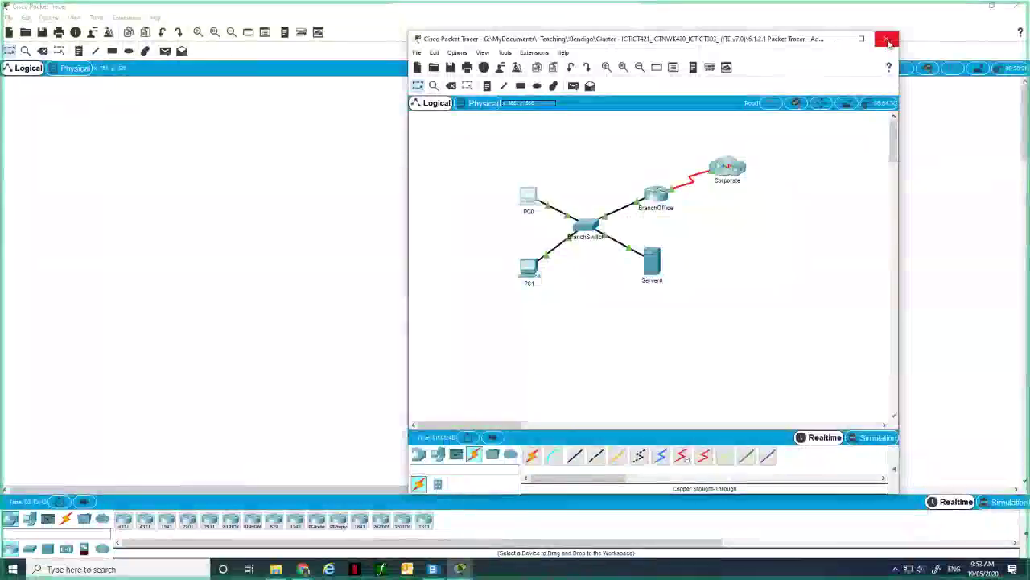
left_click(883, 40)
left_click(555, 293)
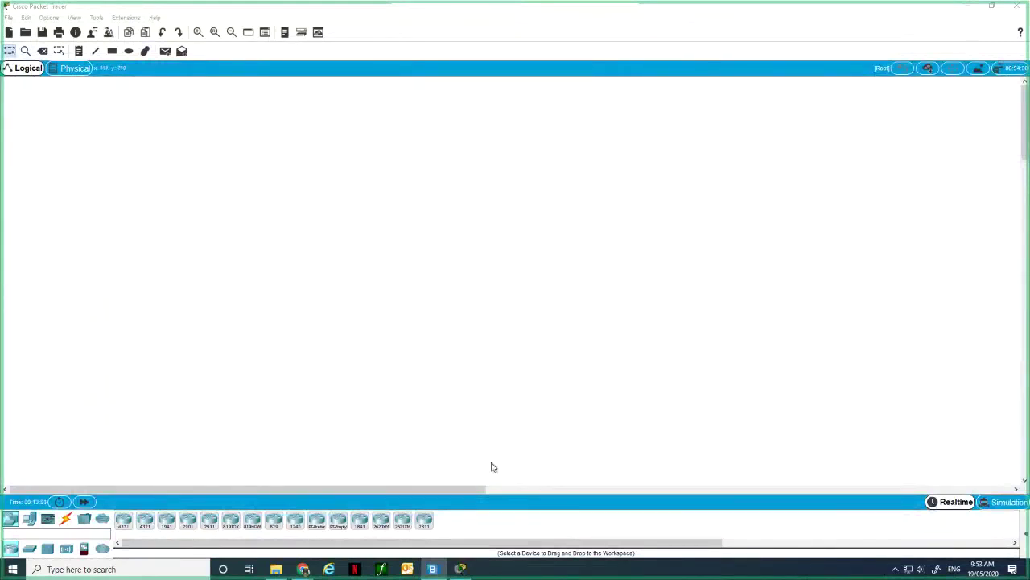
Bring the Add Computers to an Existing Network instructions PDF to the front.
mouse_move(301, 566)
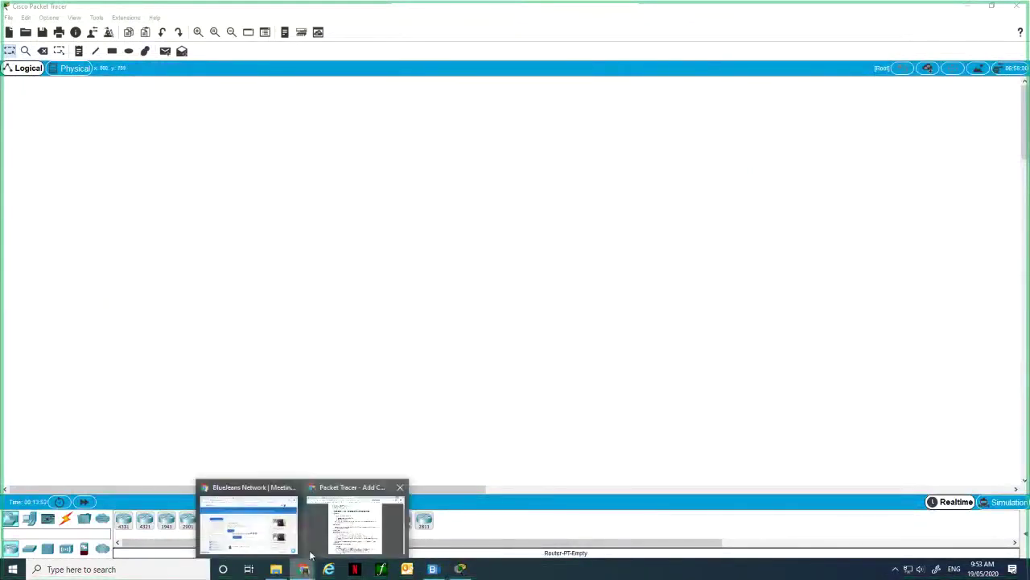
mouse_move(276, 536)
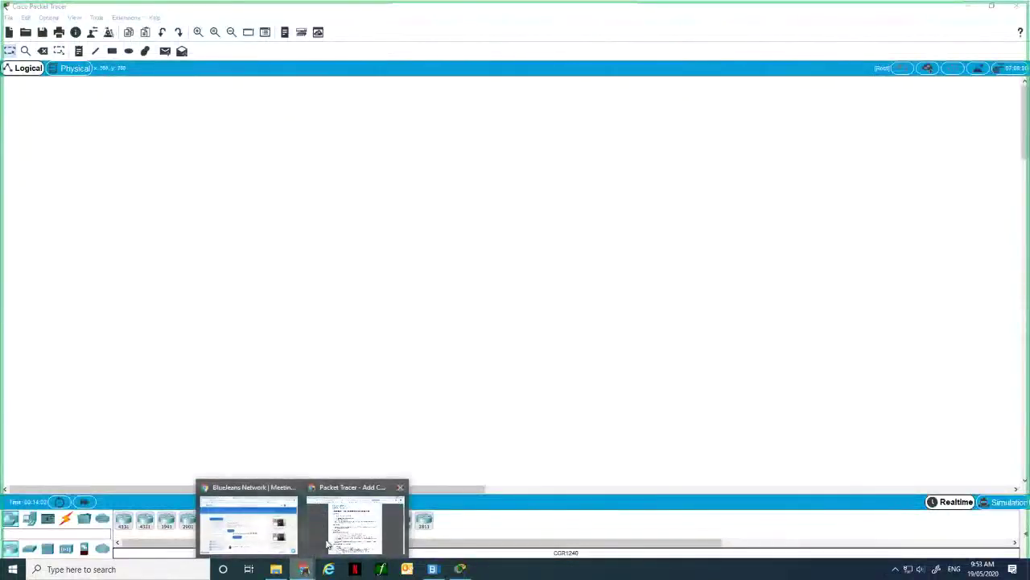
left_click(329, 546)
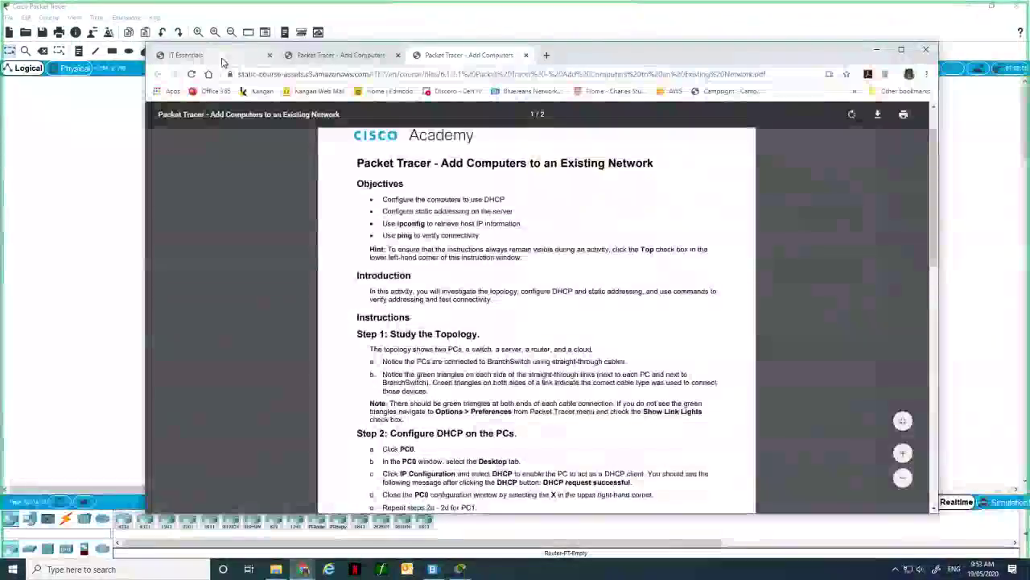
View the IT Essentials 6.1.2.1 activity page, then return to the empty Packet Tracer workspace.
left_click(221, 56)
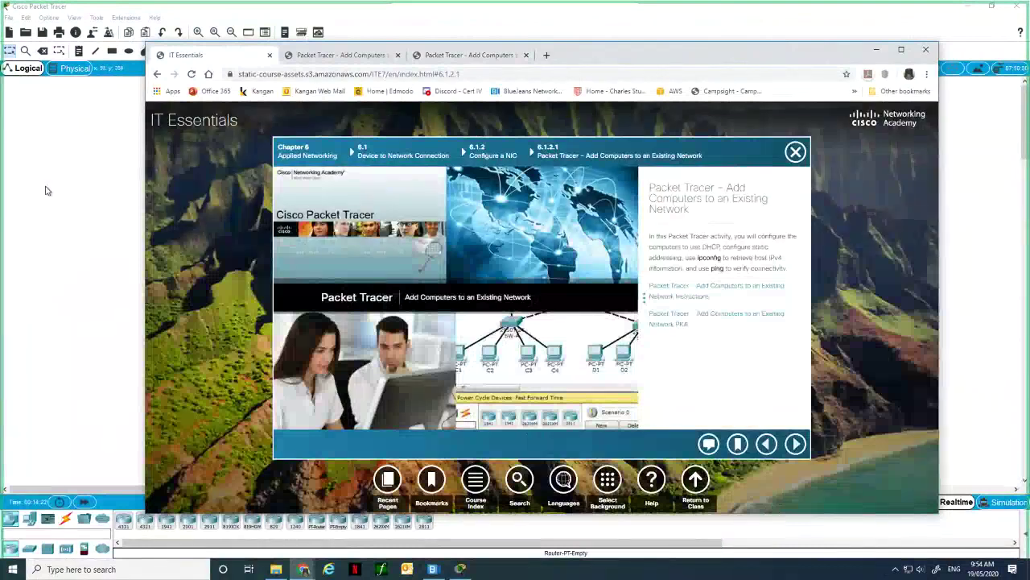
left_click(79, 204)
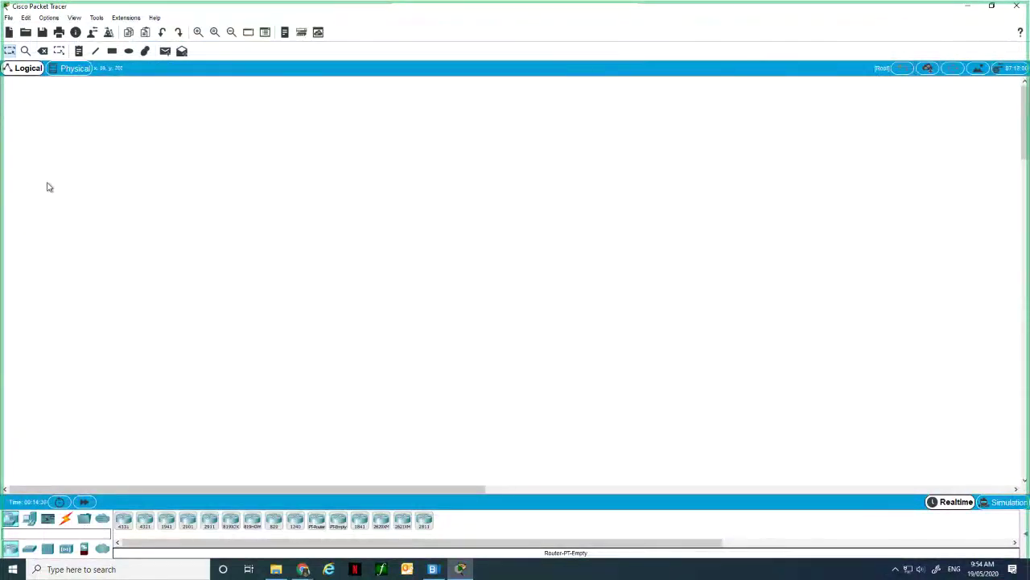
left_click(8, 17)
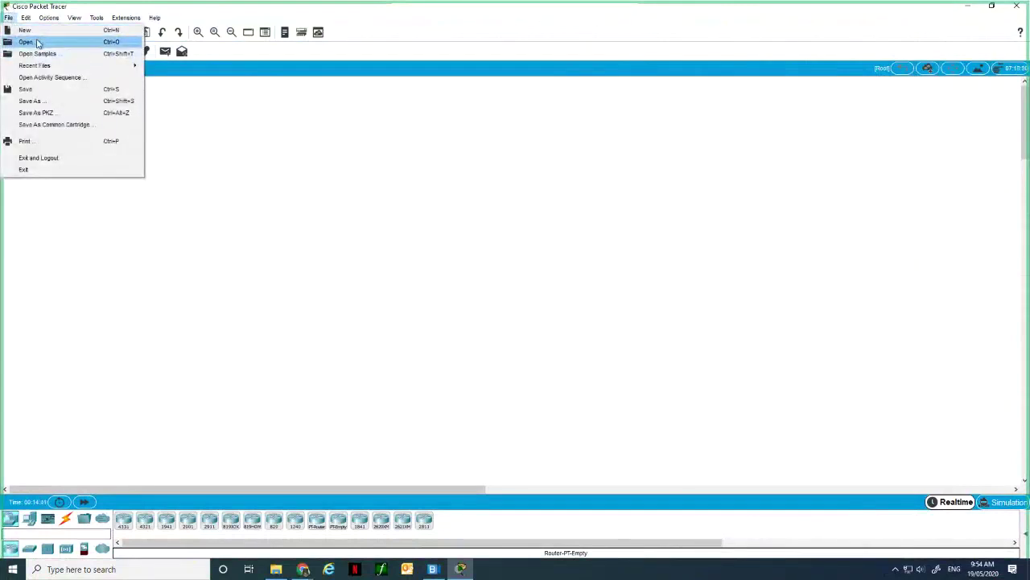
left_click(115, 337)
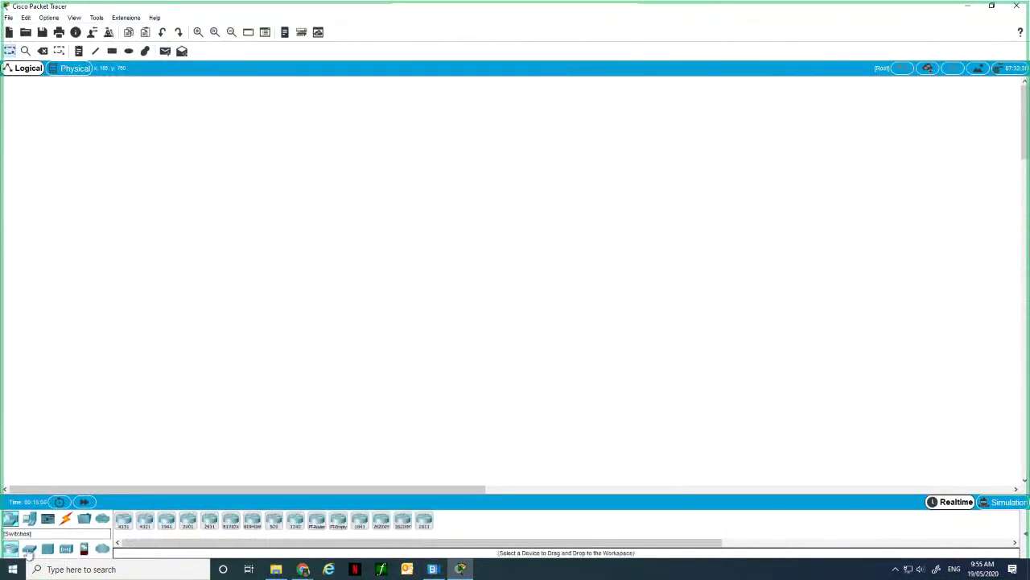
Browse switches, hubs, wireless, security, WAN emulation and end-device subcategories, ending on routers.
left_click(28, 549)
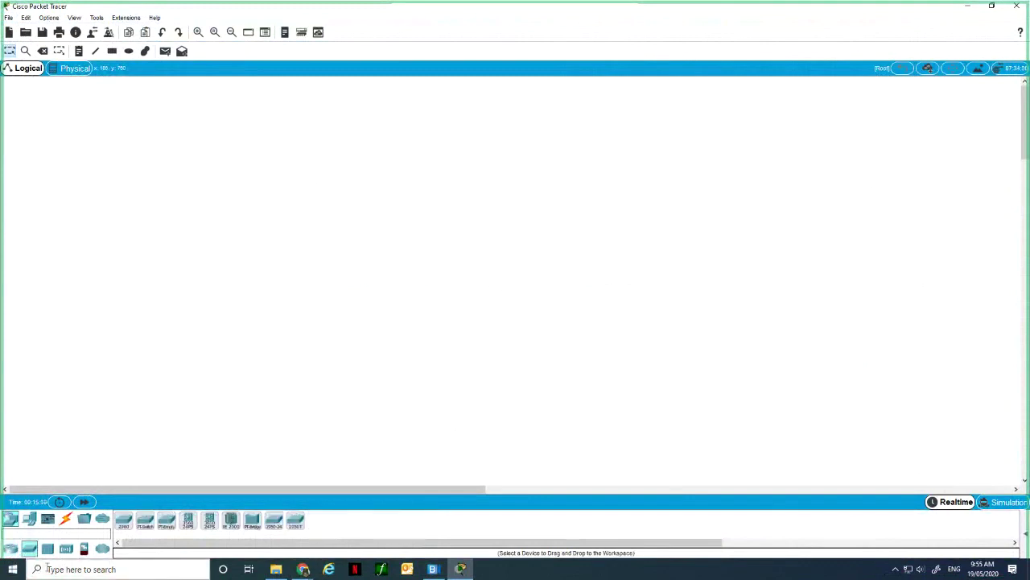
left_click(49, 550)
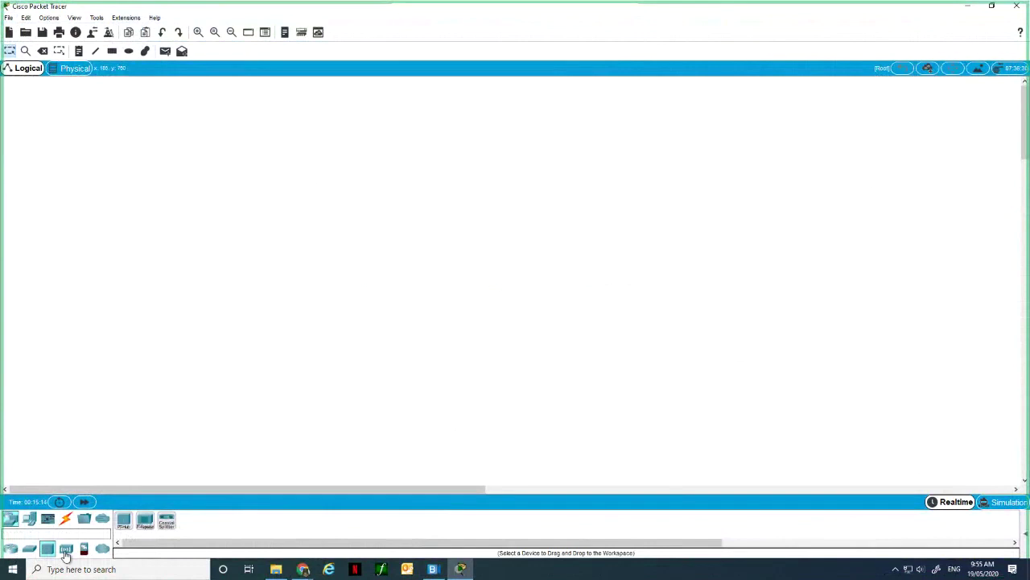
left_click(66, 550)
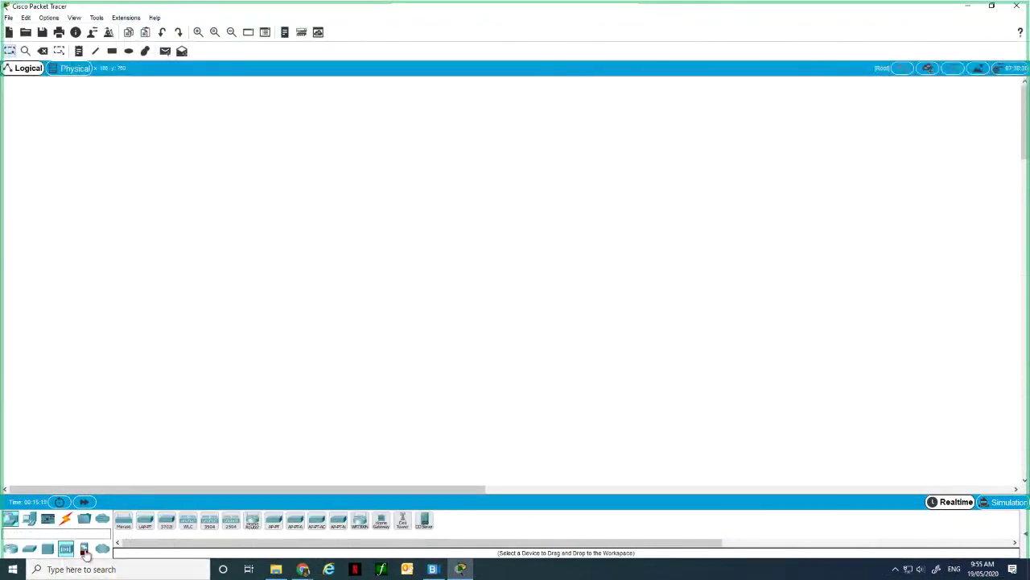
left_click(84, 550)
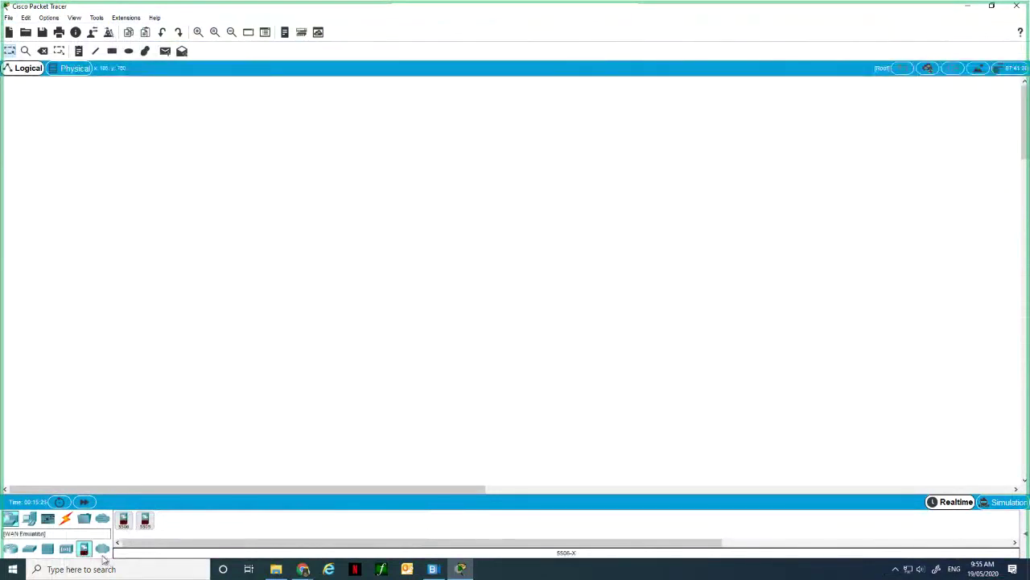
left_click(102, 549)
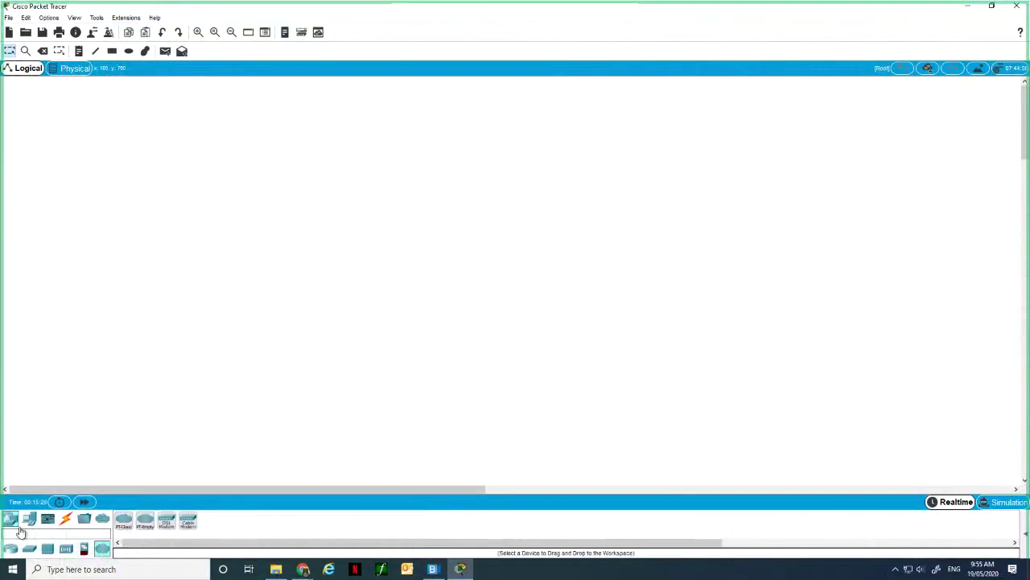
left_click(30, 520)
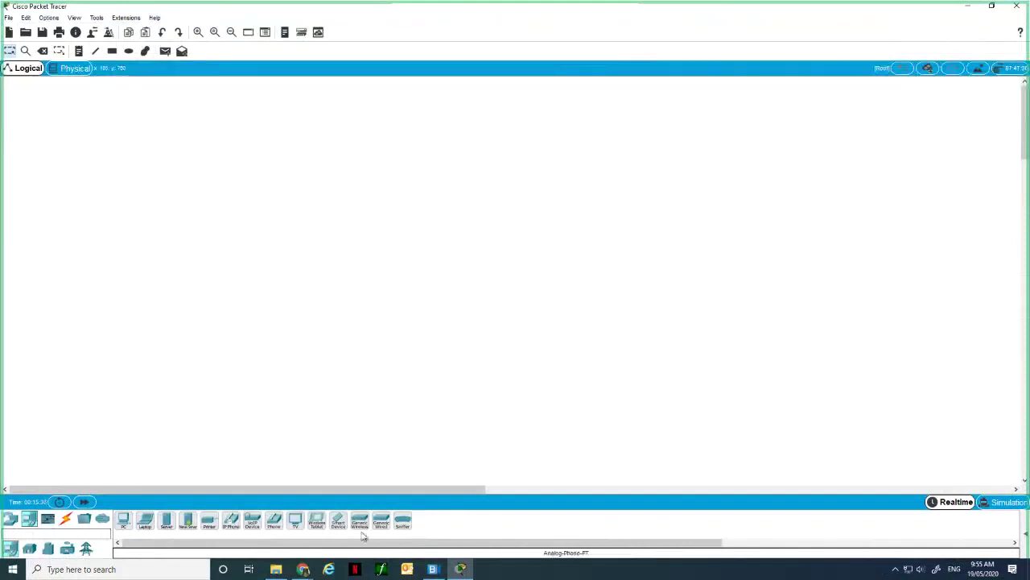
left_click(29, 551)
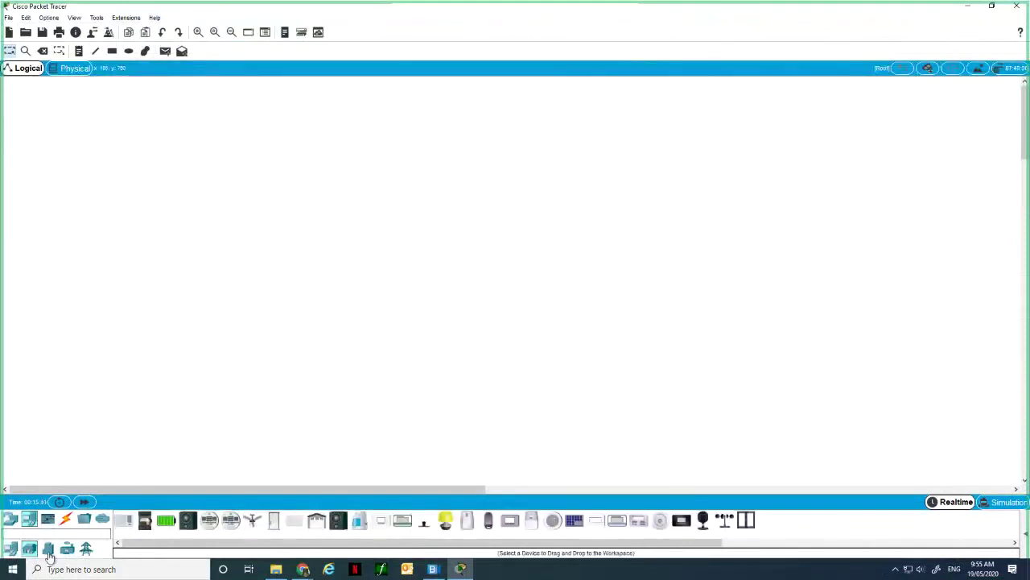
left_click(49, 550)
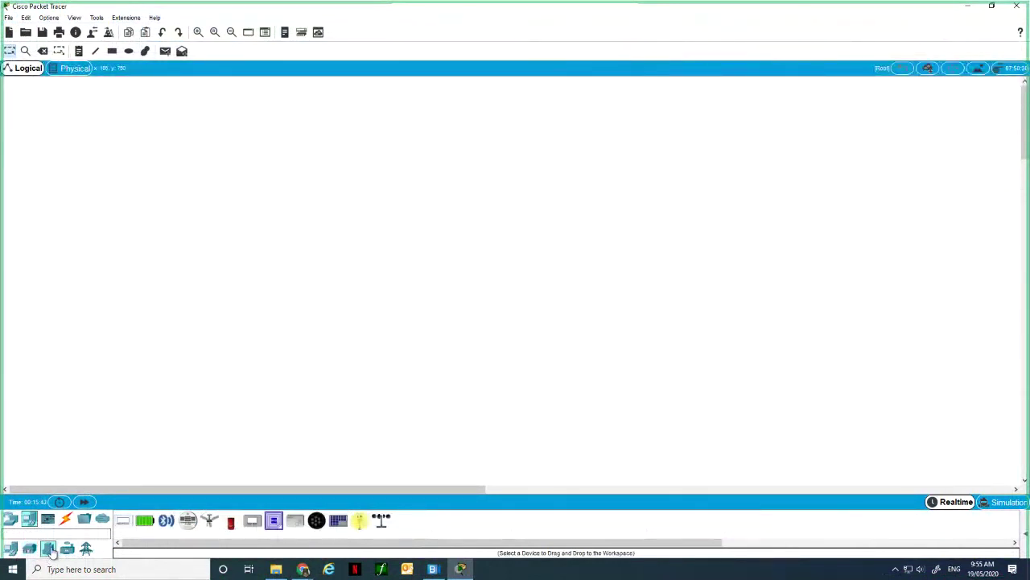
left_click(67, 549)
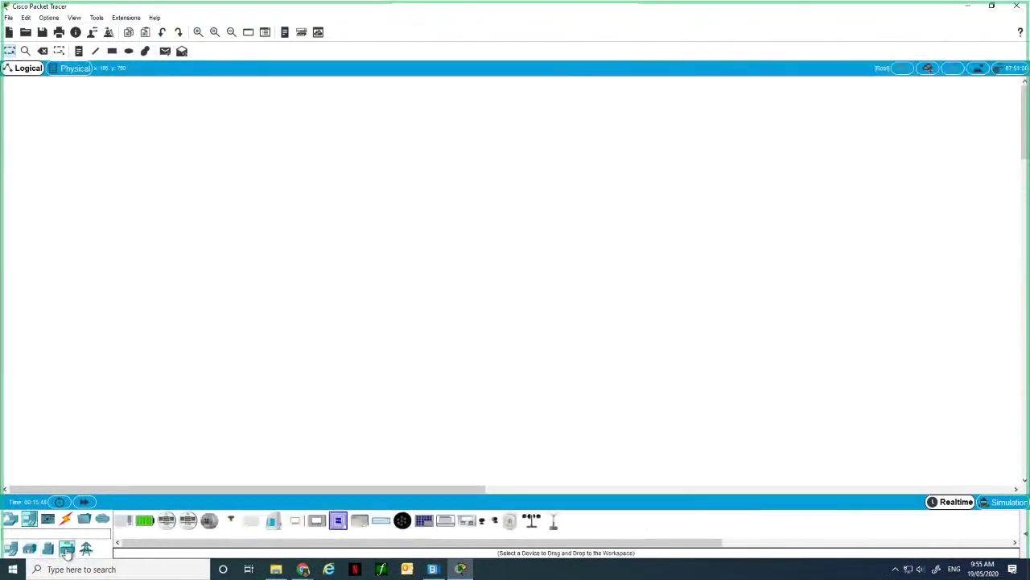
left_click(87, 548)
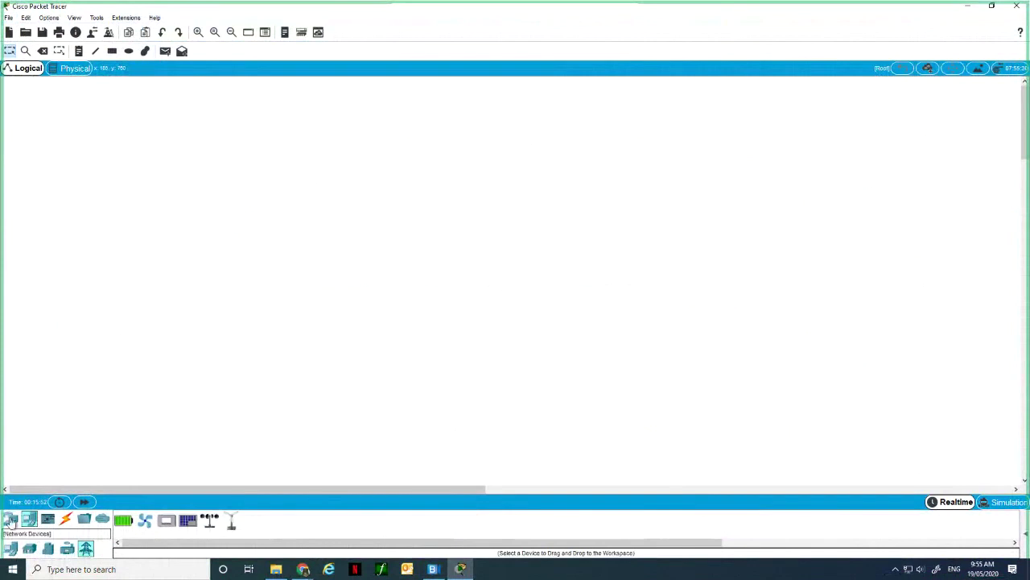
left_click(11, 520)
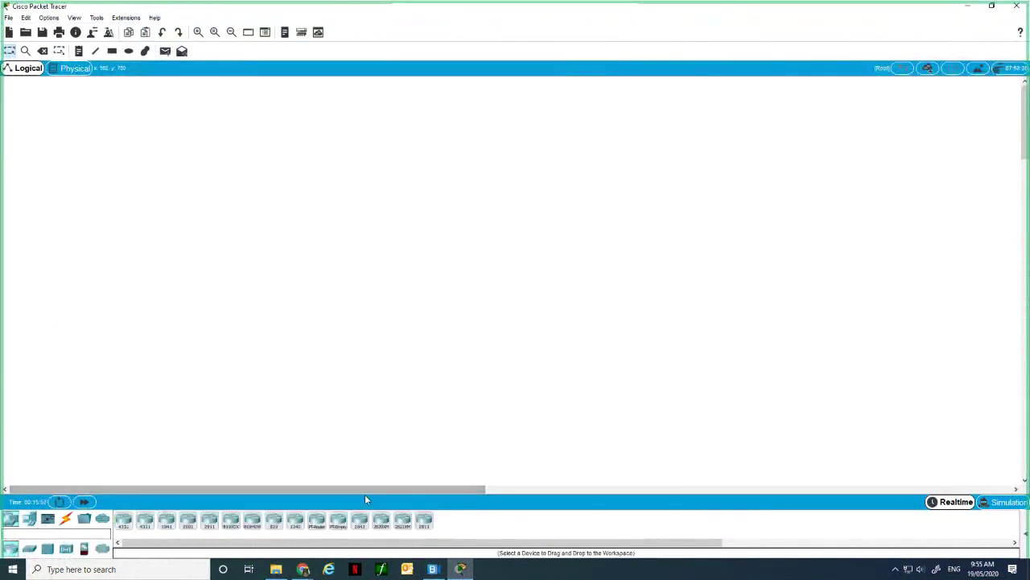
Place a 2811 router centrally, a 2950-24 switch to its left, then a laptop, PC and tablet PC.
left_click_drag(423, 520, 397, 283)
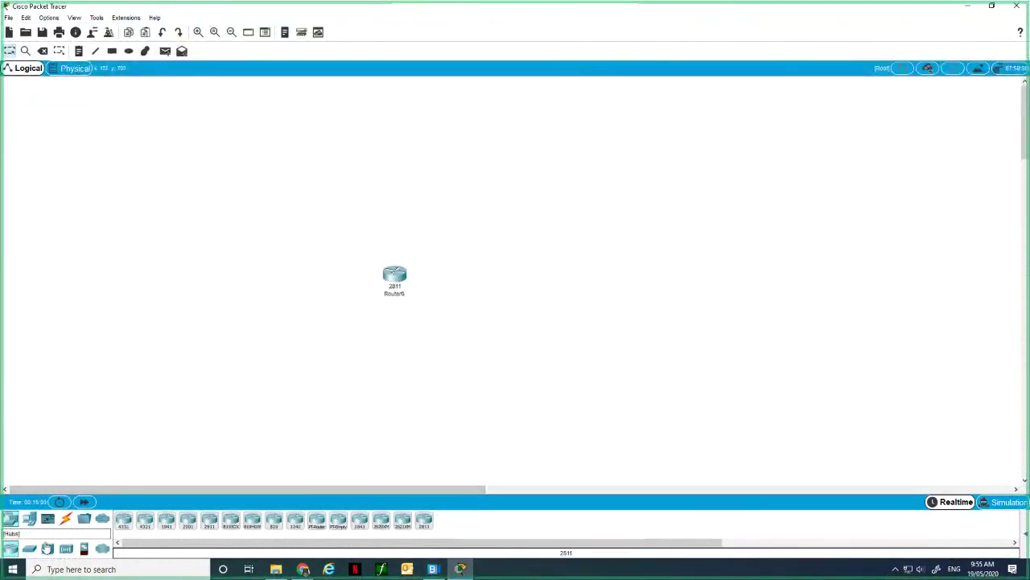
left_click(30, 549)
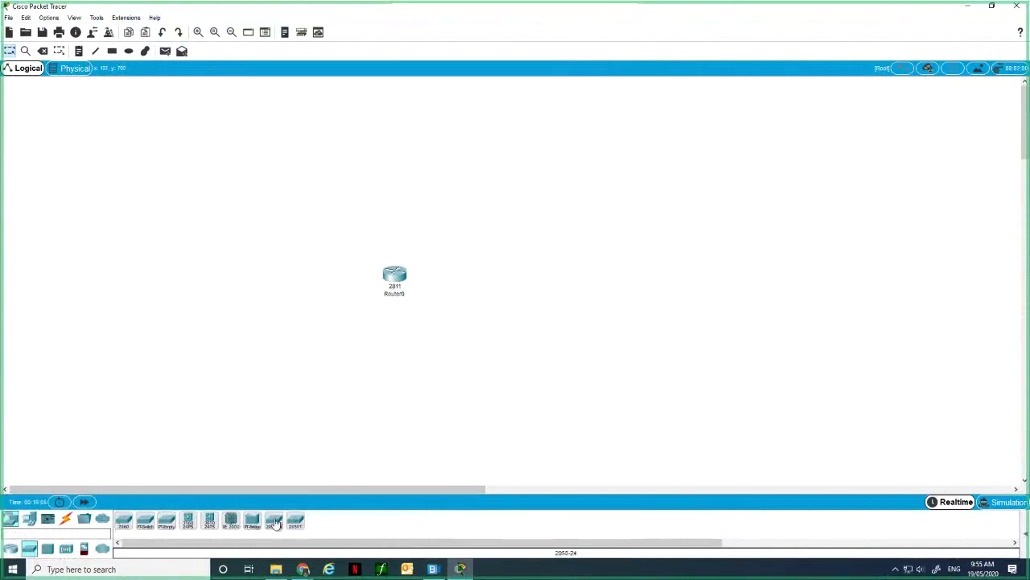
left_click_drag(274, 521, 319, 288)
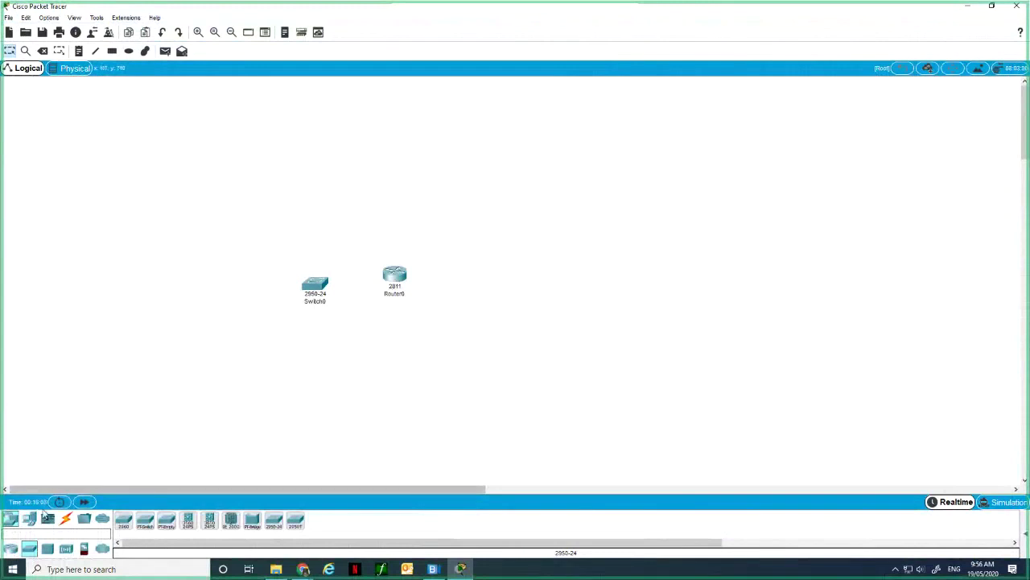
left_click(29, 518)
left_click_drag(145, 520, 214, 311)
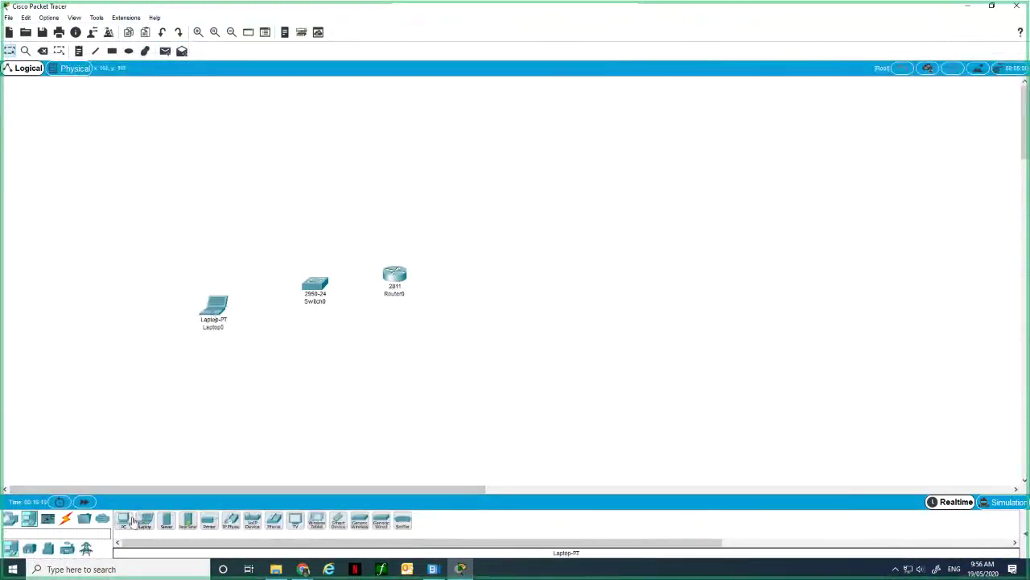
left_click_drag(127, 522, 283, 382)
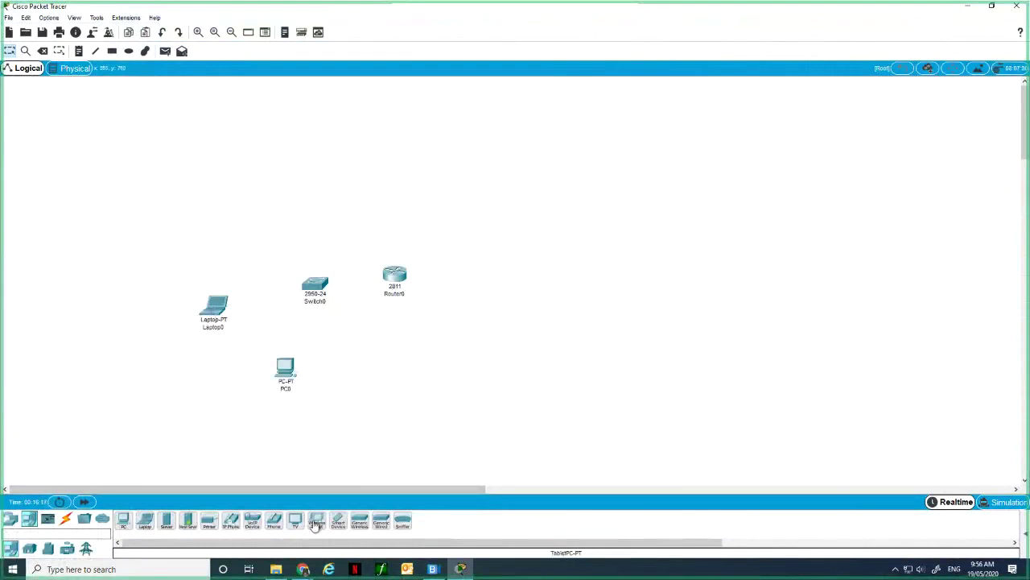
left_click_drag(317, 521, 495, 364)
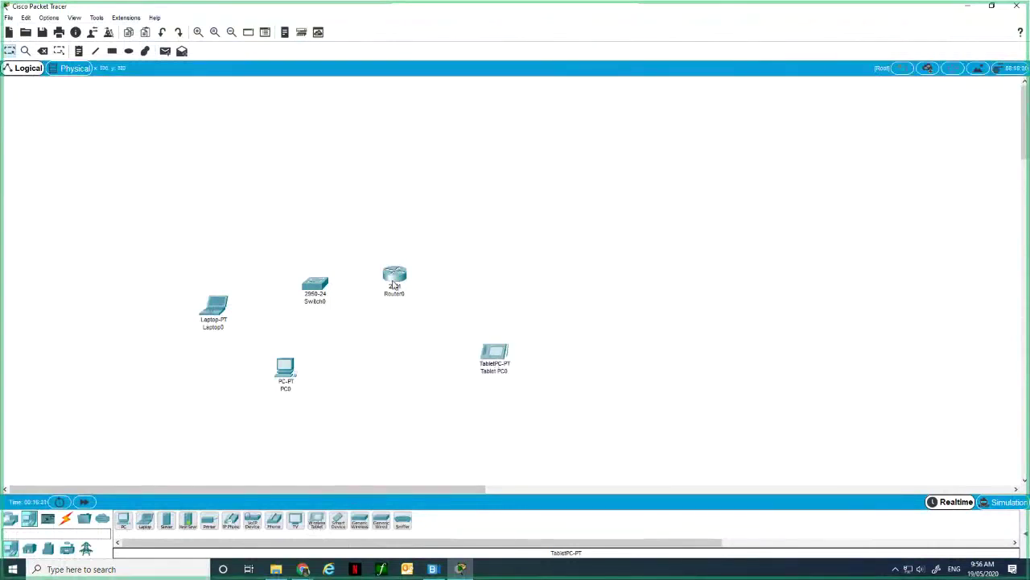
Add a HomeRouter-PT-AC wireless router beside Router0.
left_click(394, 283)
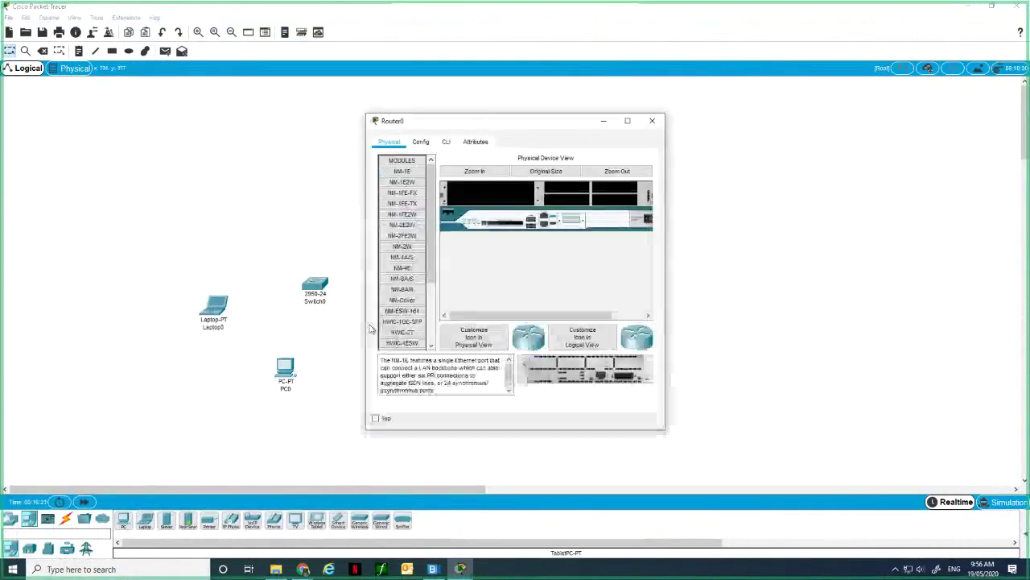
left_click(653, 121)
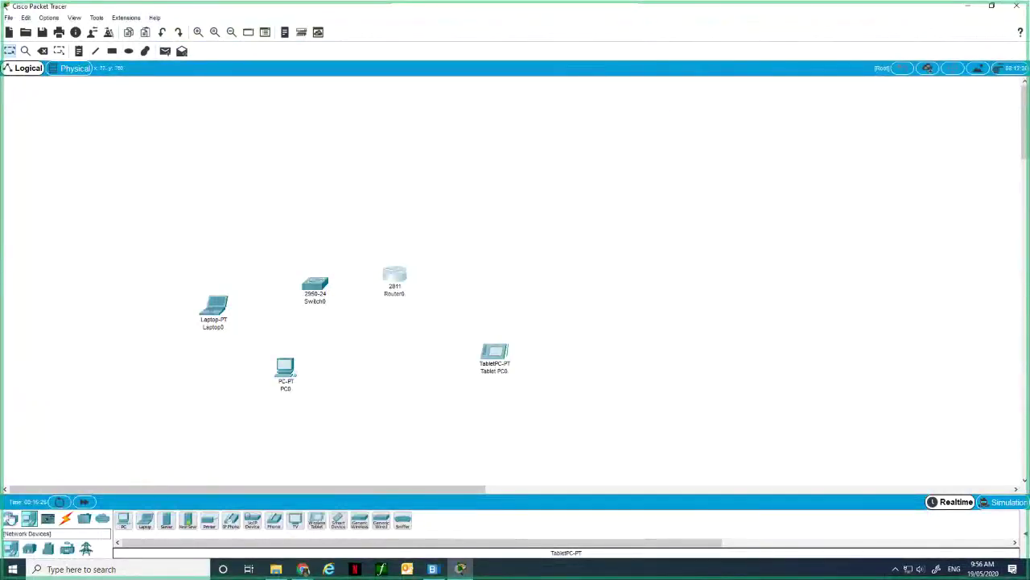
left_click(11, 520)
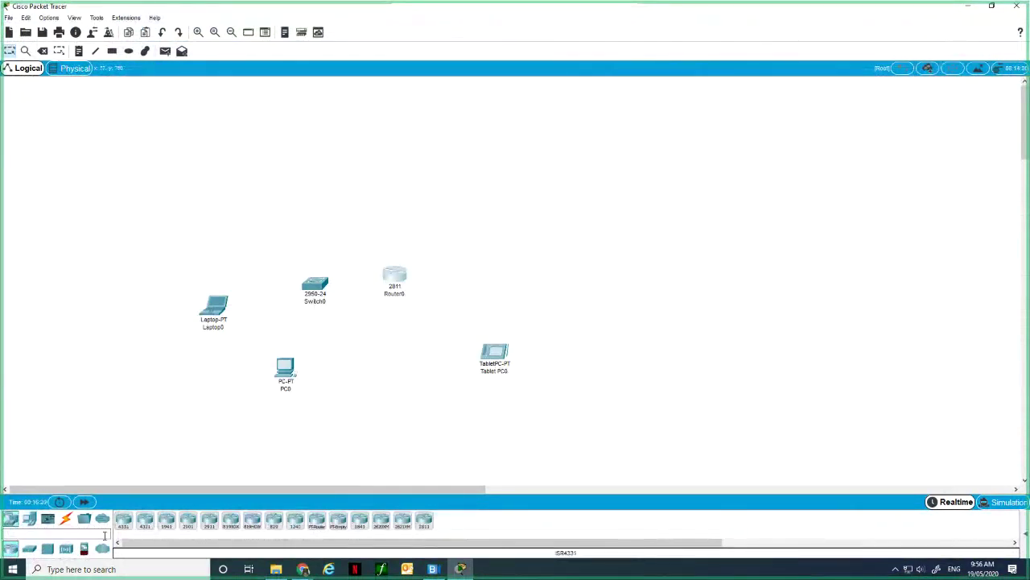
left_click(65, 548)
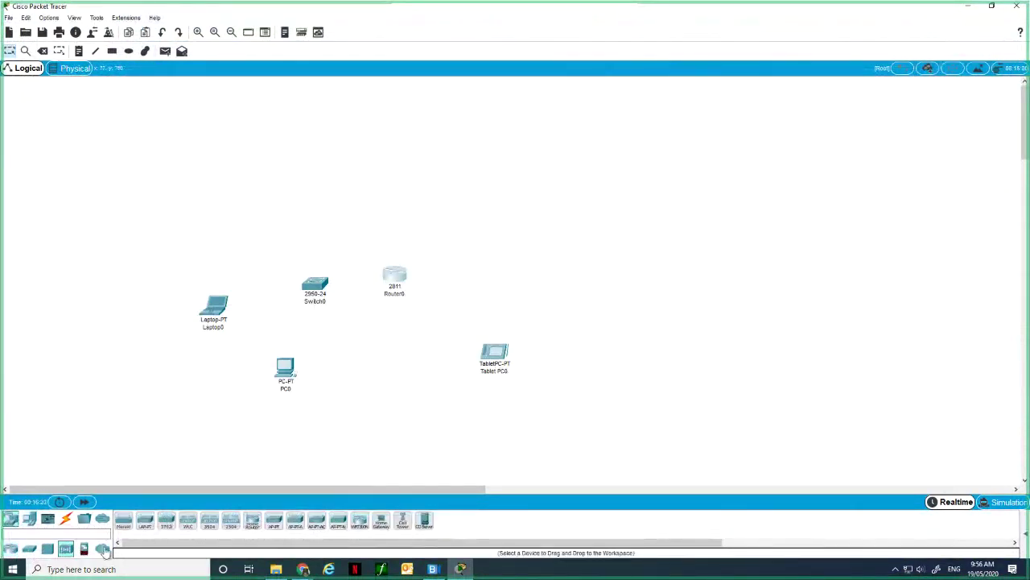
left_click(252, 522)
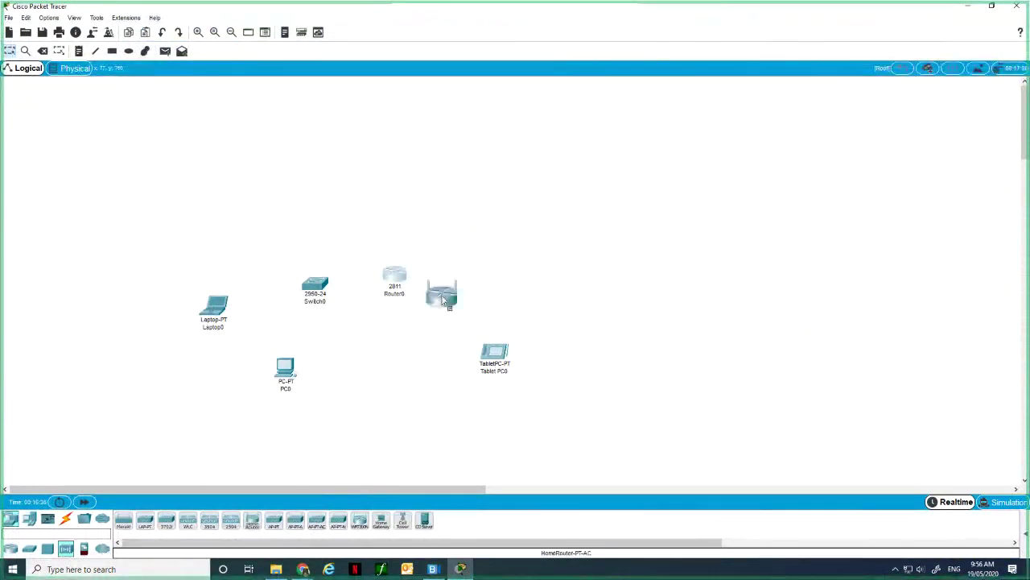
left_click(463, 246)
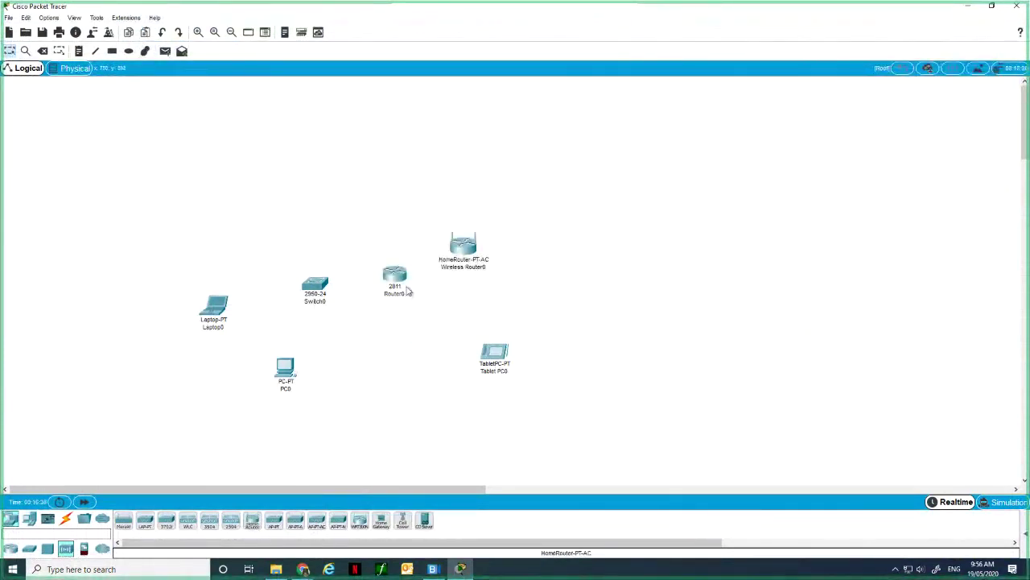
left_click_drag(399, 275, 430, 338)
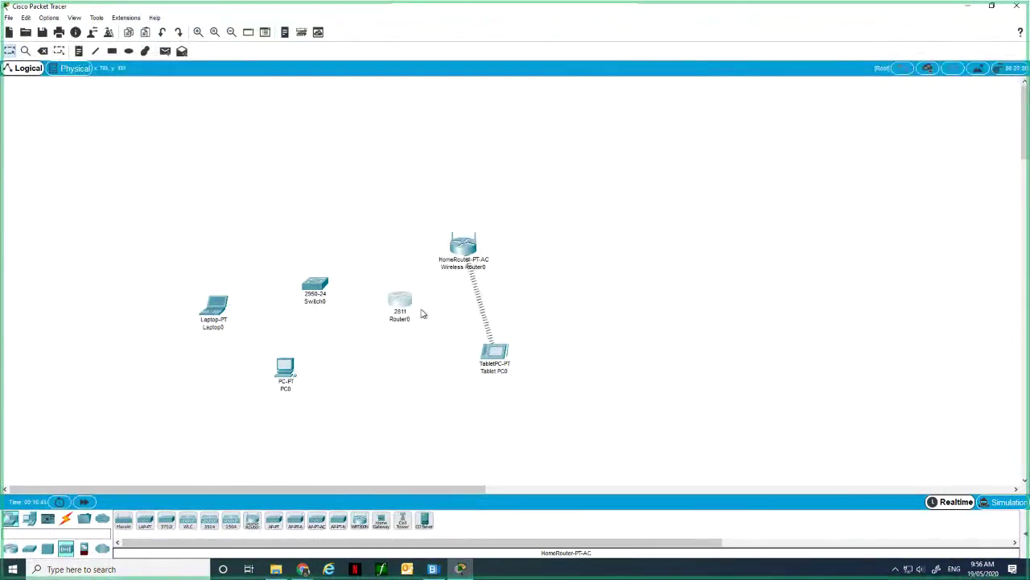
Delete Router0 and Wireless Router0, then place Wireless Router1 above the other devices.
key("Delete")
left_click(476, 297)
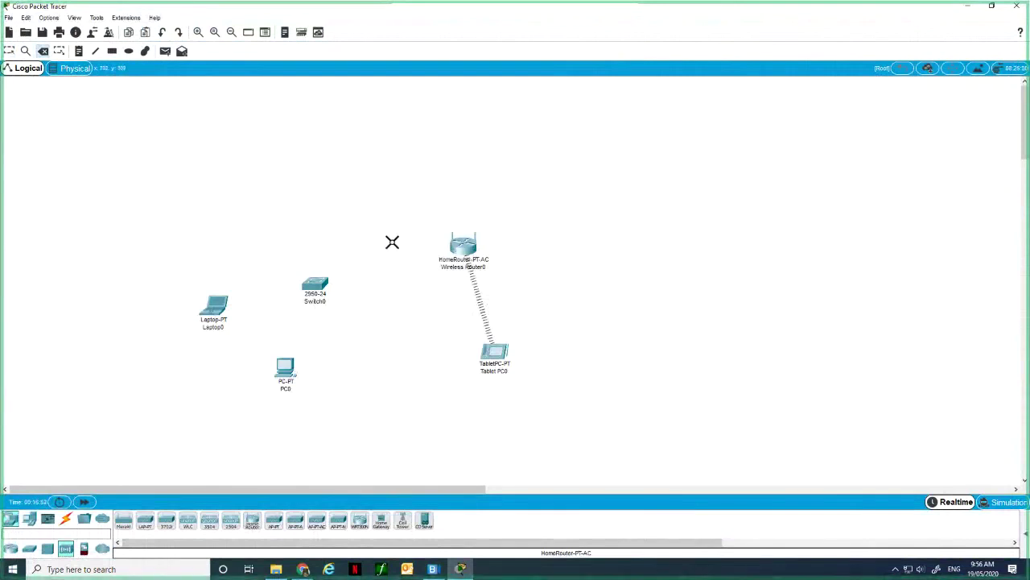
left_click(464, 246)
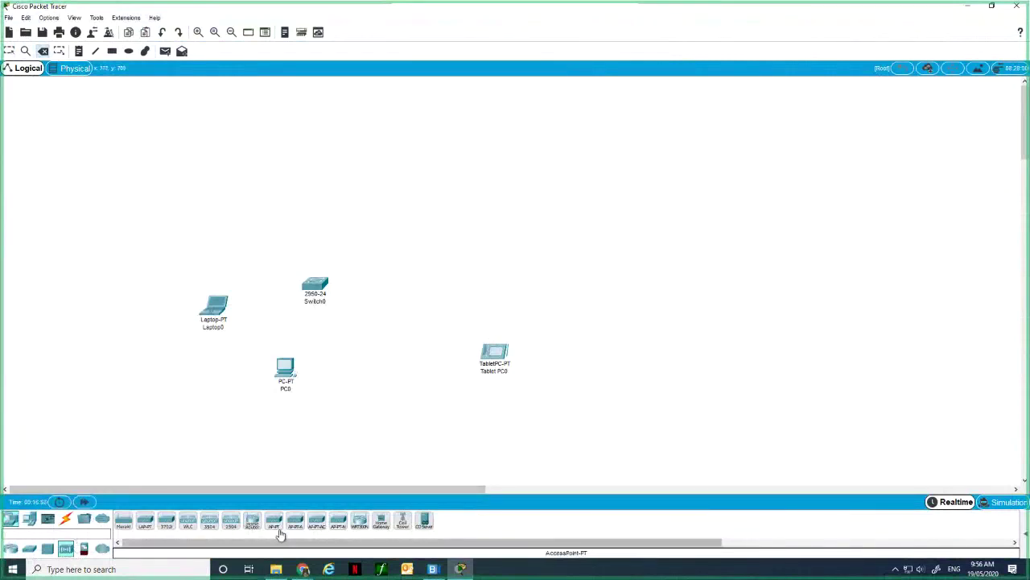
left_click(252, 521)
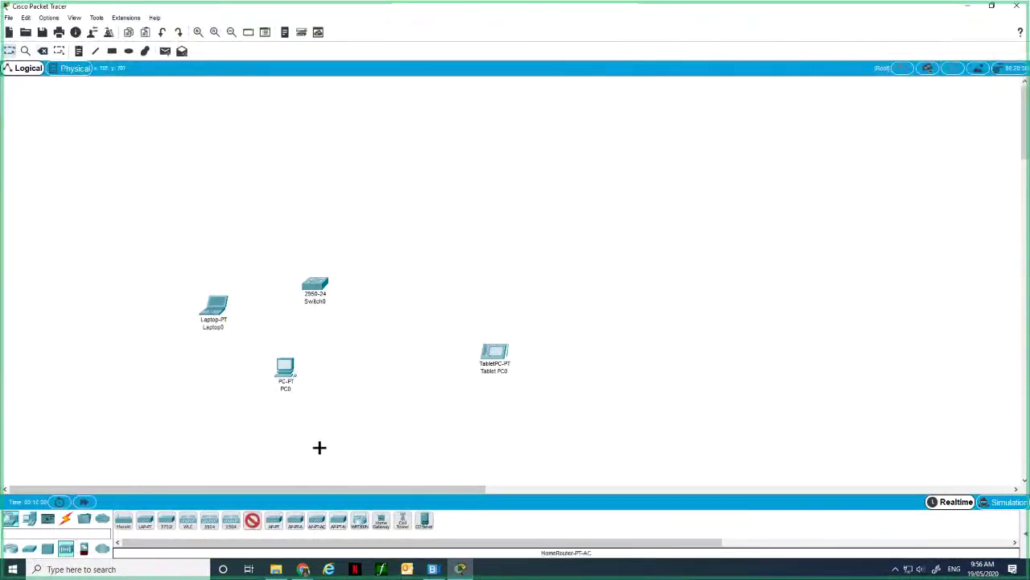
left_click(399, 321)
left_click_drag(395, 327, 421, 227)
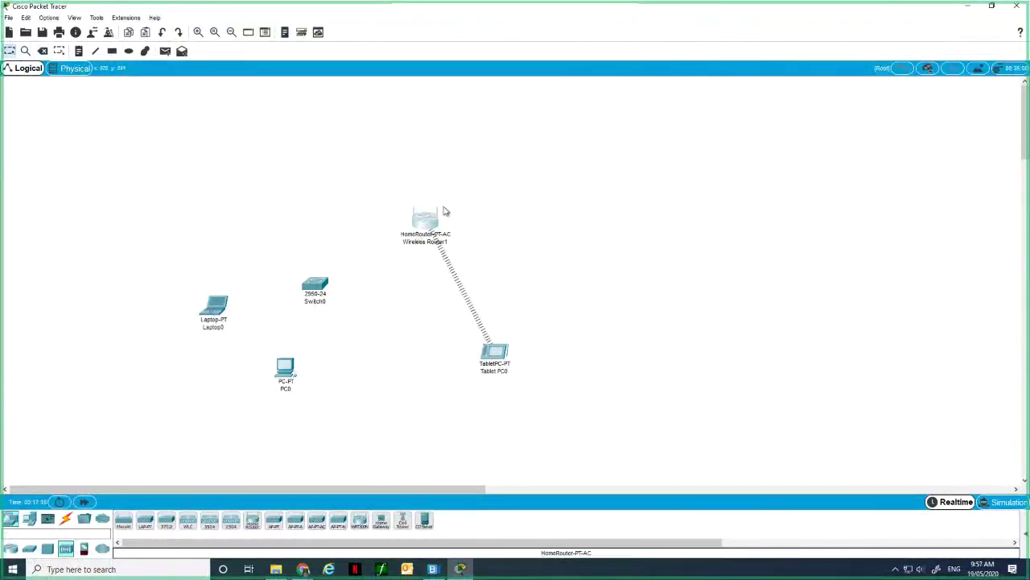
left_click_drag(425, 228, 439, 263)
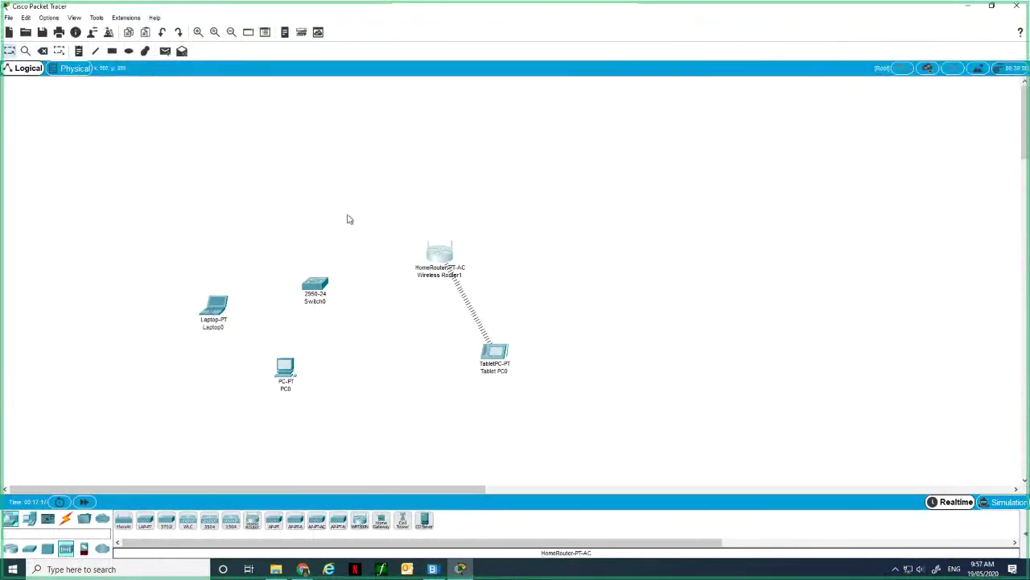
left_click(65, 518)
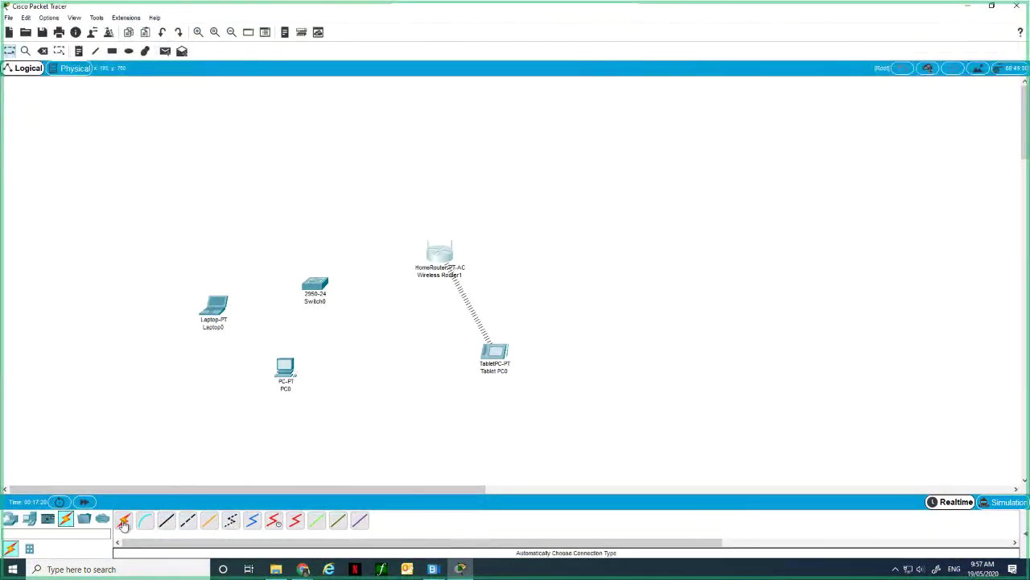
Auto-connect Laptop0 to Switch0 and Switch0 to the wireless home router.
left_click(124, 523)
left_click(216, 304)
left_click(314, 283)
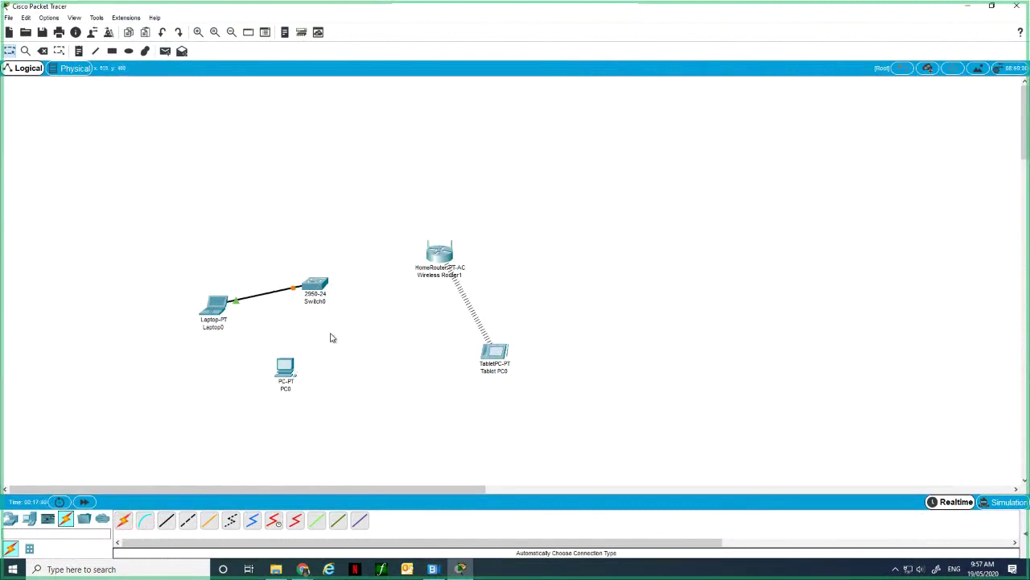
left_click(125, 519)
left_click(320, 286)
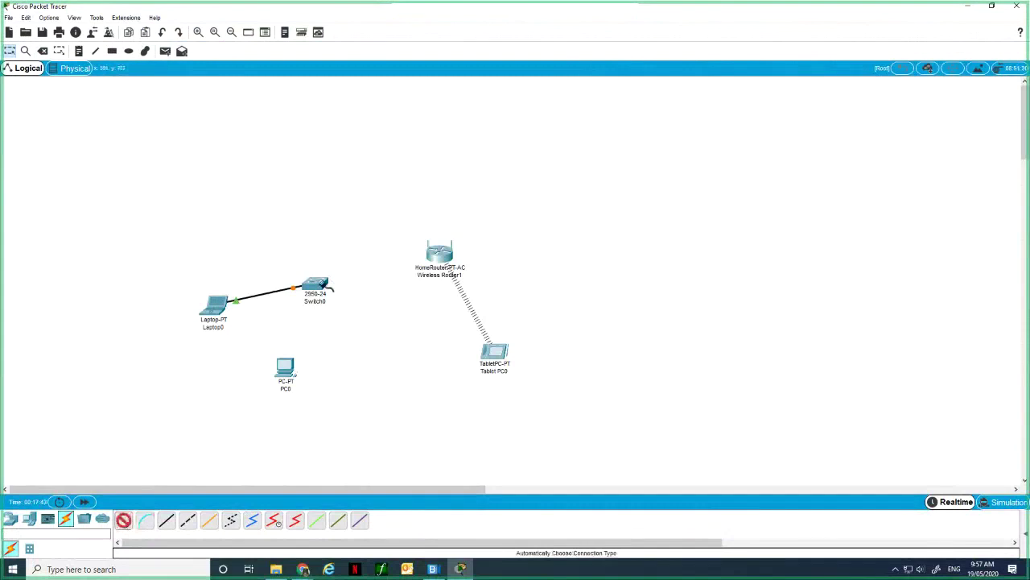
left_click(441, 256)
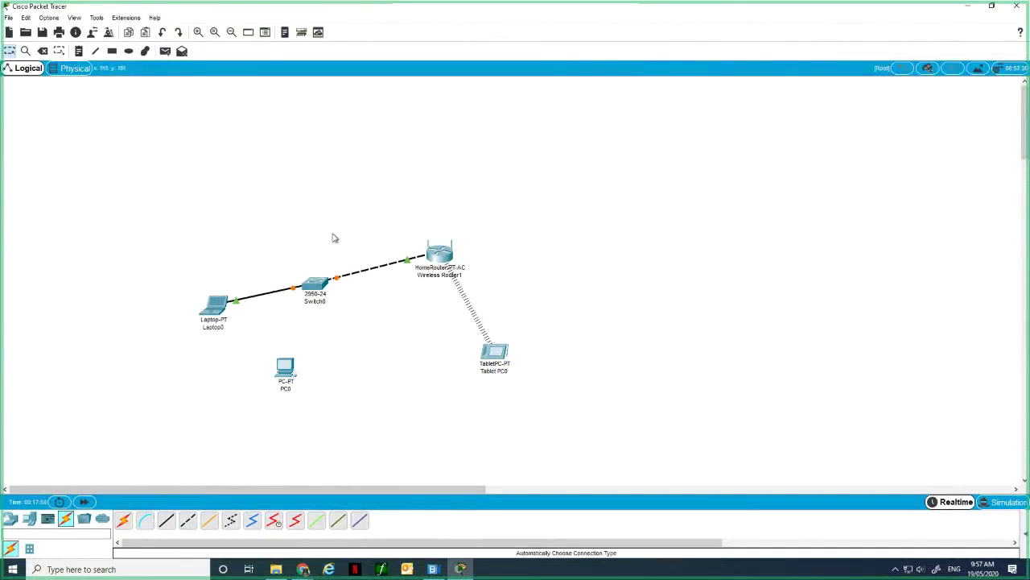
Cable PC0's FastEthernet0 to Switch0's FastEthernet0/6 with a copper straight-through cable.
left_click(166, 521)
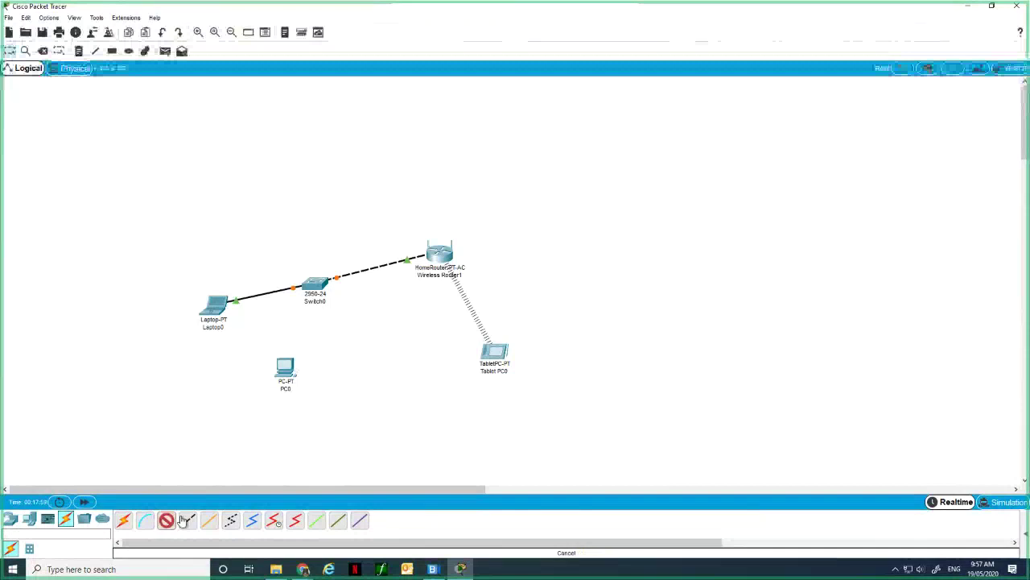
left_click(291, 368)
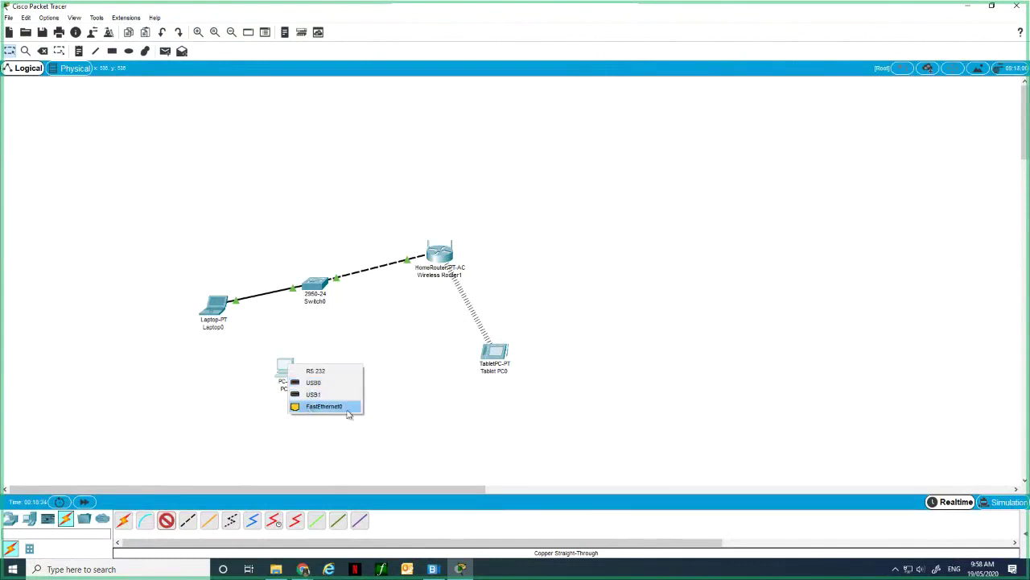
left_click(310, 408)
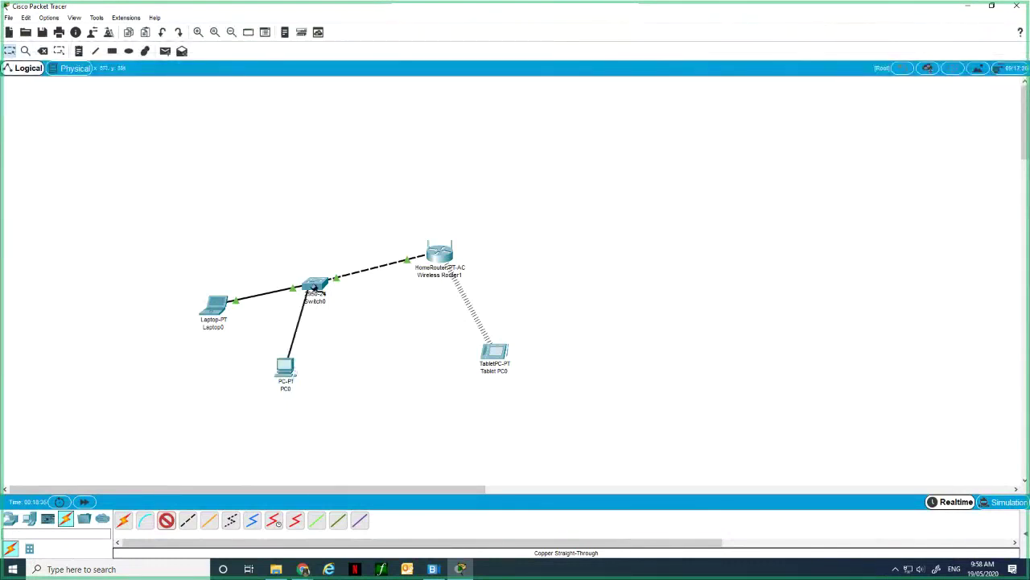
left_click(313, 287)
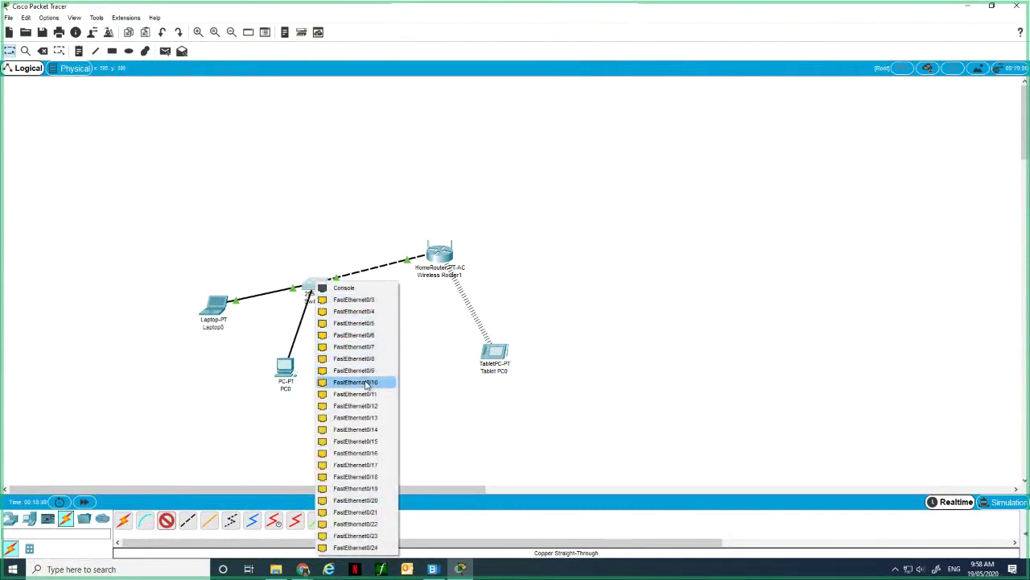
left_click(363, 335)
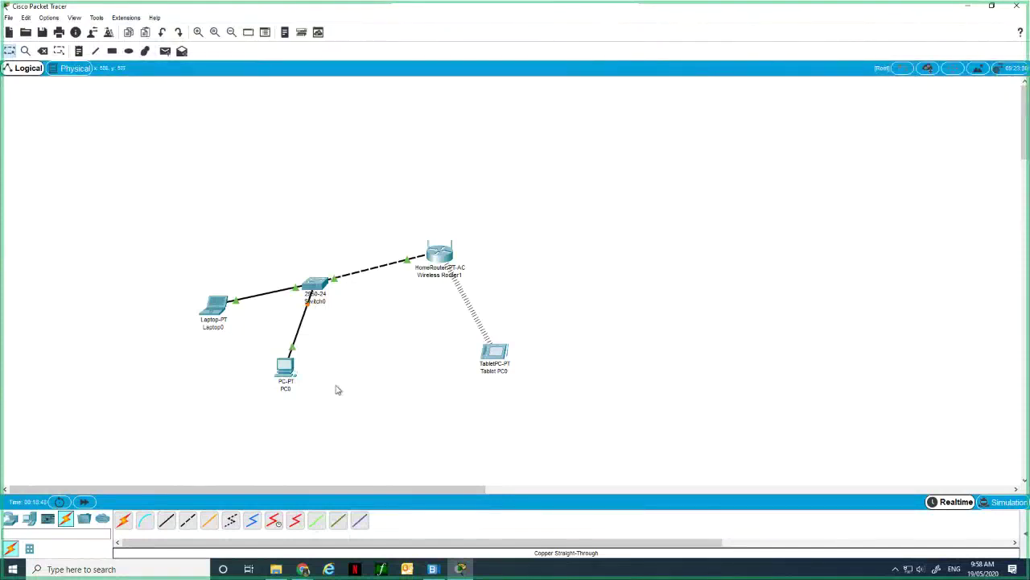
mouse_move(311, 310)
Power off PC0 and attempt to fit the WMP300N module.
left_click(289, 372)
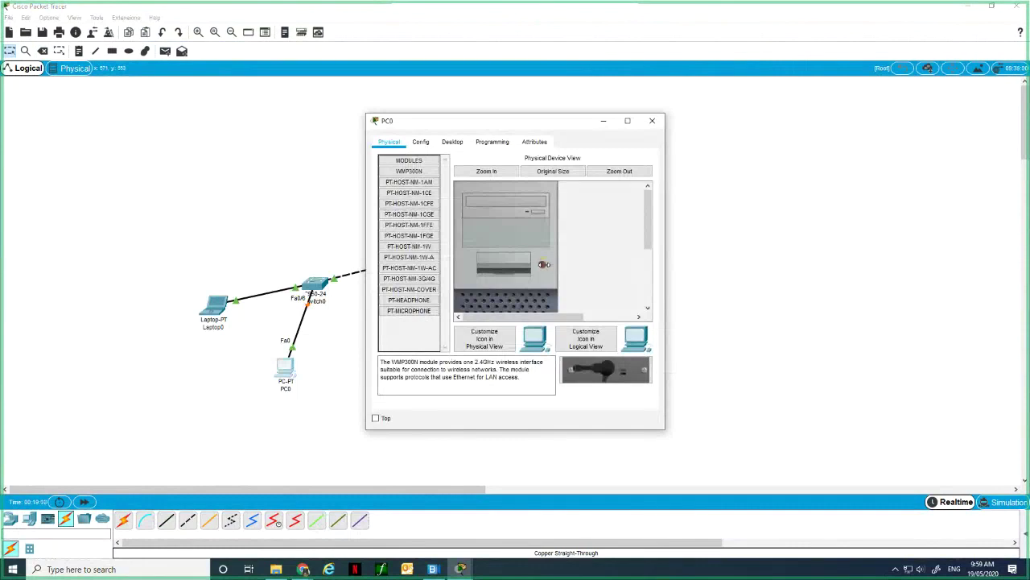
left_click(544, 264)
left_click_drag(605, 378, 411, 331)
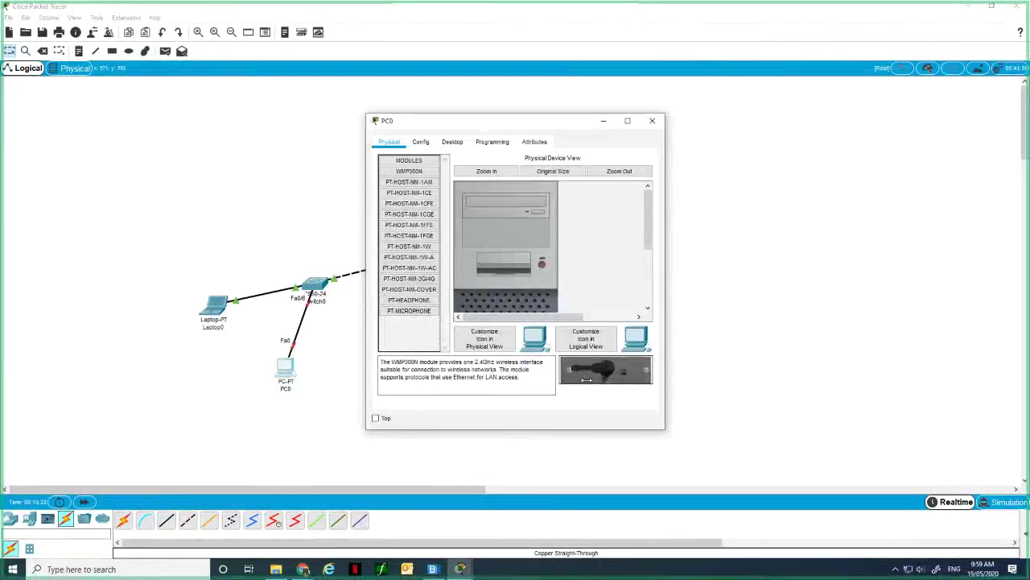
left_click_drag(605, 371, 406, 332)
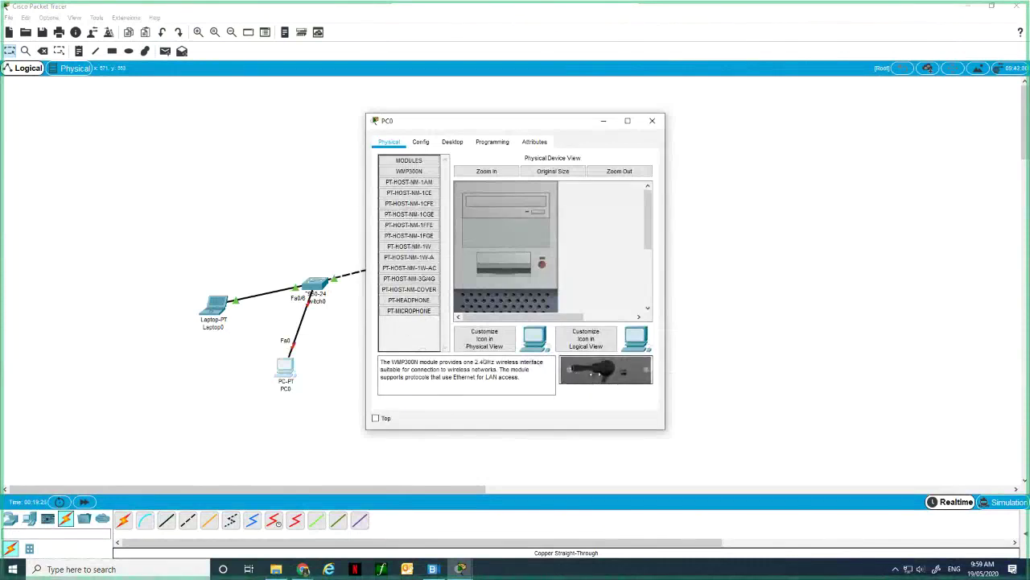
left_click_drag(596, 373, 650, 301)
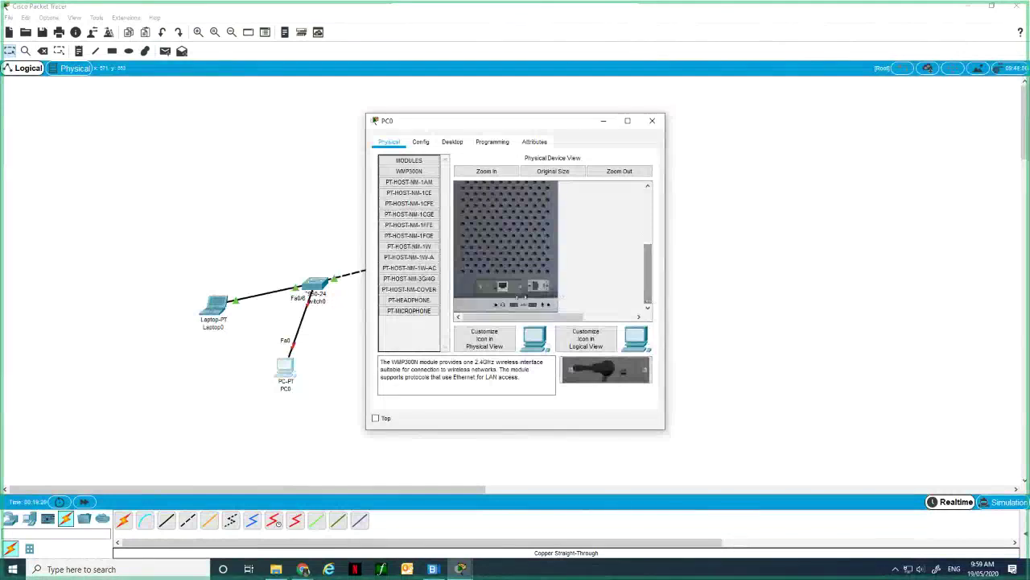
left_click_drag(605, 371, 313, 403)
Remove PC0's wired network card and install the WMP300N wireless module in the empty slot.
left_click_drag(486, 286, 443, 306)
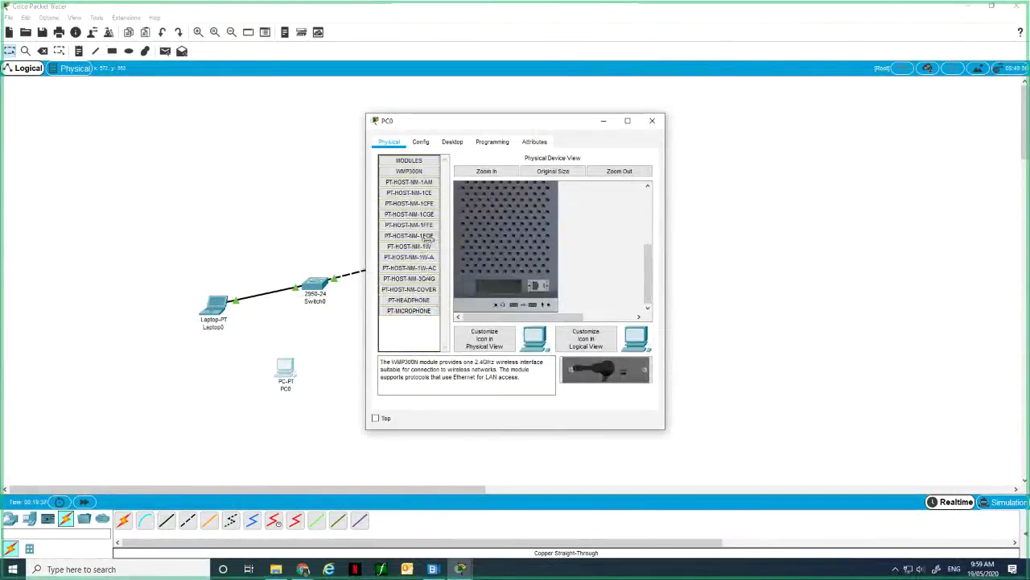
left_click(409, 171)
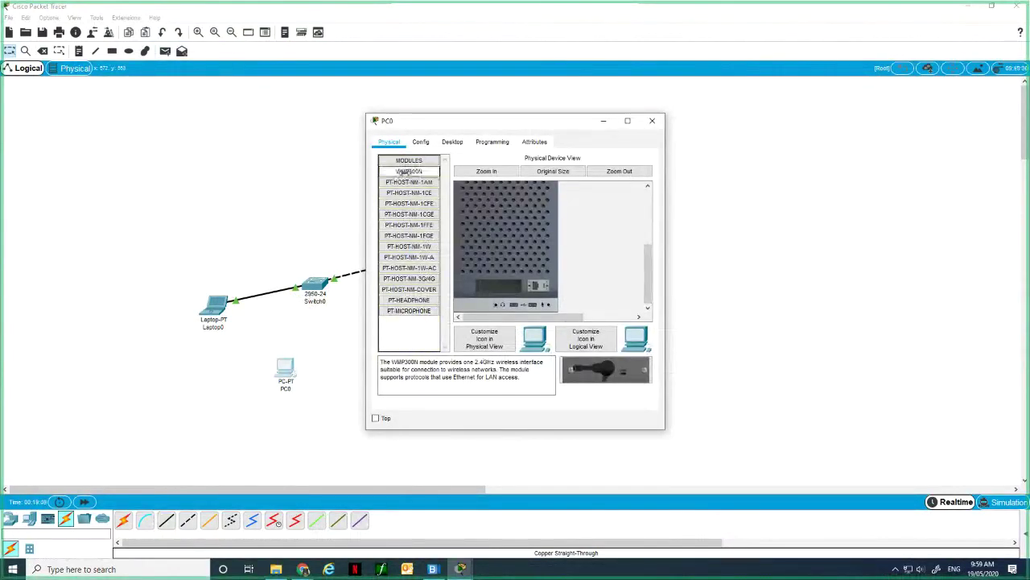
left_click_drag(409, 172, 494, 287)
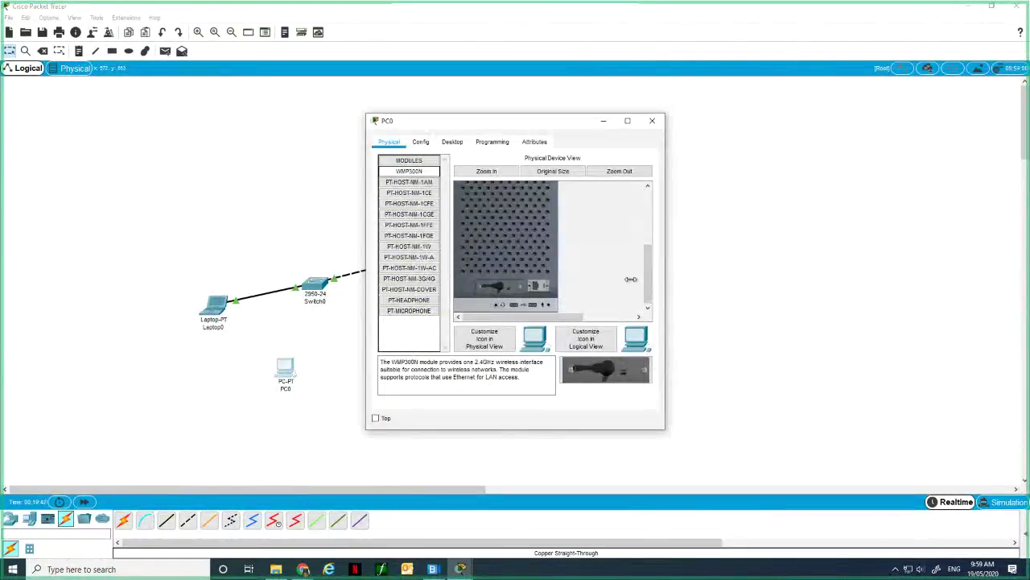
left_click_drag(648, 276, 649, 224)
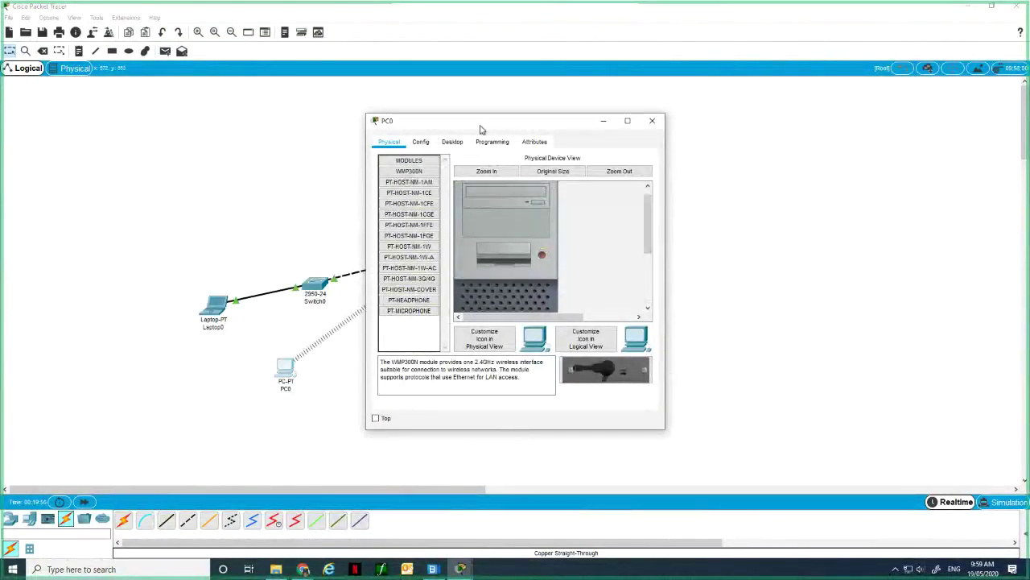
left_click_drag(483, 126, 679, 108)
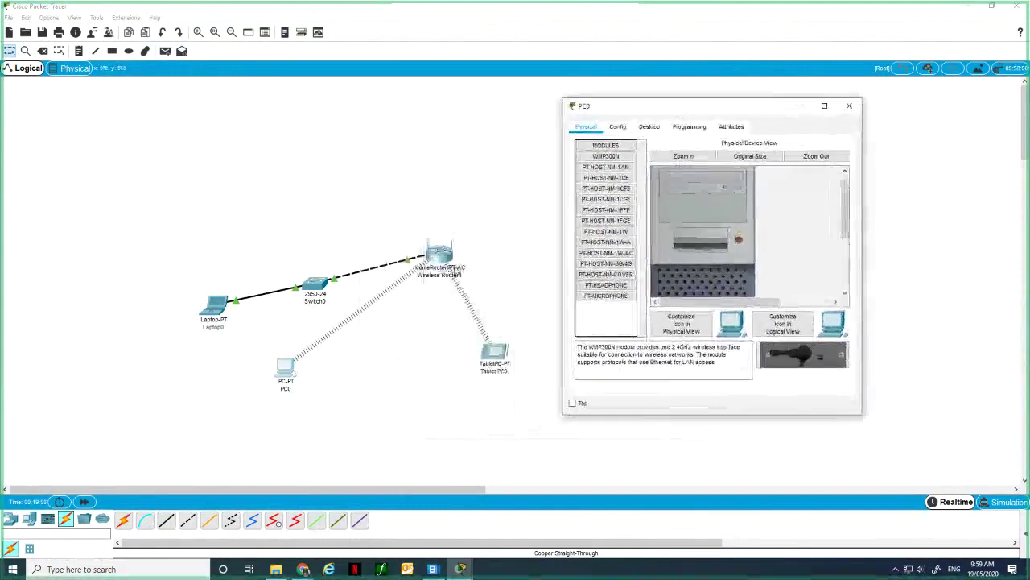
left_click(395, 289)
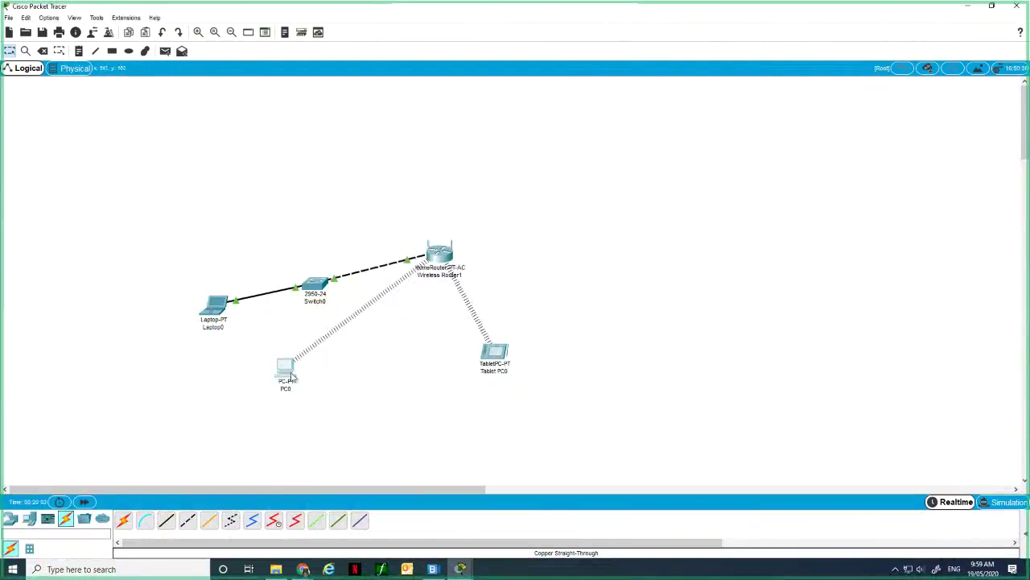
left_click(291, 375)
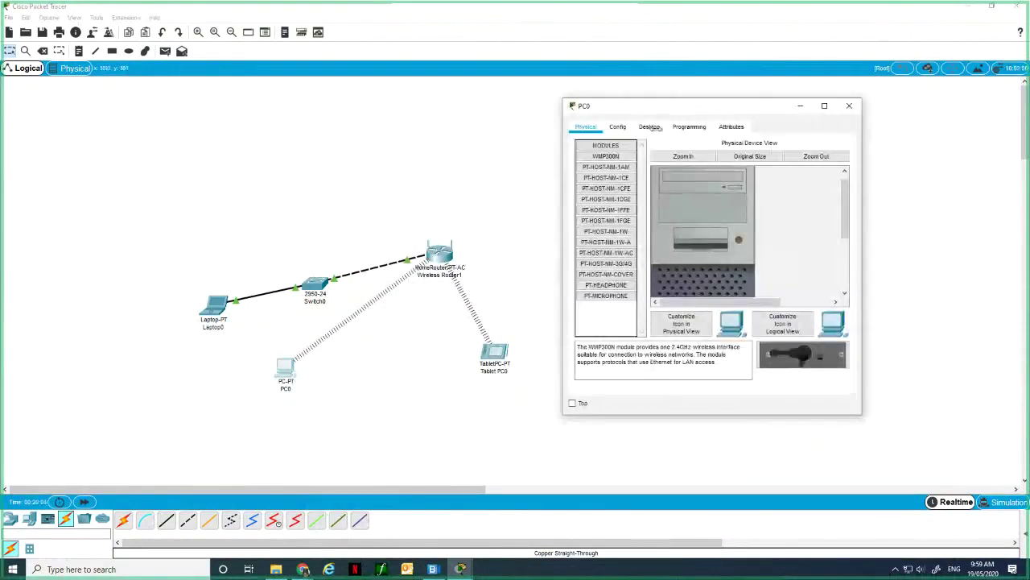
Widen PC0's Desktop view, check its IP Configuration and Terminal settings, then open Command Prompt.
left_click(650, 127)
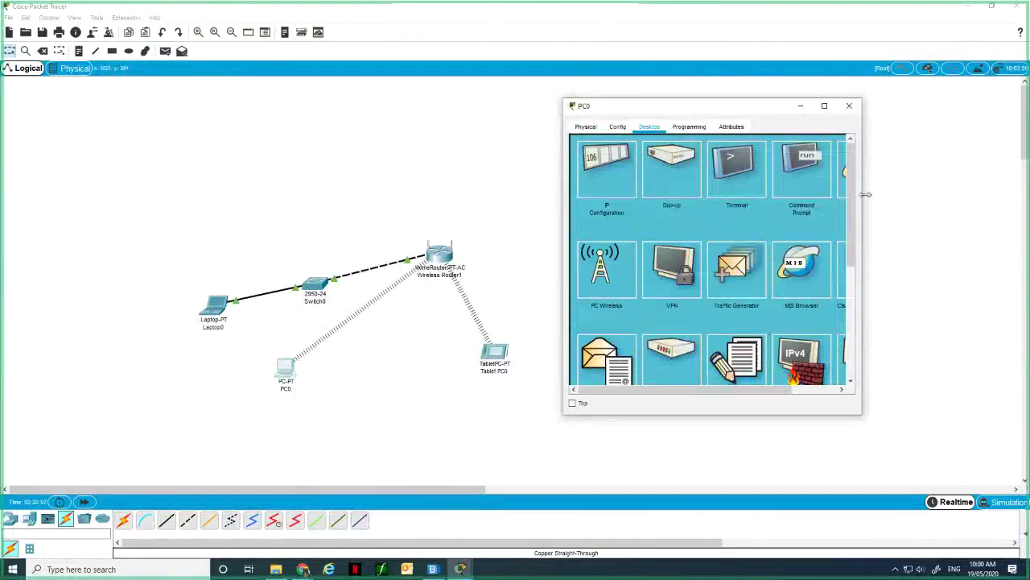
left_click_drag(866, 194, 992, 195)
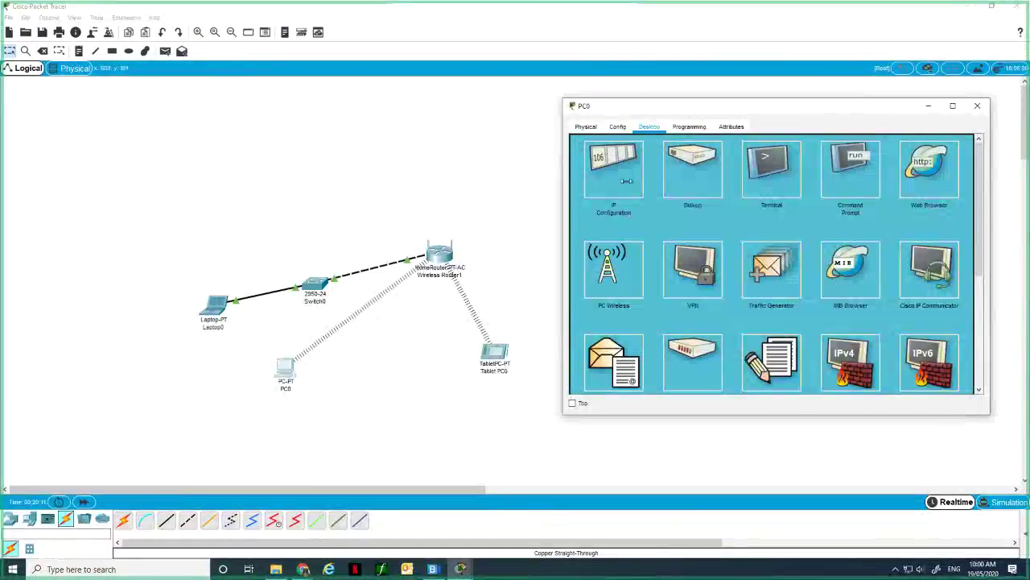
left_click(626, 180)
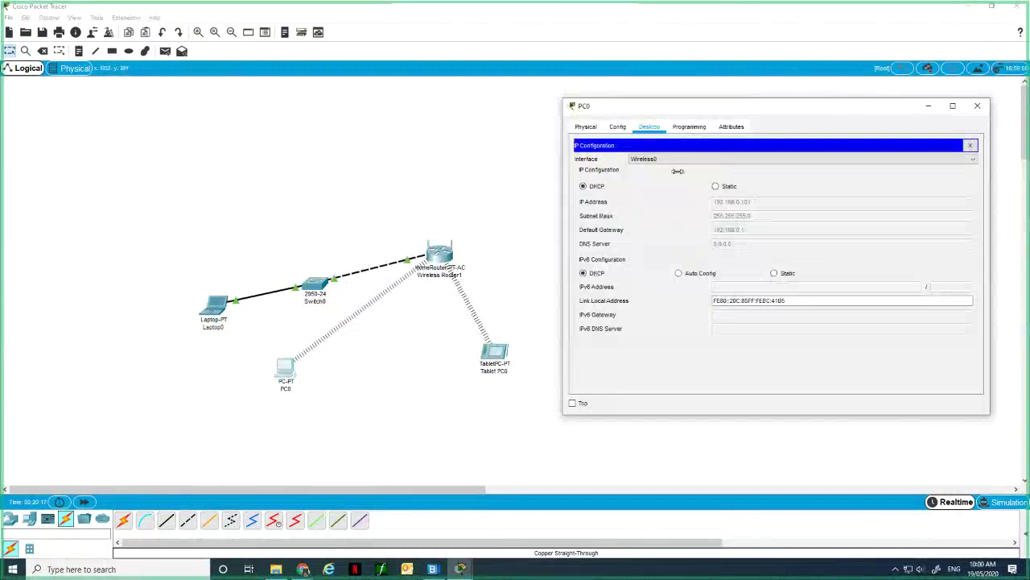
left_click(970, 145)
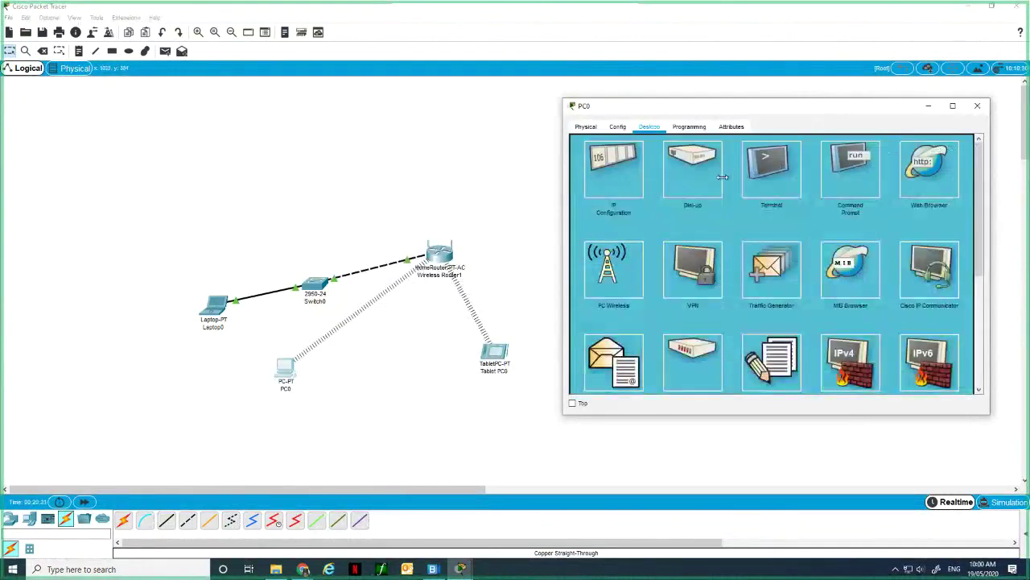
left_click(771, 170)
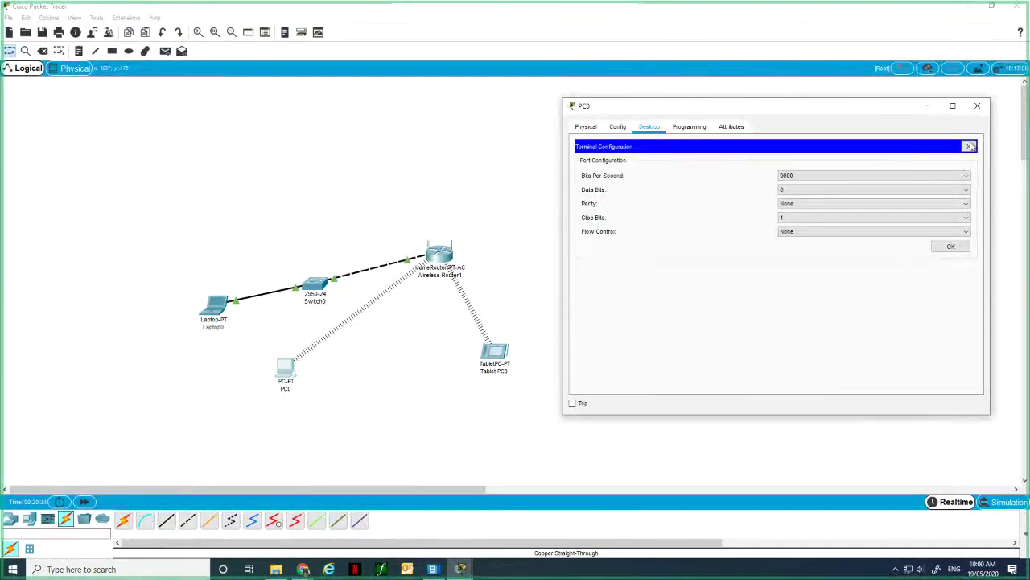
left_click(970, 146)
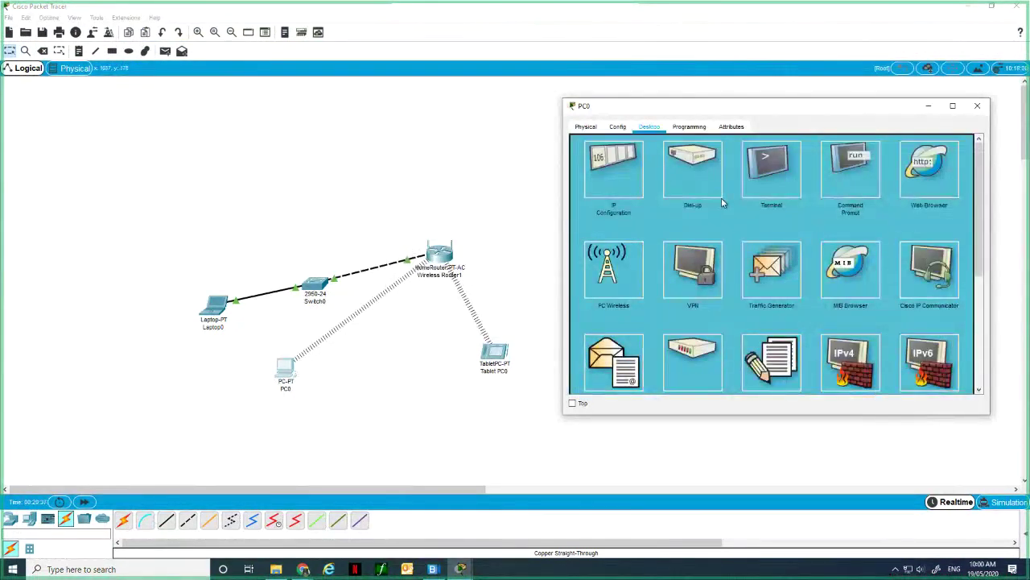
left_click(866, 163)
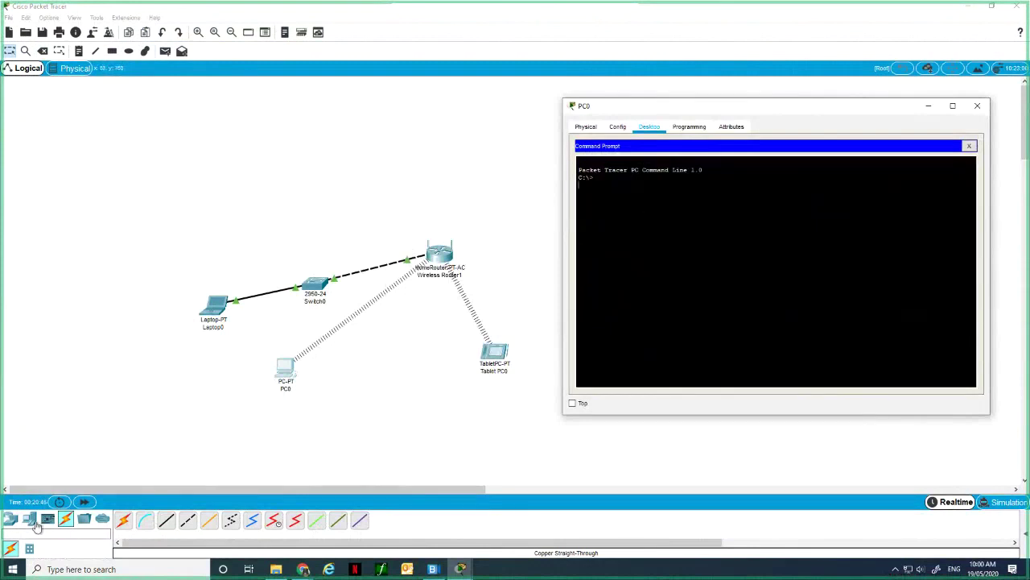
Briefly open and close the Windows Command Prompt, then close PC0's Command Prompt panel.
left_click(64, 568)
type("cm")
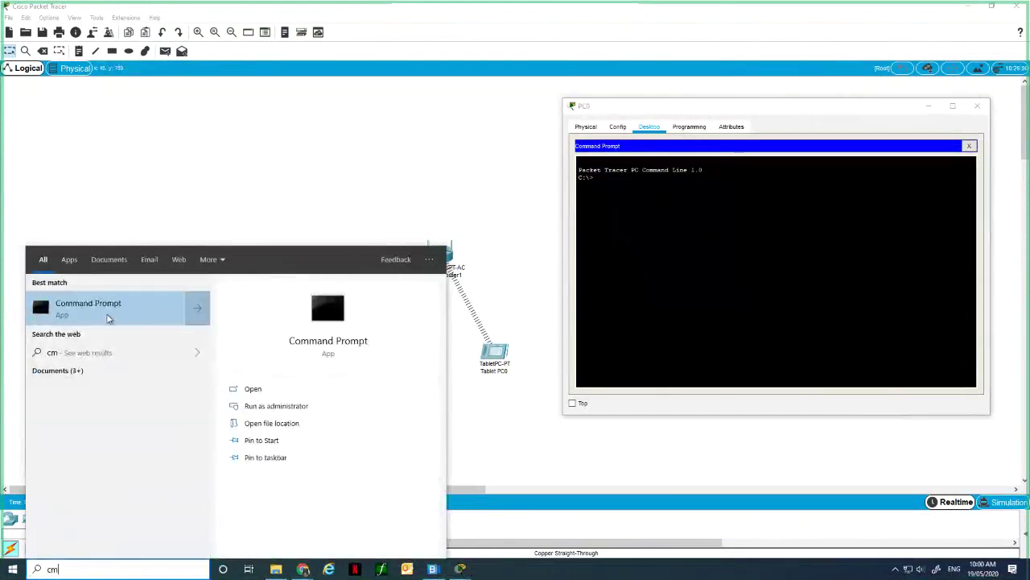
left_click(109, 321)
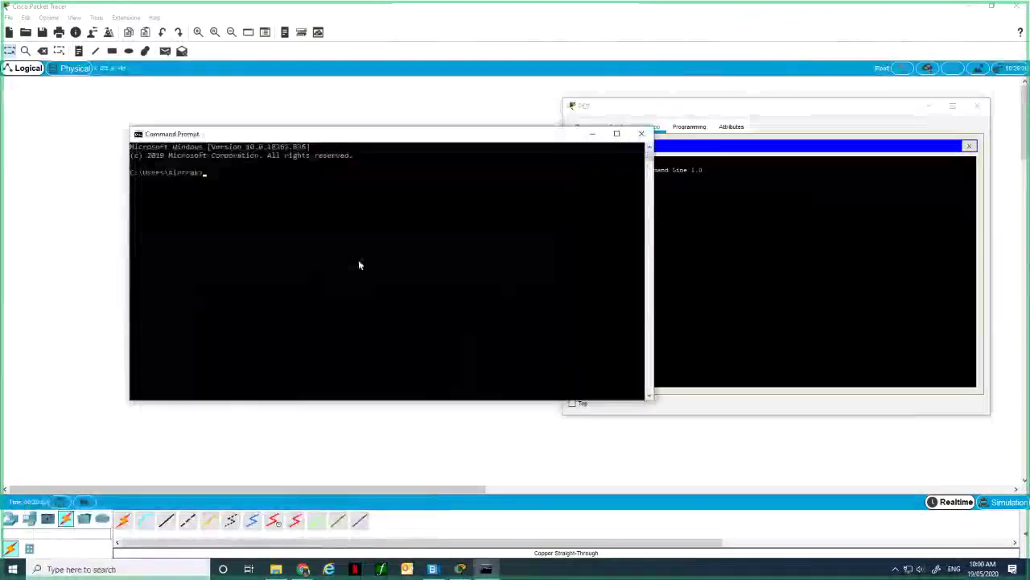
left_click(643, 134)
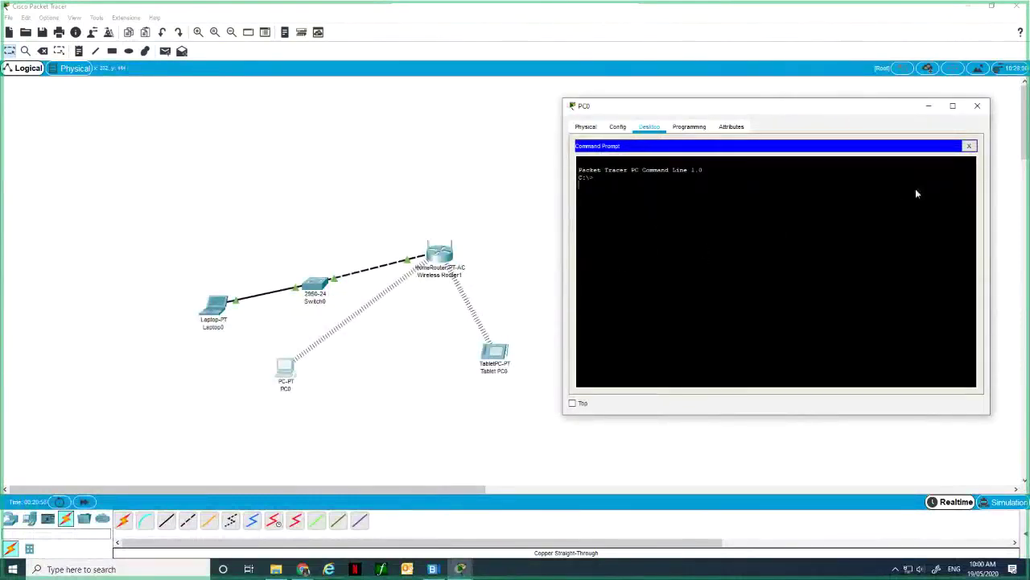
left_click(970, 147)
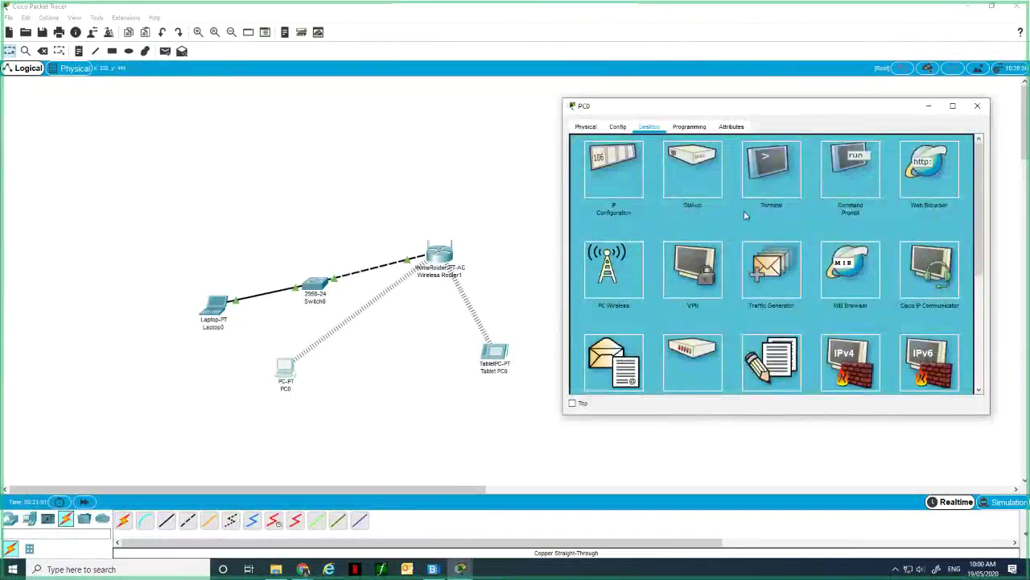
Refresh PC0's list of available wireless networks, then close PC0 and open Wireless Router1.
left_click(626, 269)
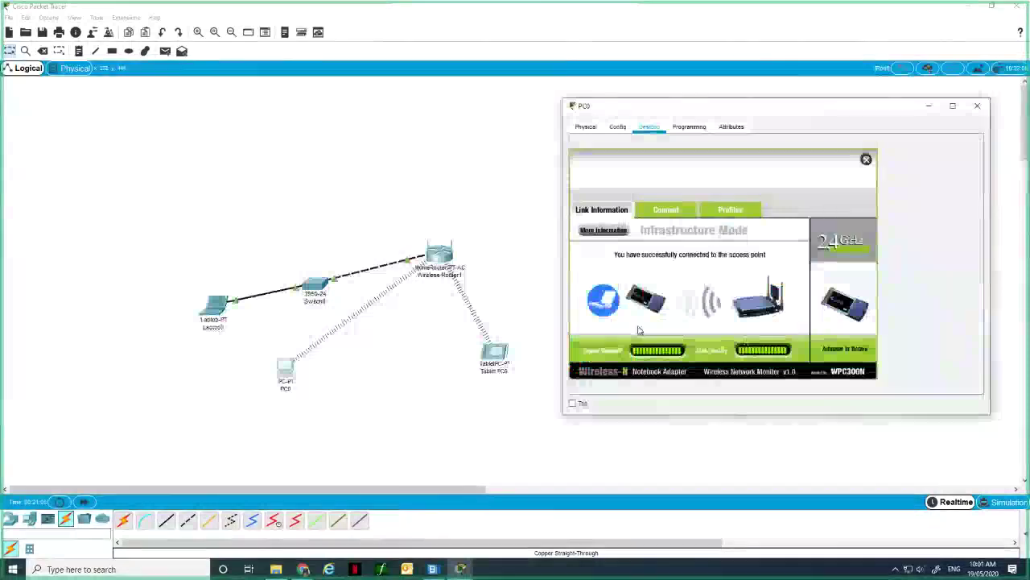
left_click(680, 211)
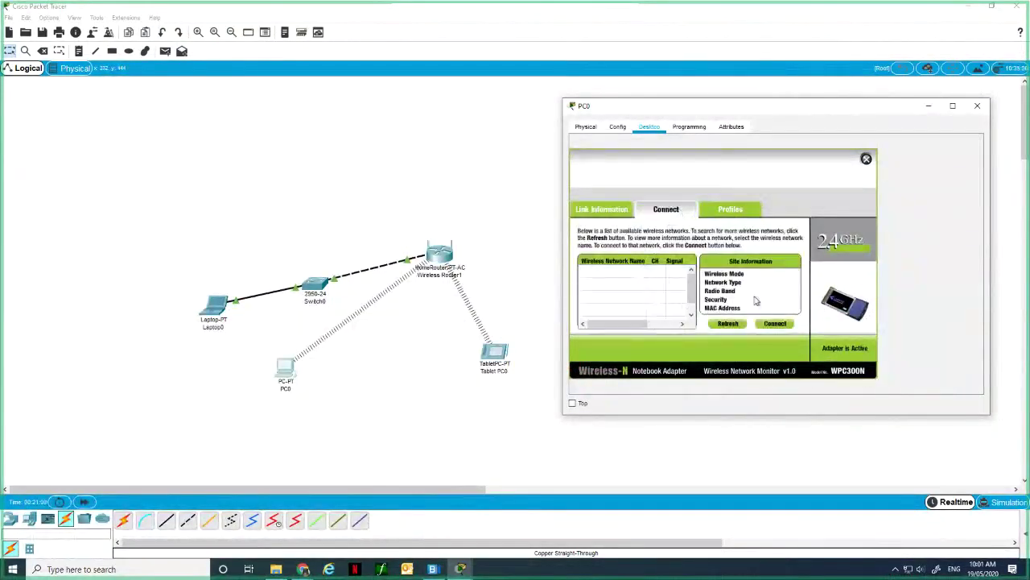
left_click(729, 324)
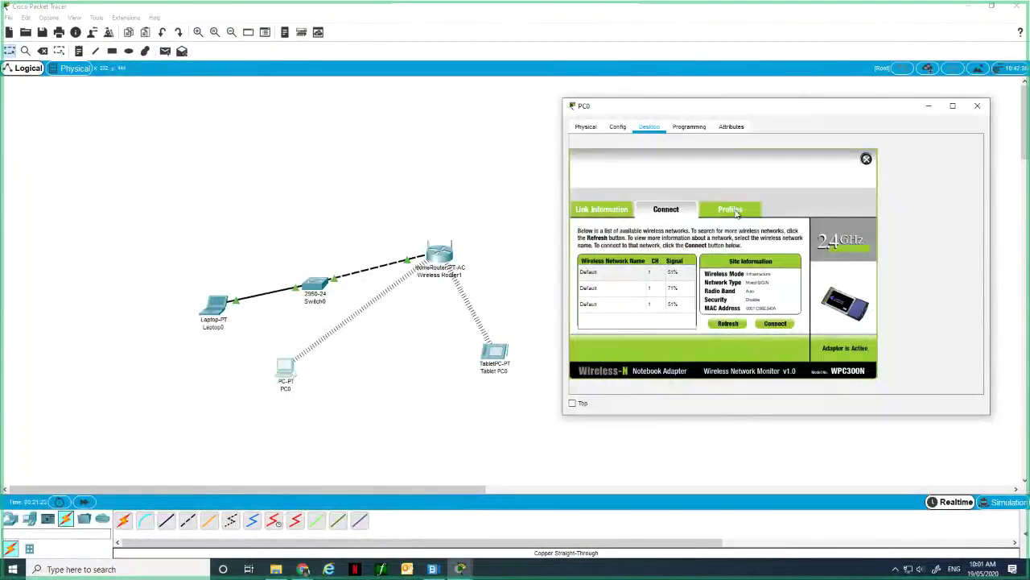
left_click(979, 108)
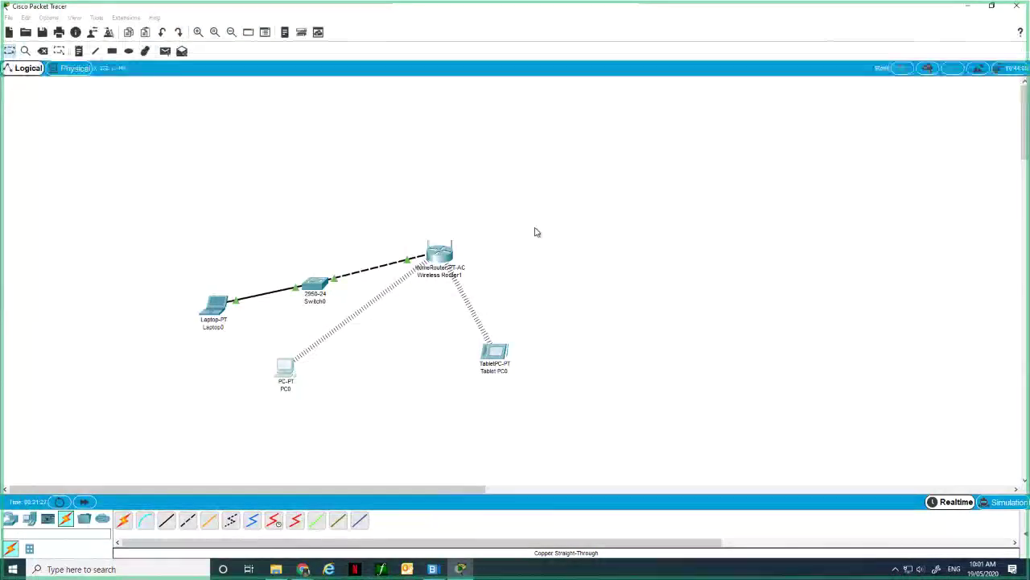
left_click(446, 254)
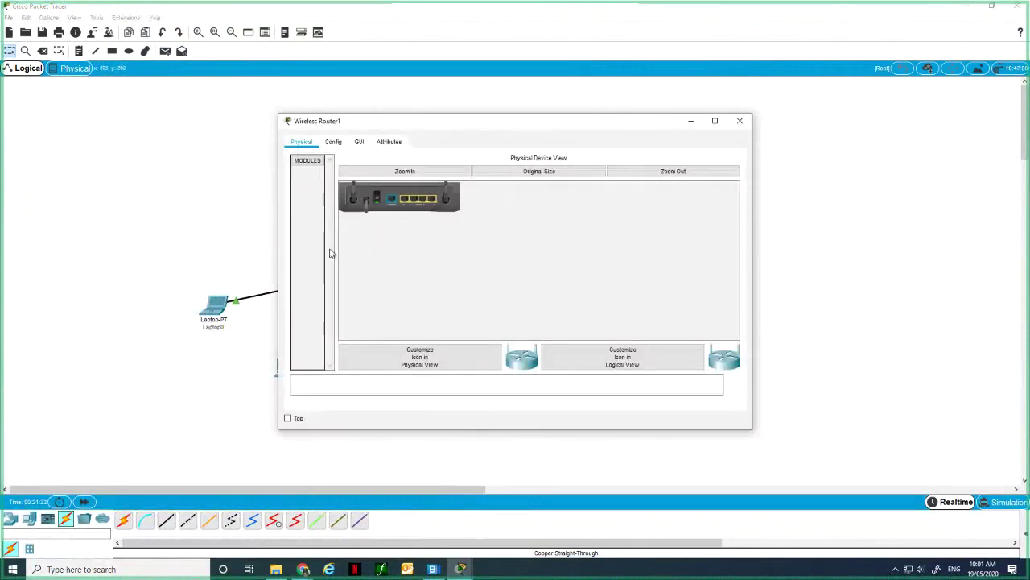
Enlarge Wireless Router1's GUI Setup page and review IP 192.168.0.1 and DHCP from 192.168.0.100 for 50 users.
left_click(360, 142)
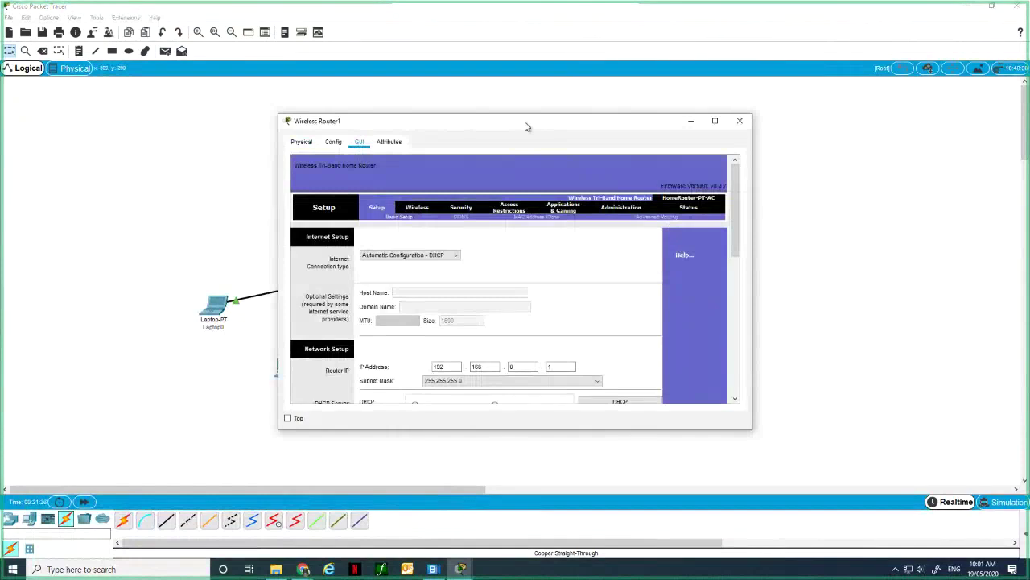
left_click_drag(525, 126, 520, 94)
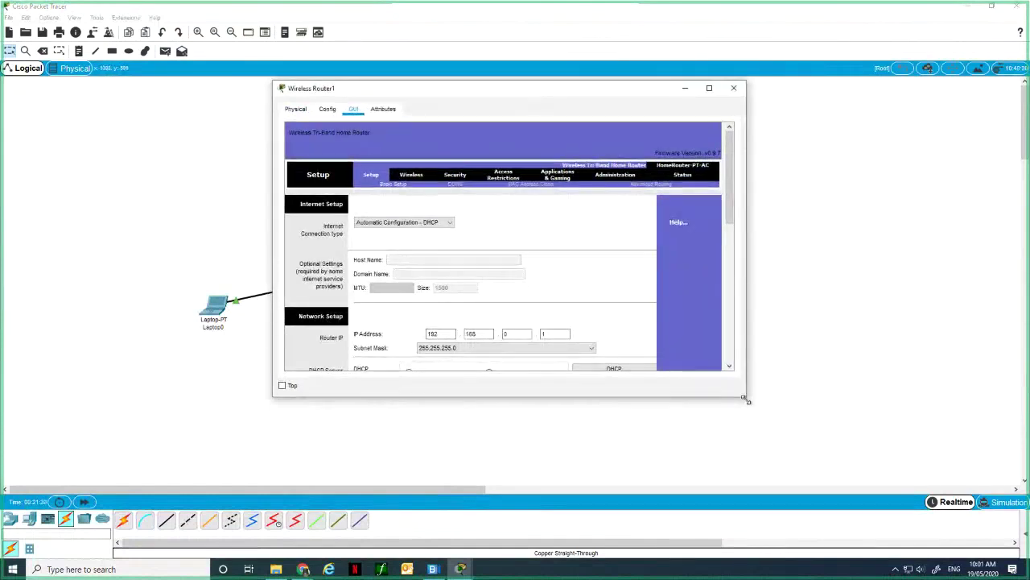
left_click_drag(745, 397, 889, 493)
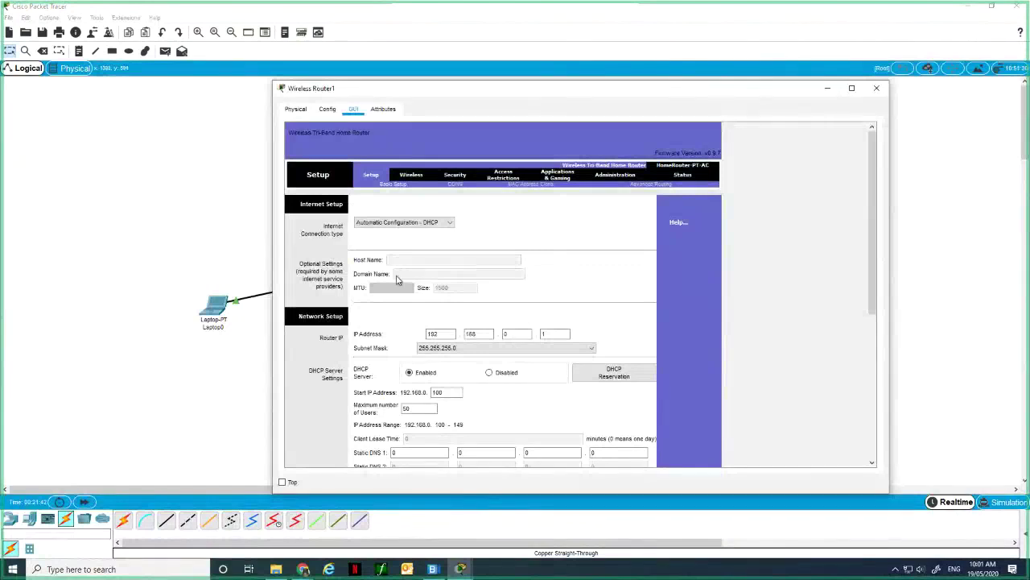
scroll(396, 280, "down", 2)
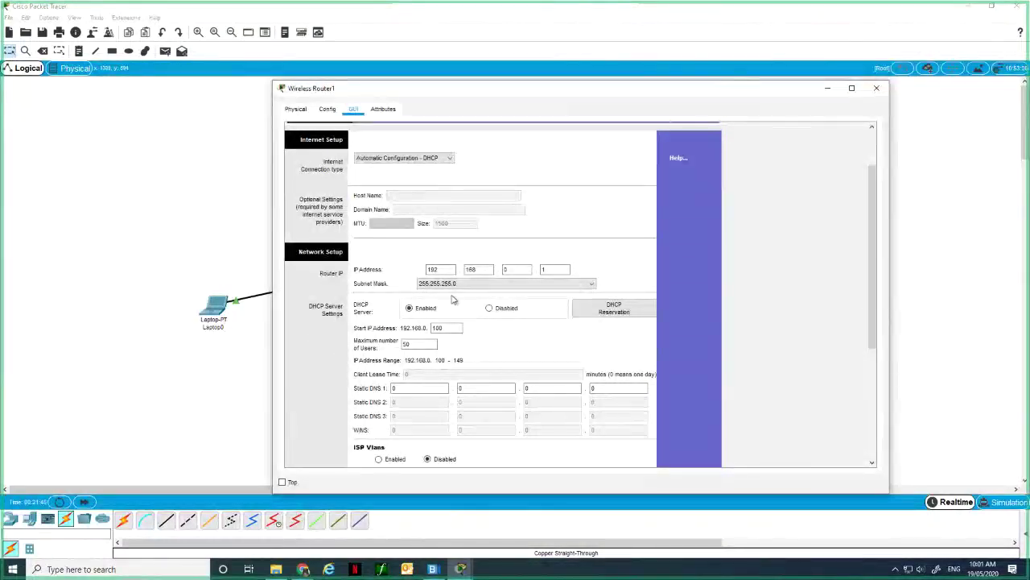
scroll(453, 300, "down", 2)
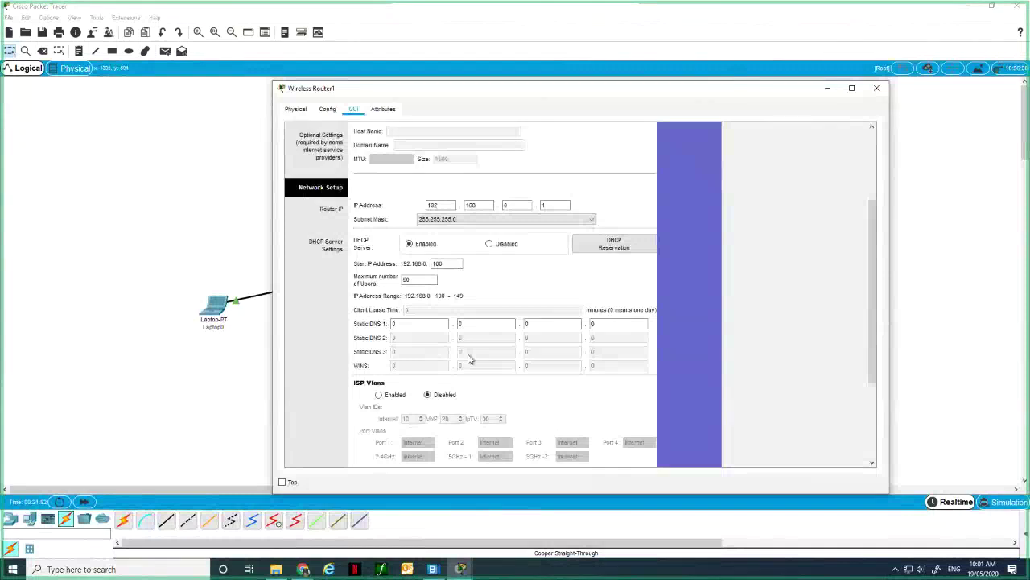
scroll(470, 359, "up", 2)
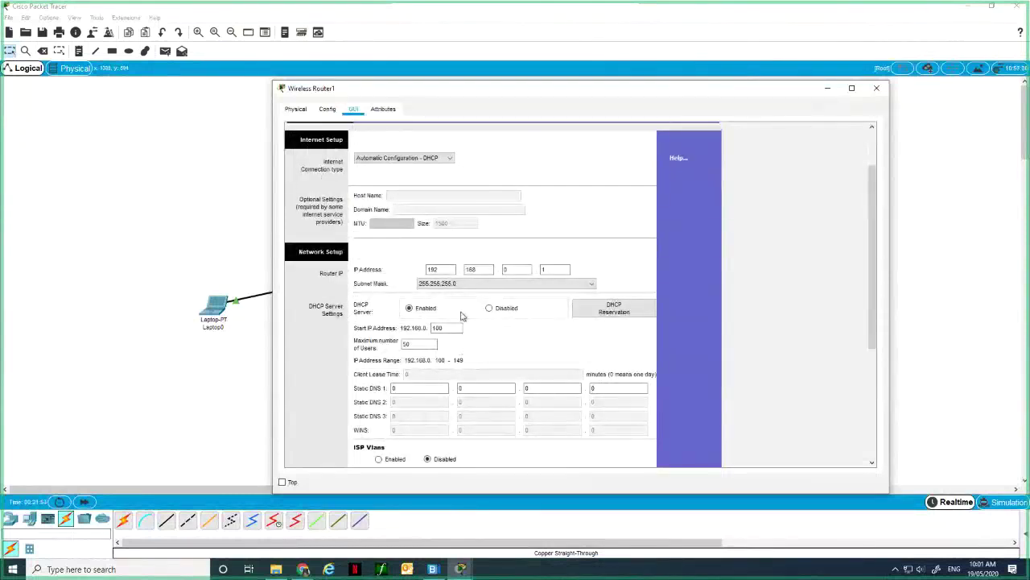
scroll(463, 318, "up", 2)
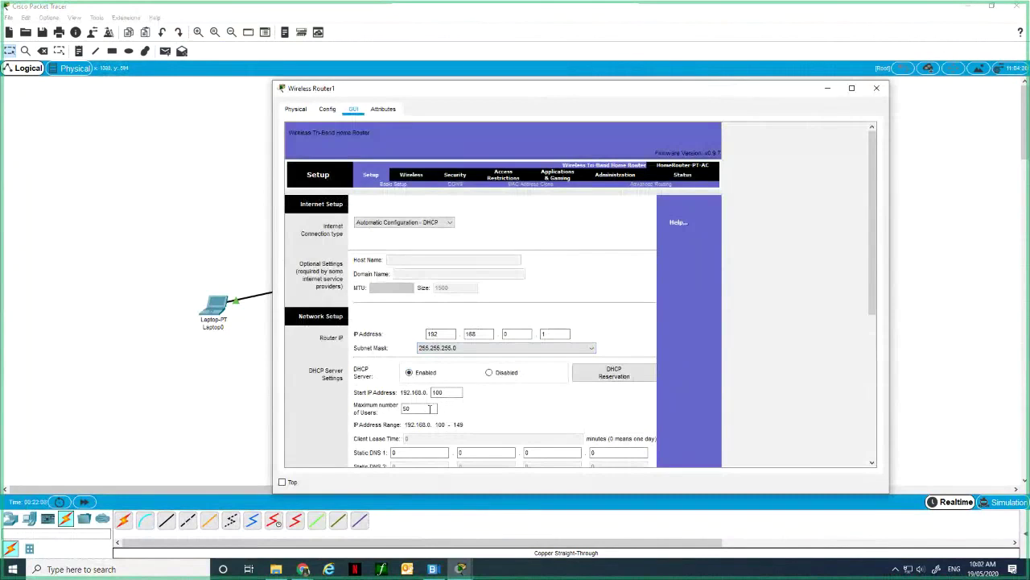
On Basic Wireless Settings, rename the router's 2.4 GHz SSID to WirelessNet.
left_click(411, 176)
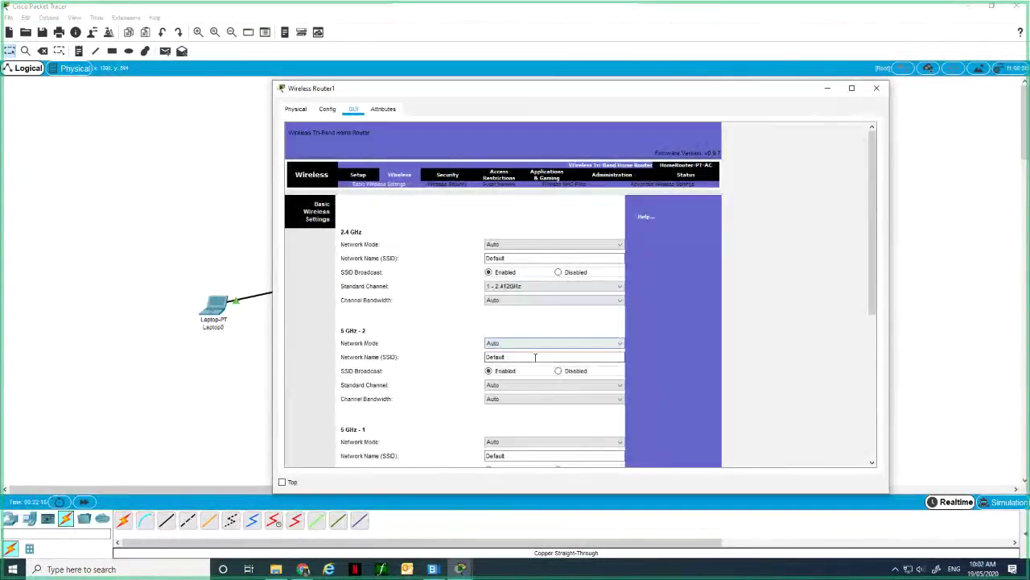
double_click(521, 260)
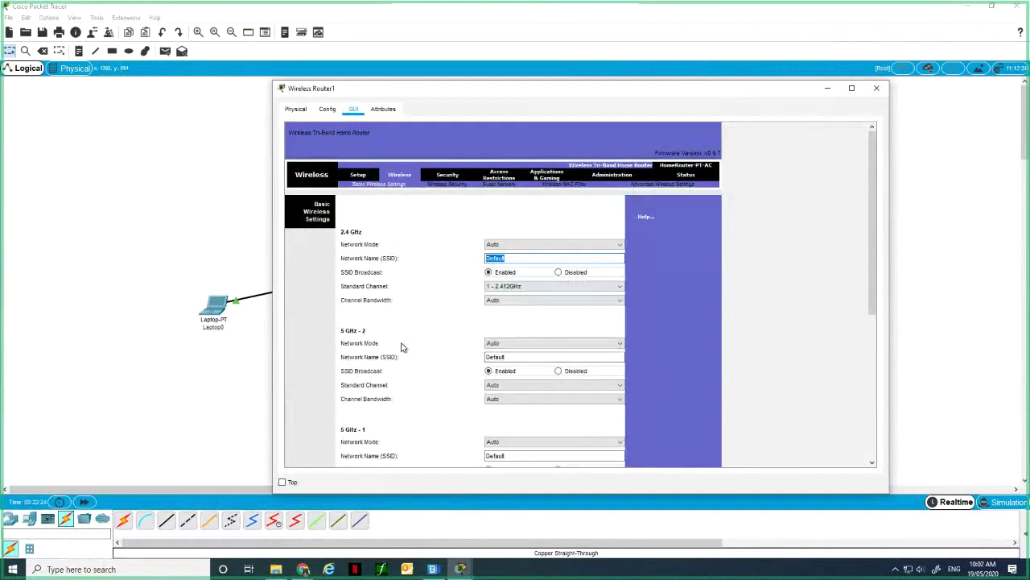
type("WirelessNet")
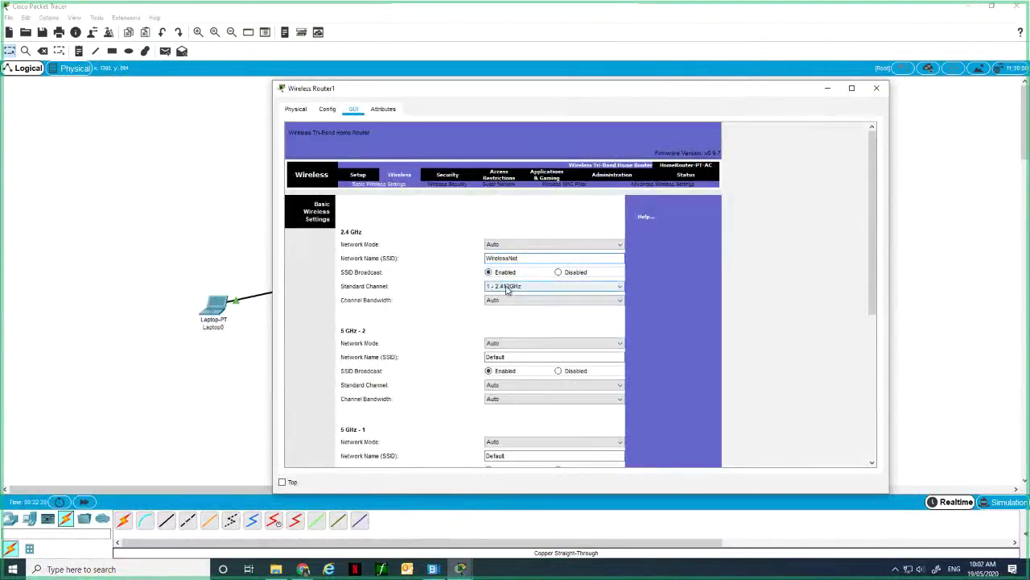
Set the 2.4 GHz channel to 10 - 2.457GHz with 20 MHz bandwidth, scrolling down to Save Settings.
left_click(507, 287)
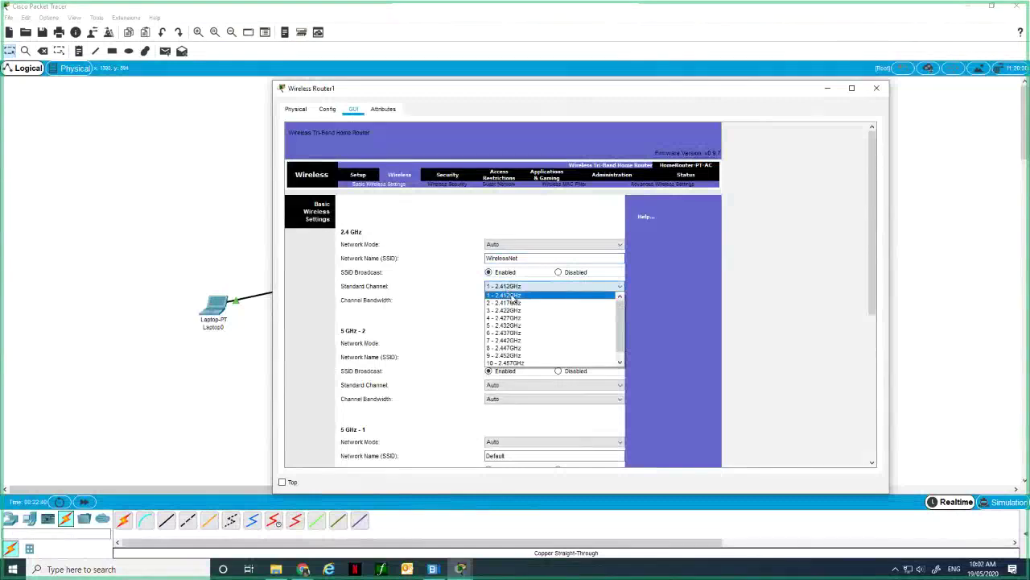
left_click(504, 333)
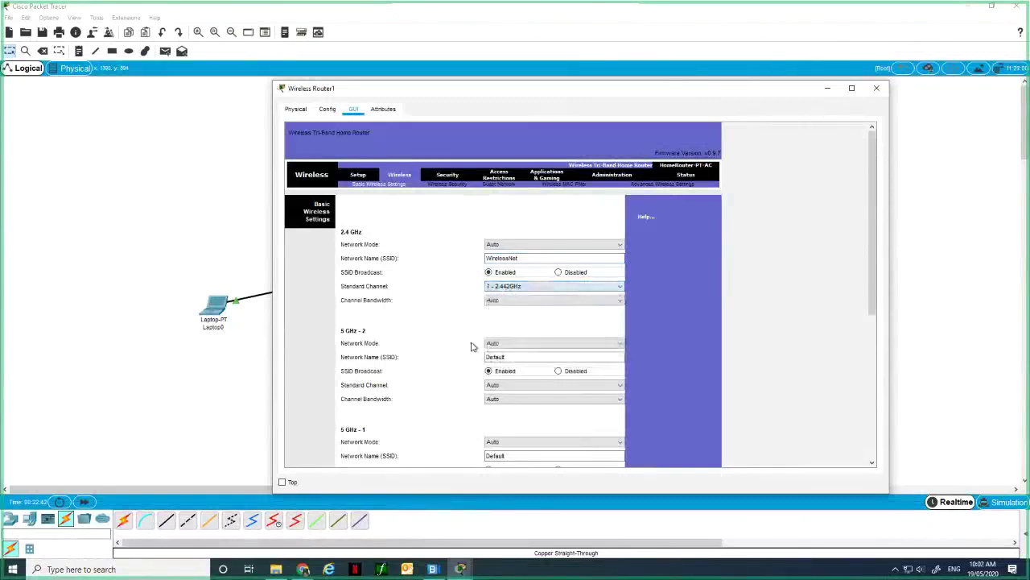
left_click(504, 303)
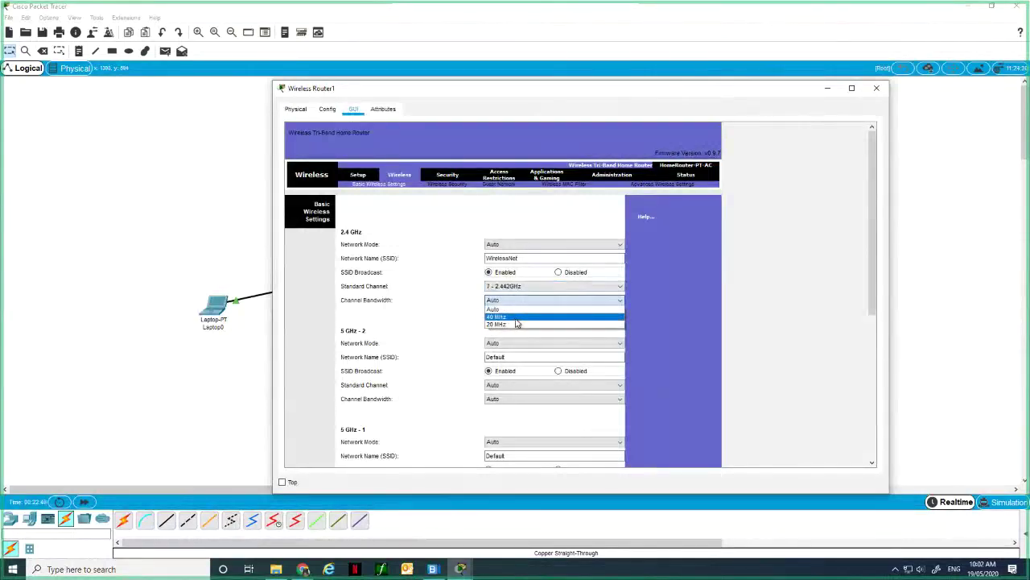
left_click(460, 328)
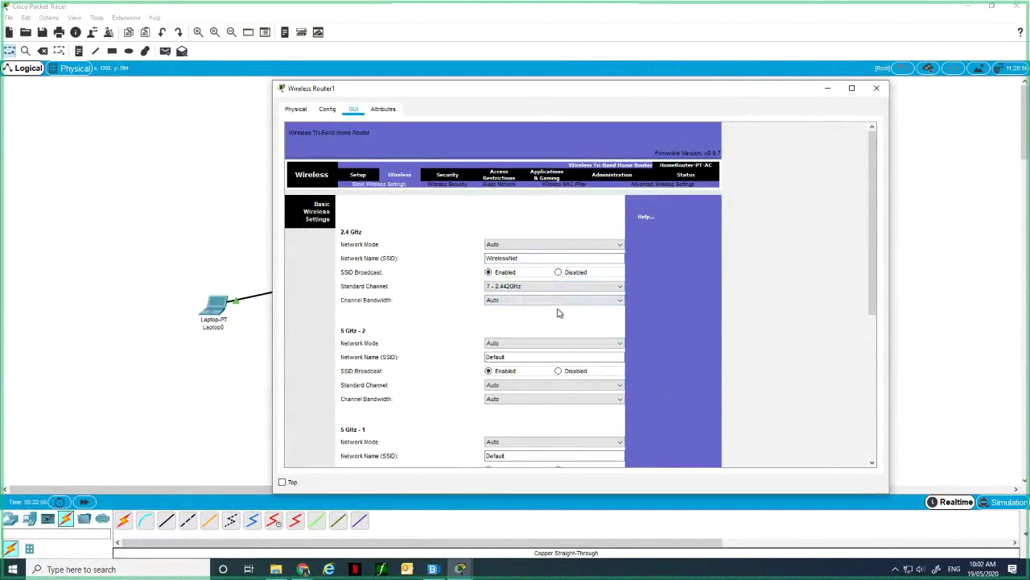
scroll(455, 304, "down", 1)
scroll(455, 304, "down", 1)
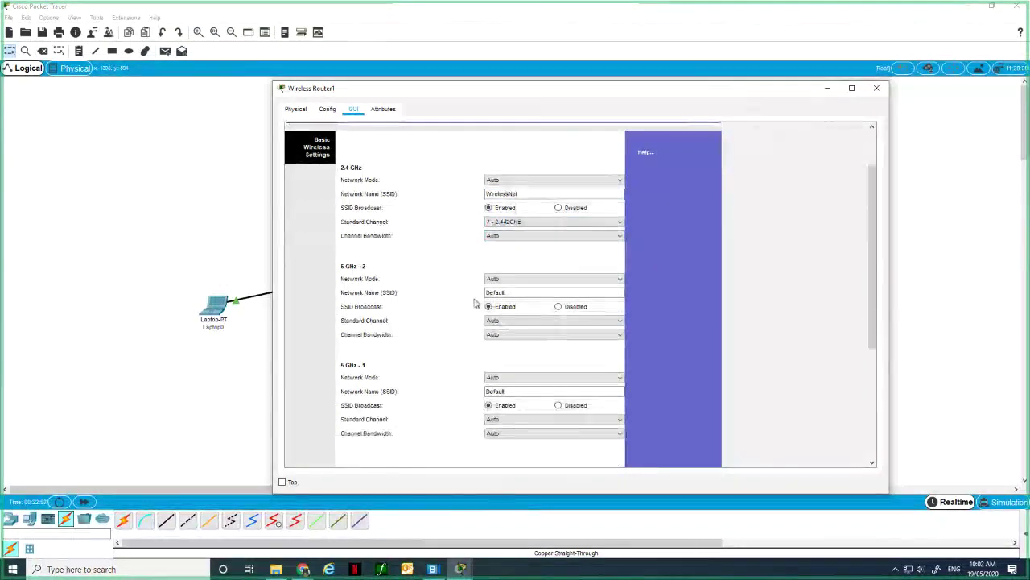
scroll(394, 273, "up", 2)
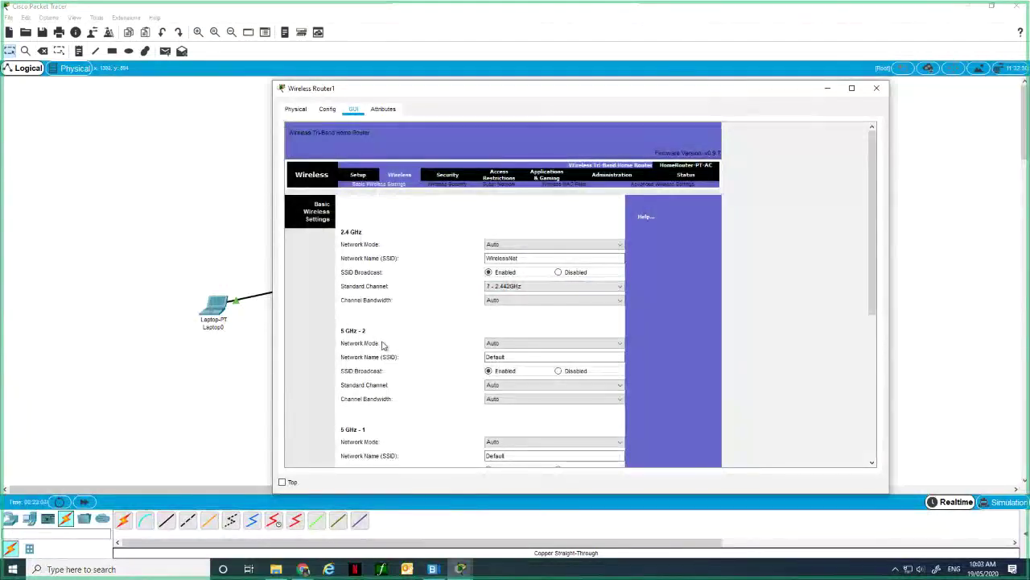
scroll(362, 330, "down", 1)
scroll(346, 314, "up", 1)
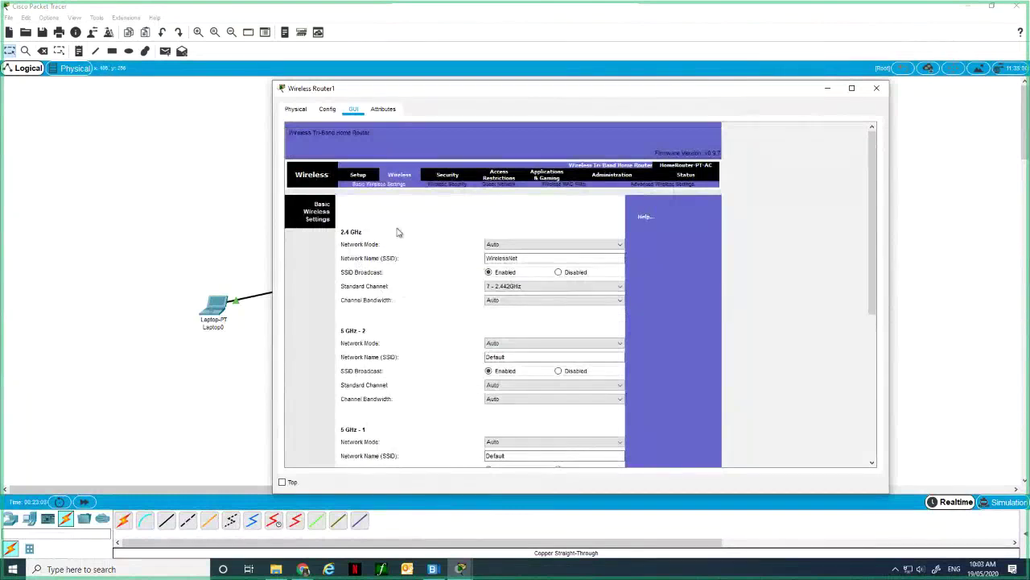
scroll(532, 255, "down", 5)
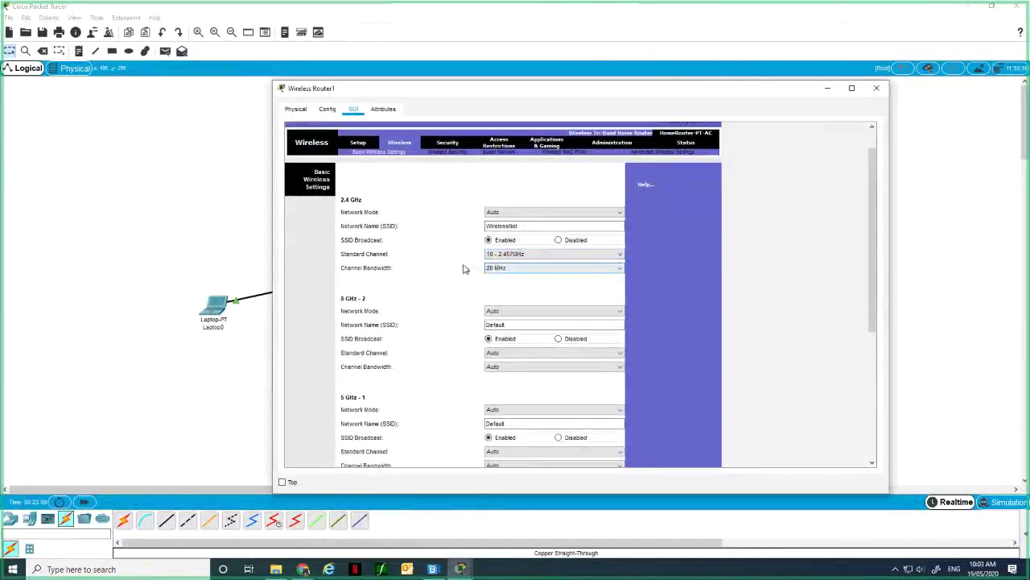
scroll(465, 267, "down", 5)
scroll(463, 267, "down", 3)
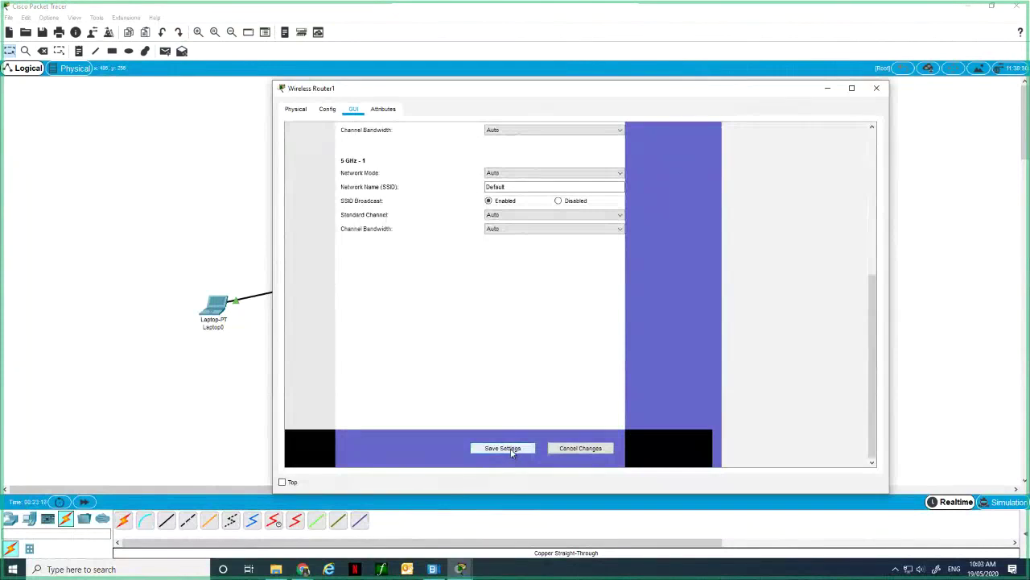
Open PC0's PC Wireless monitor and list available networks, including WirelessNet on channel 10 at 71%.
left_click(234, 256)
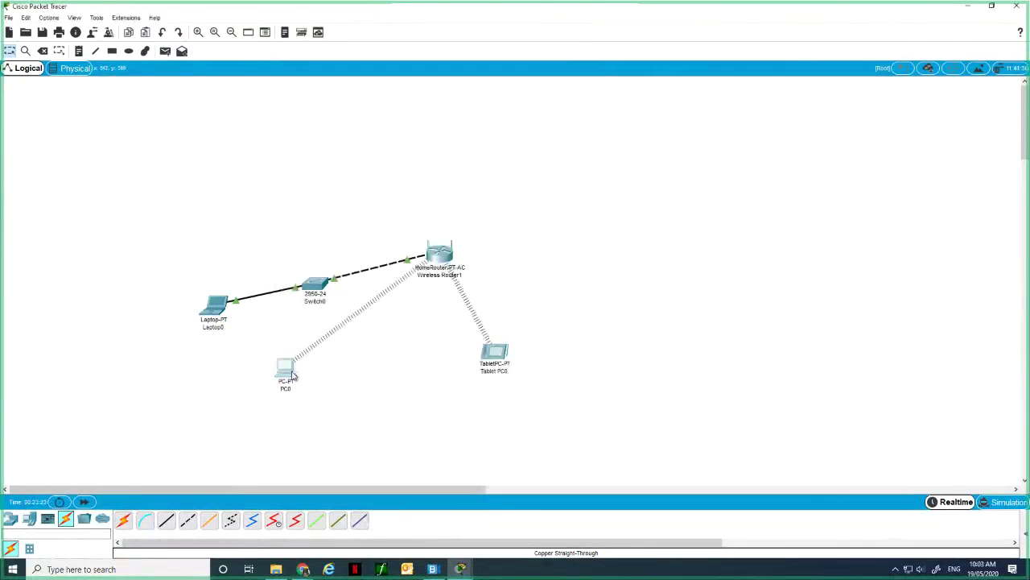
left_click(293, 375)
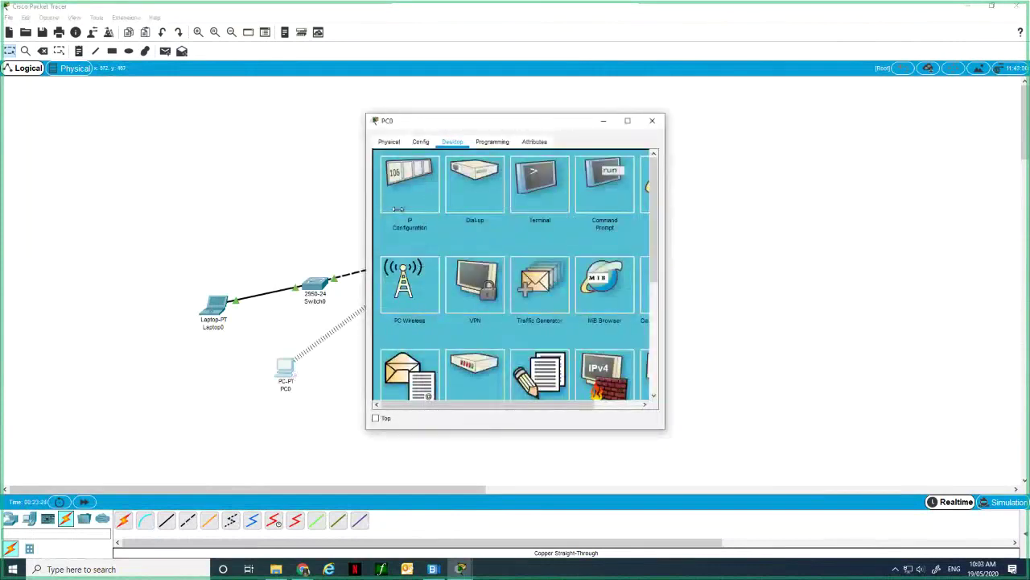
left_click(409, 285)
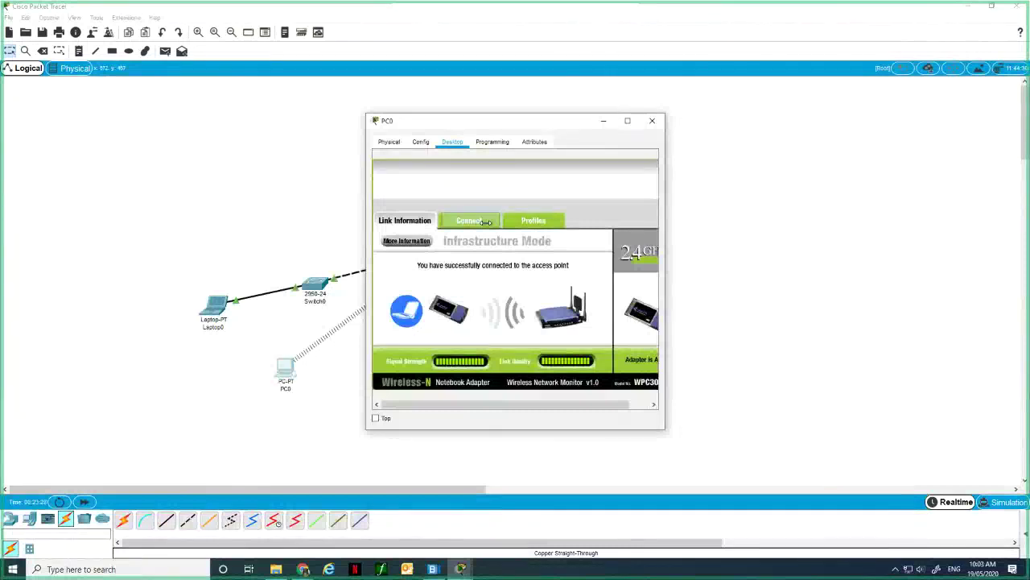
left_click(486, 223)
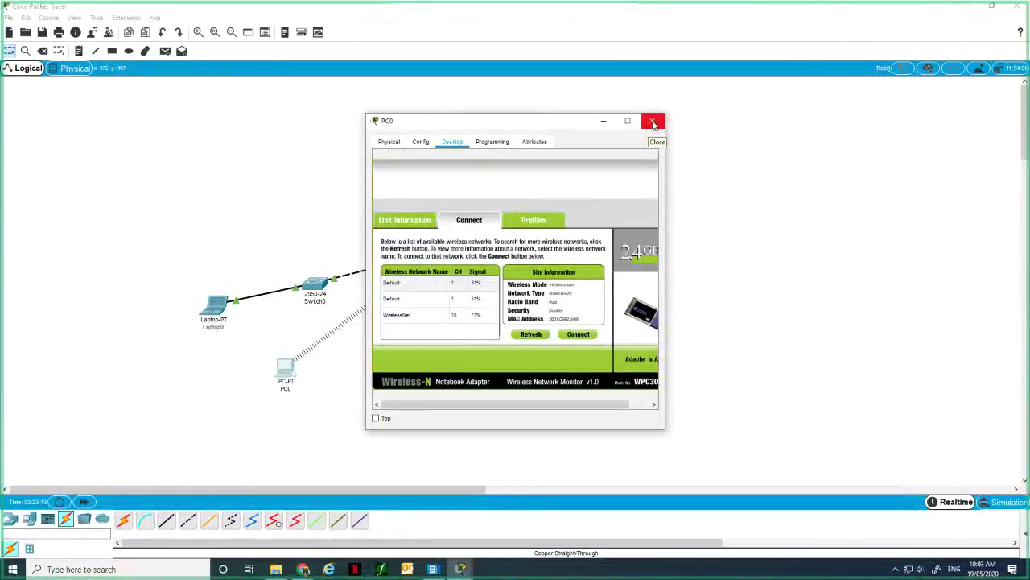
left_click(422, 143)
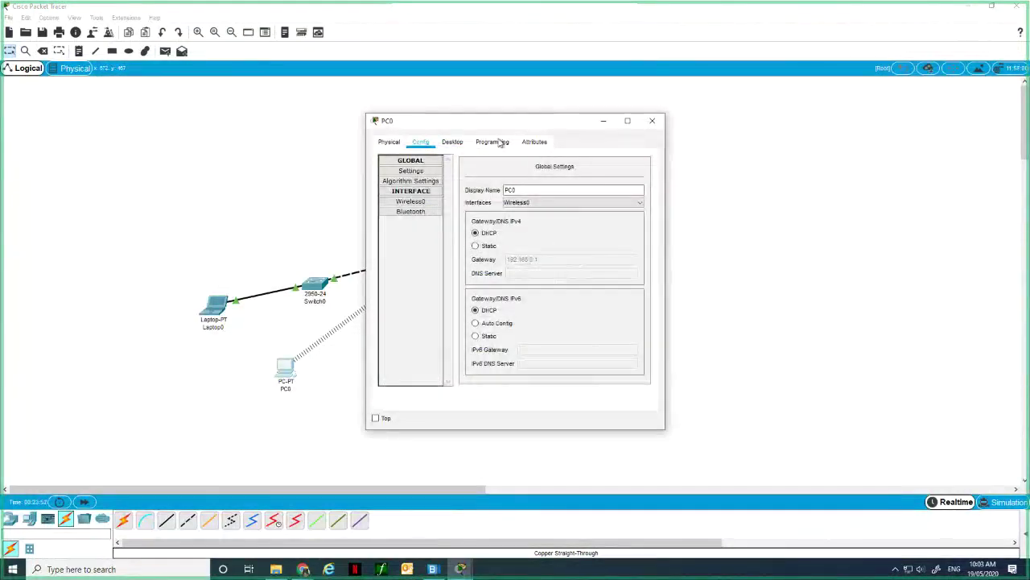
left_click(452, 141)
left_click(432, 170)
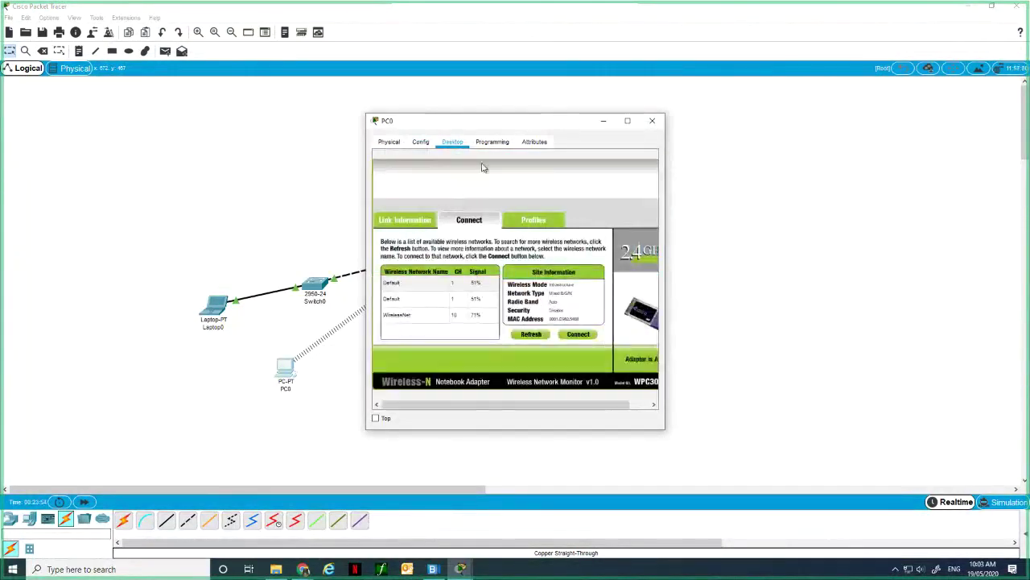
left_click_drag(540, 407, 563, 407)
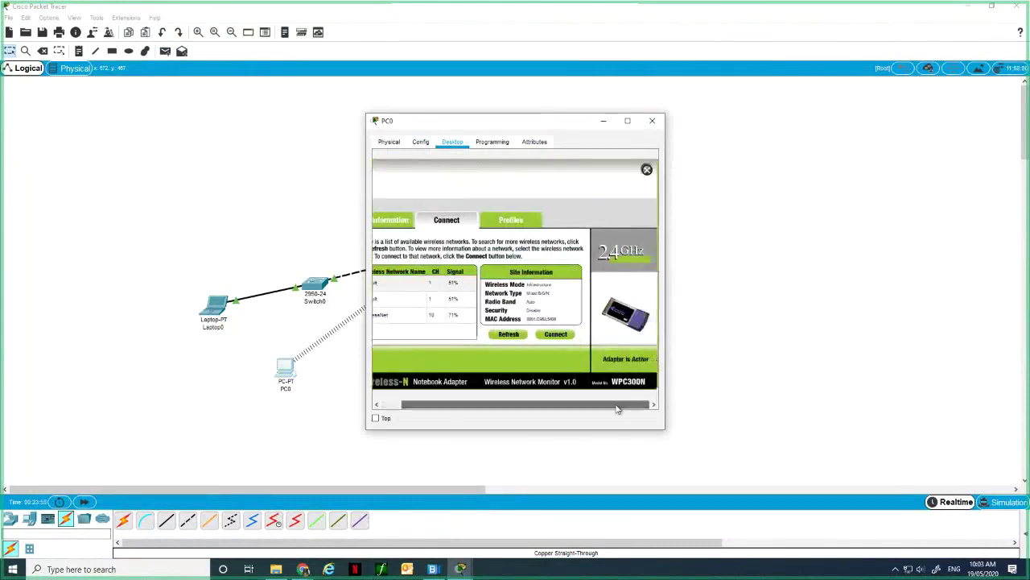
left_click_drag(665, 316, 849, 308)
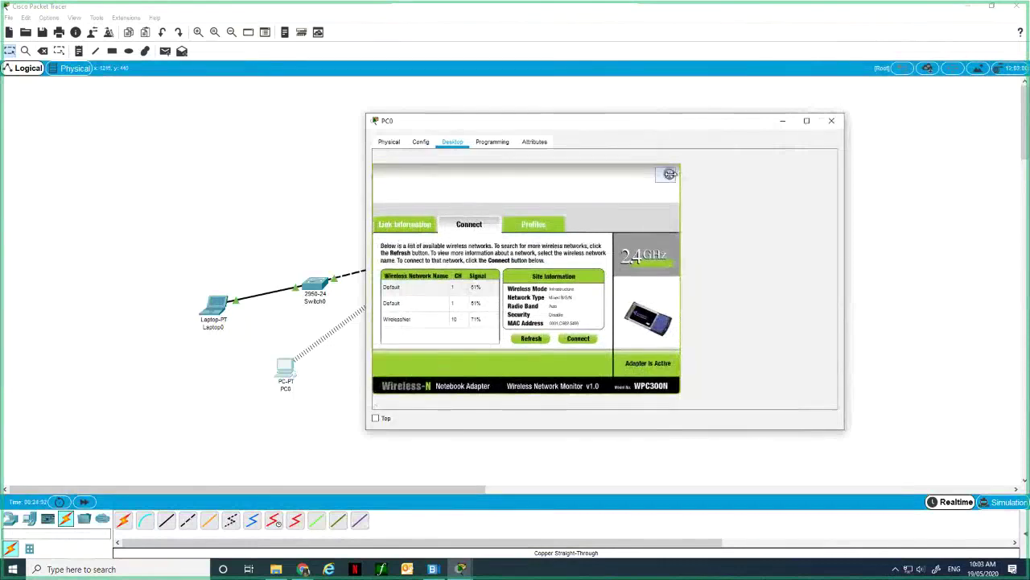
Check PC0's DHCP-assigned IP Configuration, then close PC0's window.
left_click(669, 174)
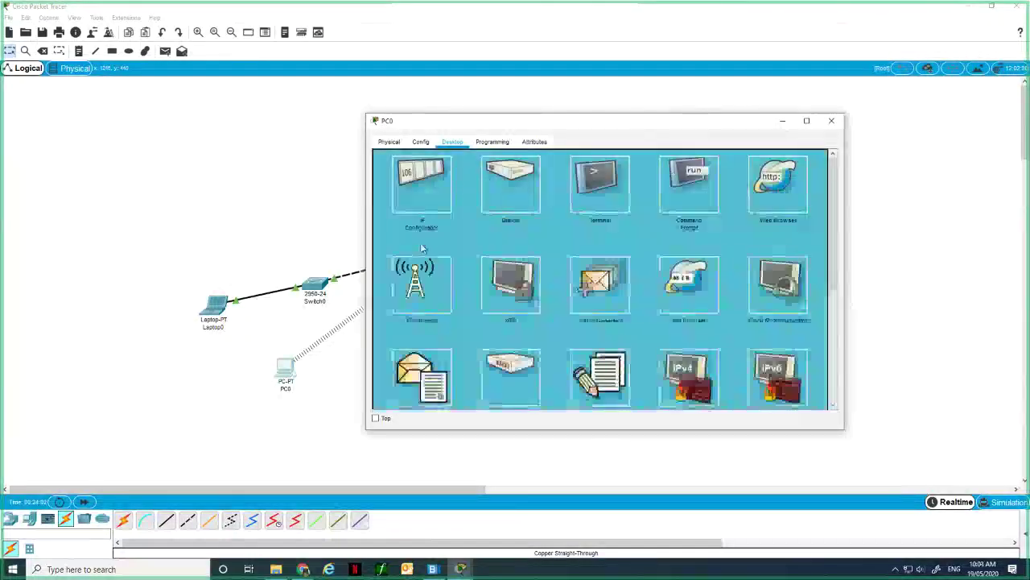
left_click(419, 202)
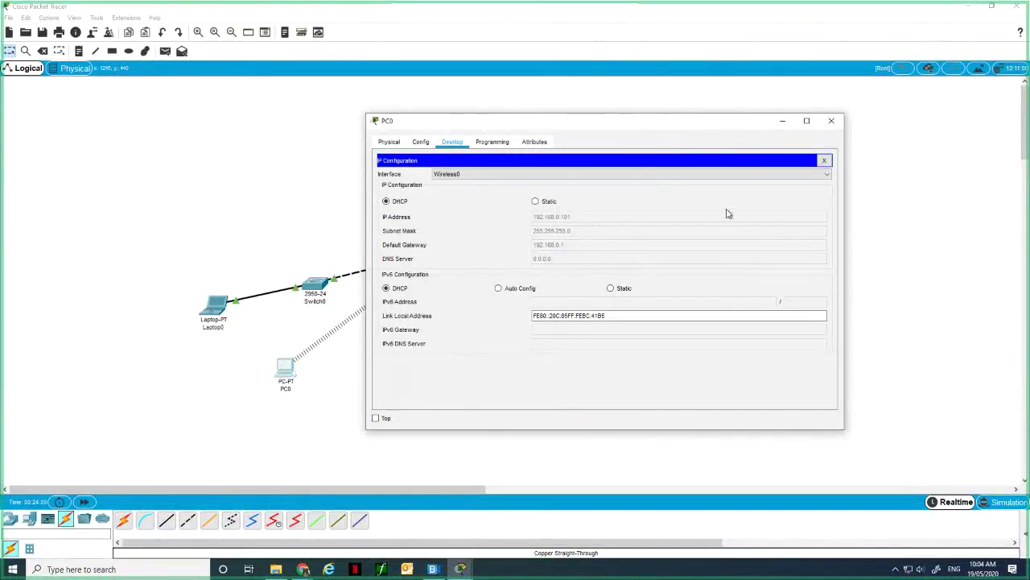
left_click(832, 122)
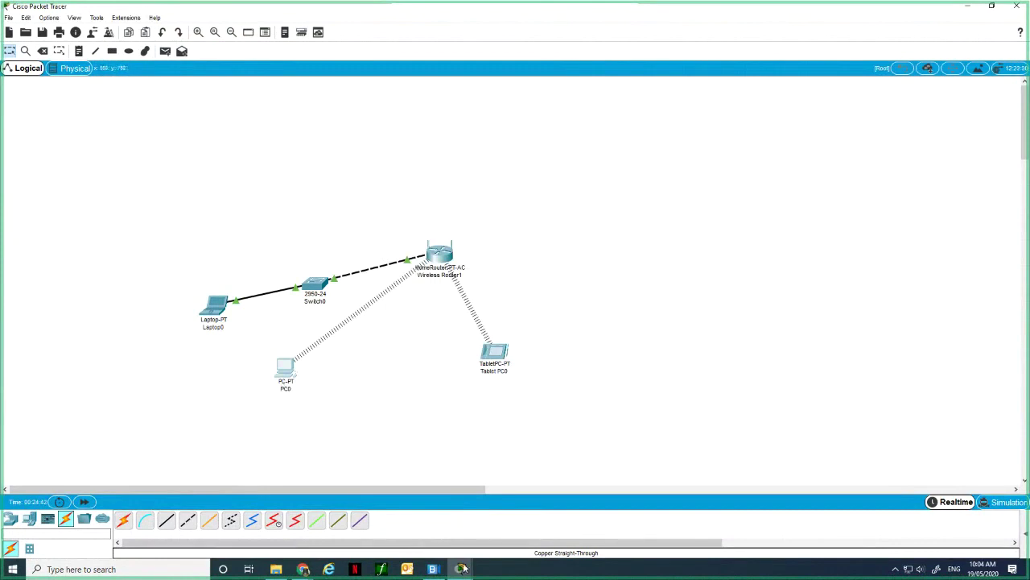
mouse_move(463, 568)
mouse_move(491, 535)
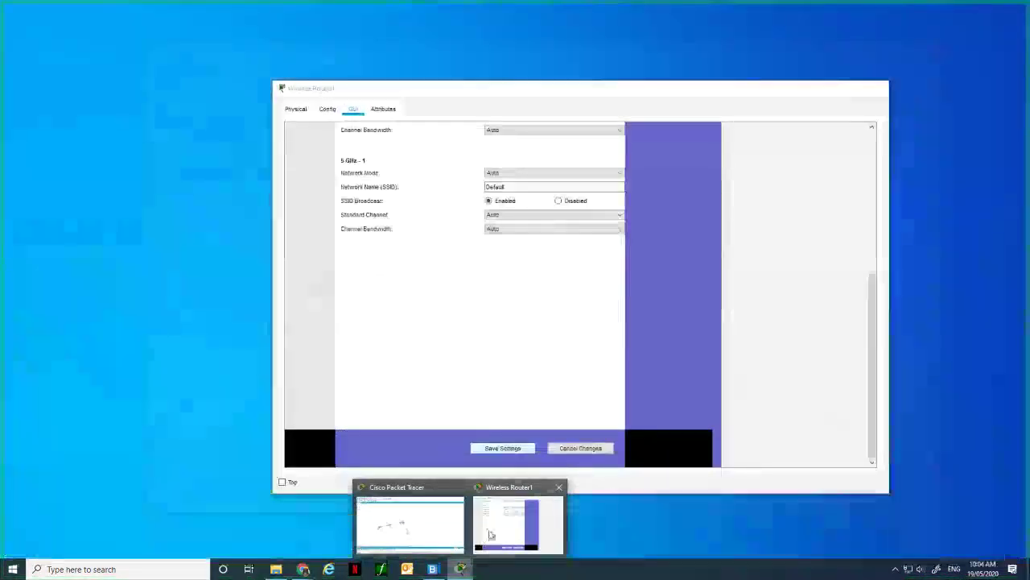
Close the Wireless Router1 window and show the Miscellaneous Multiuser Connection devices.
left_click(491, 534)
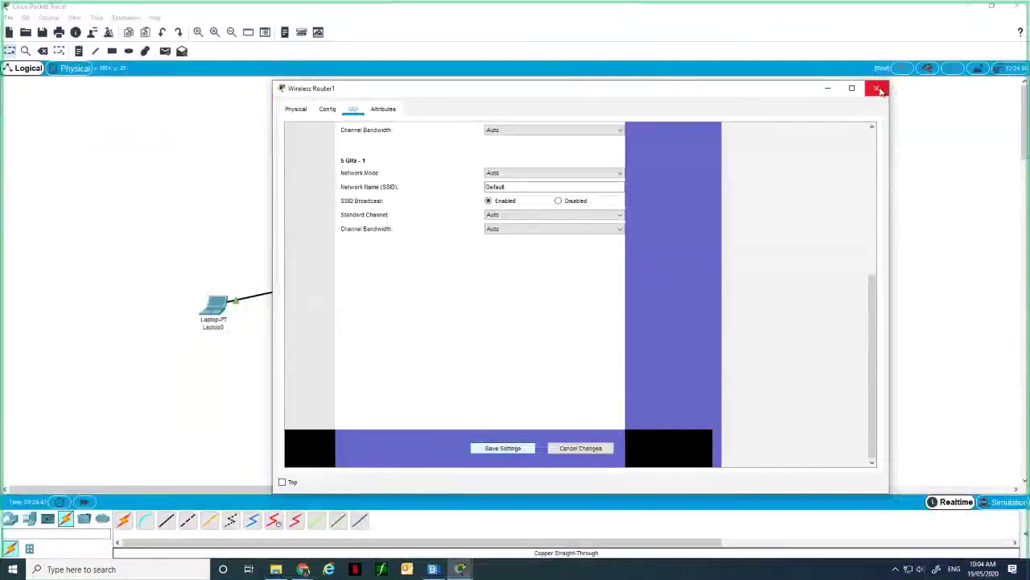
left_click(879, 88)
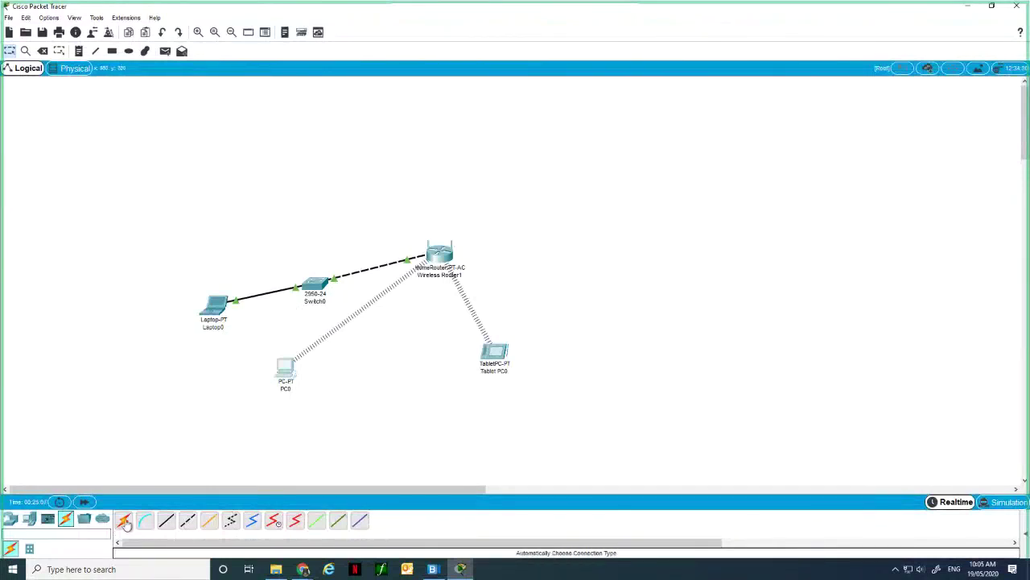
left_click(83, 520)
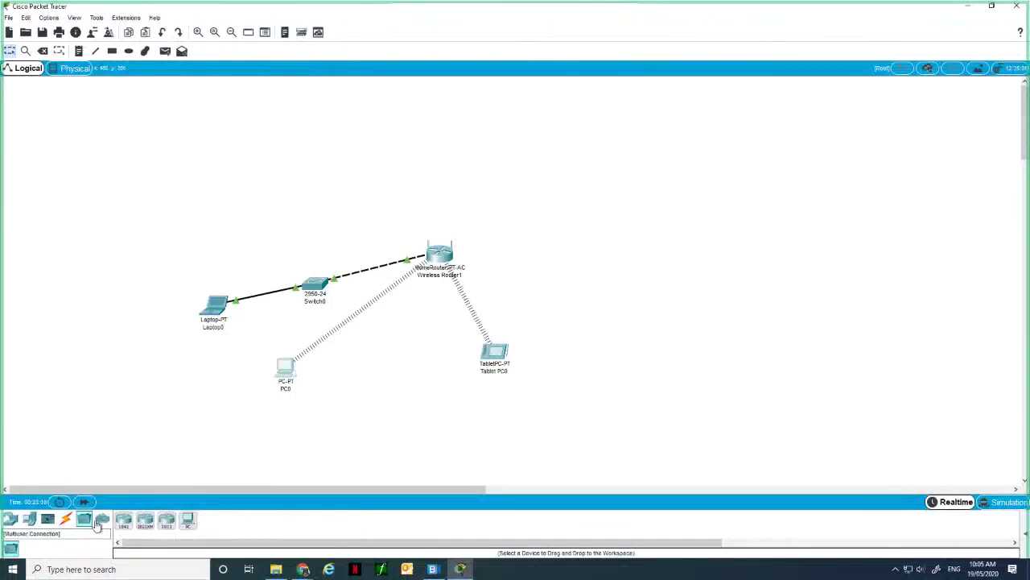
left_click(102, 521)
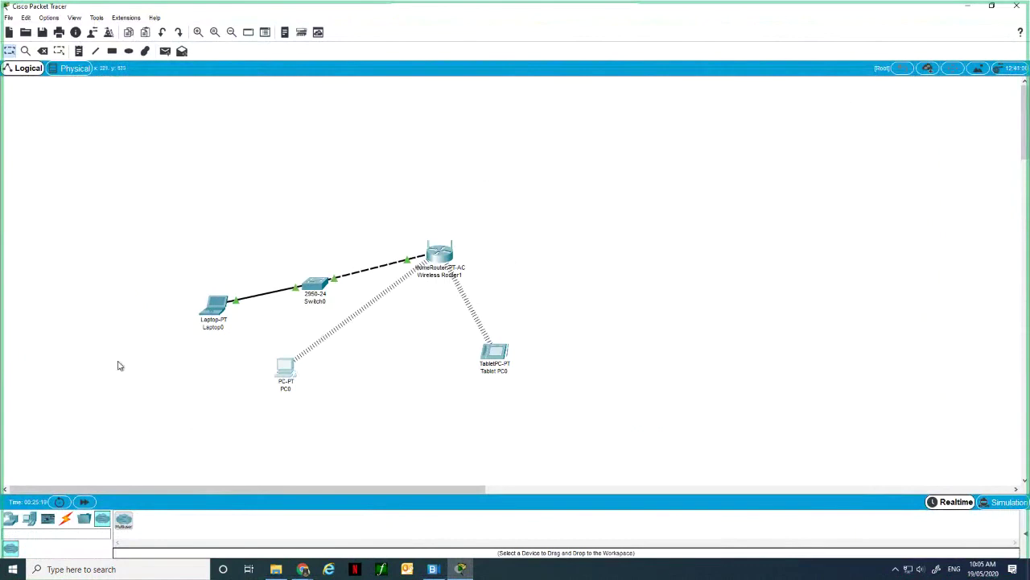
left_click(29, 519)
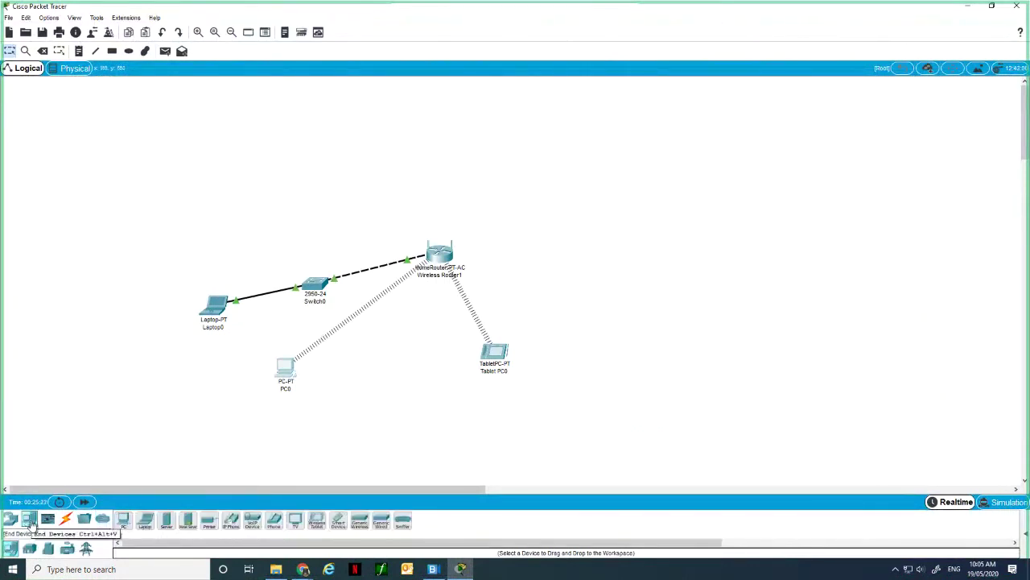
mouse_move(227, 317)
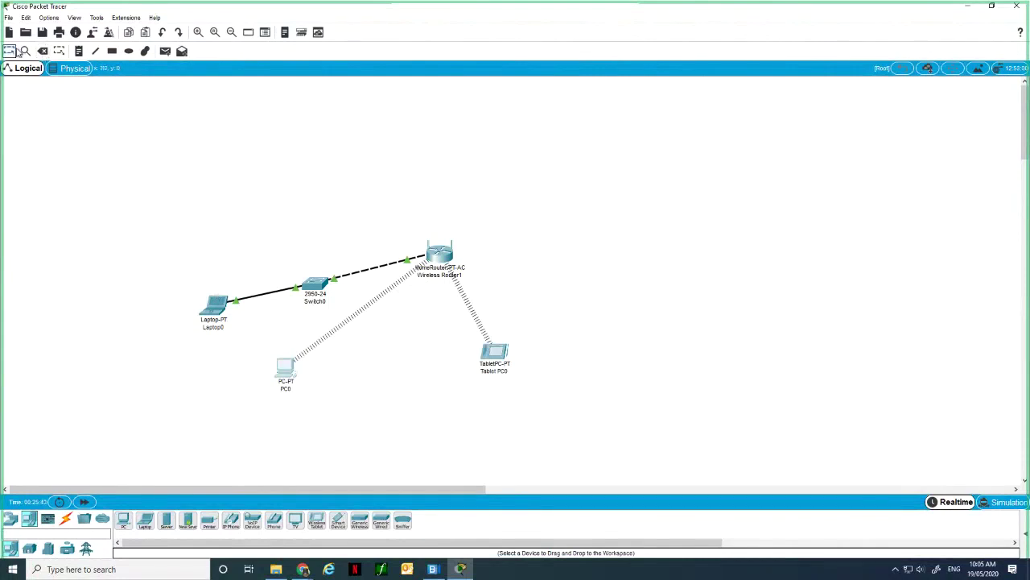
left_click(75, 69)
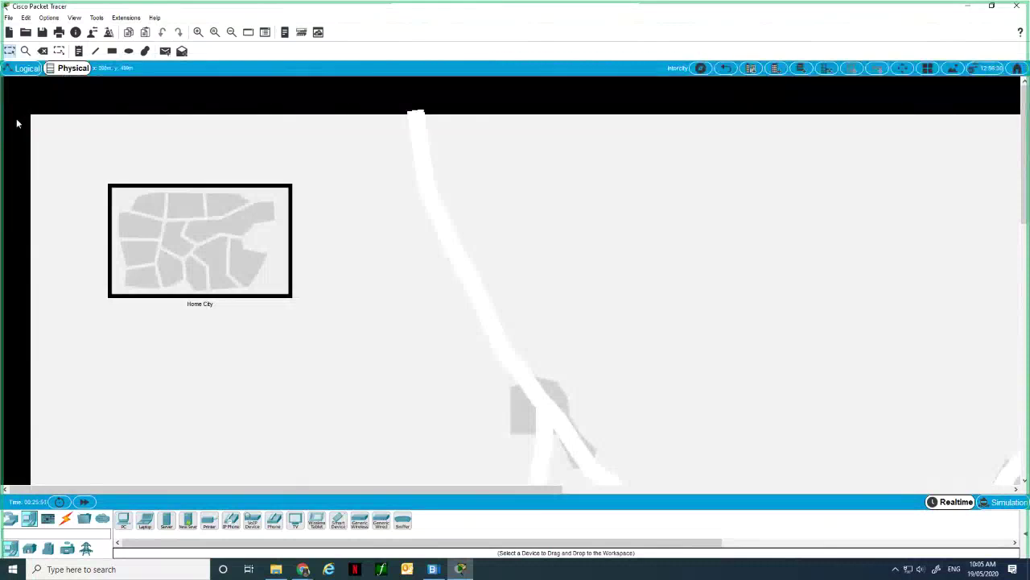
left_click(17, 71)
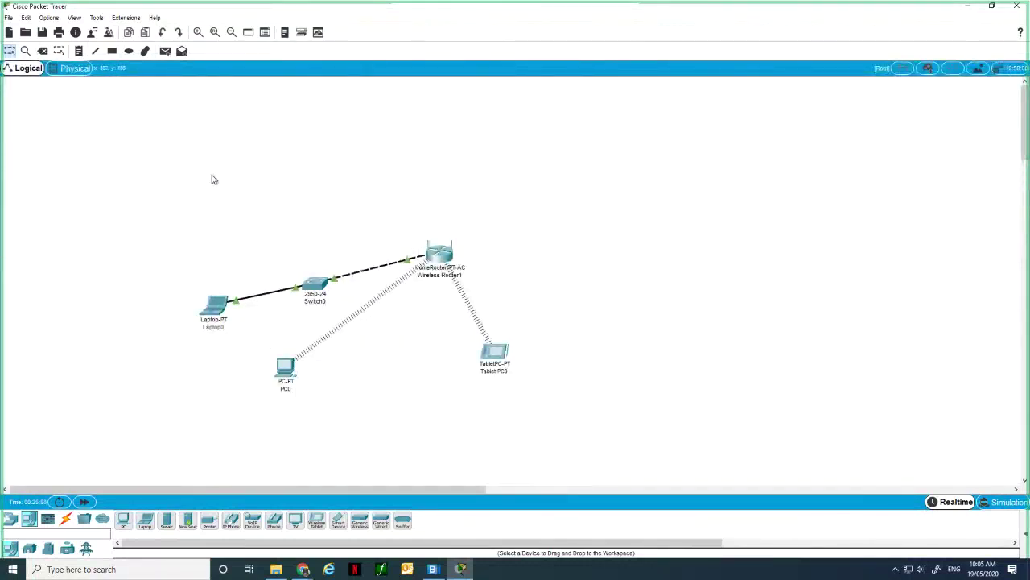
left_click(103, 518)
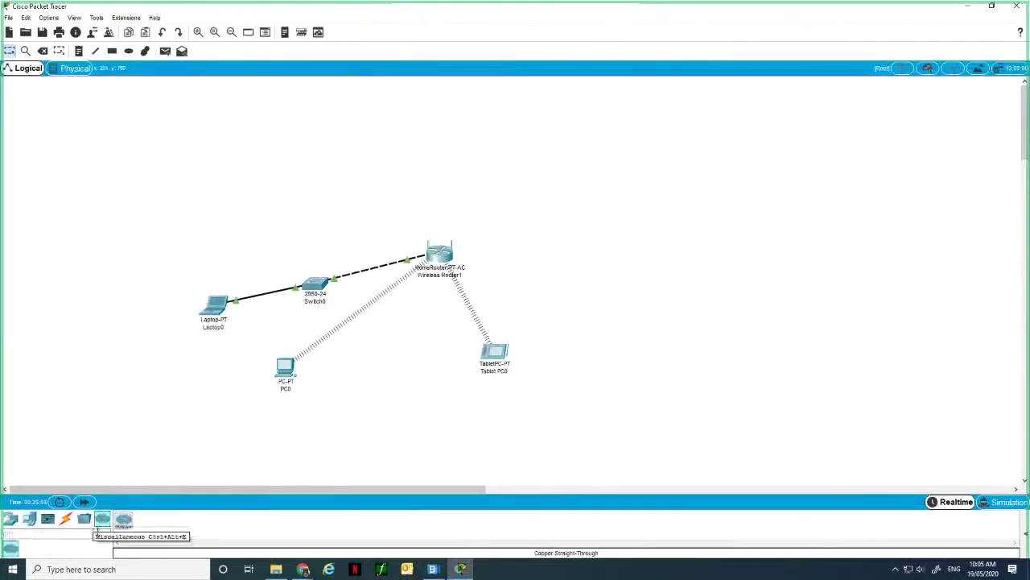
Place the Peer0 multiuser cloud at the upper right, keeping its connection type Incoming.
left_click_drag(125, 527, 714, 162)
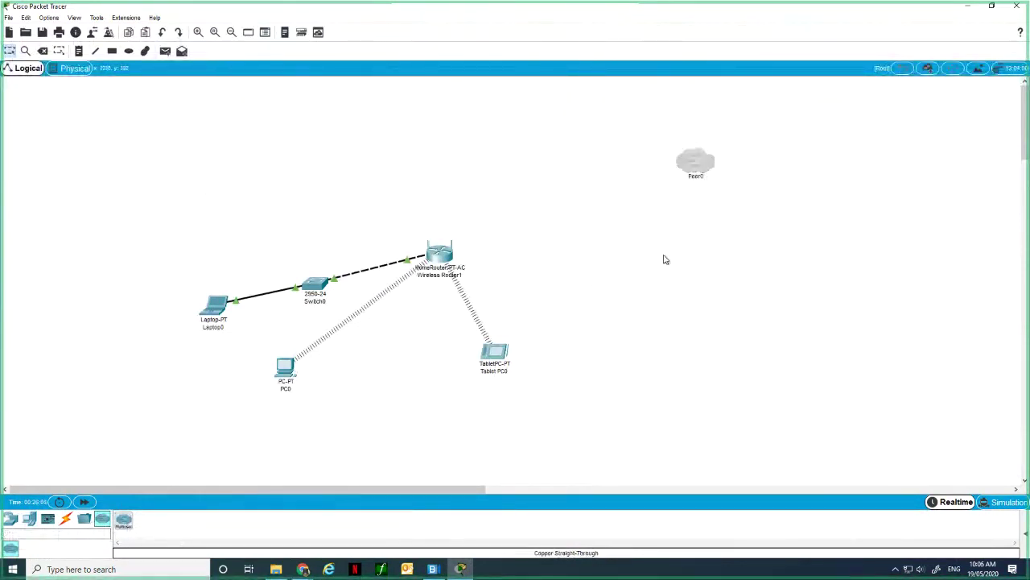
left_click(708, 165)
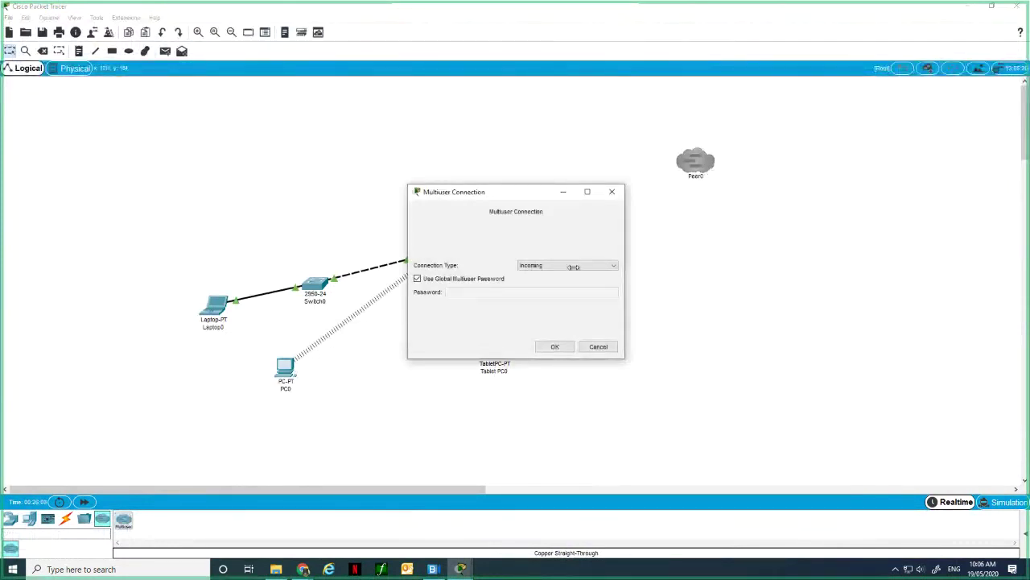
left_click(614, 265)
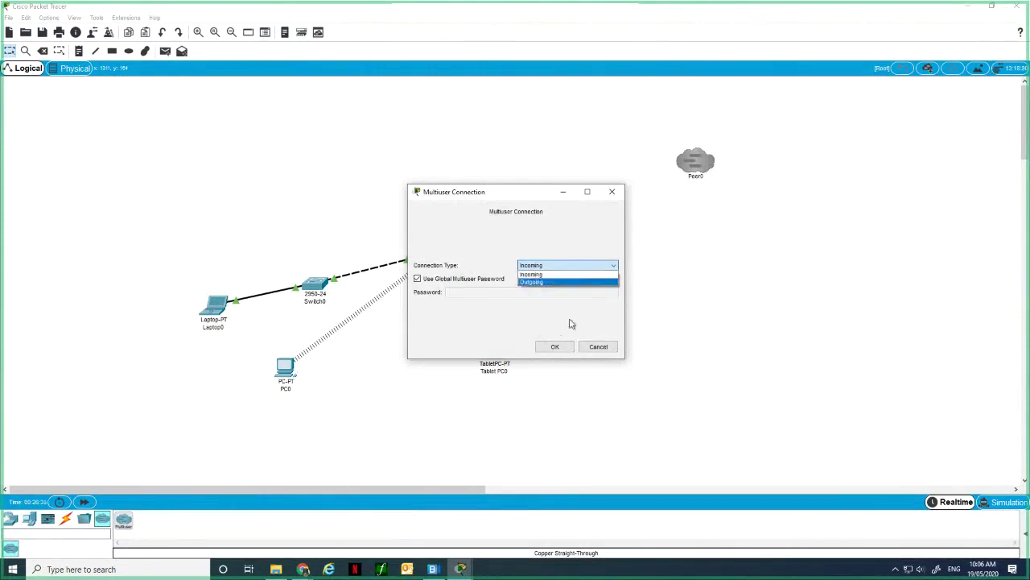
left_click(616, 192)
left_click(615, 192)
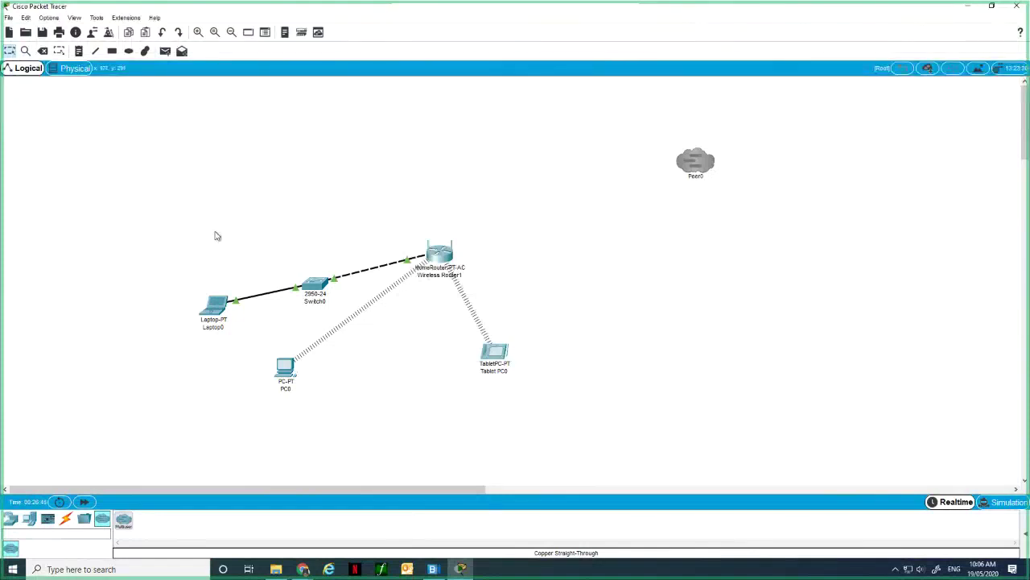
Show the Miscellaneous device choices: 1841, 2620XM, 2811 and PC.
left_click(85, 520)
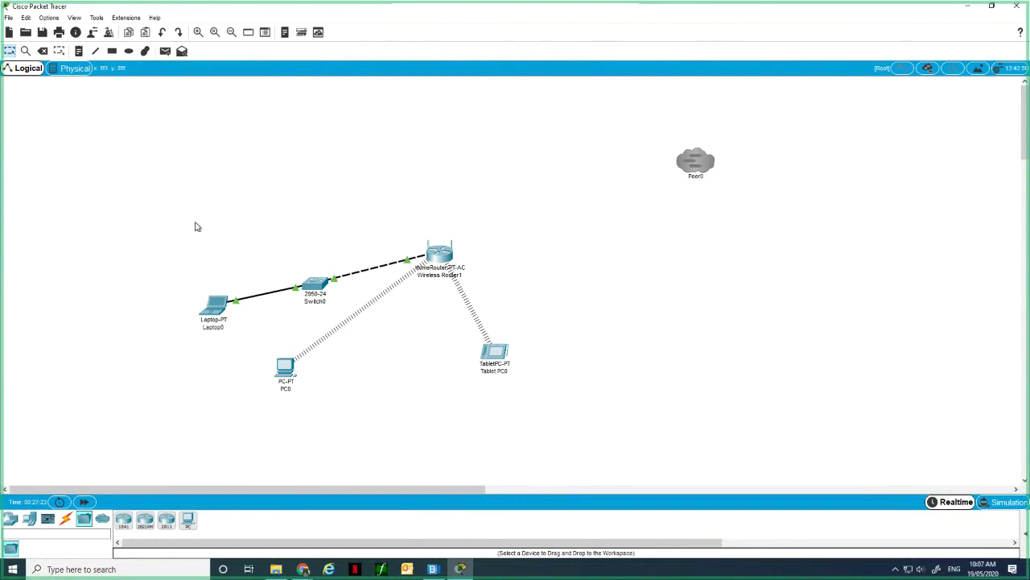
In PC0's Physical view, power the PC off and remove the WMP300N wireless module.
left_click(280, 368)
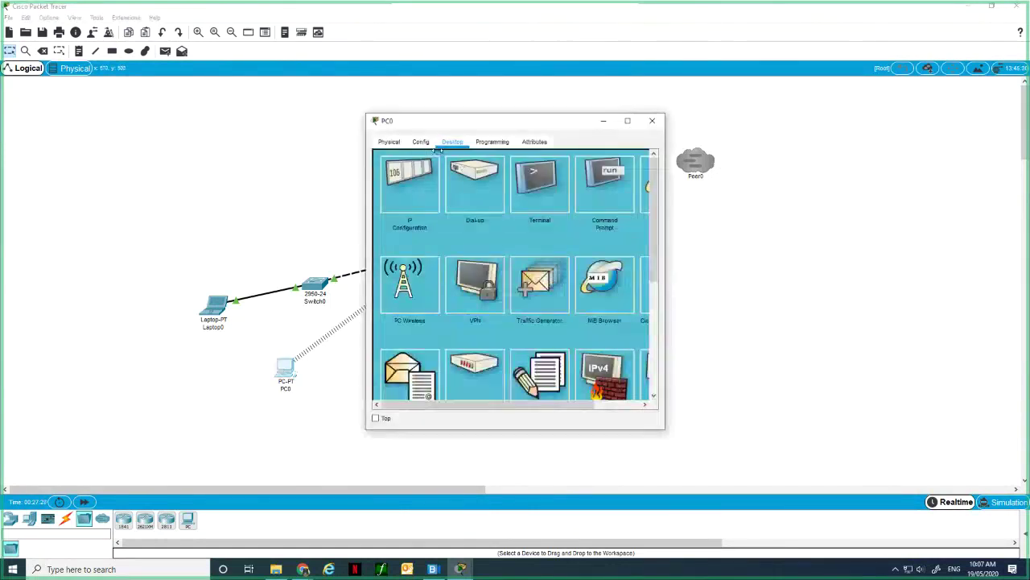
left_click(389, 141)
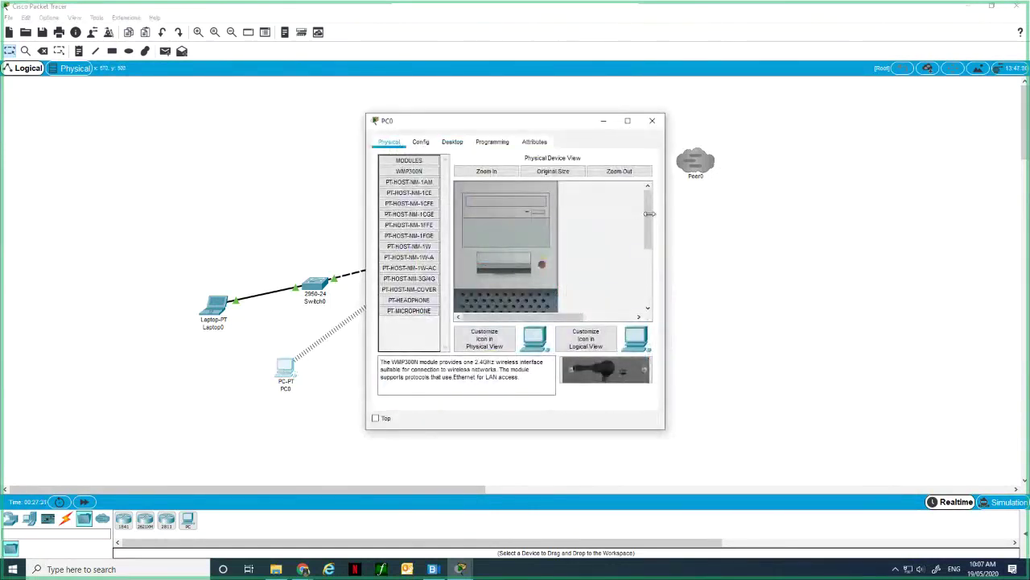
mouse_move(649, 213)
left_mouse_down()
mouse_move(649, 292)
mouse_move(649, 226)
left_mouse_up()
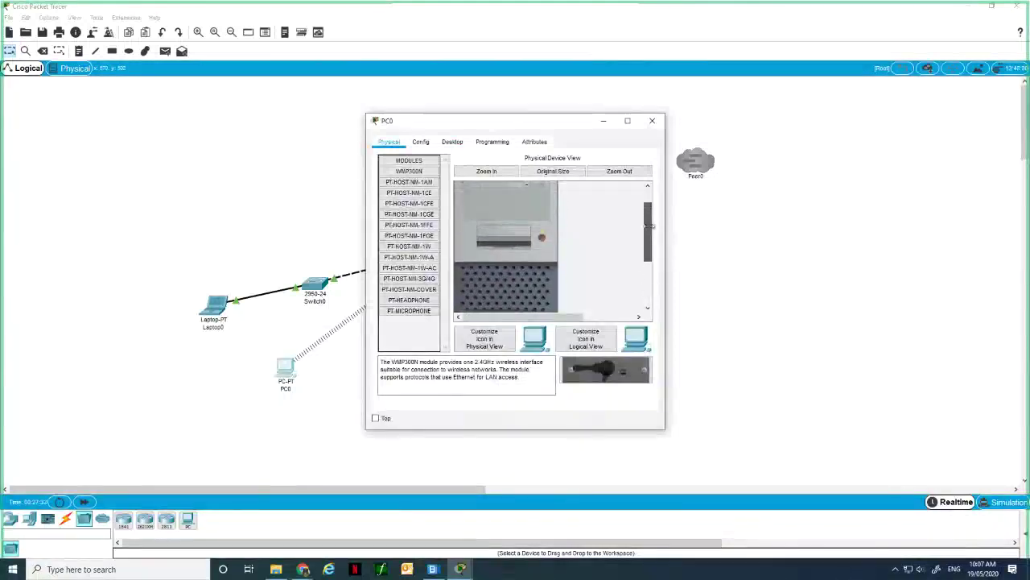
left_click(543, 237)
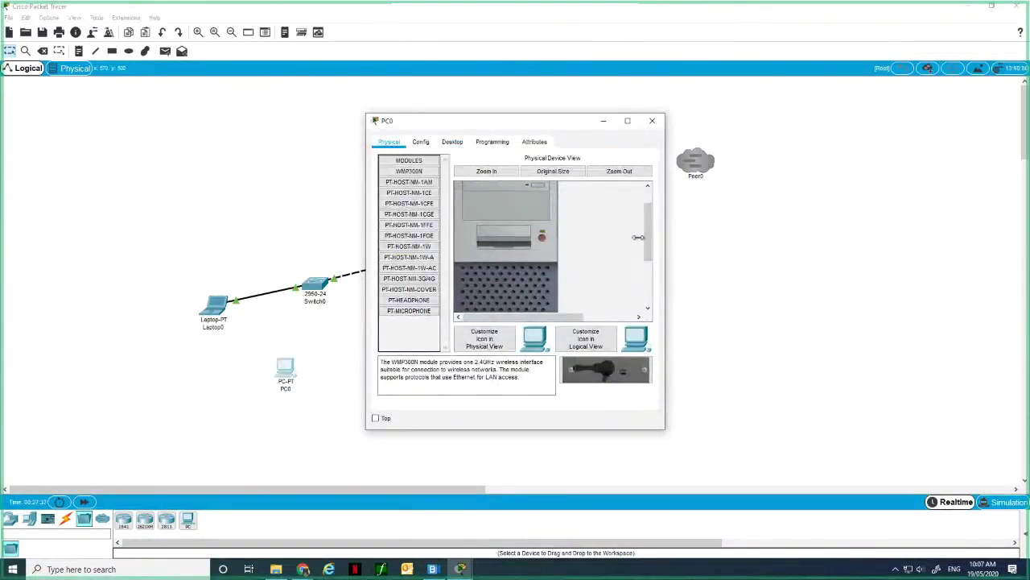
left_click_drag(652, 235, 647, 298)
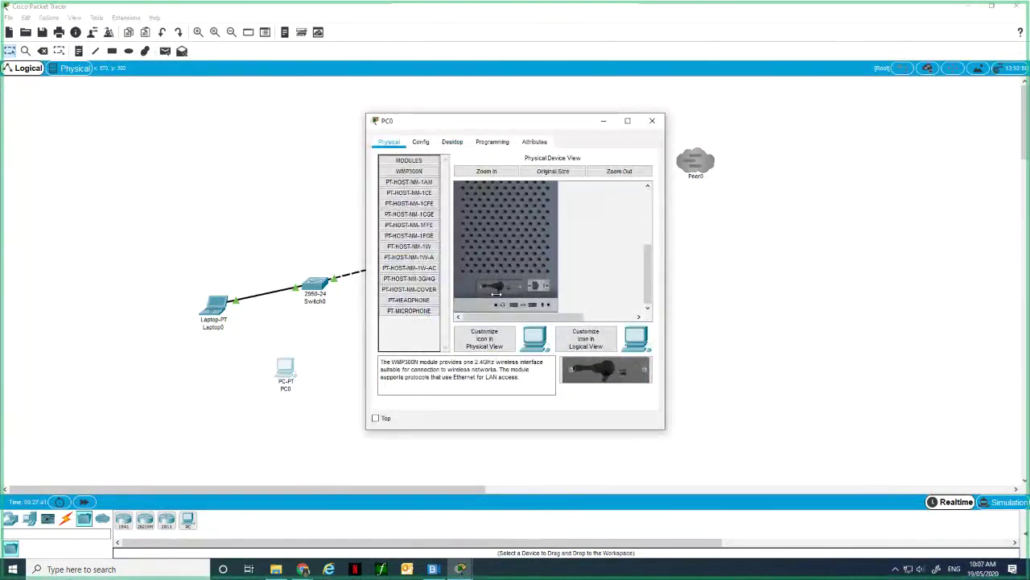
left_click_drag(497, 294, 410, 335)
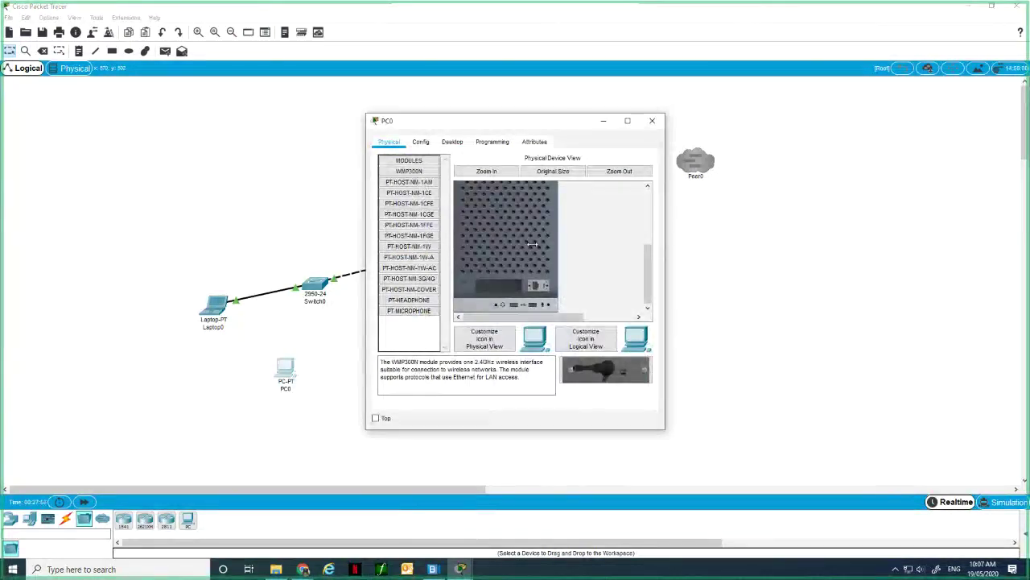
Read the descriptions of the PT-HOST-NM-1FFE, PT-HOST-NM-3G/4G and PT-HOST-NM-1W modules.
left_click(409, 226)
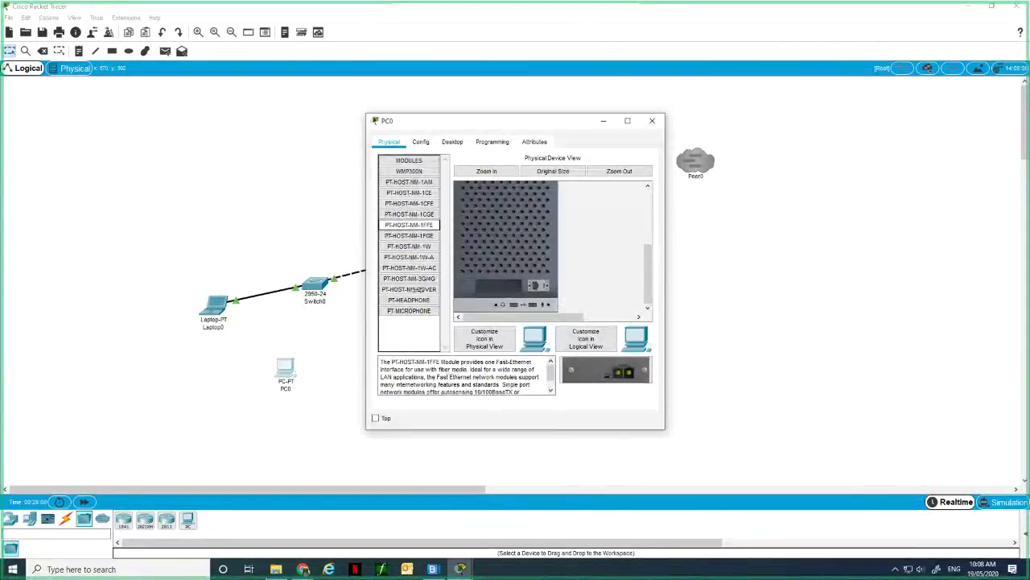
left_click(399, 279)
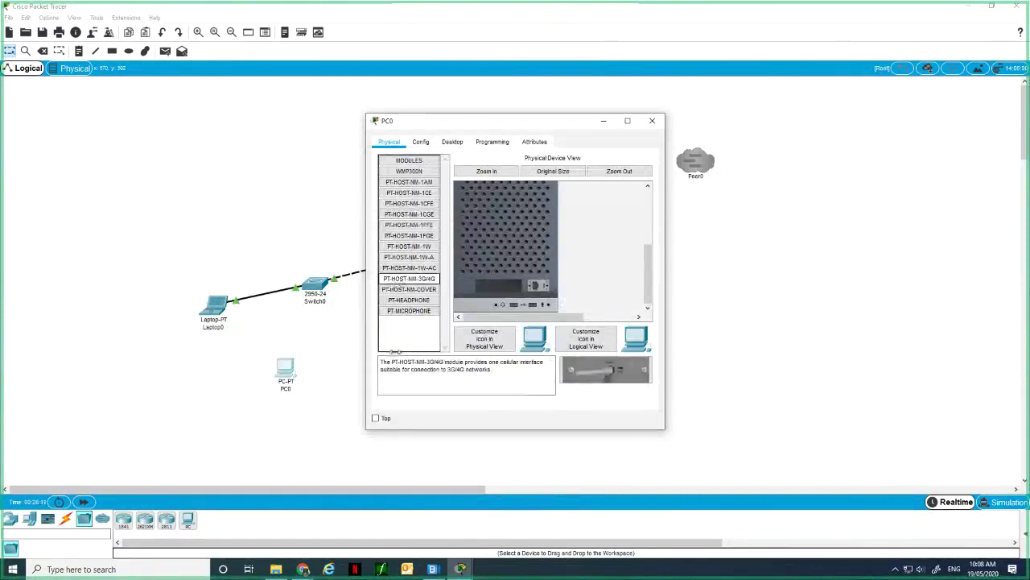
left_click(396, 351)
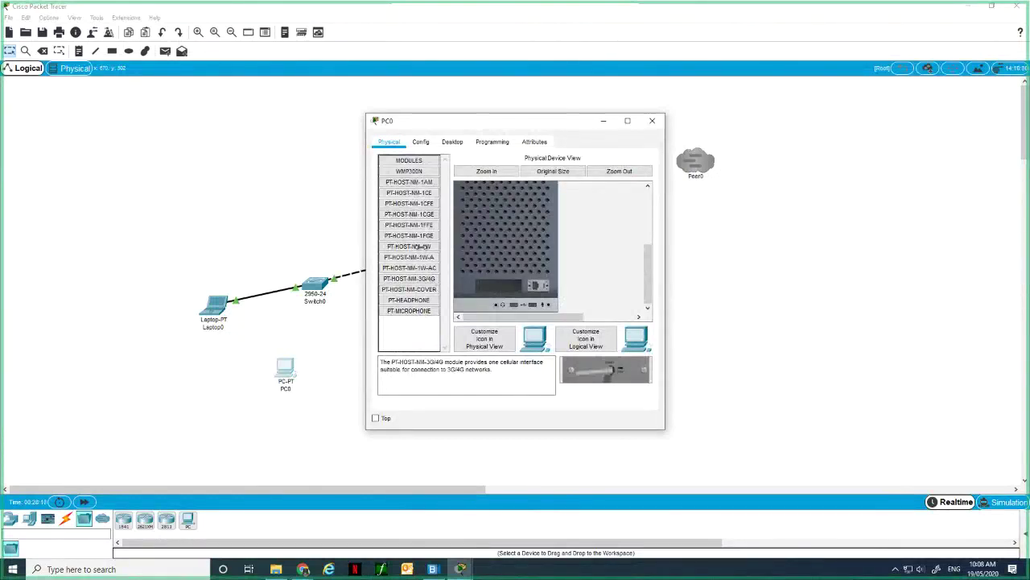
left_click(419, 246)
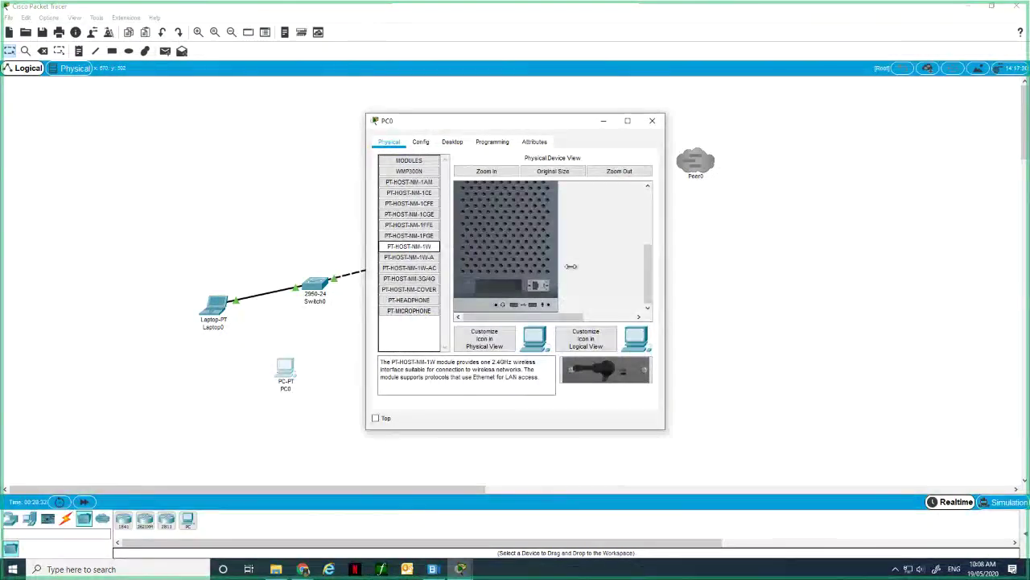
left_click(538, 287)
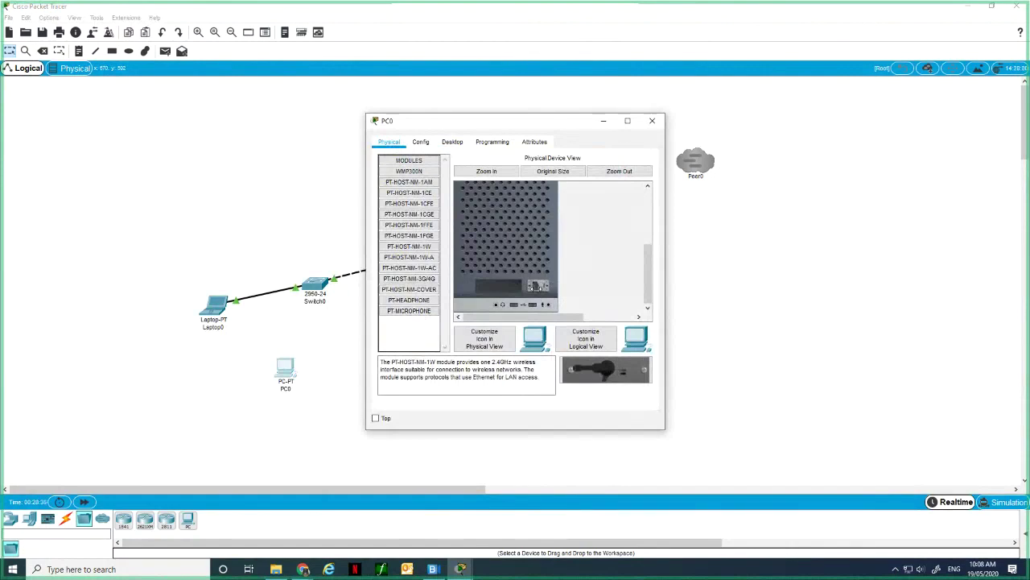
scroll(538, 294, "up", 2)
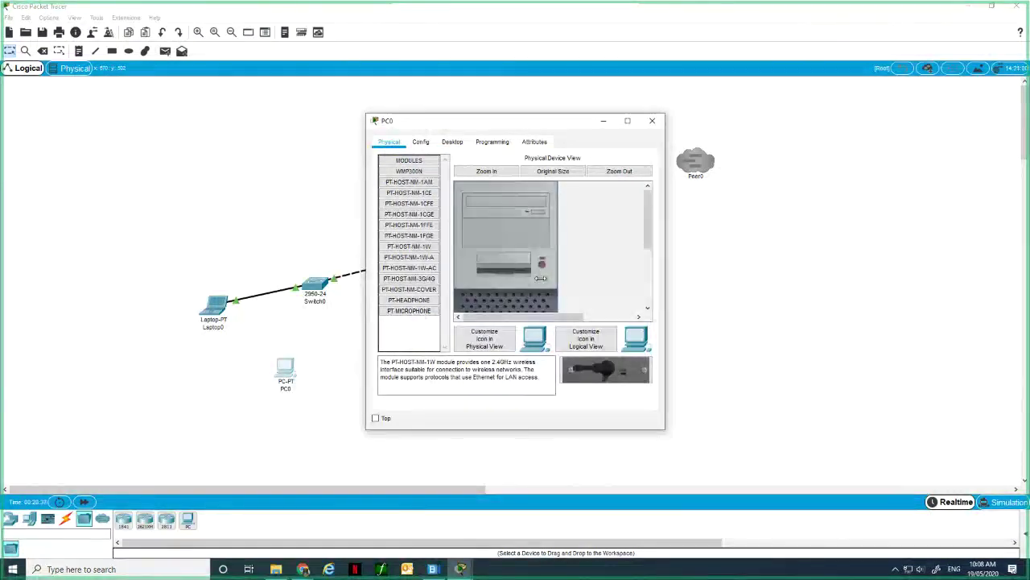
scroll(541, 279, "down", 2)
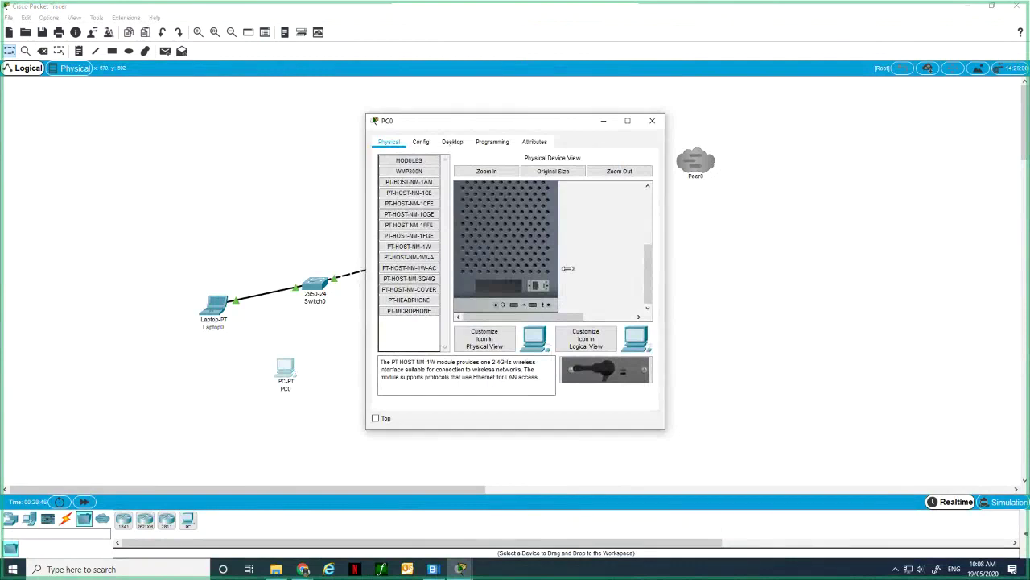
scroll(568, 268, "up", 3)
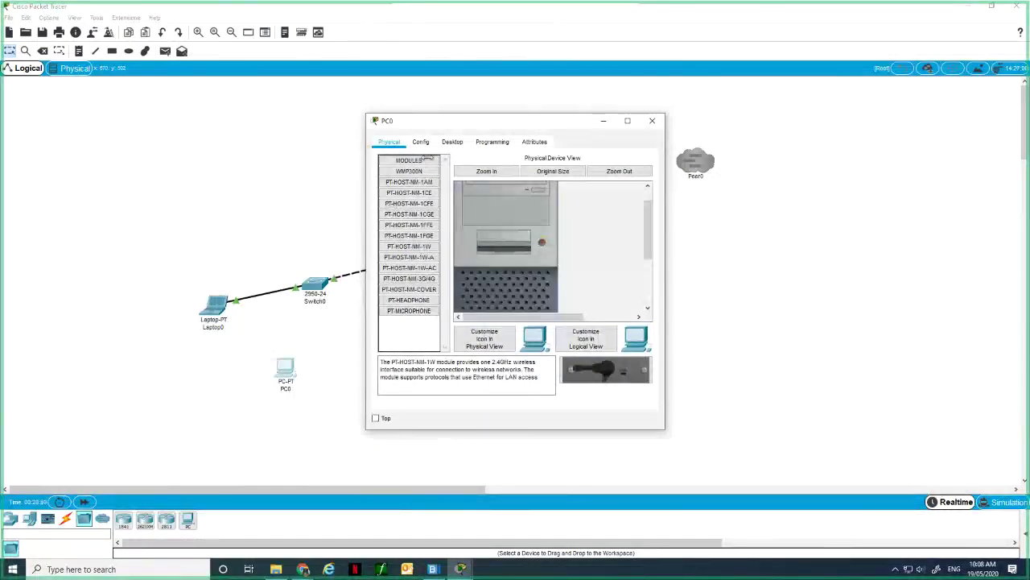
Try an Automatic cable from PC0 to Switch0, dismiss the errors and cancel it.
left_click(329, 333)
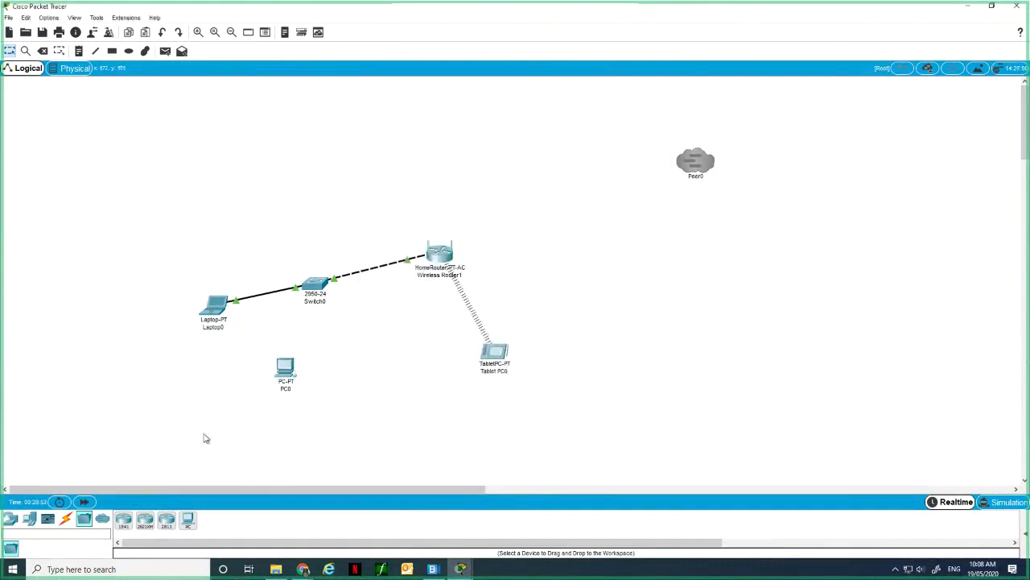
left_click(66, 520)
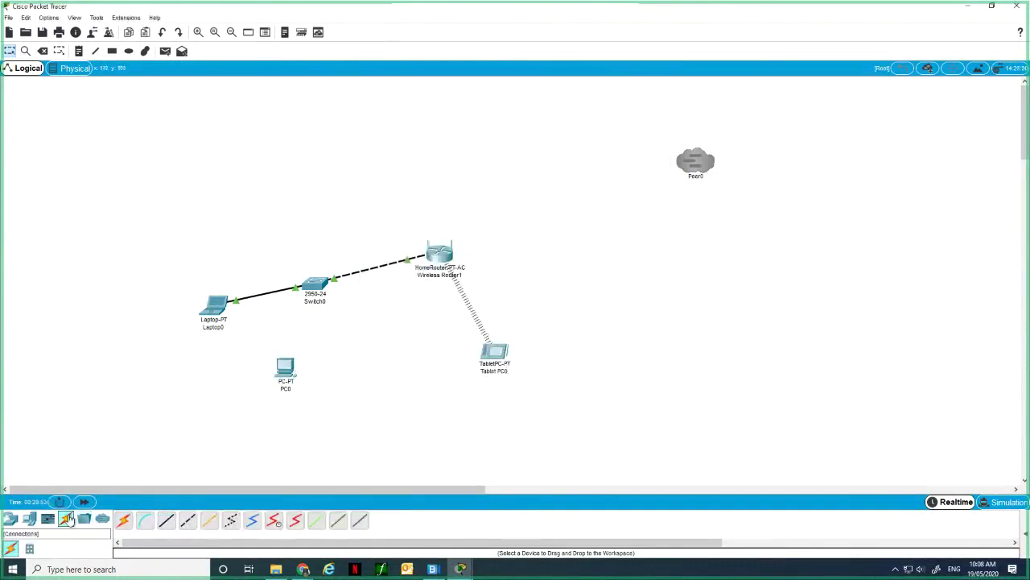
left_click(124, 520)
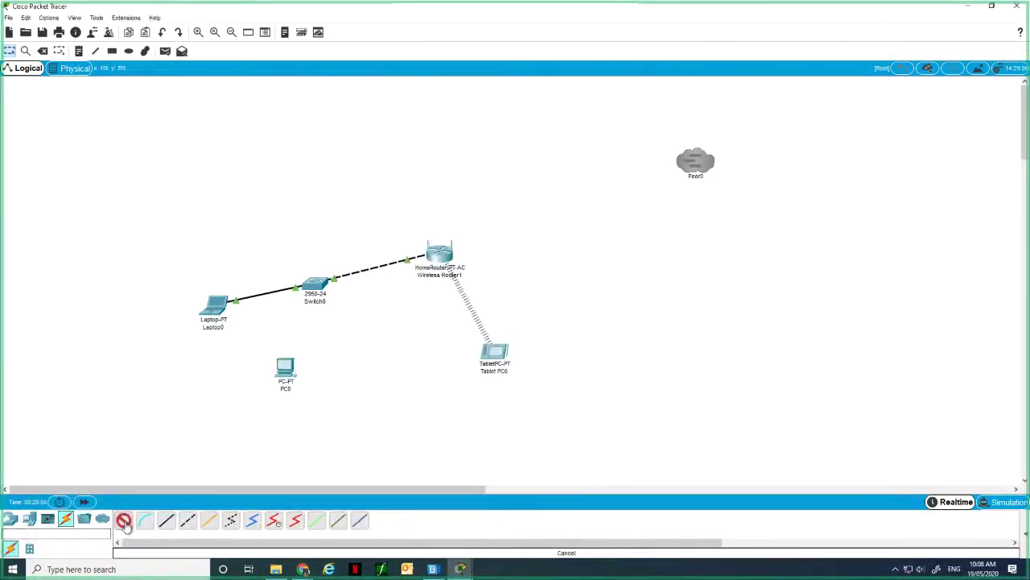
left_click(285, 369)
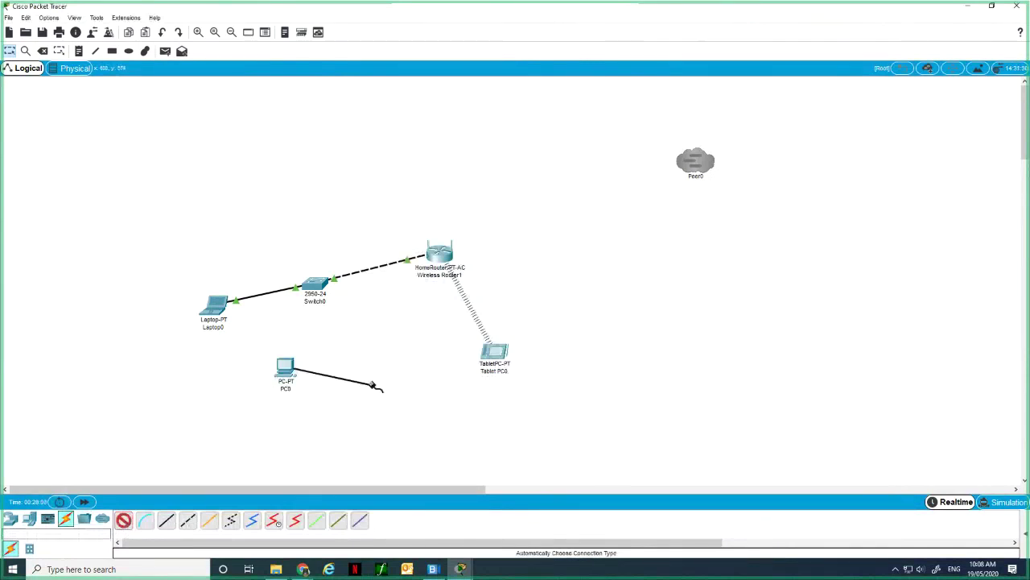
left_click(320, 296)
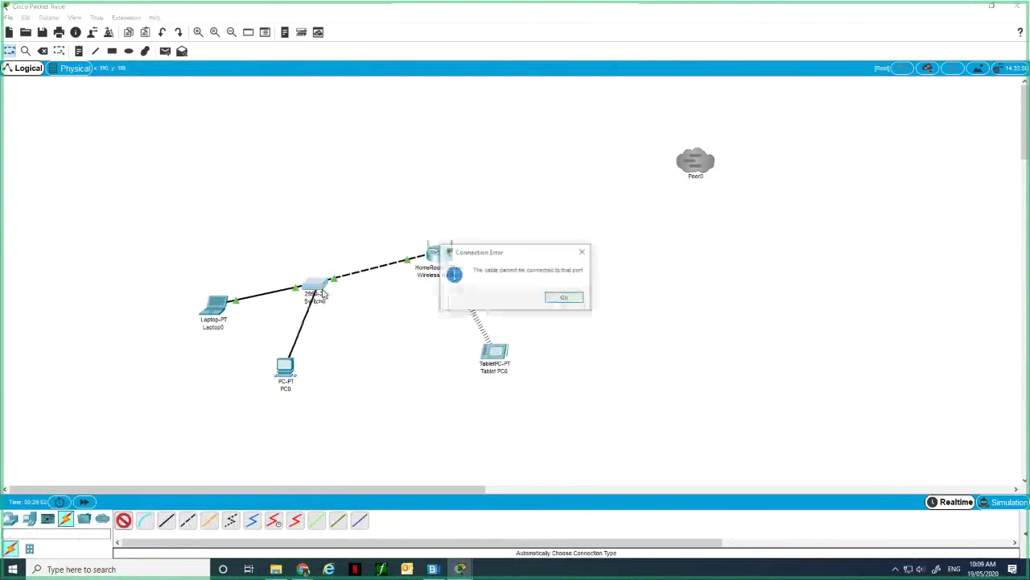
left_click(578, 299)
left_click(317, 294)
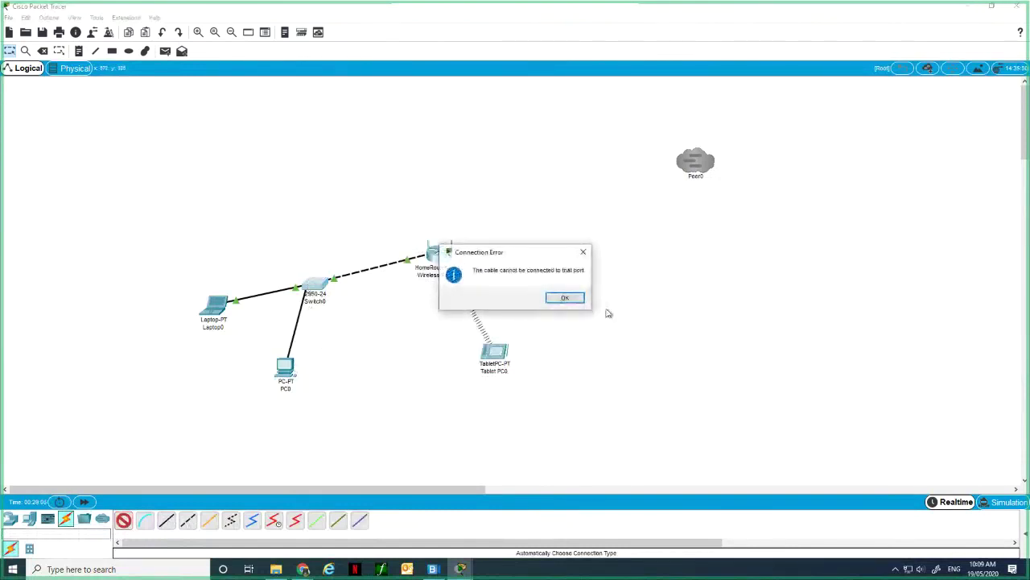
left_click(564, 297)
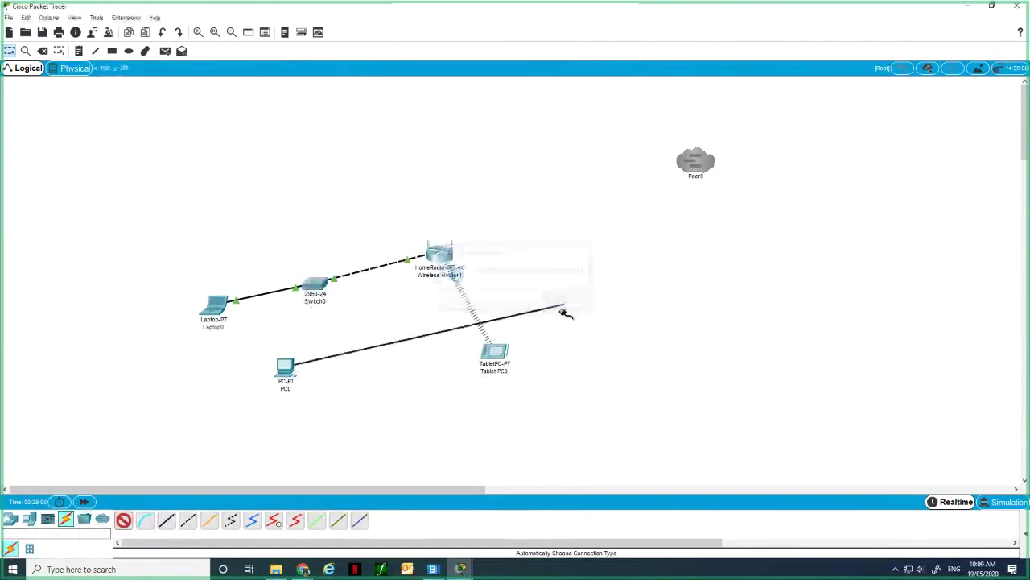
right_click(375, 339)
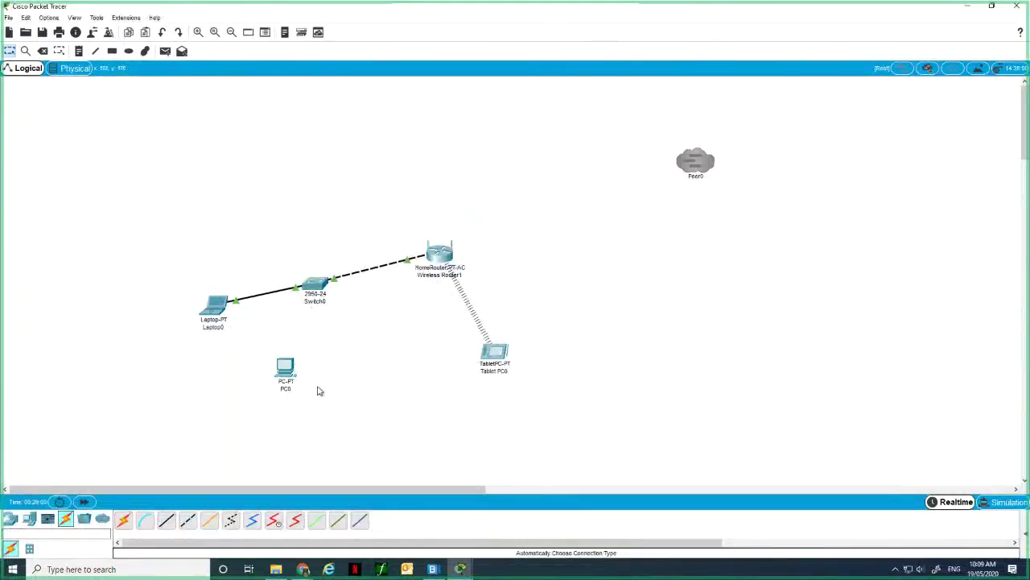
Try a Copper Straight-Through cable on PC0, which lists only RS 232 and USB ports.
left_click(168, 521)
left_click(284, 373)
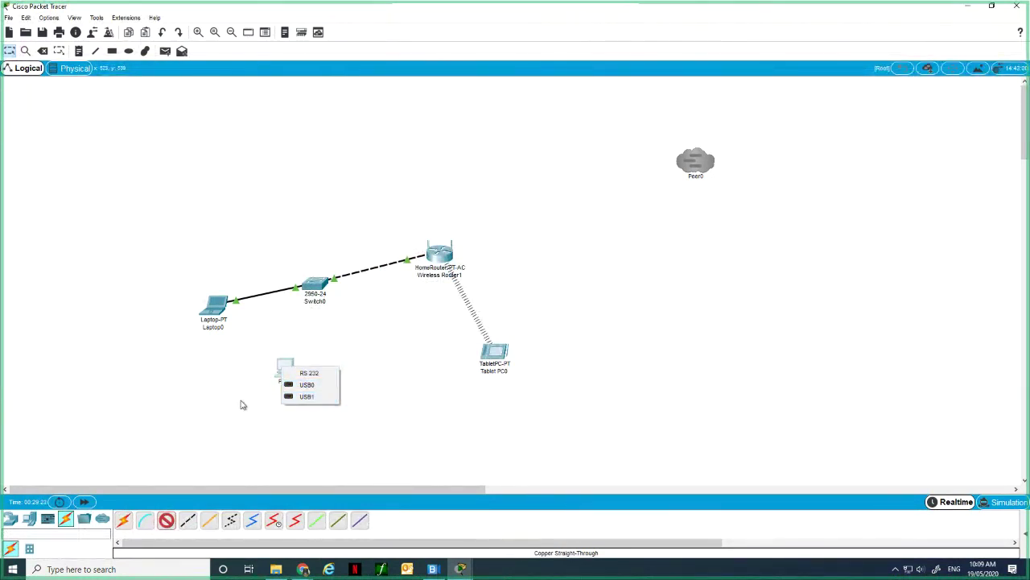
left_click(159, 447)
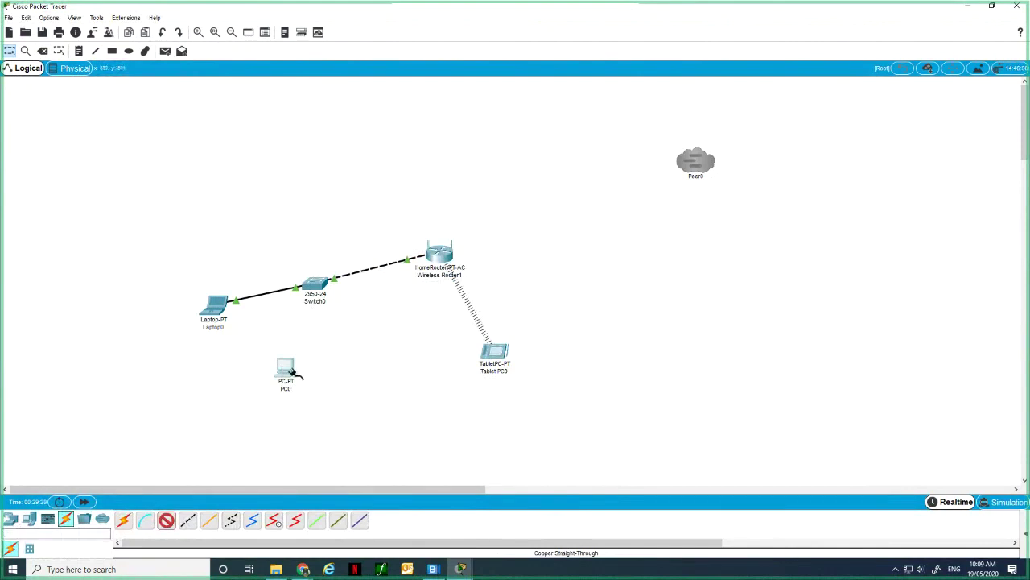
mouse_move(288, 367)
Compare PC0's PT-HOST-NM-1AM, PT-HOST-NM-1CE and PT-HOST-NM-1CFE module descriptions.
left_click(283, 379)
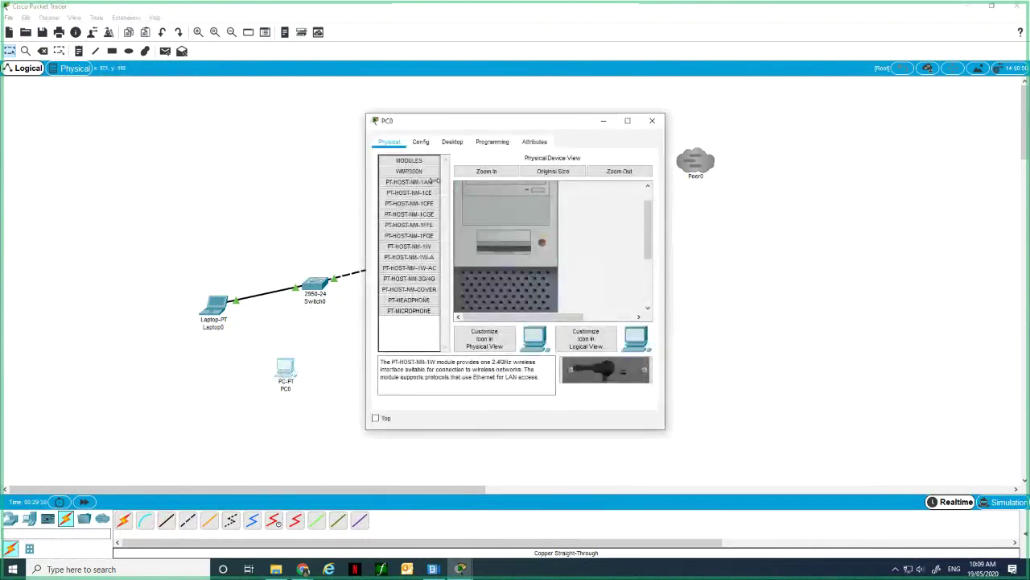
left_click(418, 160)
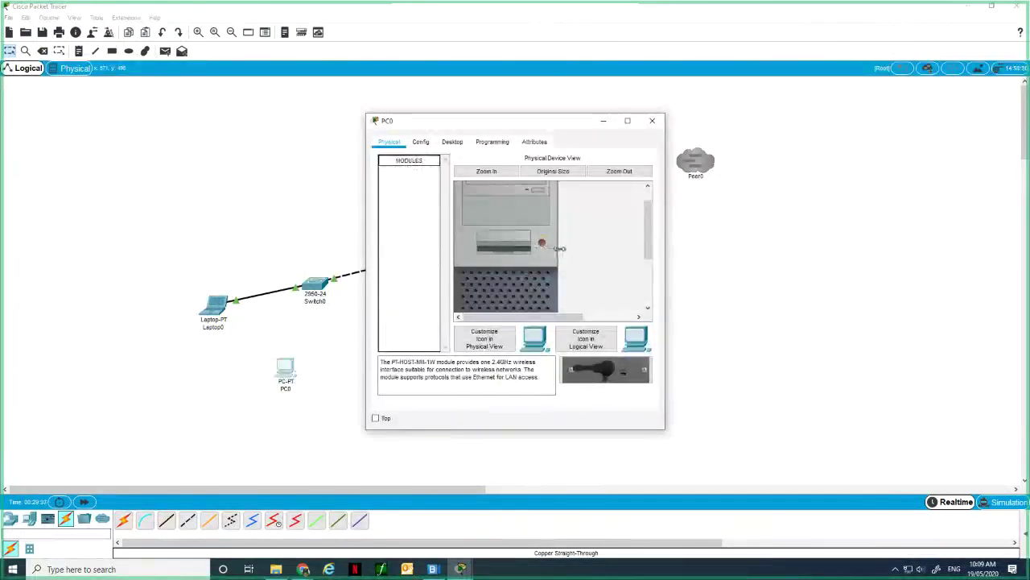
left_click(415, 160)
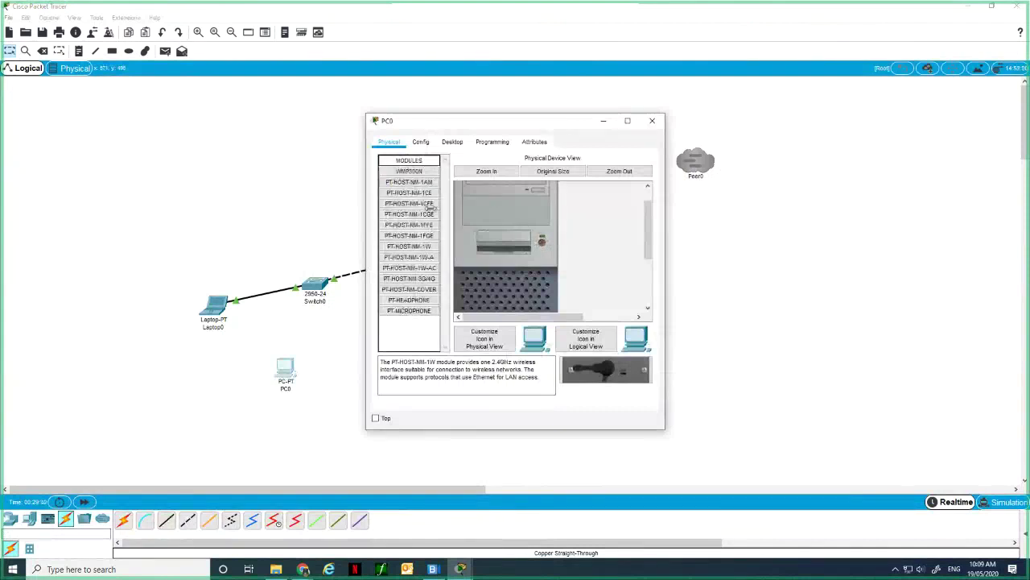
left_click(420, 182)
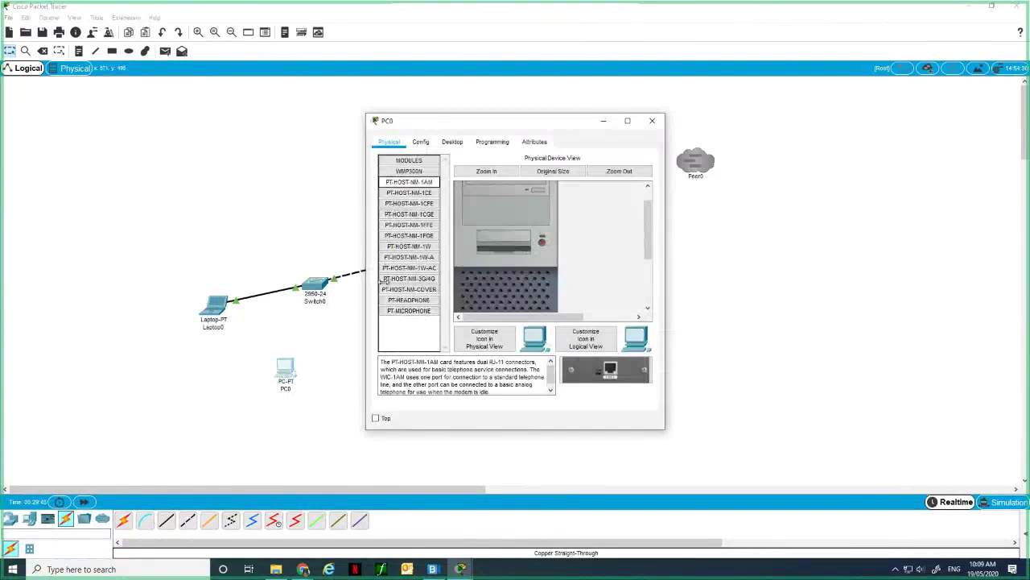
left_click(409, 193)
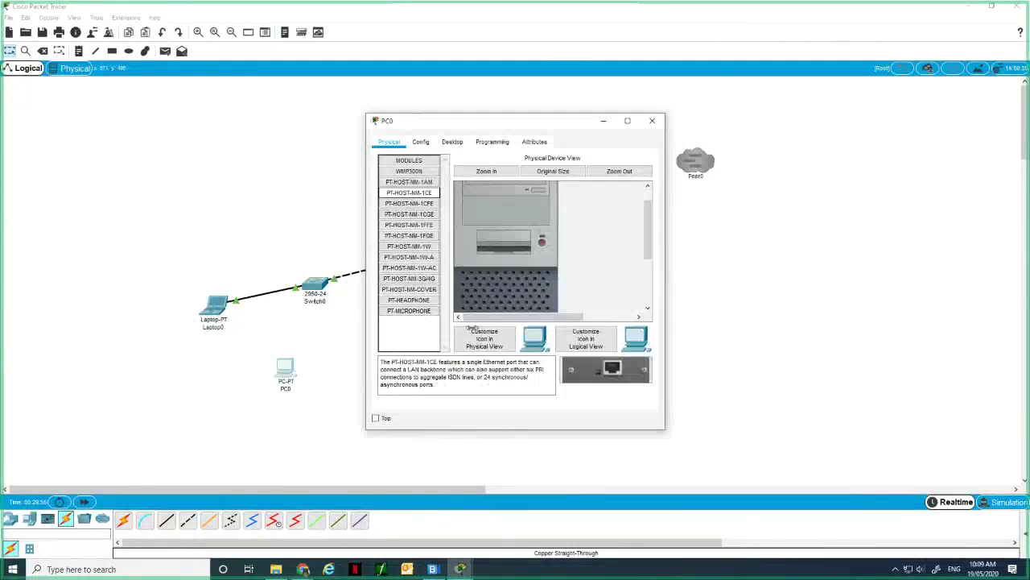
left_click(418, 204)
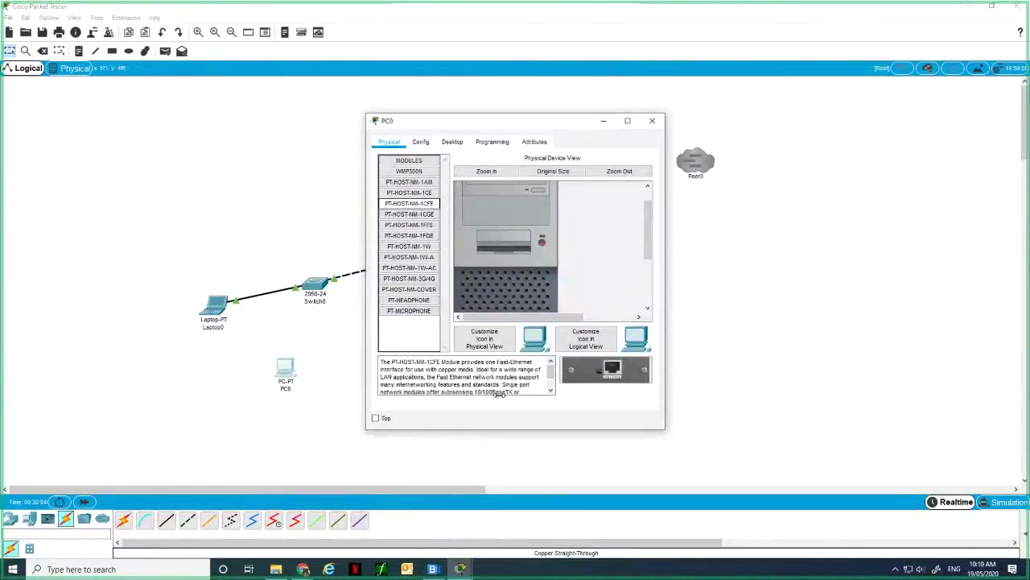
Read about the PT-HOST-NM-1CGE Gigabit module and install it in PC0's empty slot.
scroll(527, 377, "down", 1)
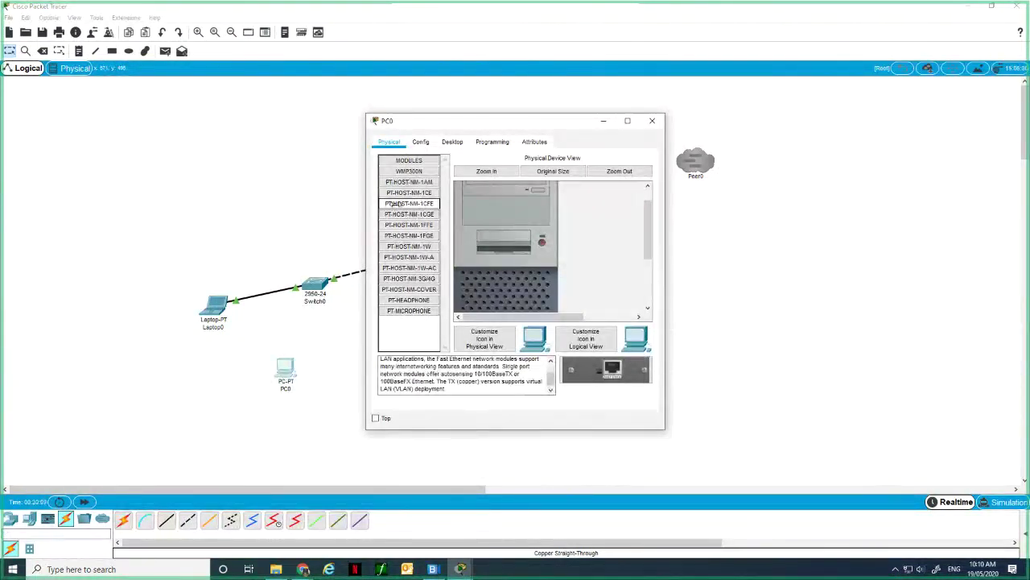
scroll(458, 224, "down", 3)
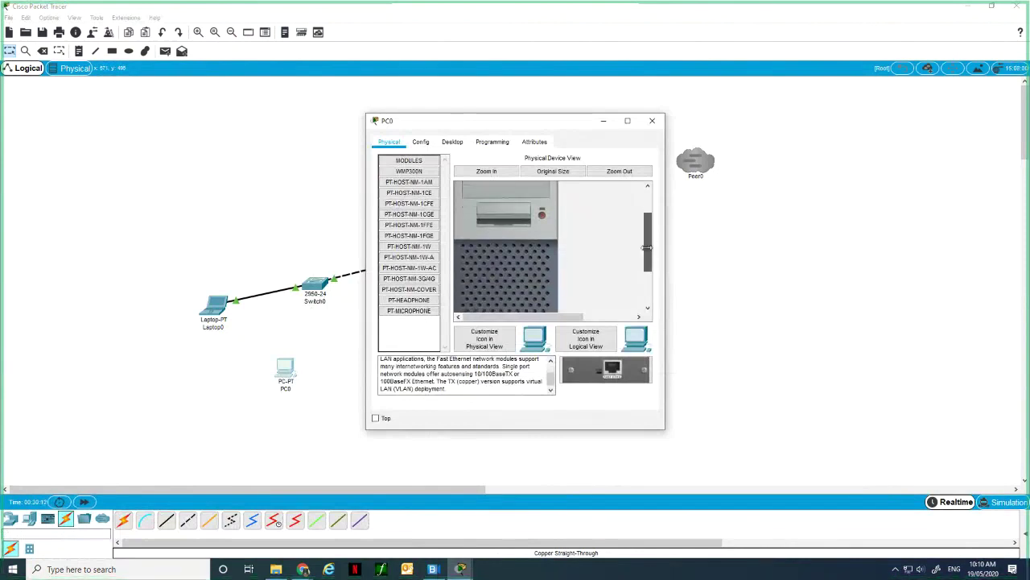
left_click(409, 214)
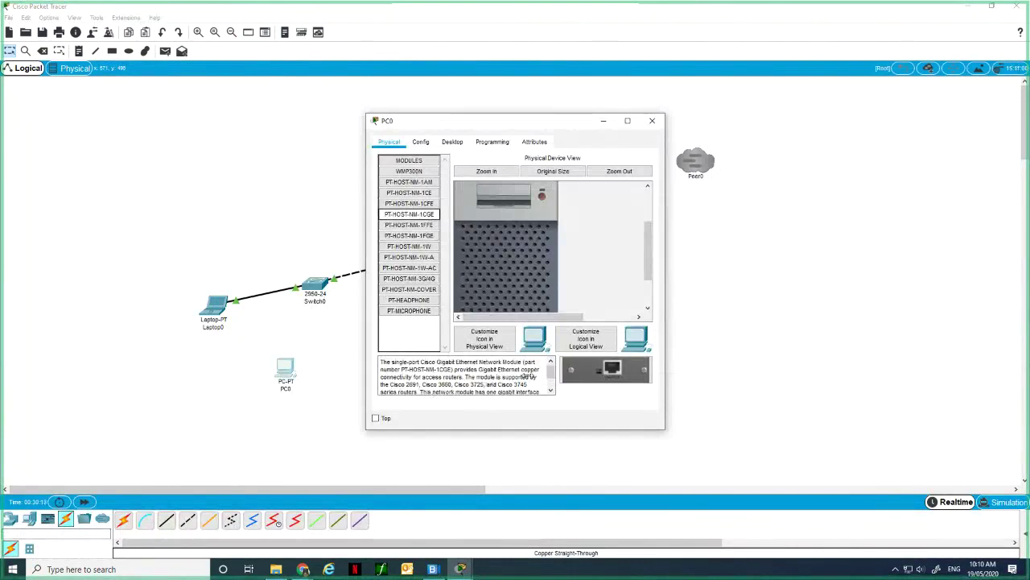
scroll(455, 218, "down", 3)
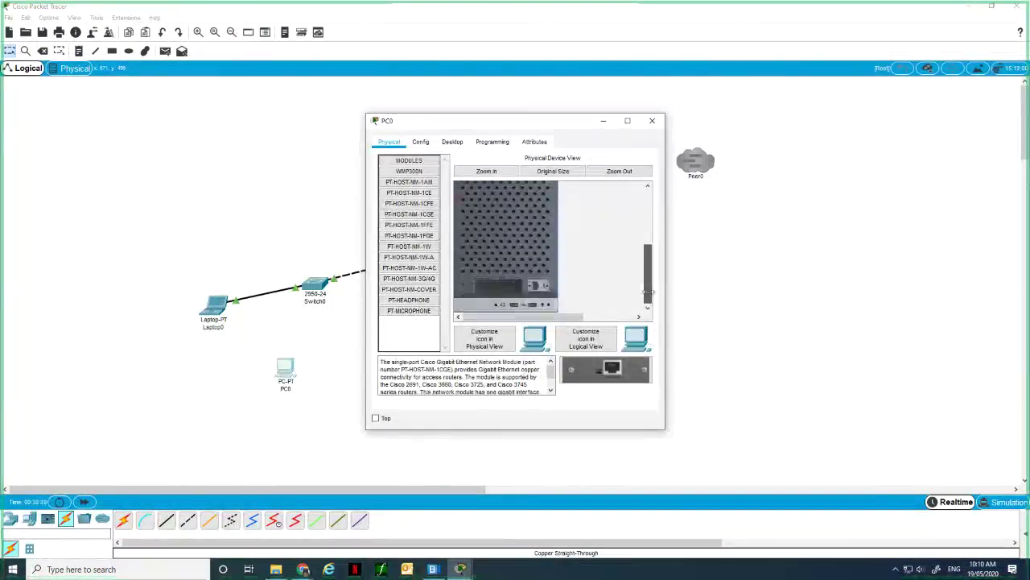
left_click_drag(410, 214, 496, 286)
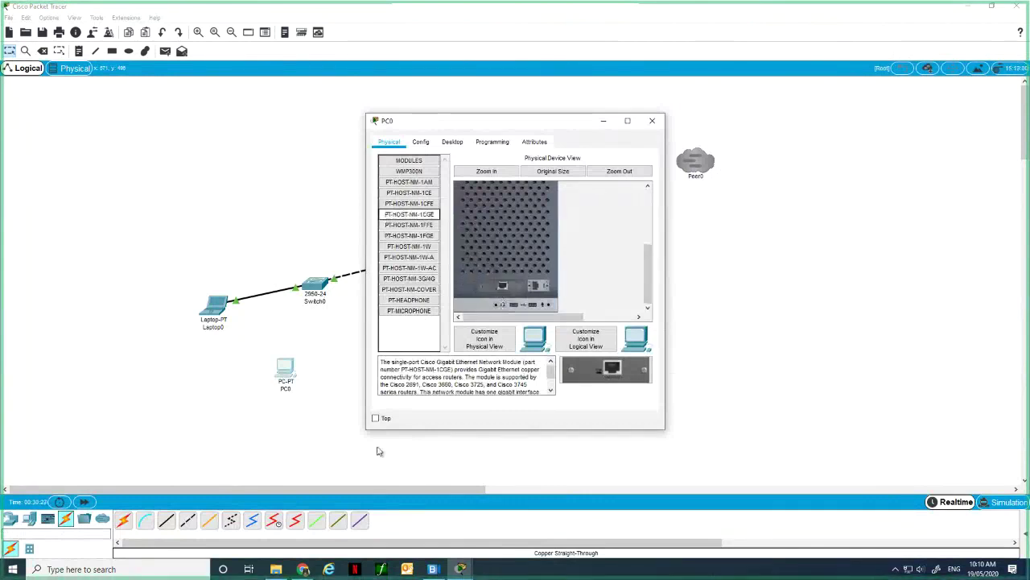
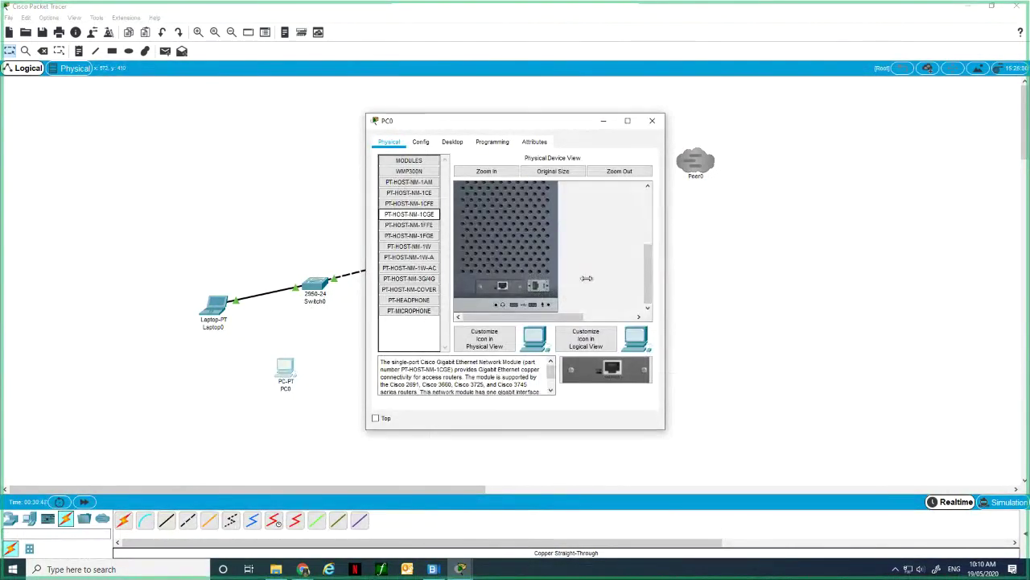
Switch PC0 to its Desktop view, then close its window to reveal the topology.
left_click_drag(645, 264, 646, 226)
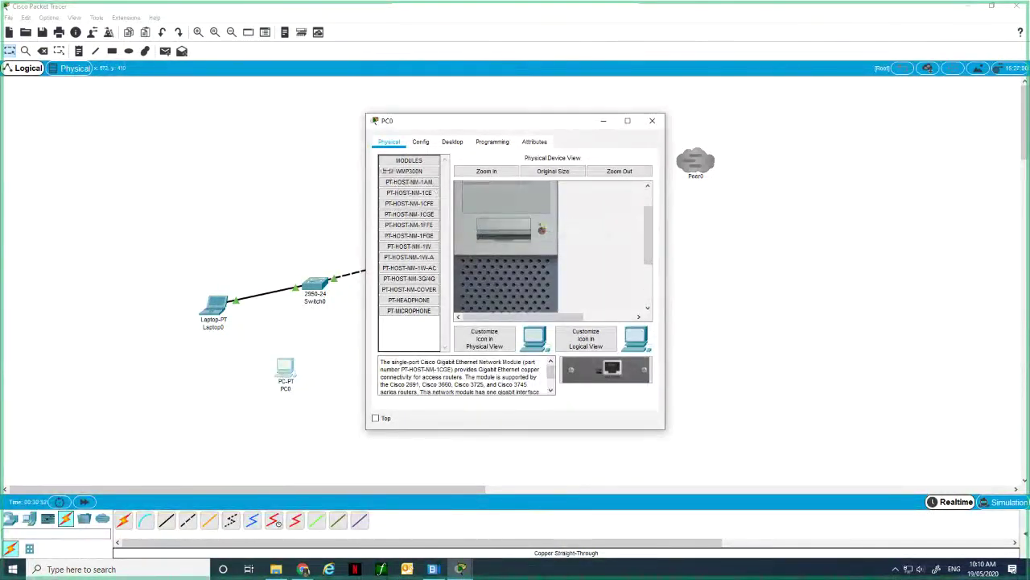
left_click(448, 141)
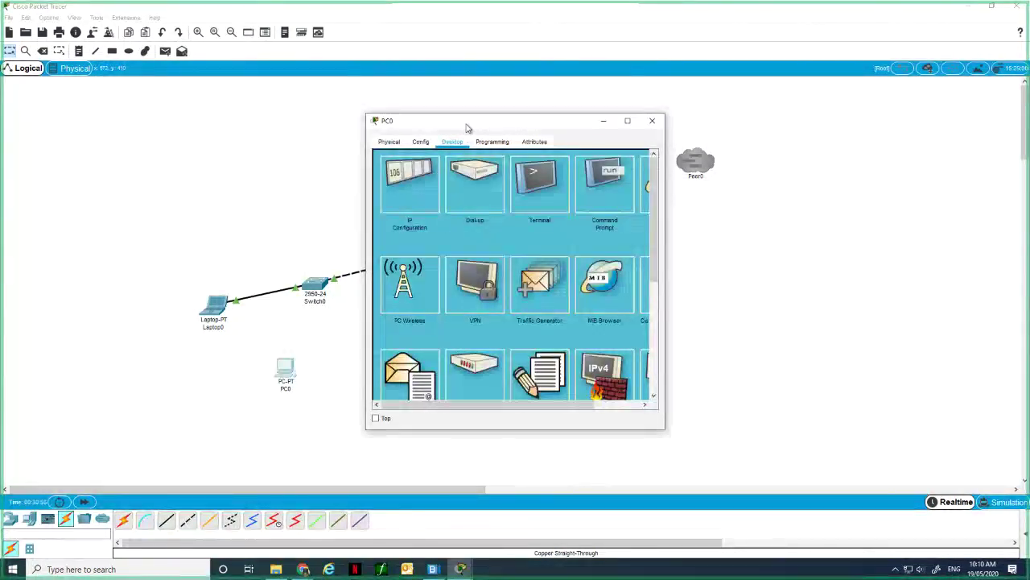
left_click_drag(464, 127, 639, 120)
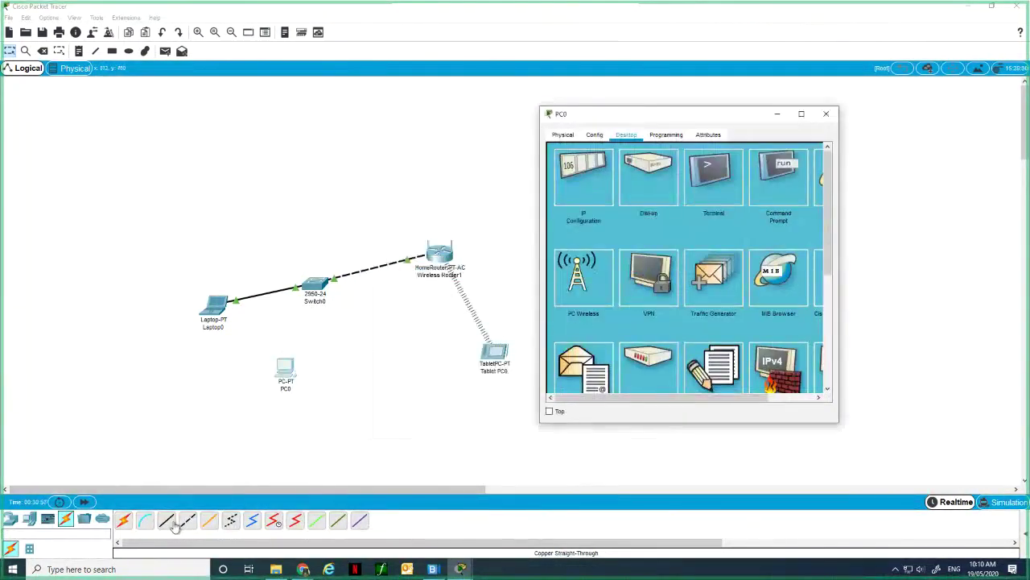
left_click(826, 114)
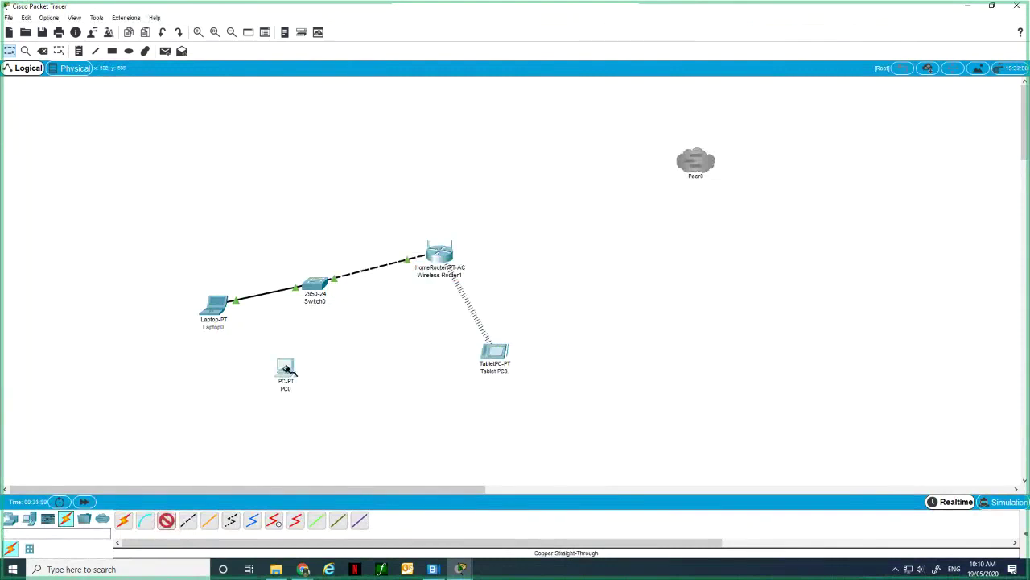
Cable PC0's GigabitEthernet0 port to a free FastEthernet port on Switch0.
left_click(286, 368)
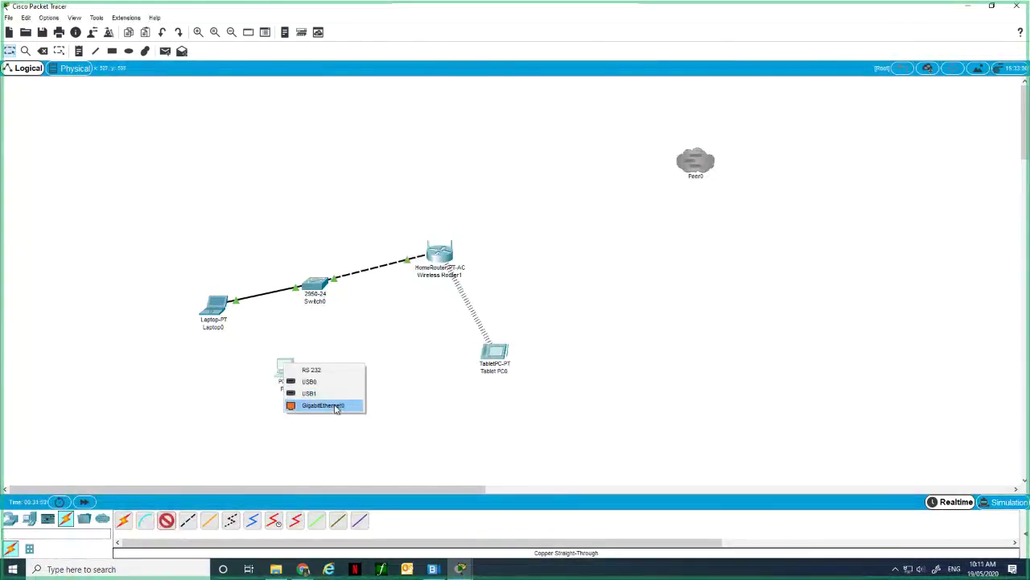
left_click(337, 407)
left_click(315, 286)
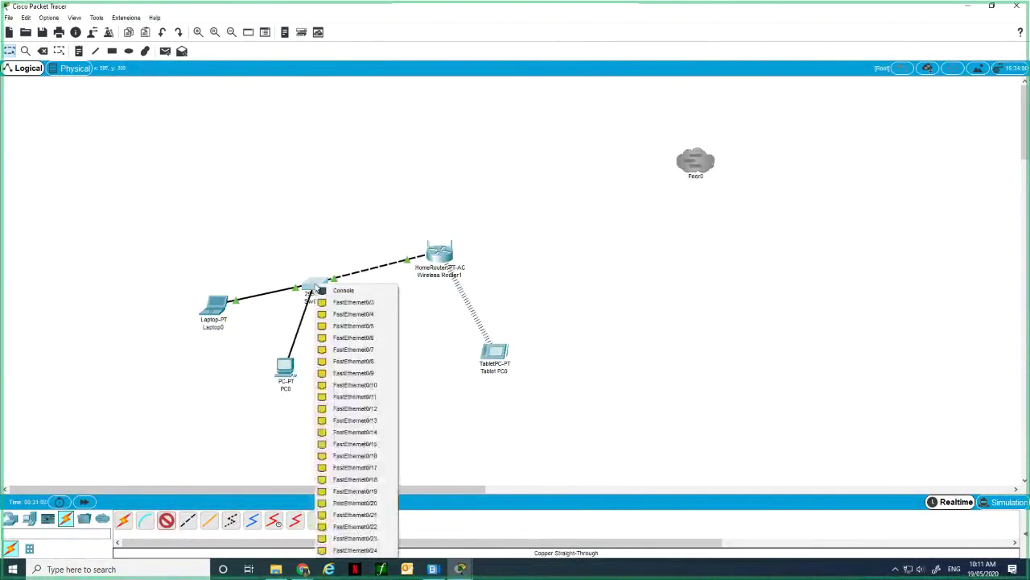
left_click(354, 324)
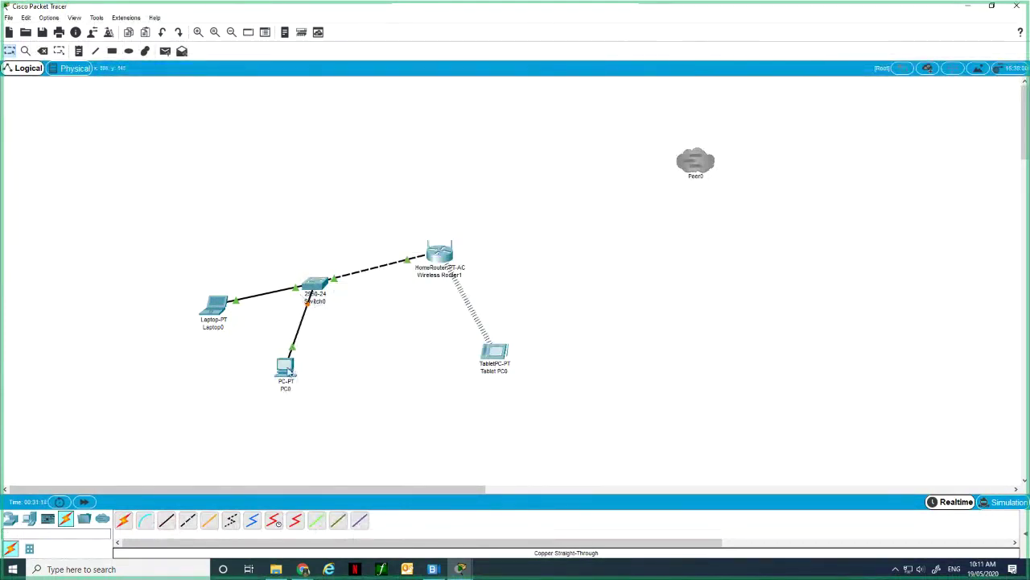
Set PC0's IP Configuration to DHCP for both IPv4 and IPv6.
left_click(286, 373)
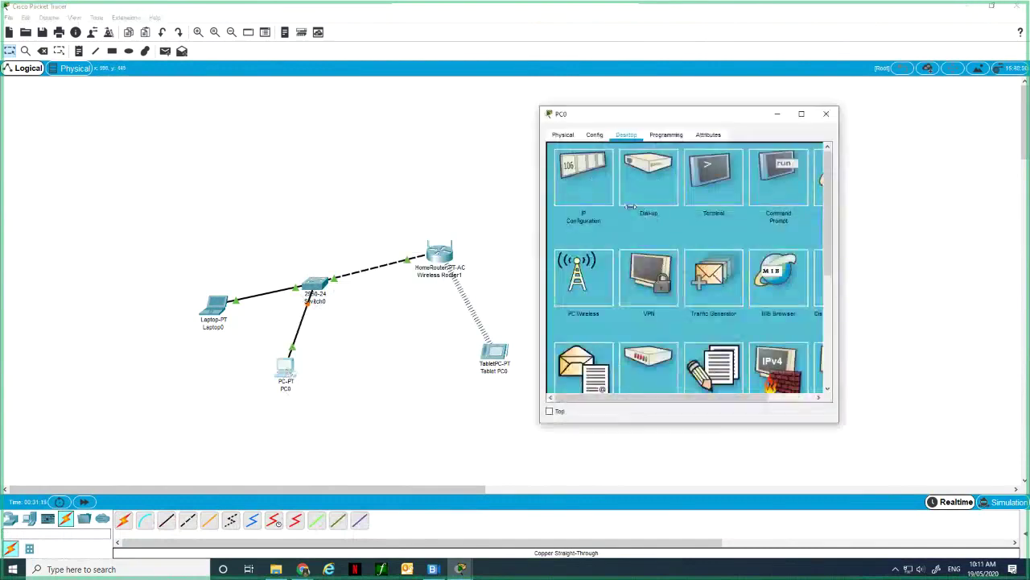
left_click(594, 193)
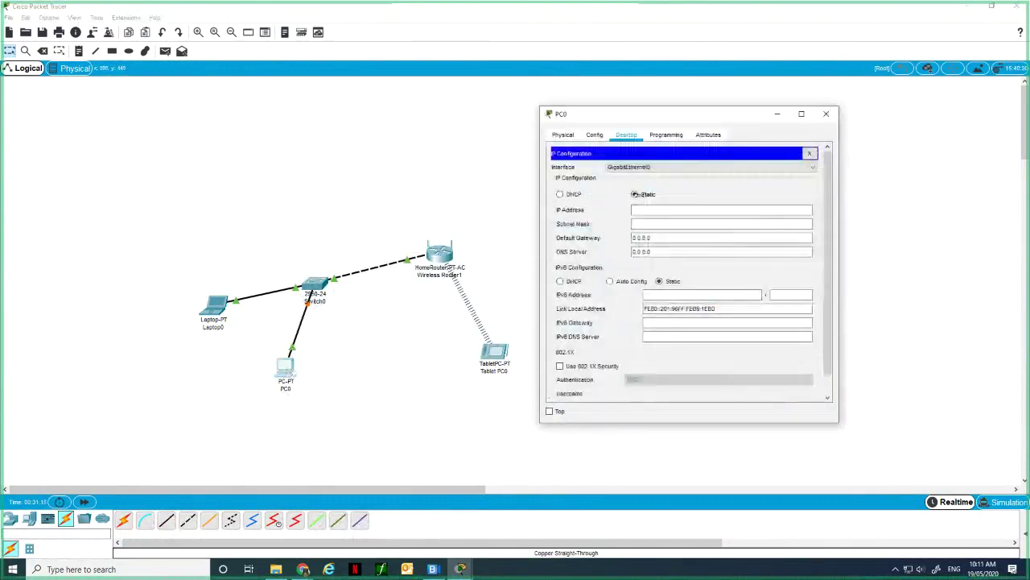
left_click(559, 194)
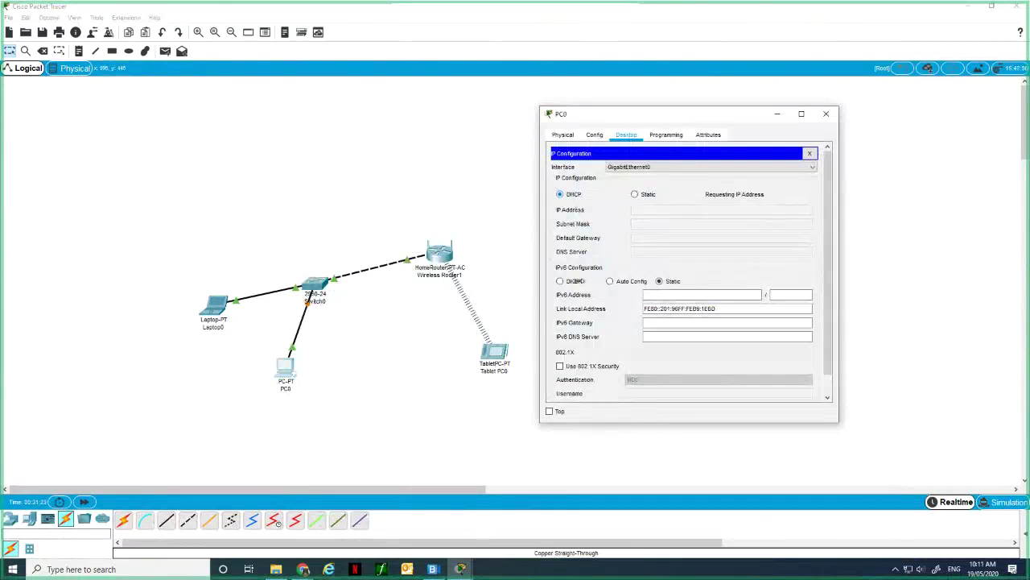
left_click(575, 280)
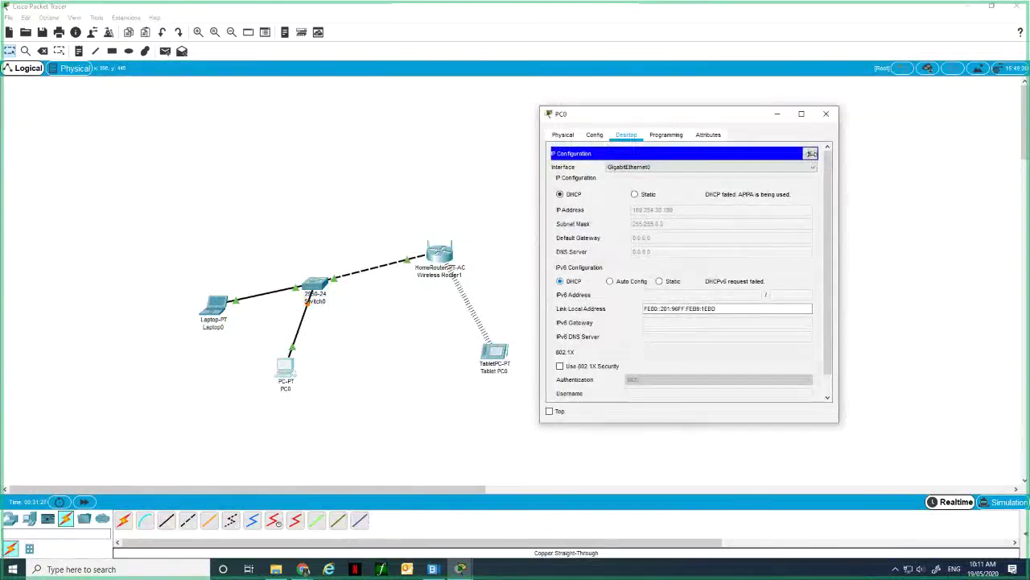
left_click(812, 153)
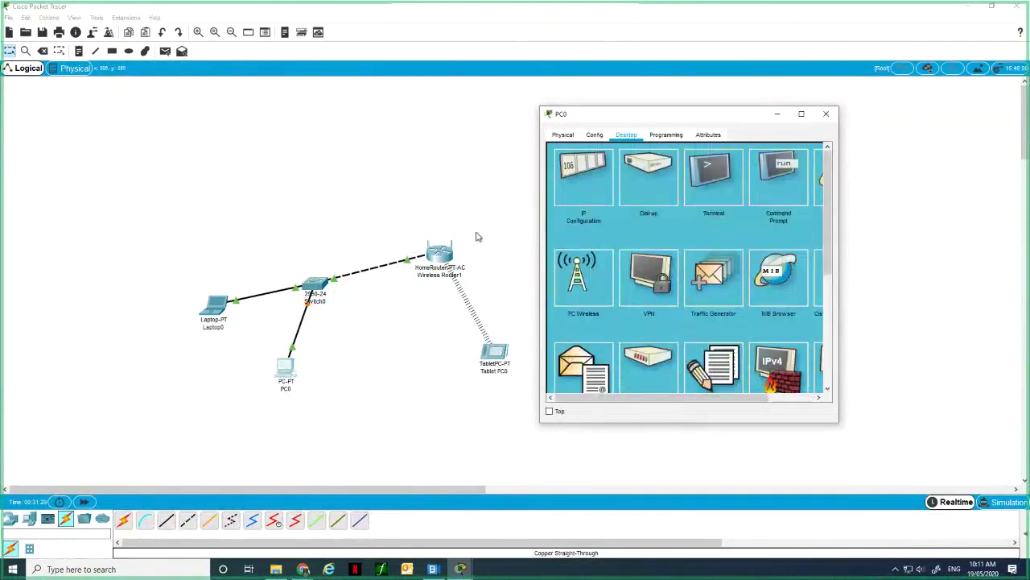
Recheck PC0's IP Configuration result, then close PC0's window.
left_click(583, 178)
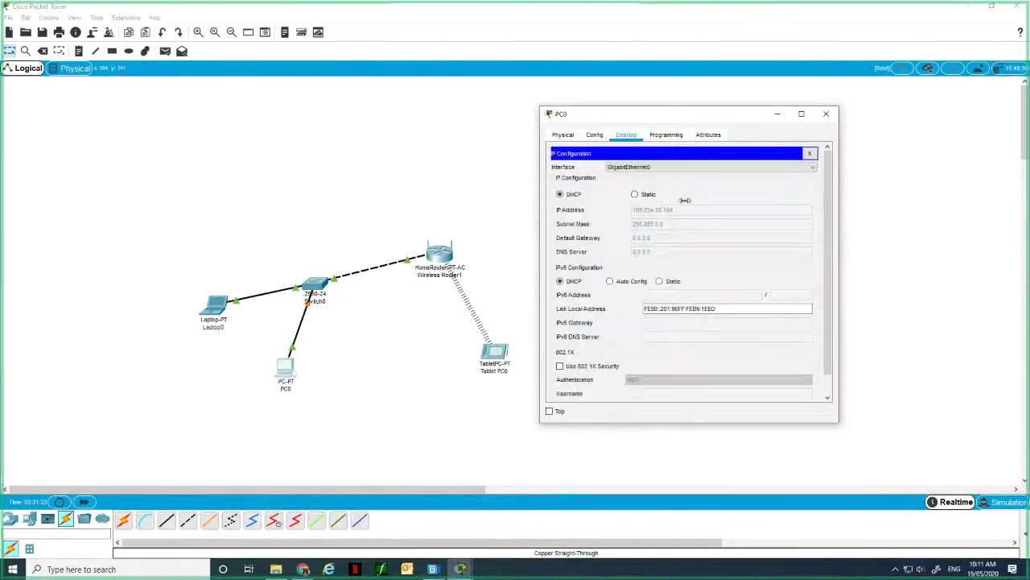
left_click(811, 153)
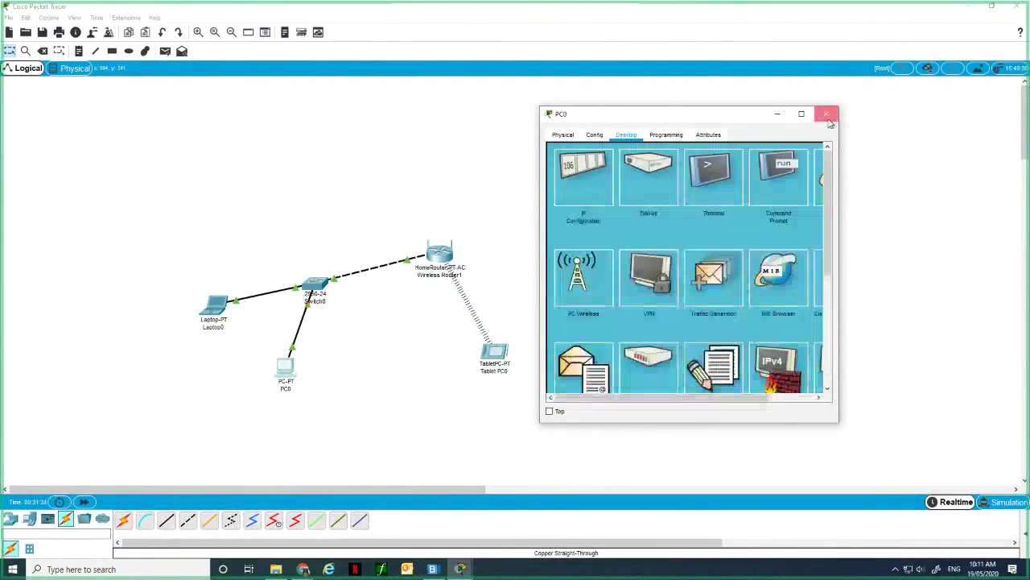
left_click(826, 114)
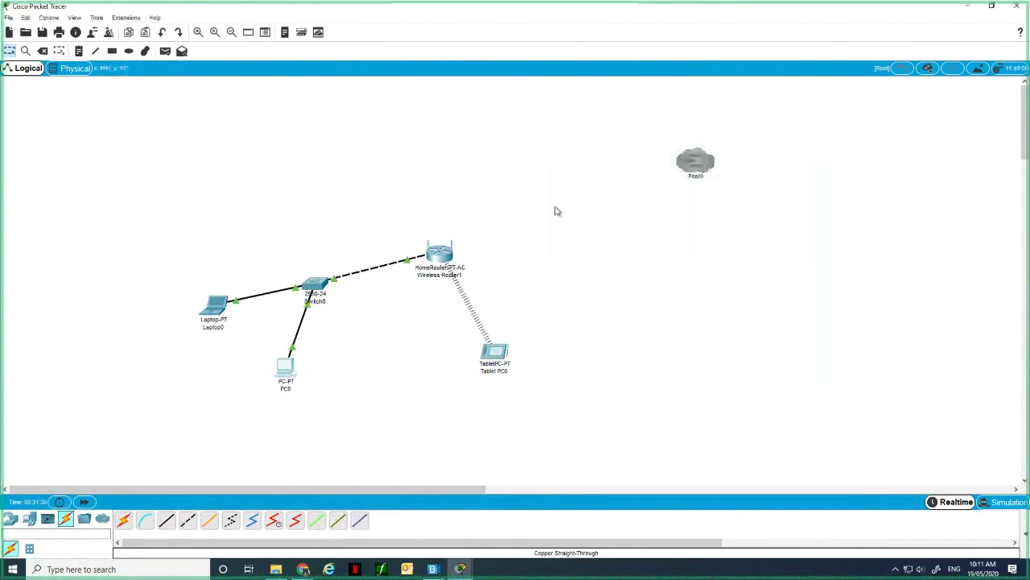
Check Wireless Router1's DHCP server: enabled, starting 192.168.0.100 for 50 users.
double_click(435, 257)
left_click(531, 260)
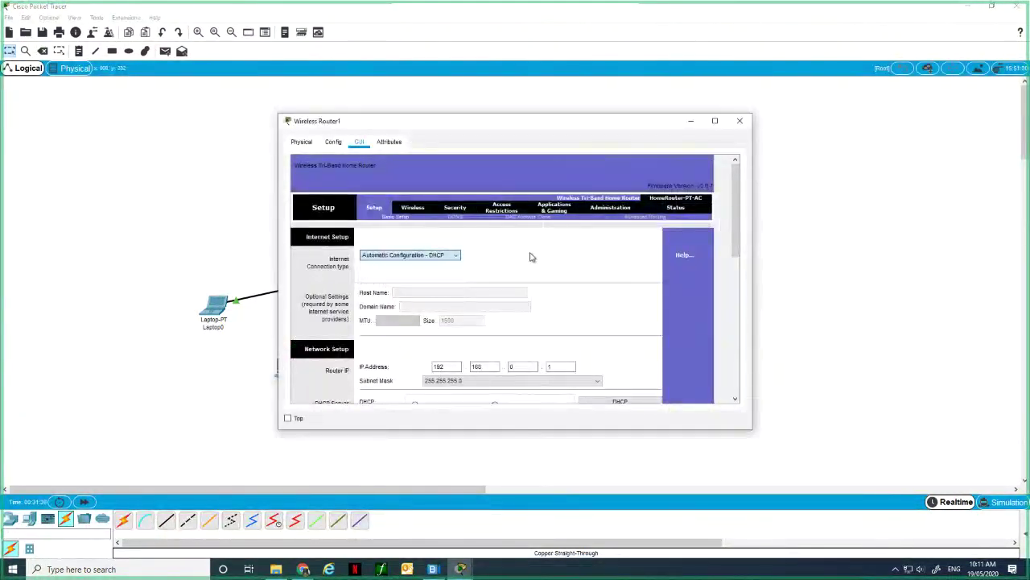
scroll(529, 264, "down", 3)
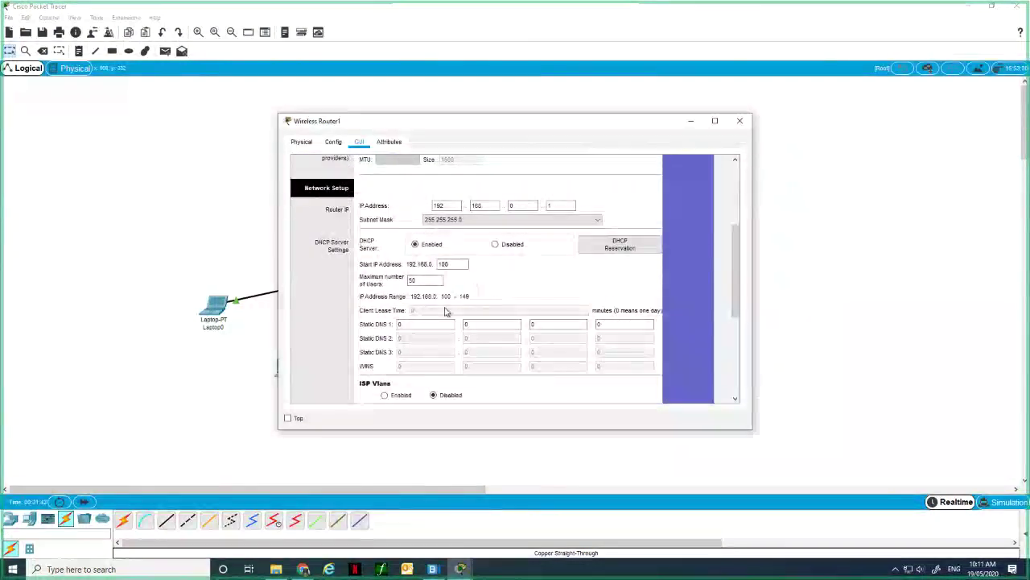
scroll(424, 234, "up", 3)
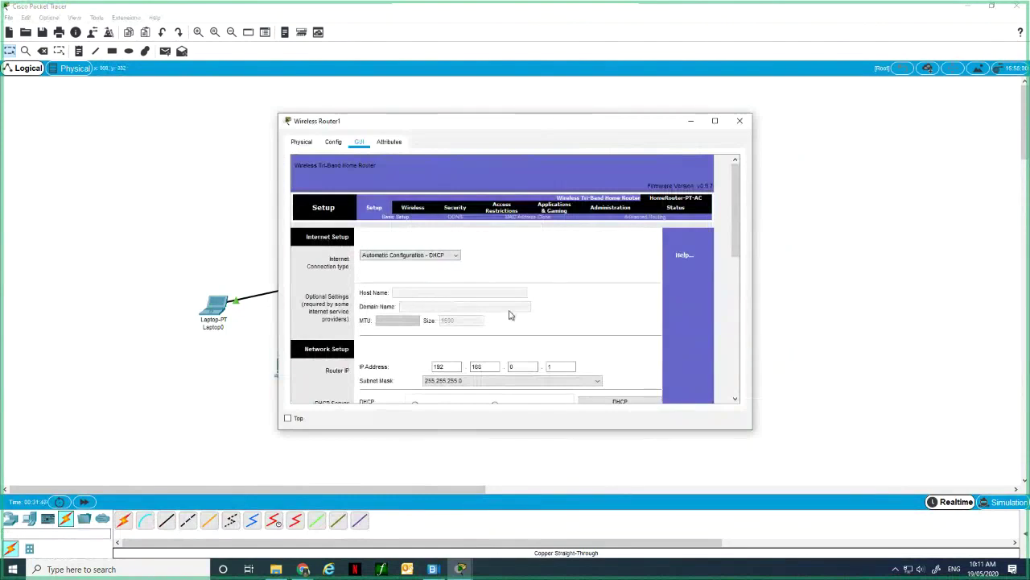
scroll(509, 314, "down", 3)
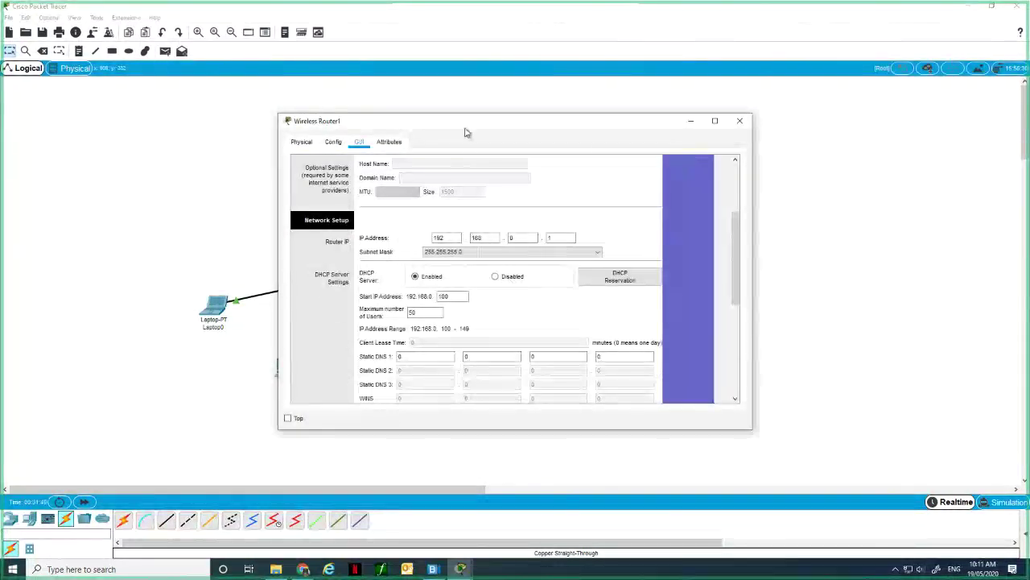
Close Wireless Router1's window and bring PC0's window back up.
left_click_drag(465, 133, 627, 128)
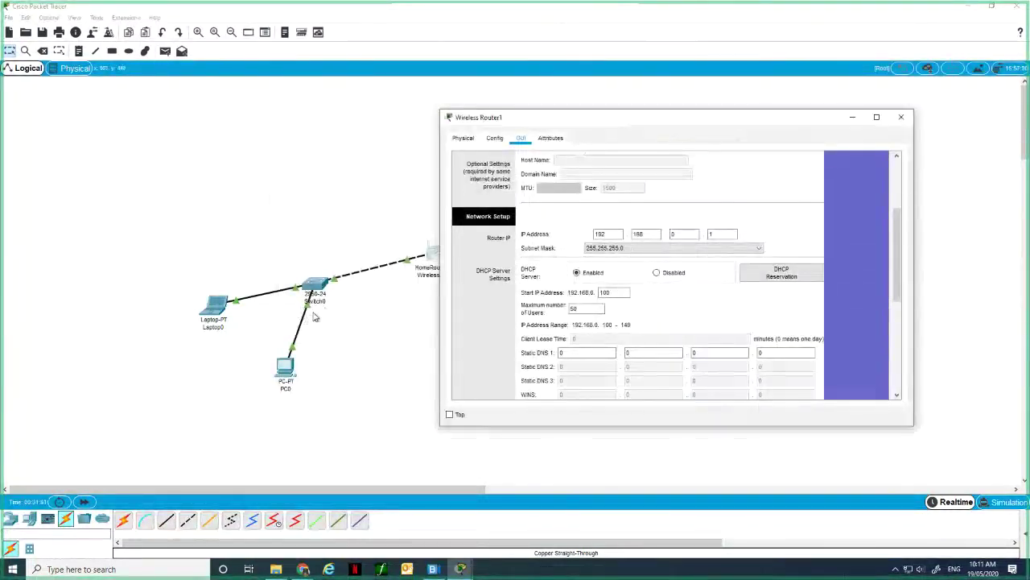
left_click(898, 120)
left_click(286, 370)
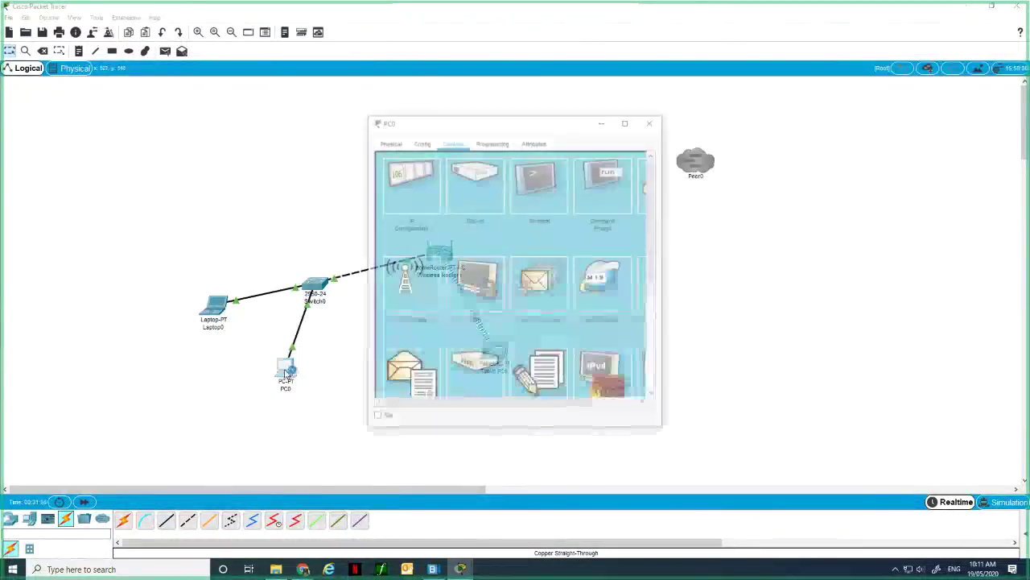
Toggle PC0's IPv4 from Static back to DHCP to retry; it still gets an APIPA address.
left_click(411, 185)
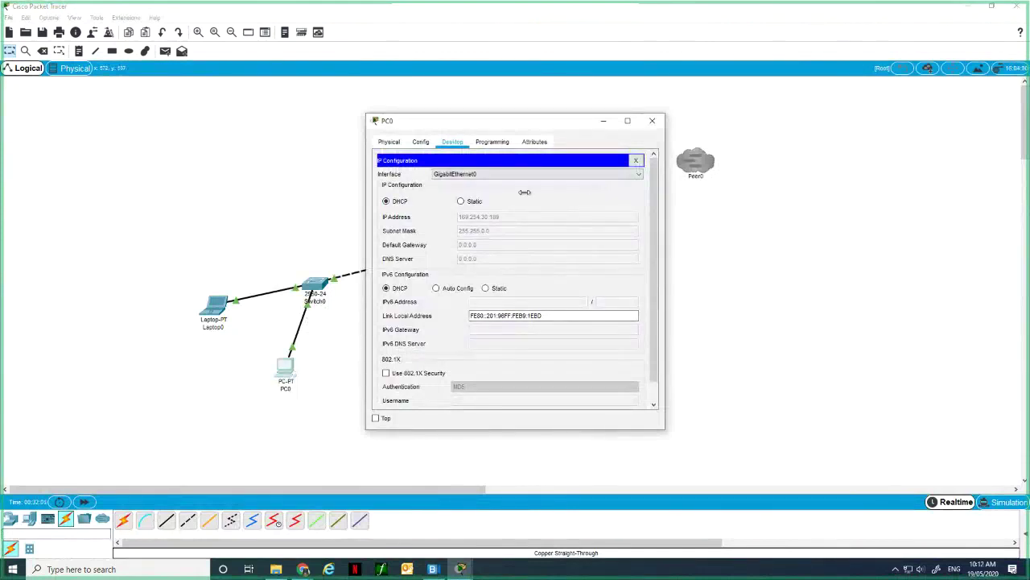
left_click(462, 201)
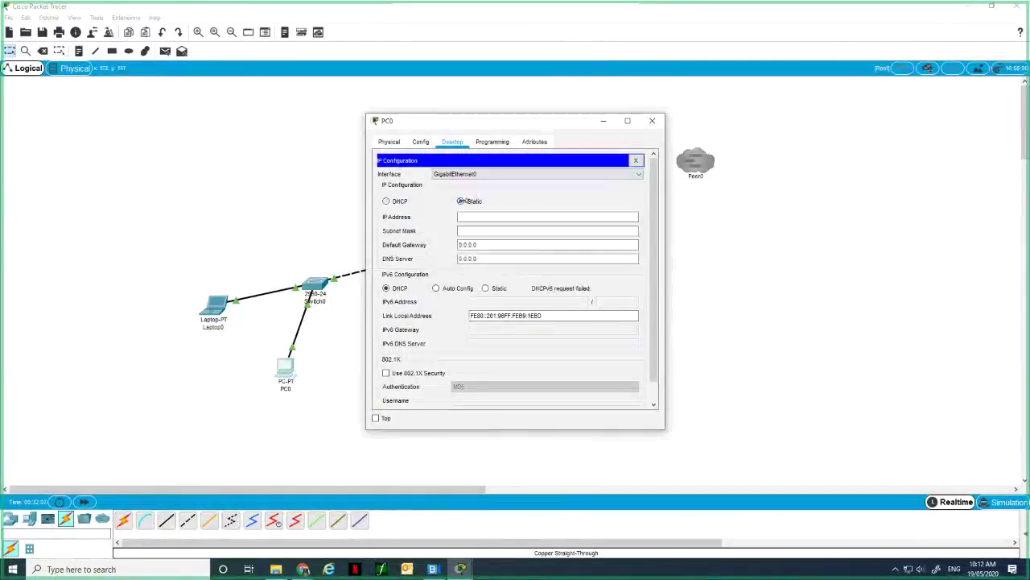
left_click(384, 200)
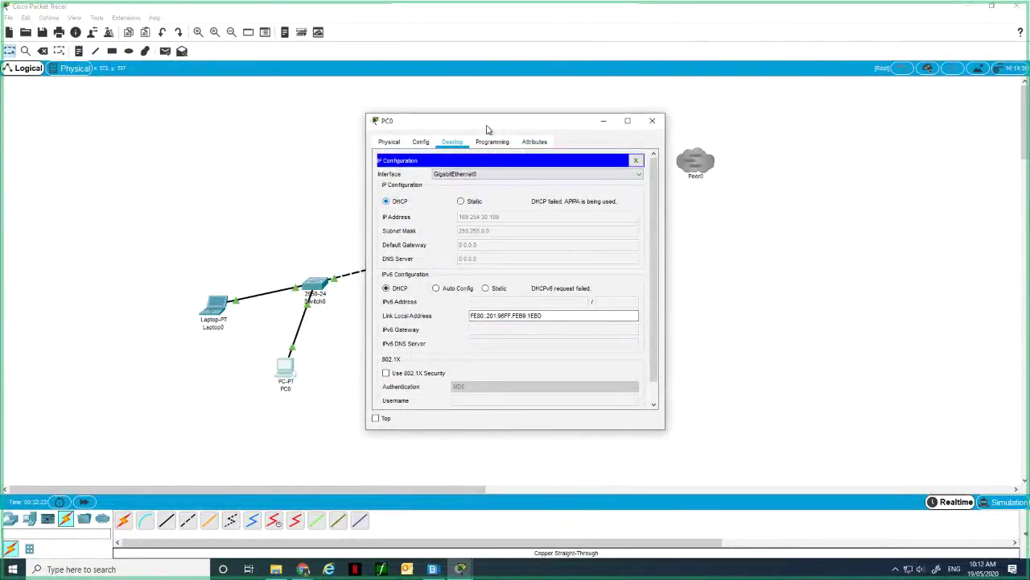
left_click_drag(487, 128, 592, 152)
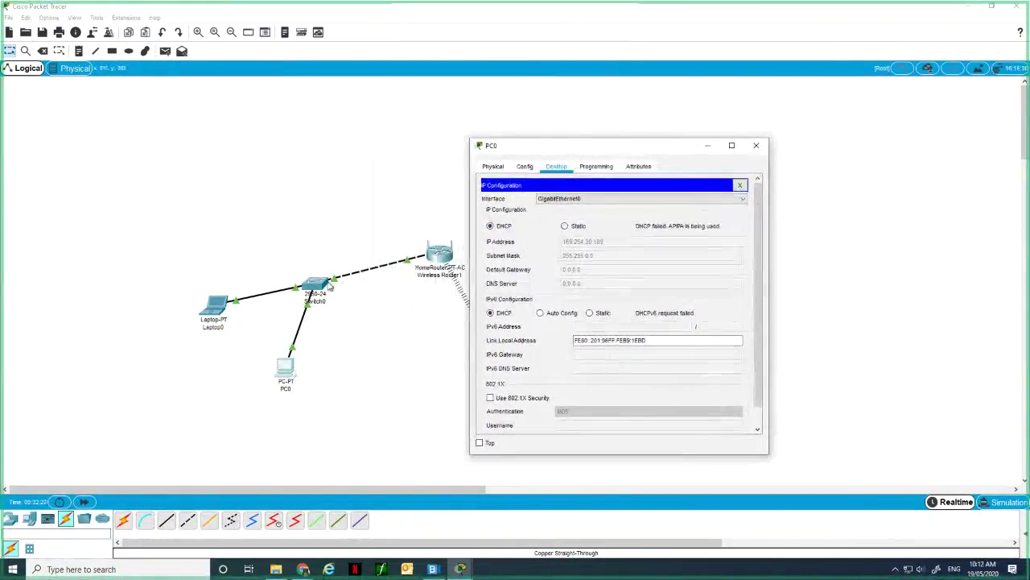
left_click(332, 283)
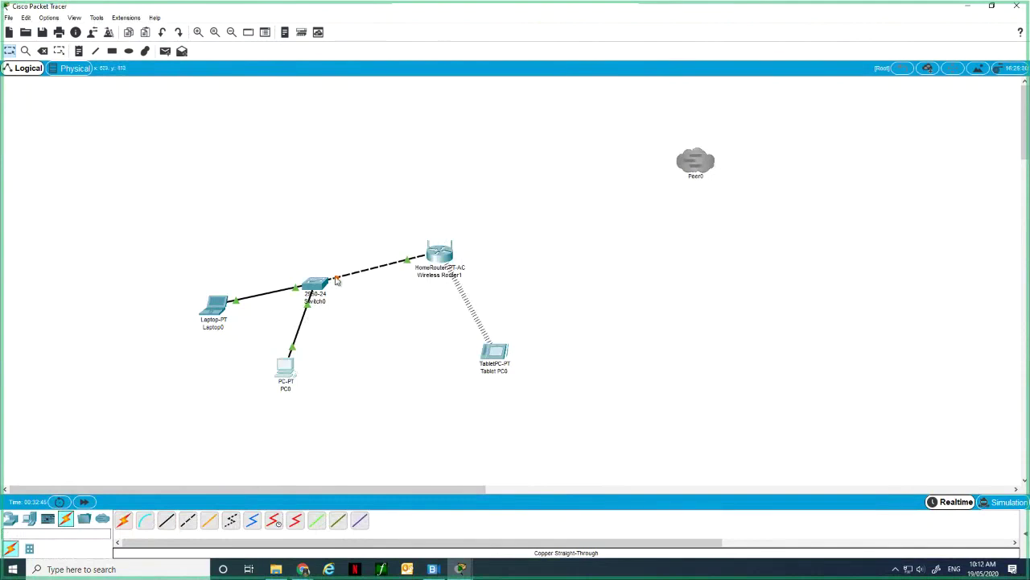
Delete PC0 and its cable from the network.
left_click_drag(337, 279, 400, 351)
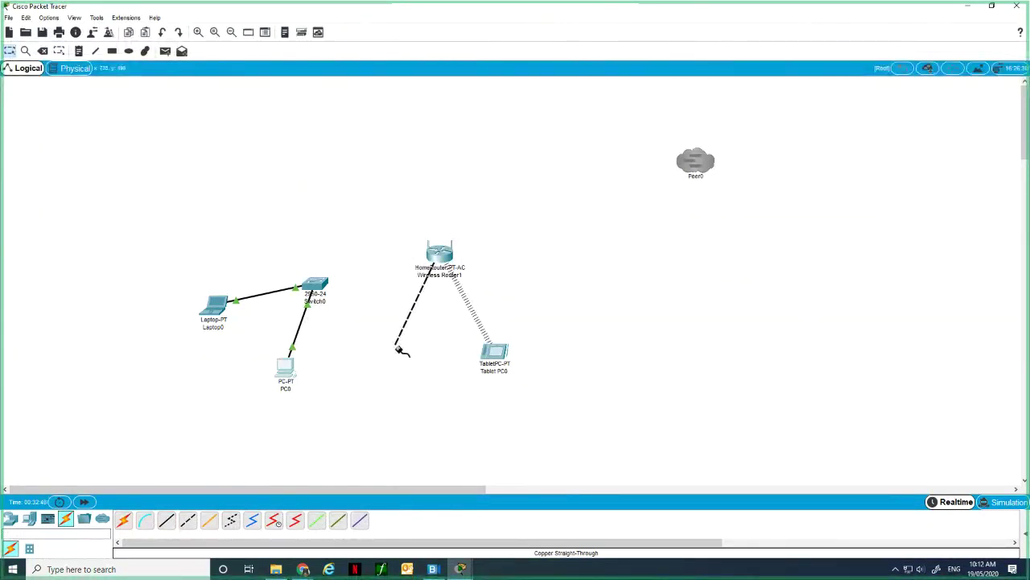
key("Delete")
left_click(475, 298)
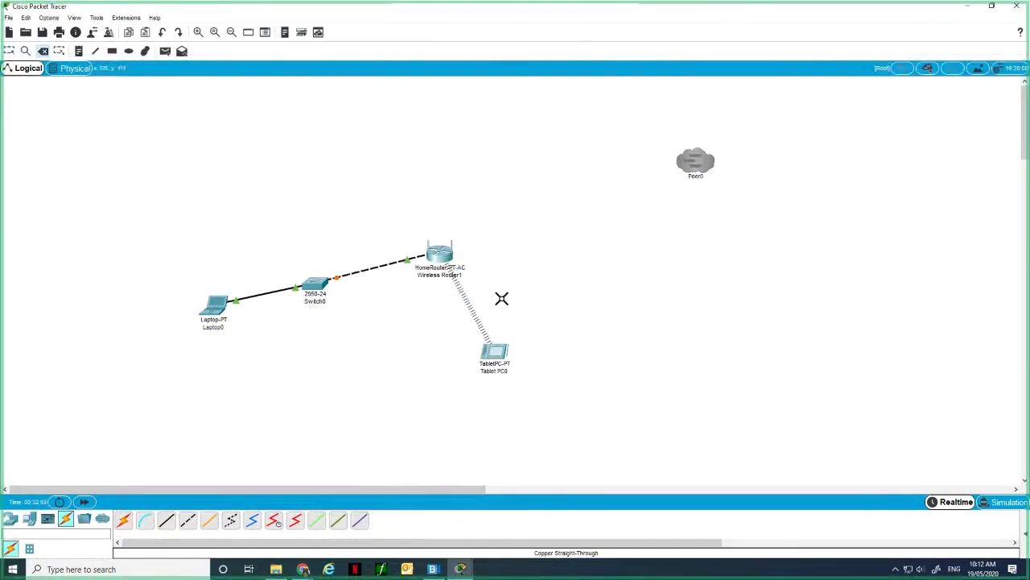
Delete the dashed Switch0–Wireless Router1 cable, undoing once and deleting it again.
left_click(396, 263)
left_click(162, 32)
key("Delete")
left_click(389, 265)
key("Escape")
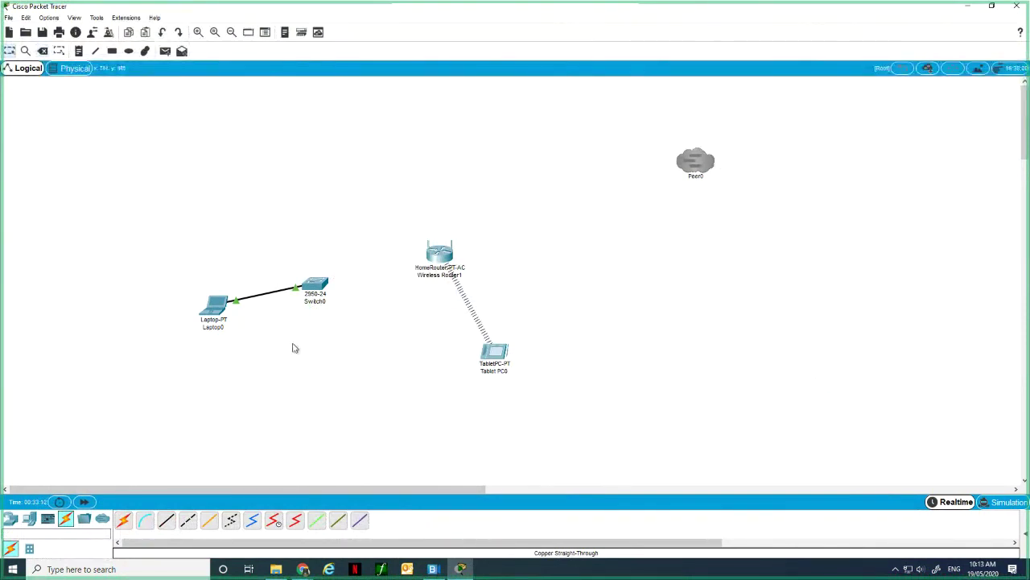
Add PC1 below Switch0 and cable its FastEthernet0 to Switch0 with copper straight-through.
left_click(30, 519)
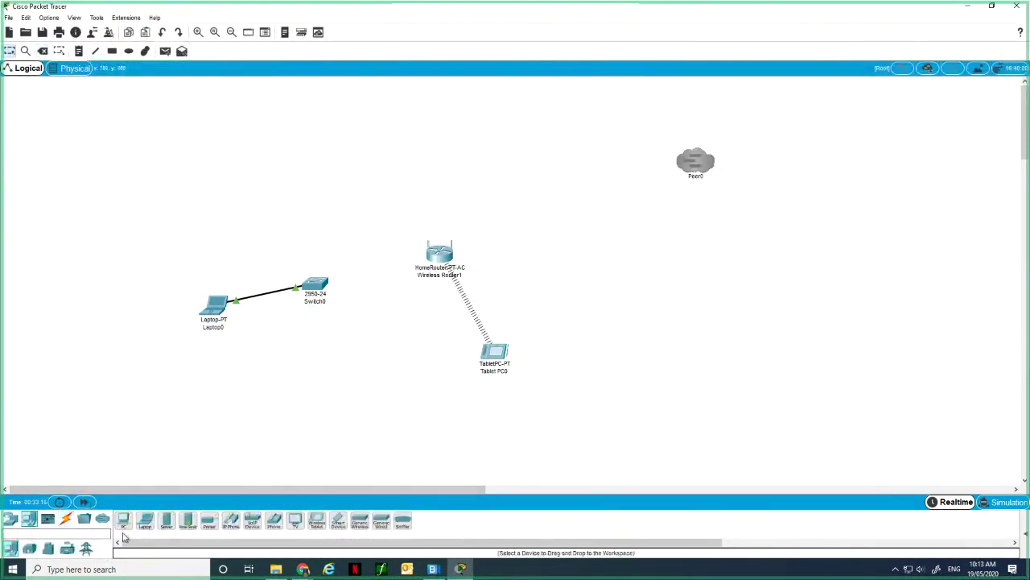
left_click_drag(127, 528, 299, 366)
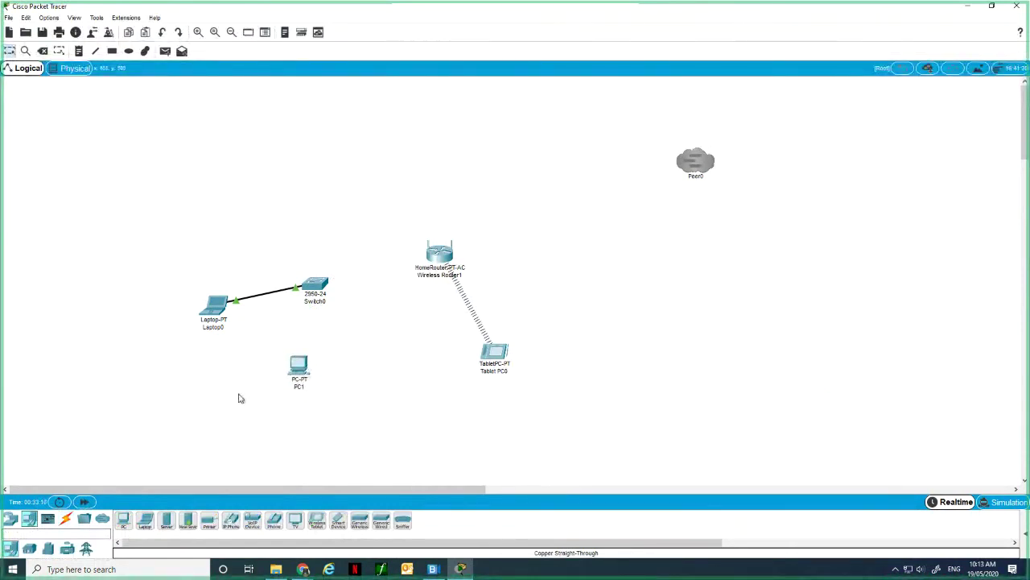
left_click(69, 520)
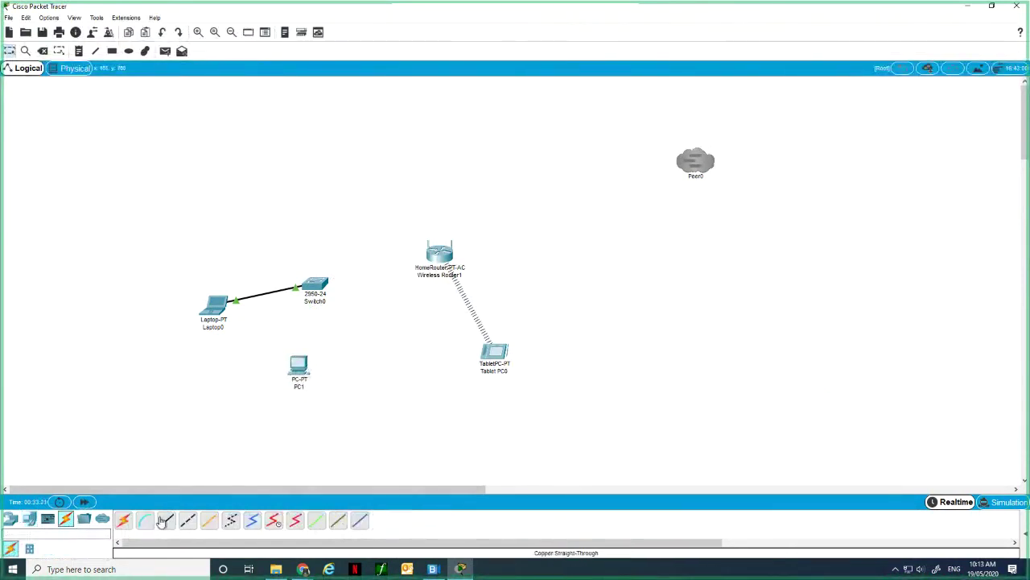
left_click(165, 520)
left_click(296, 365)
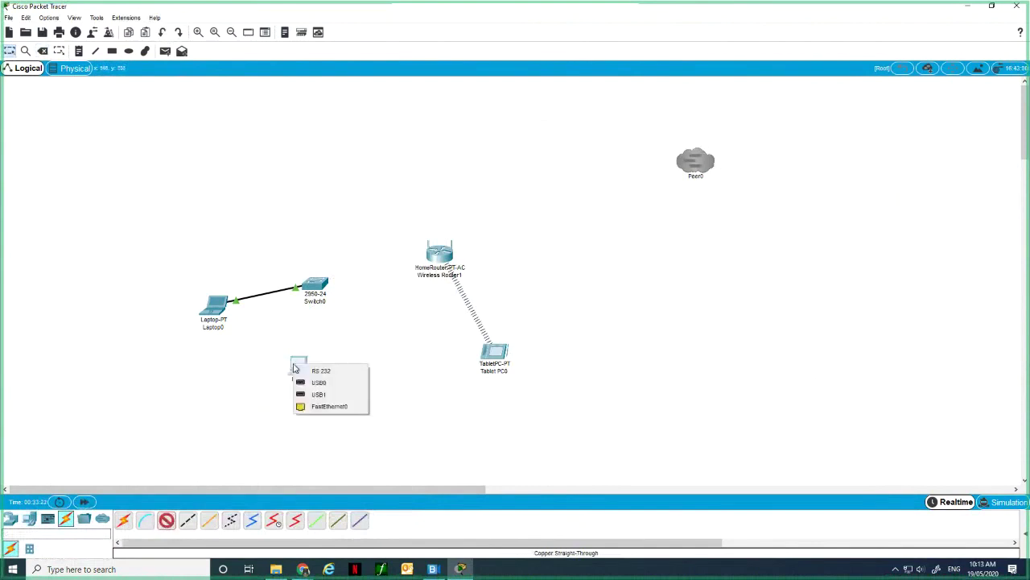
left_click(331, 406)
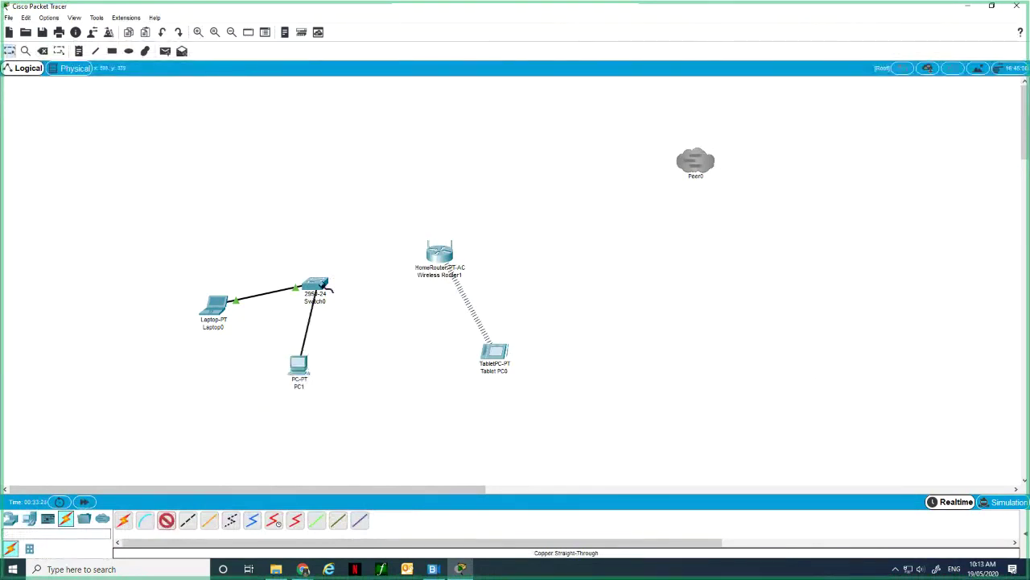
left_click(324, 285)
left_click(352, 301)
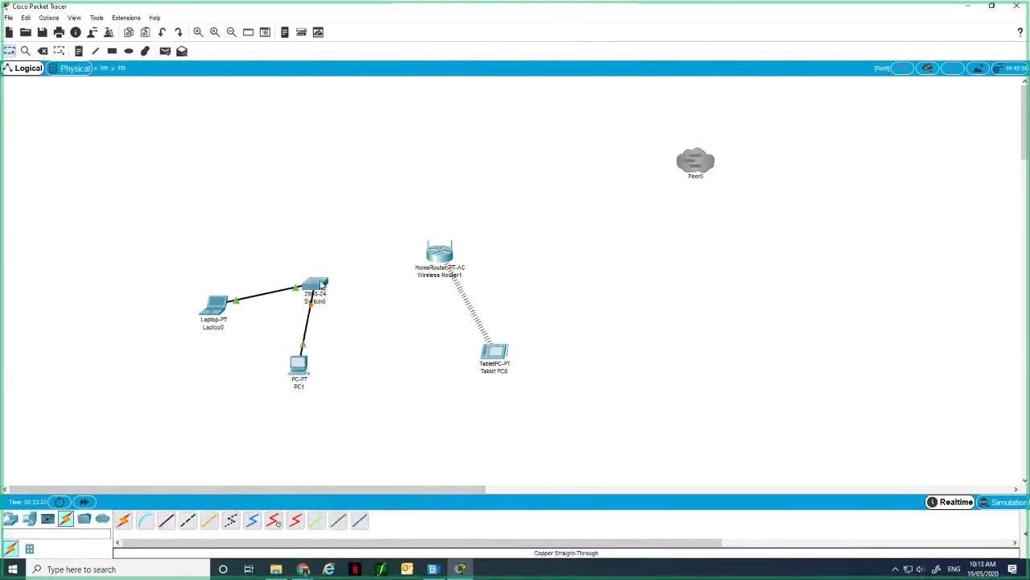
Connect Switch0 Fa0/4 to Wireless Router1 GigabitEthernet 1 with a copper straight-through cable.
left_click(165, 520)
left_click(324, 287)
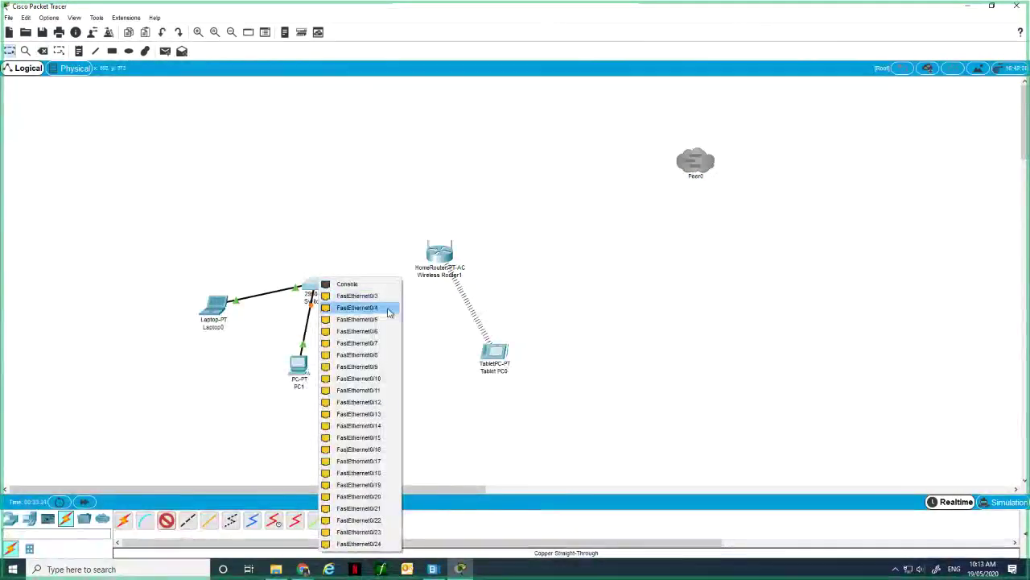
left_click(393, 315)
left_click(438, 253)
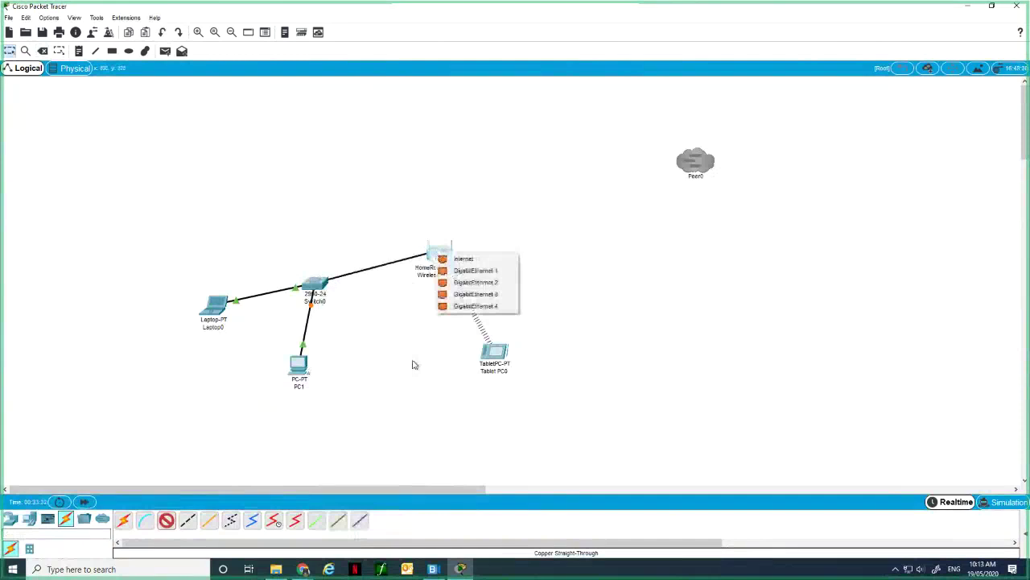
left_click(479, 272)
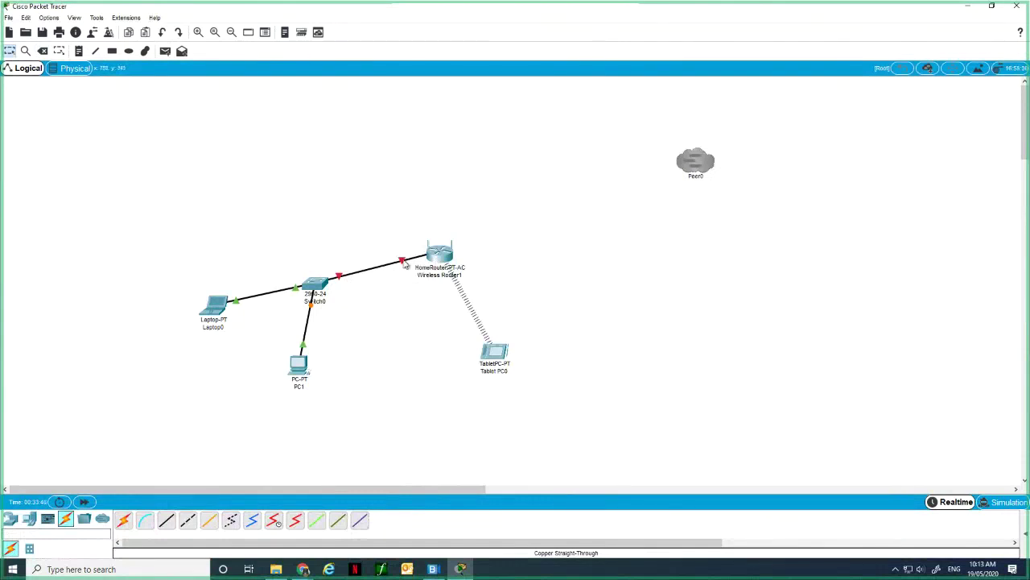
mouse_move(405, 265)
left_click(439, 256)
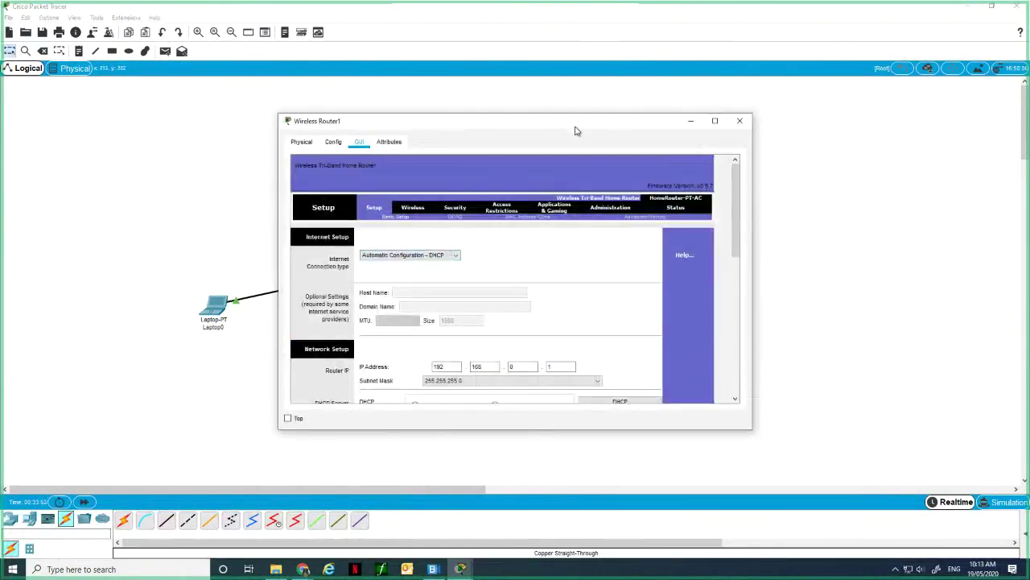
left_click_drag(576, 130, 661, 95)
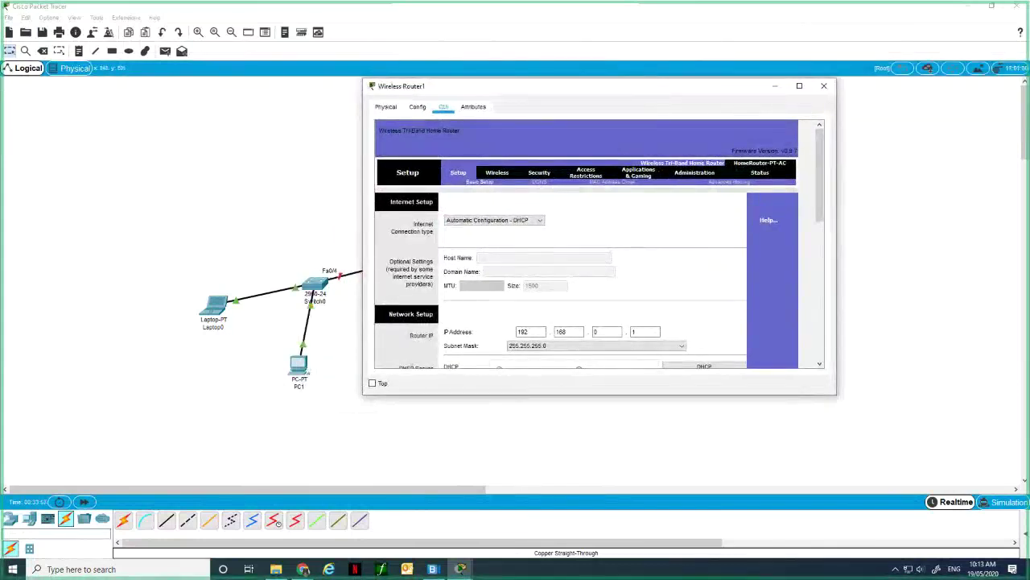
left_click_drag(618, 394, 618, 475)
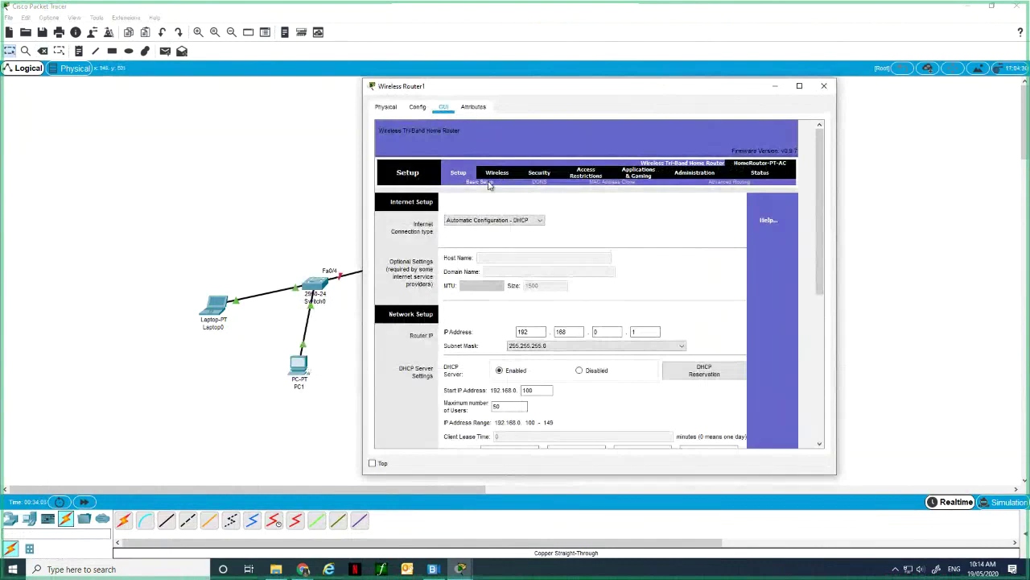
scroll(570, 258, "down", 1)
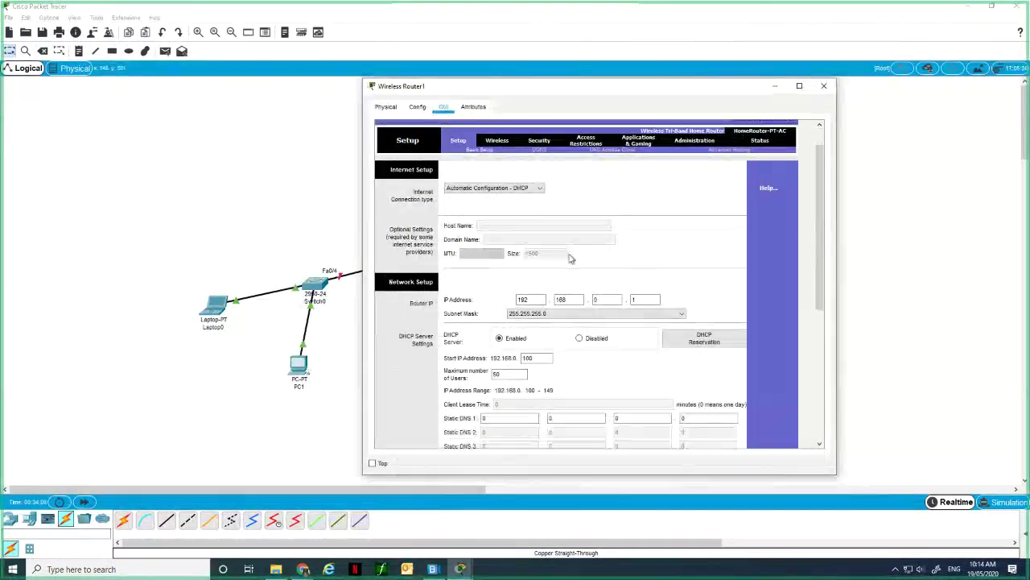
scroll(570, 257, "down", 6)
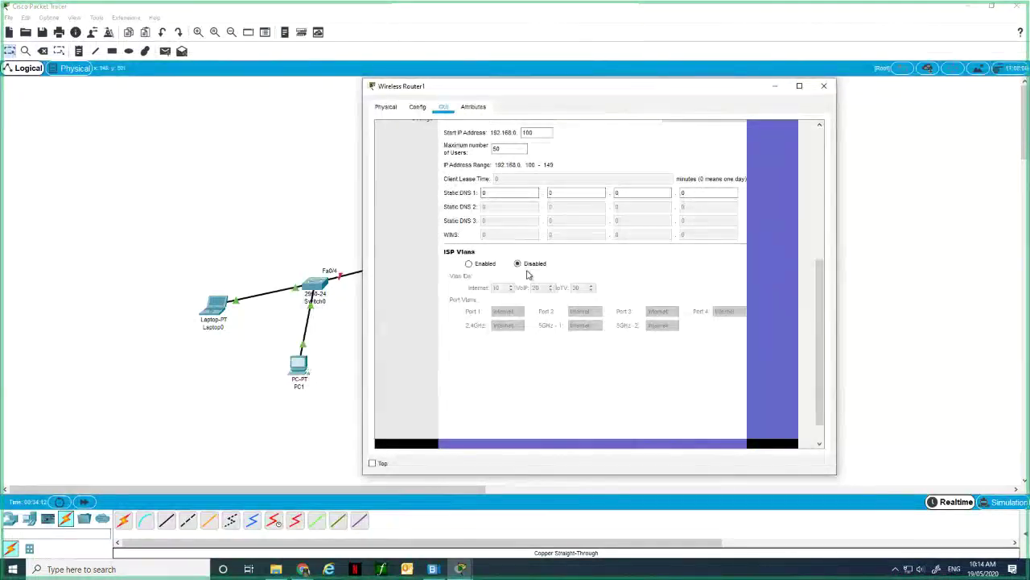
scroll(529, 275, "up", 2)
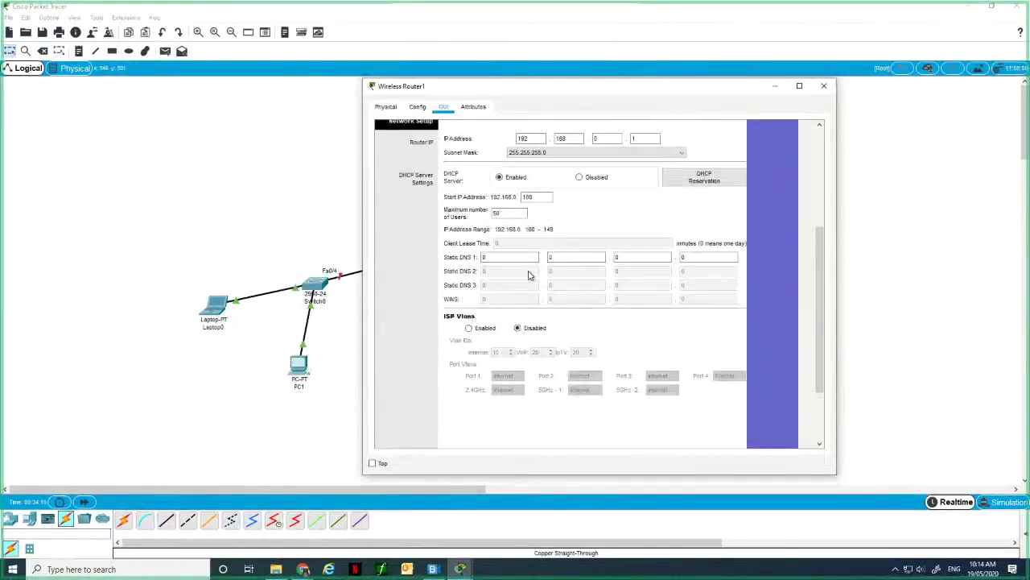
scroll(529, 275, "up", 4)
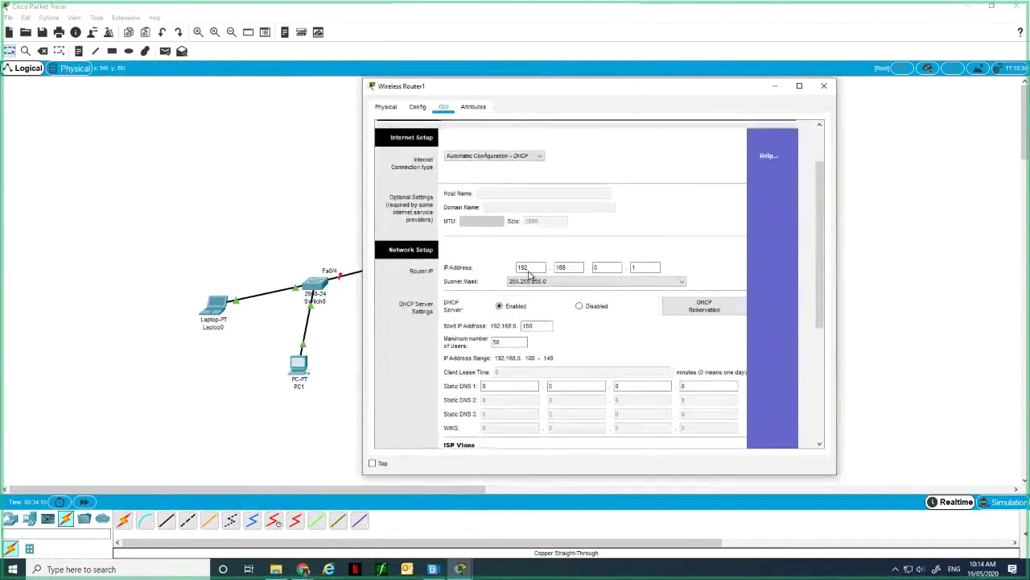
scroll(528, 276, "up", 2)
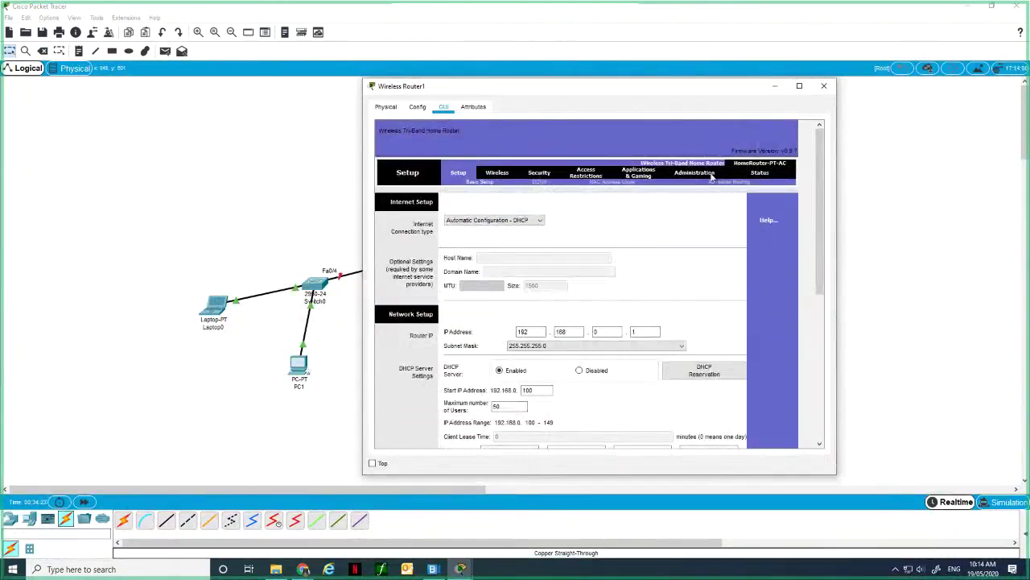
left_click(760, 172)
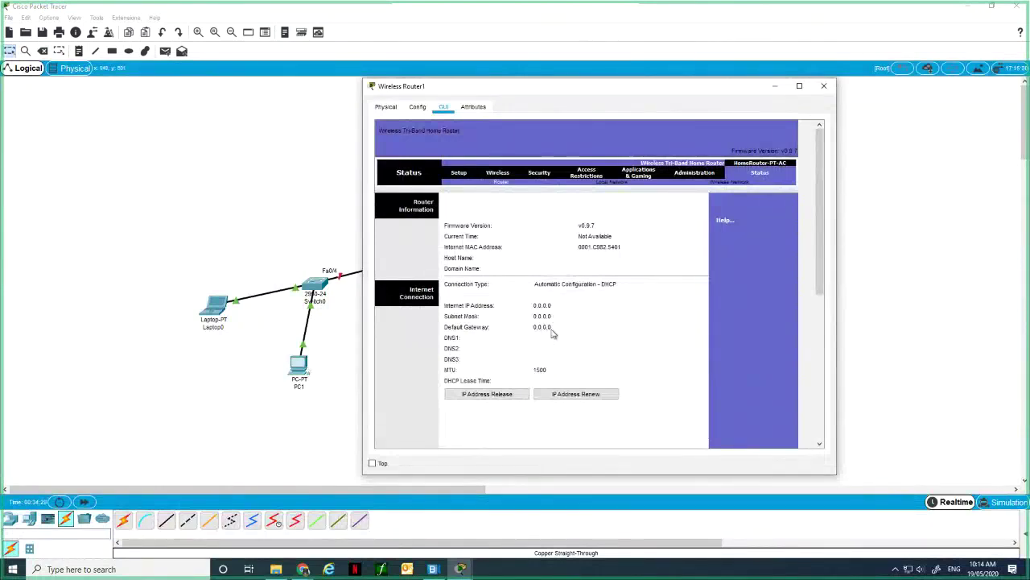
left_click(622, 184)
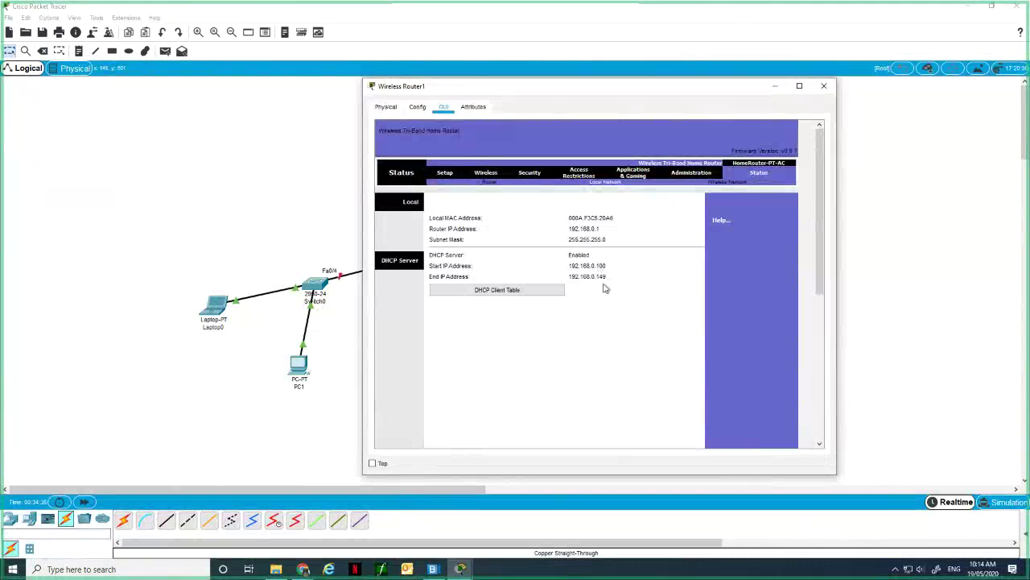
left_click(446, 173)
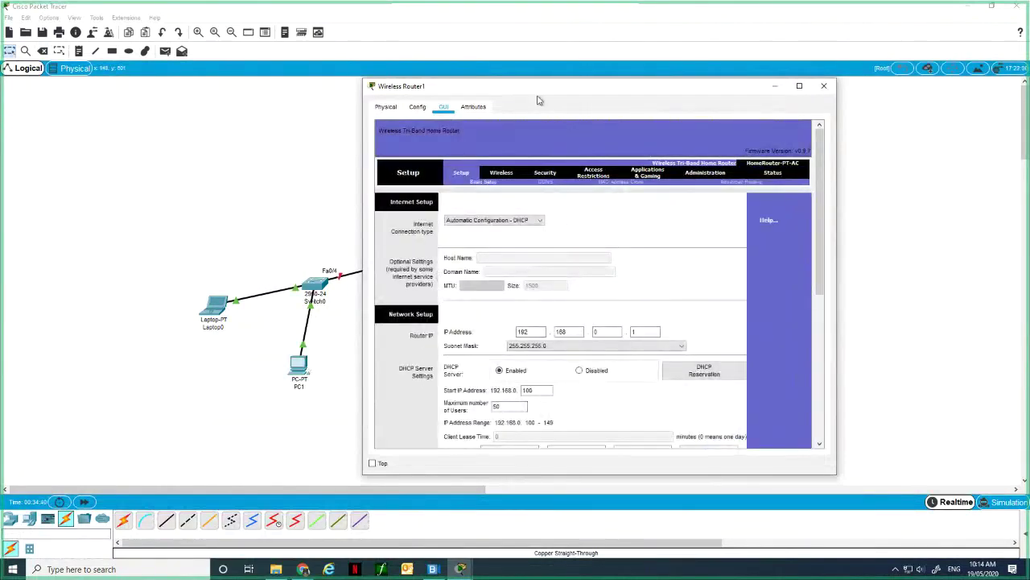
left_click_drag(541, 88, 677, 80)
left_click(370, 273)
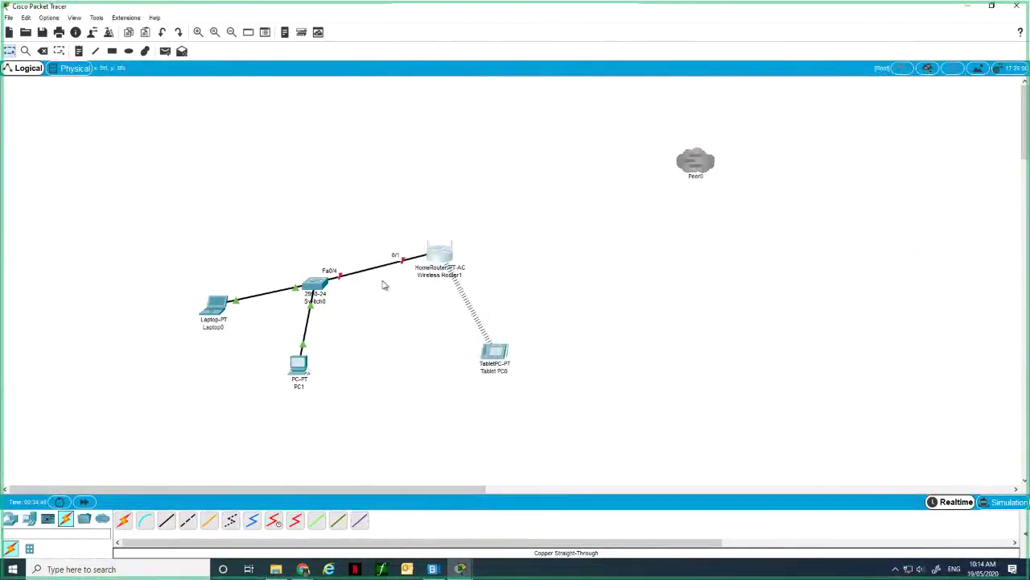
Accidentally delete Wireless Router1 with its links, then restore them with Undo.
key("Delete")
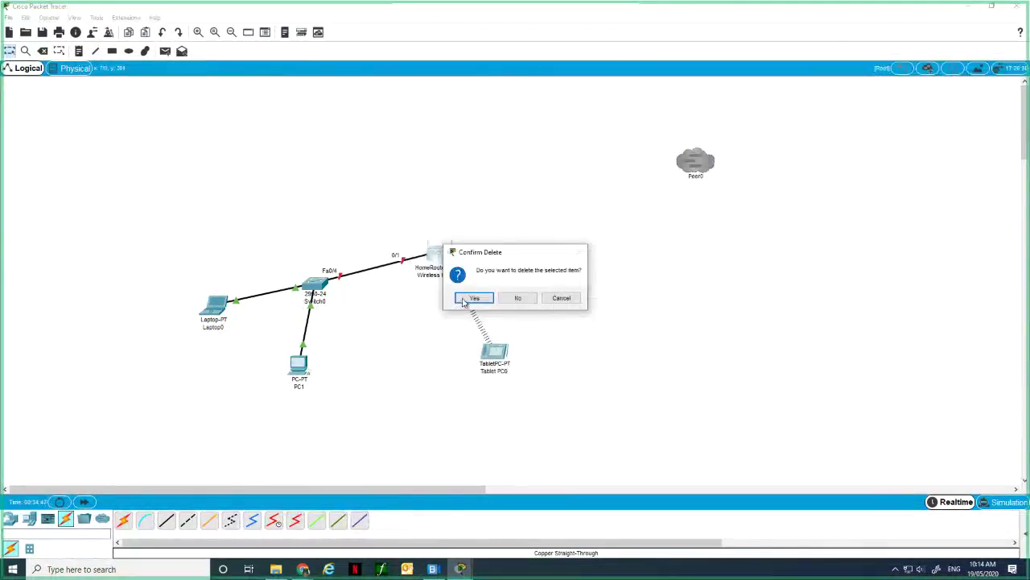
left_click(576, 297)
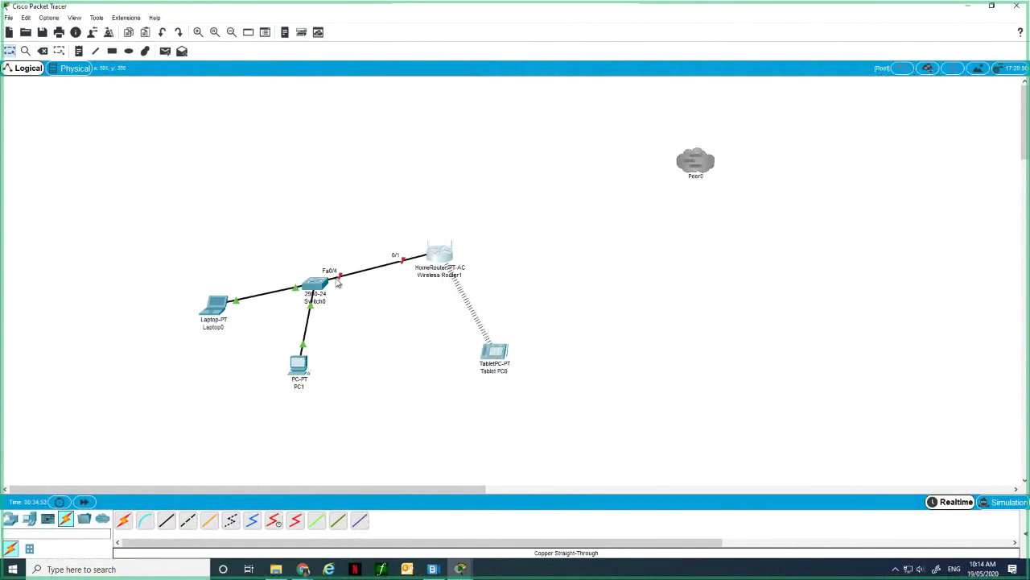
left_click_drag(342, 280, 368, 299)
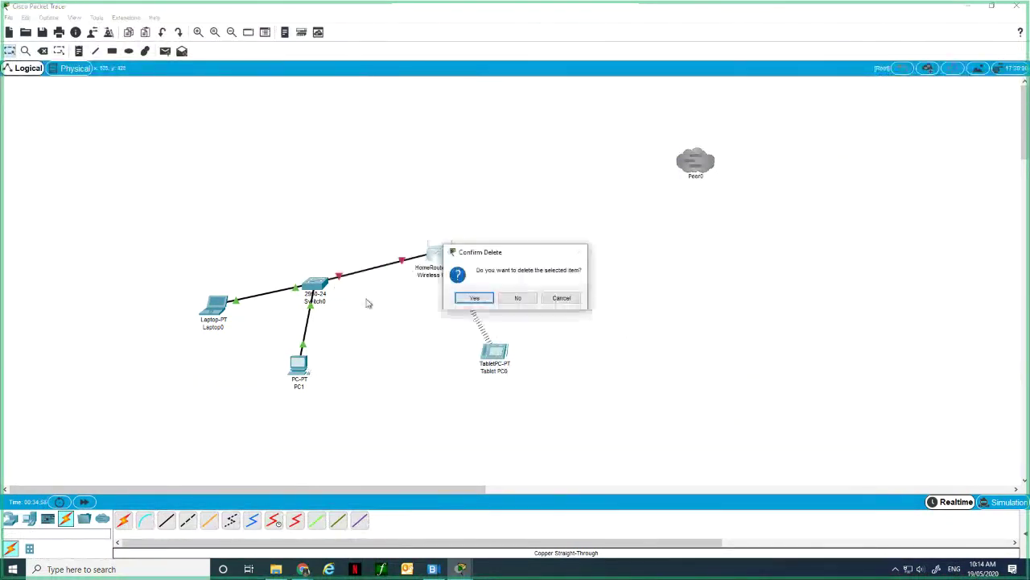
left_click(475, 299)
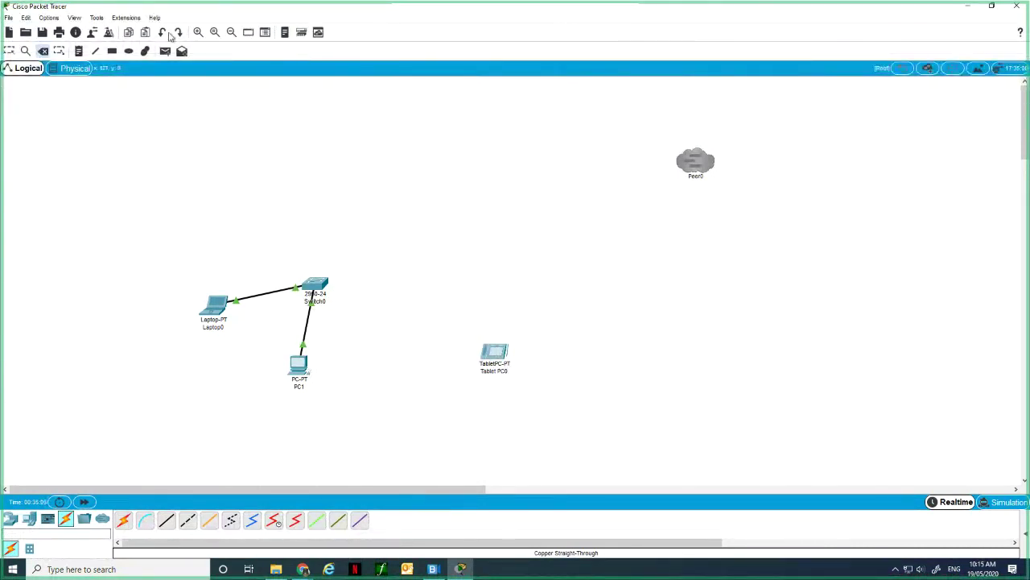
left_click(164, 33)
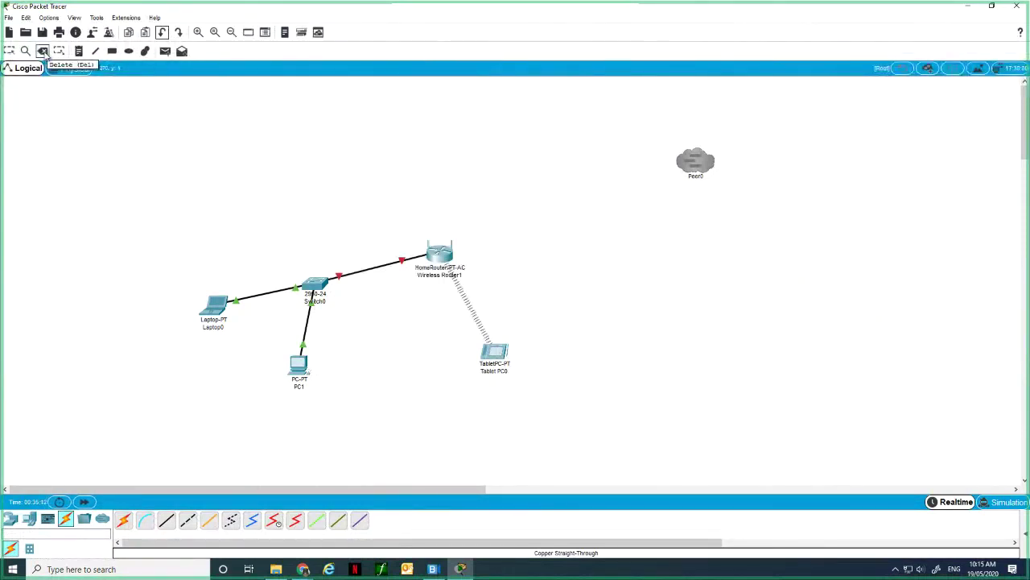
Remove the Switch0–Wireless Router1 link using the Delete tool.
left_click(43, 52)
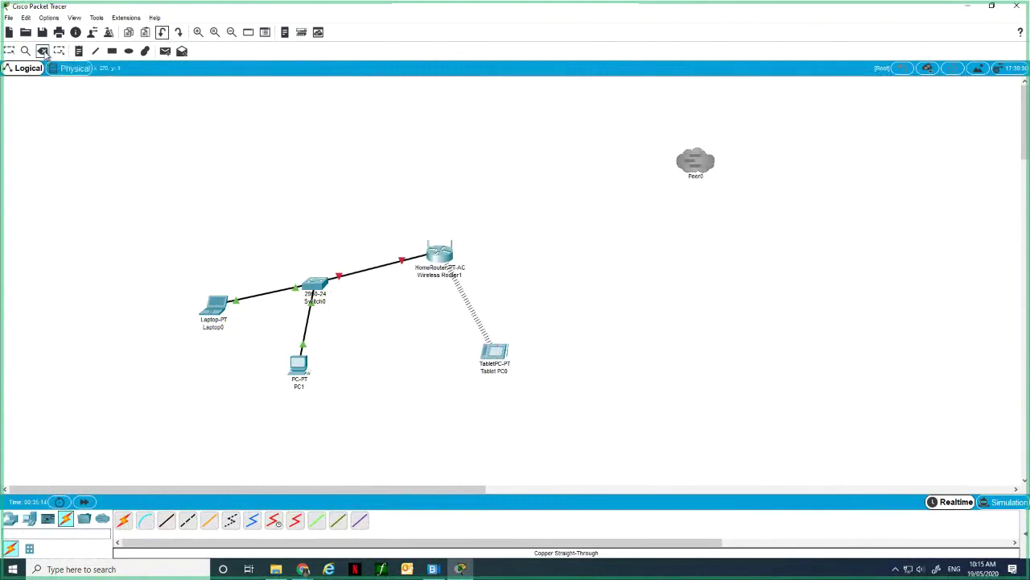
left_click(357, 274)
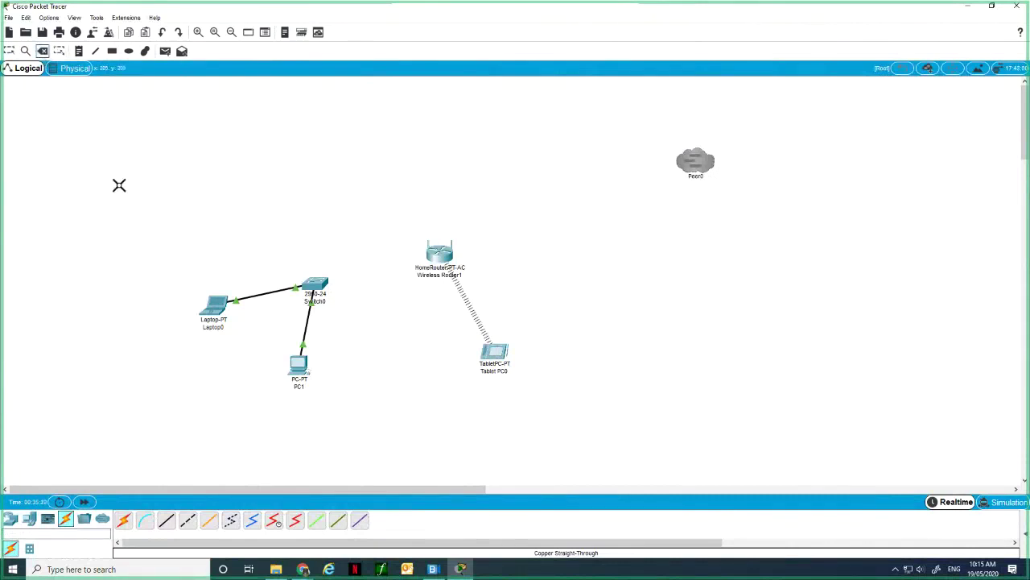
left_click(25, 51)
Run a copper straight-through cable from Switch0 Fa0/3 to Wireless Router1 GigabitEthernet 2.
left_click(26, 52)
left_click(166, 521)
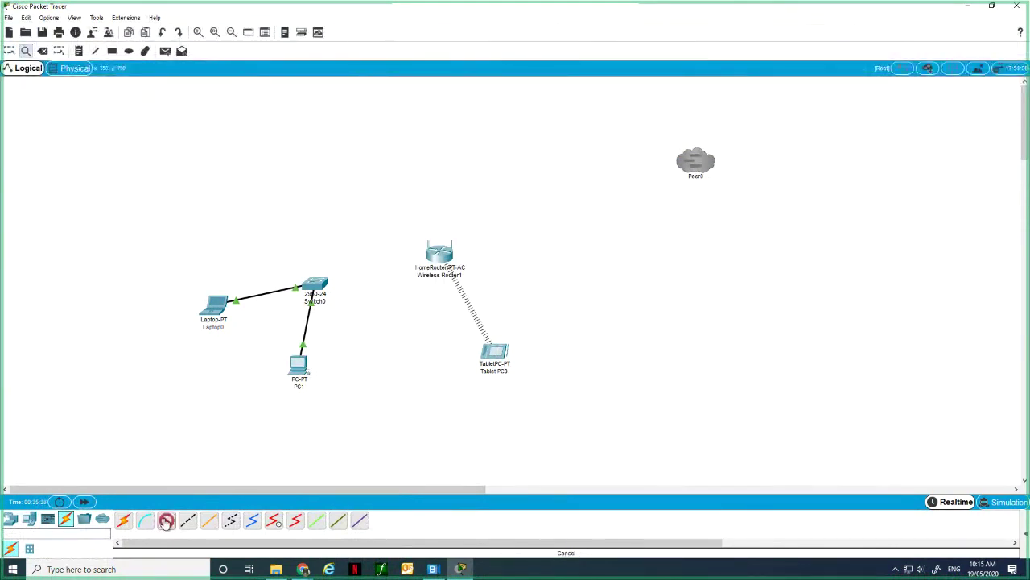
left_click(320, 282)
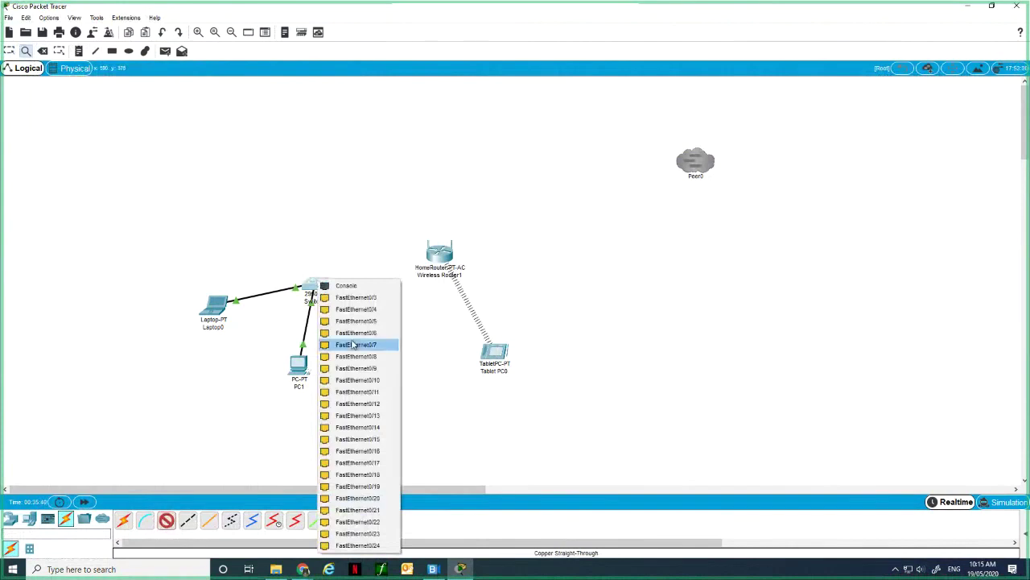
left_click(359, 298)
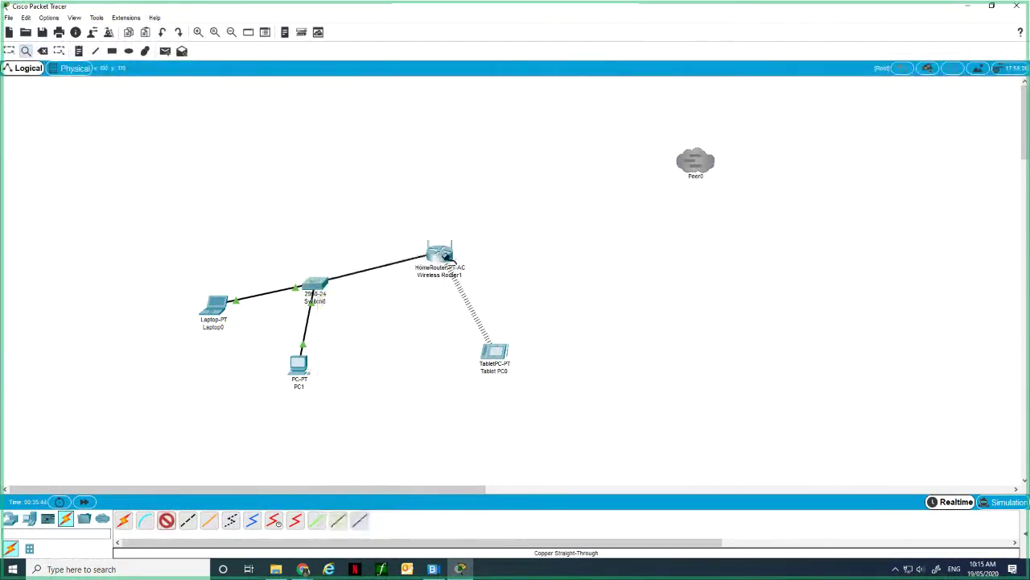
left_click(444, 256)
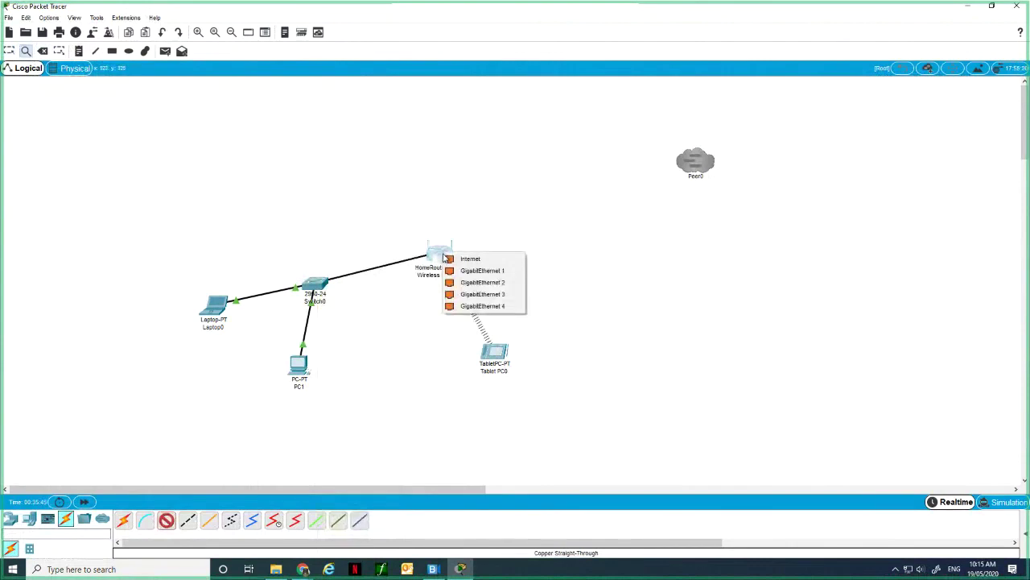
left_click(481, 284)
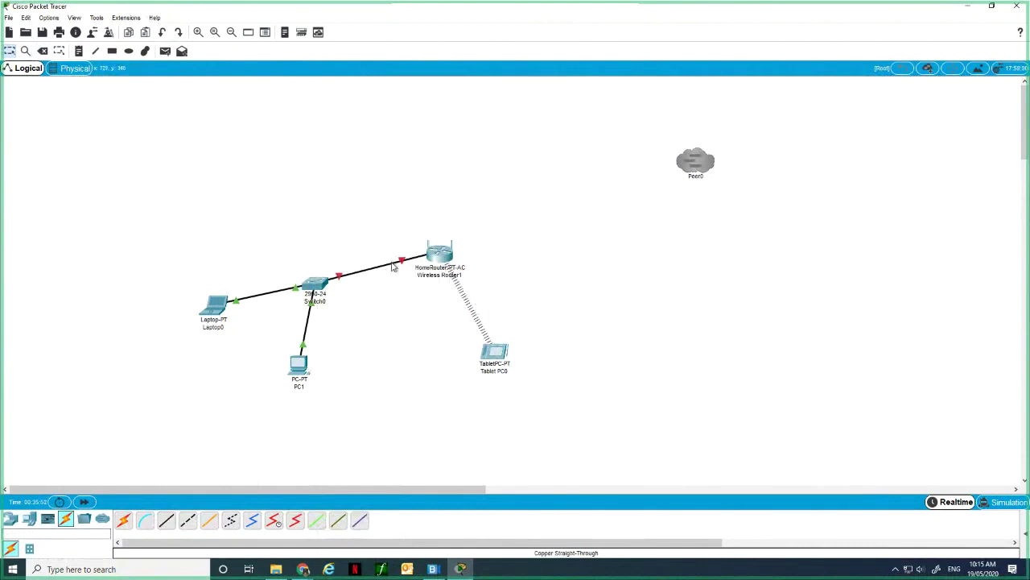
left_click(42, 51)
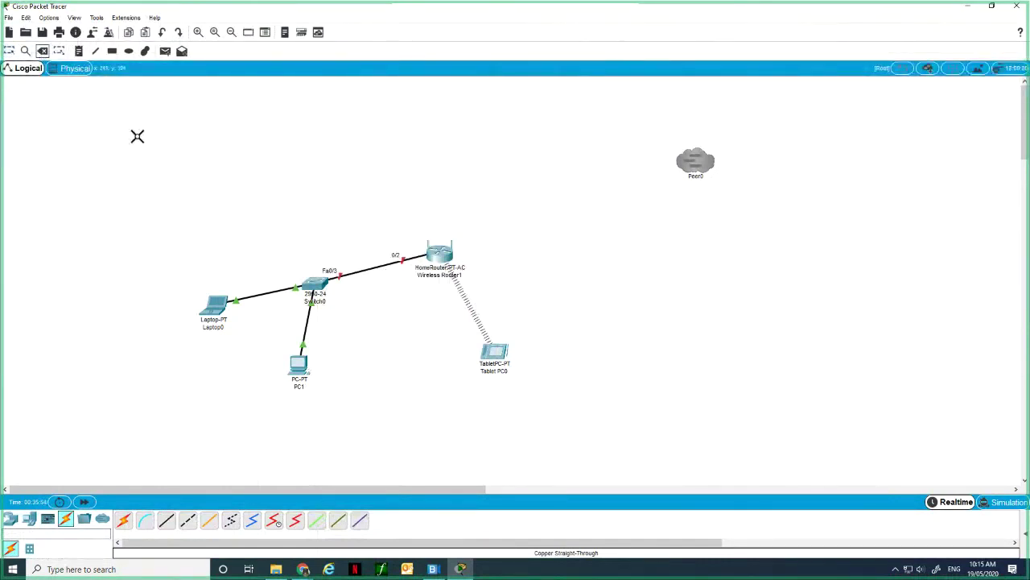
Delete the red-lit link and cross-over cable Wireless Router1 GigabitEthernet 1 to a Switch0 port.
left_click(353, 274)
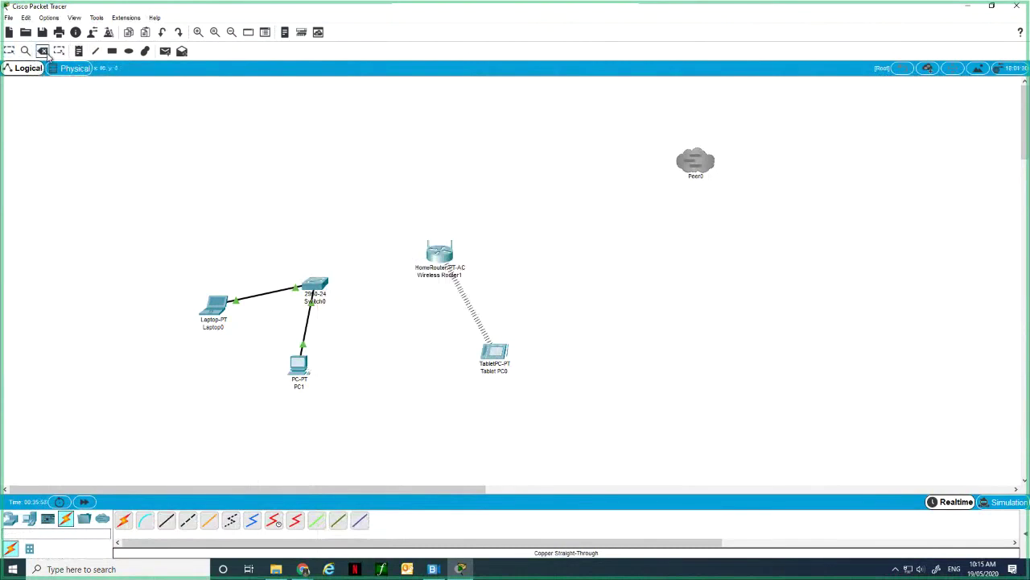
left_click(187, 521)
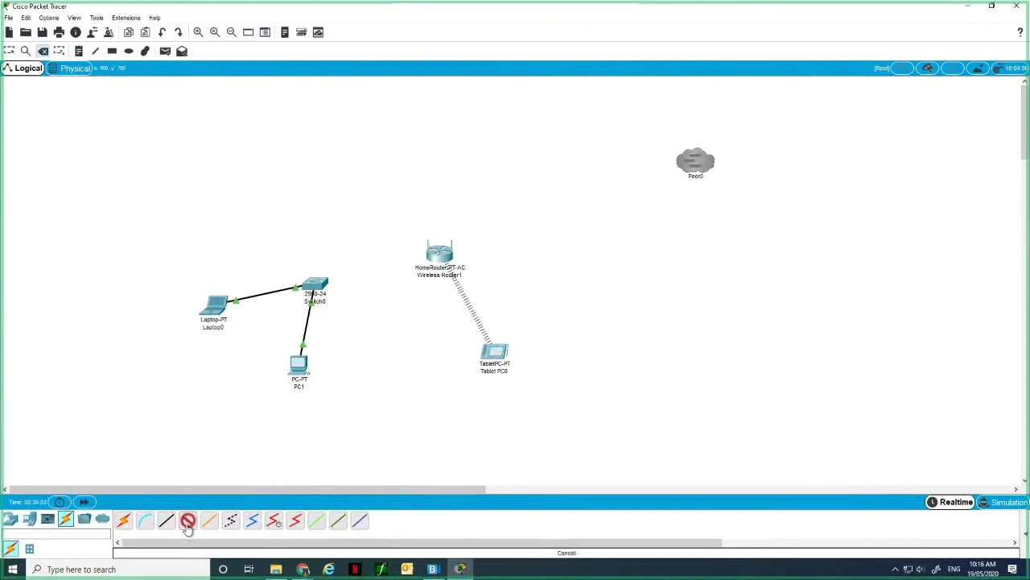
left_click(437, 253)
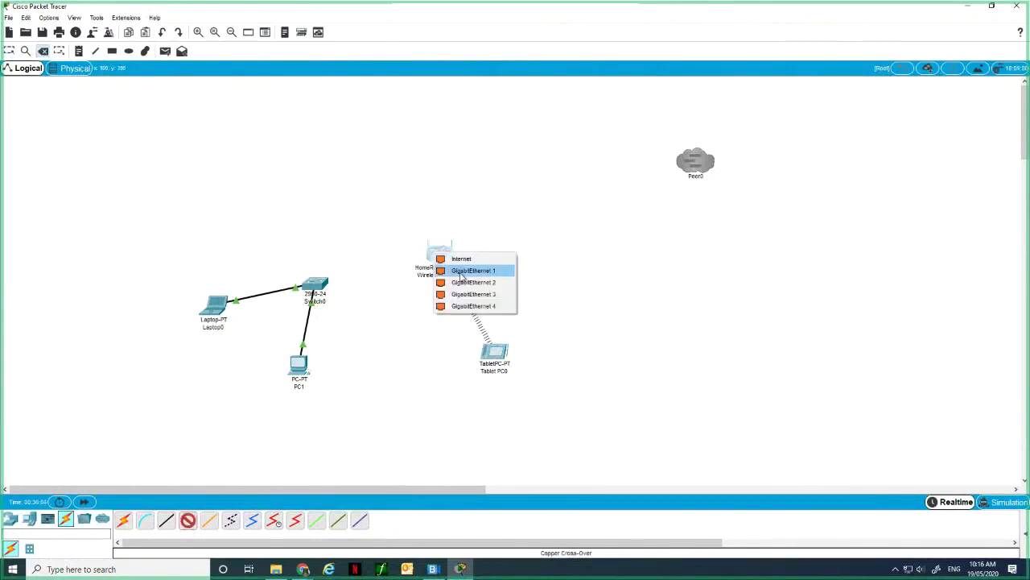
left_click(465, 270)
left_click(320, 284)
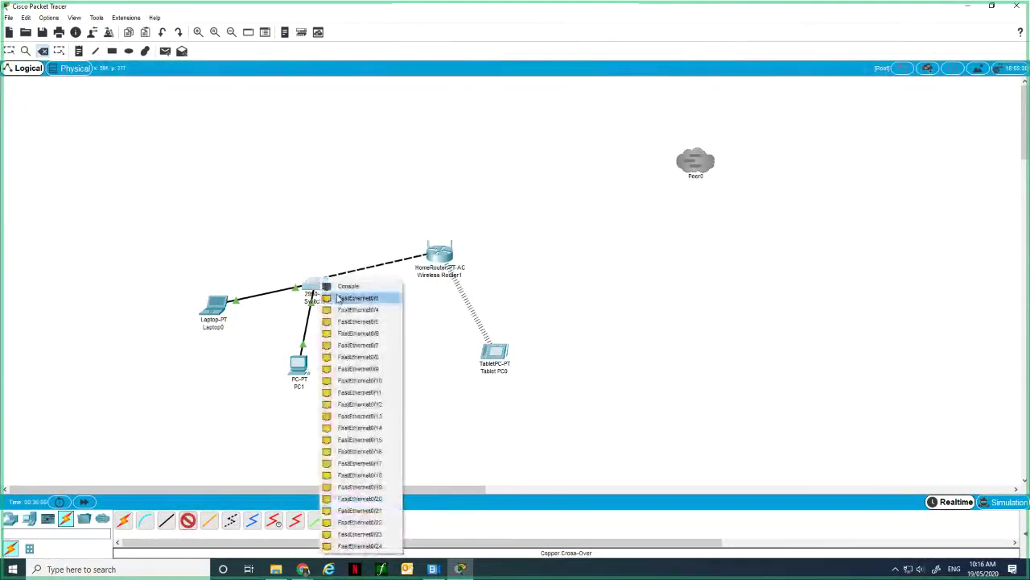
left_click(360, 547)
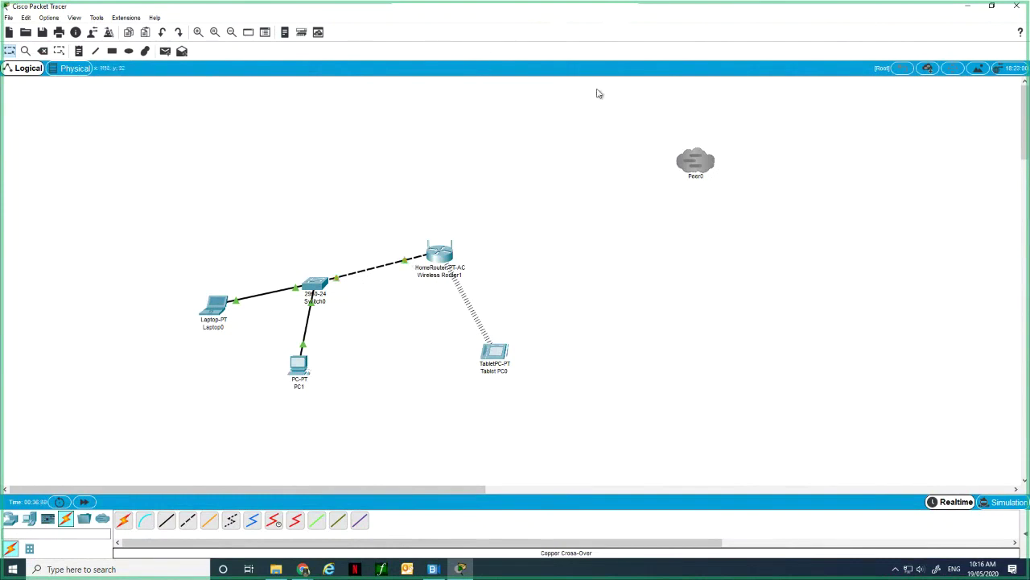
Switch PC1's IP configuration to DHCP so it receives 192.168.0.101.
left_click(299, 373)
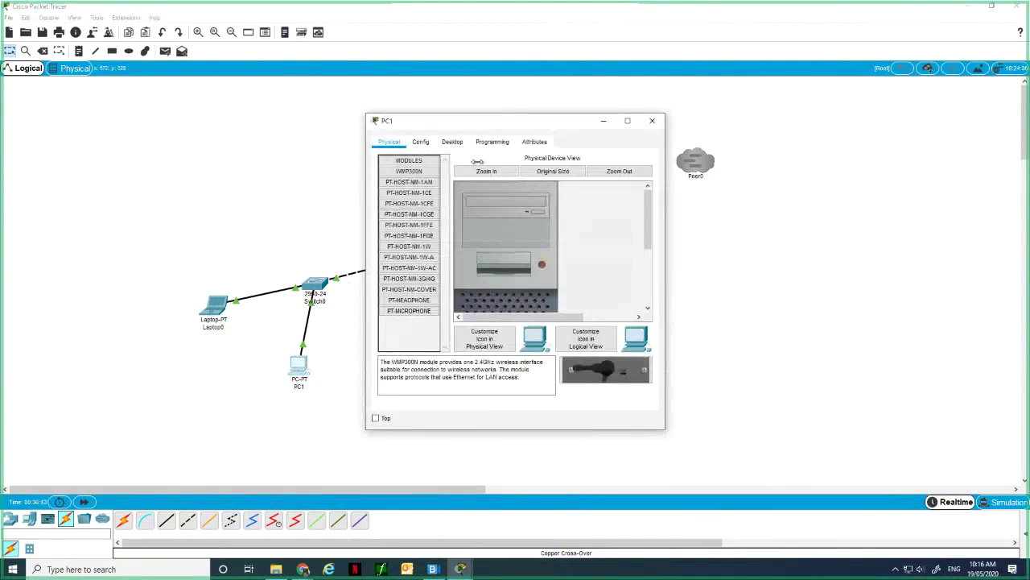
left_click(421, 142)
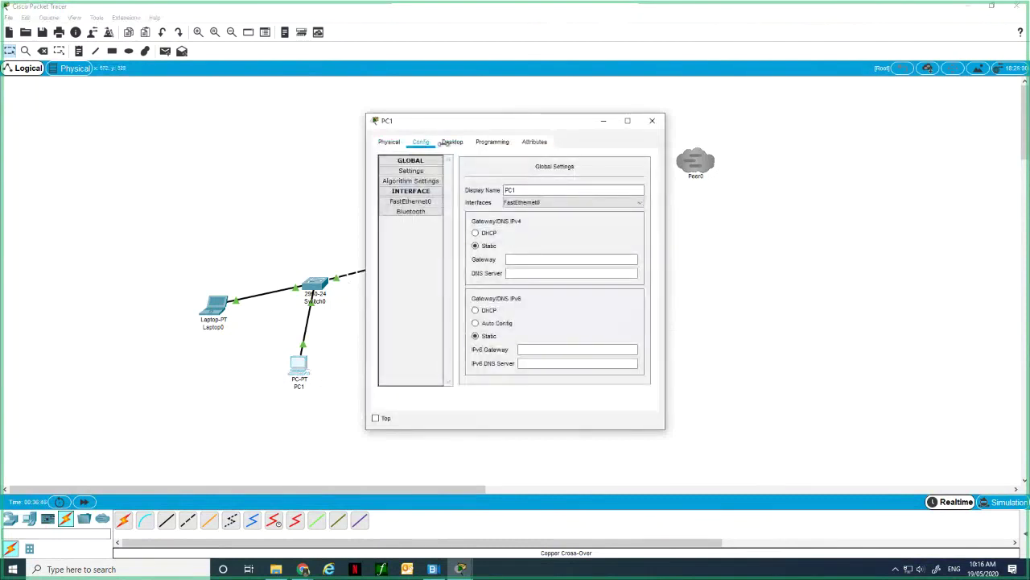
left_click(449, 142)
left_click(408, 180)
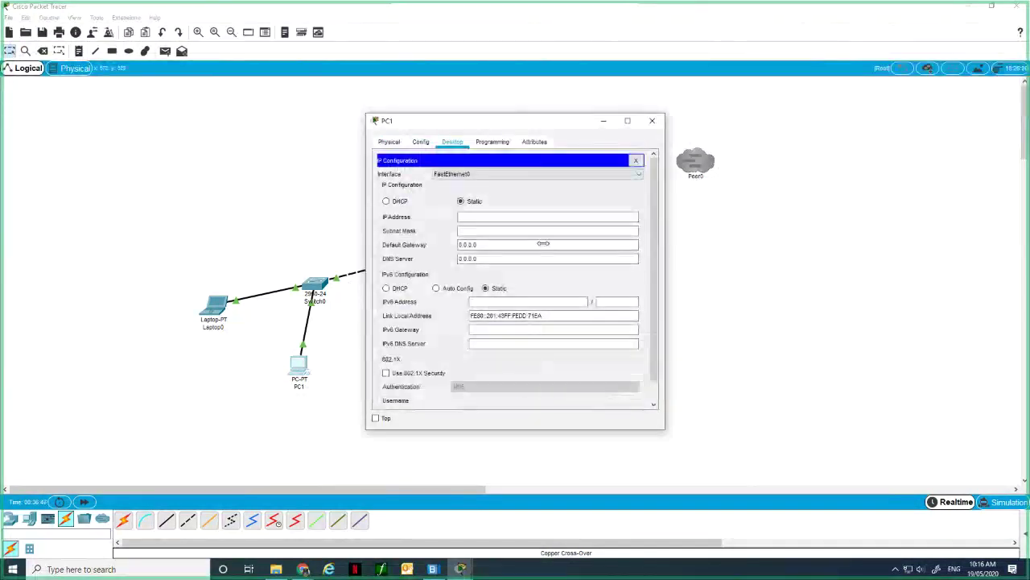
left_click(387, 201)
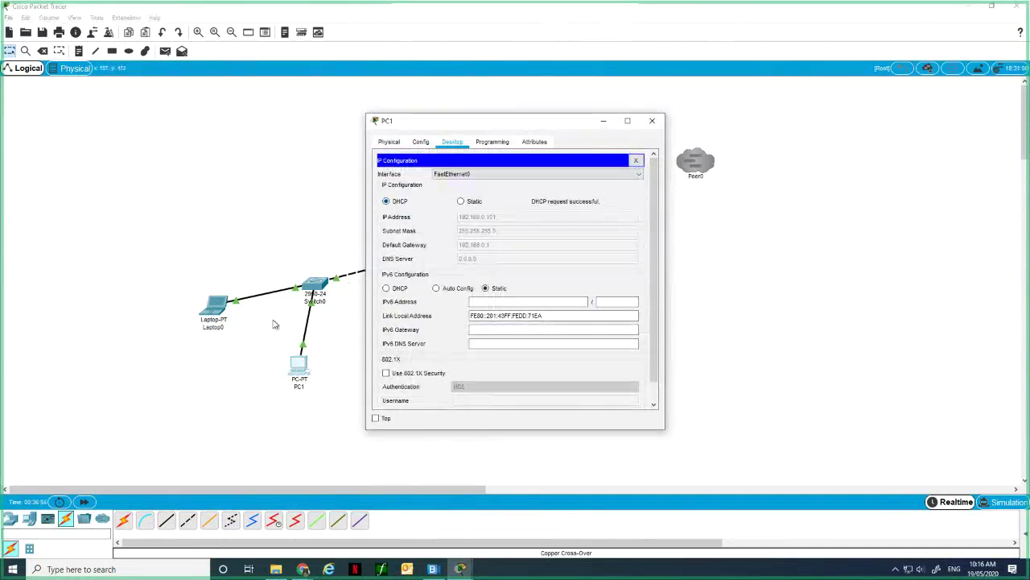
Switch Laptop0's IP configuration to DHCP for 192.168.0.102, then close its window.
left_click(219, 310)
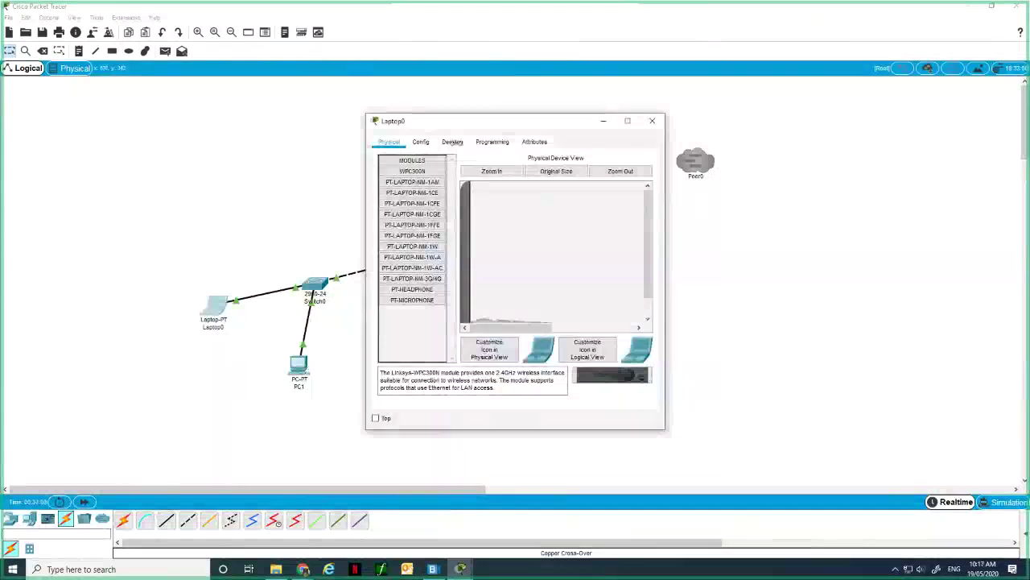
left_click(453, 142)
left_click(402, 207)
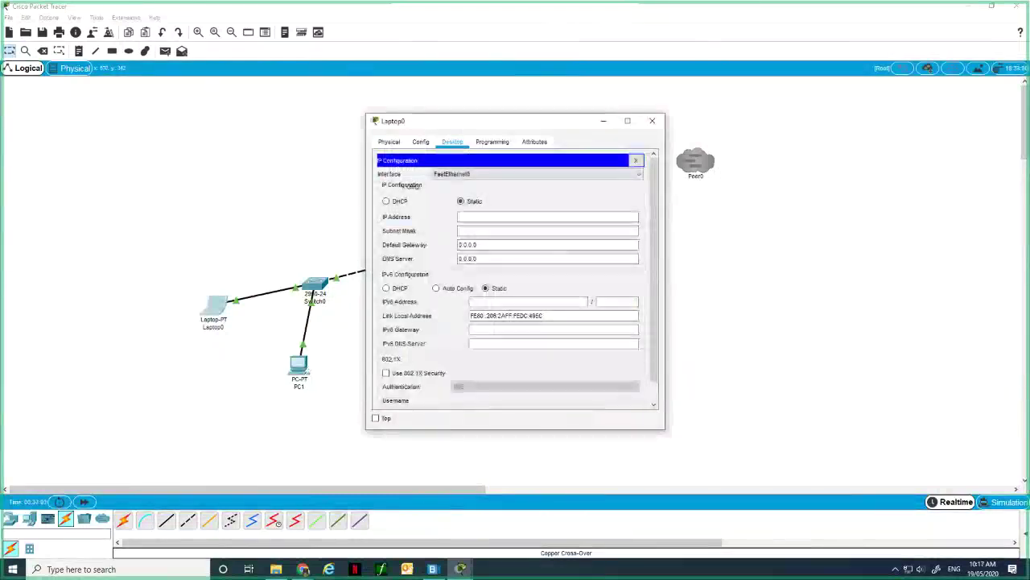
left_click(401, 205)
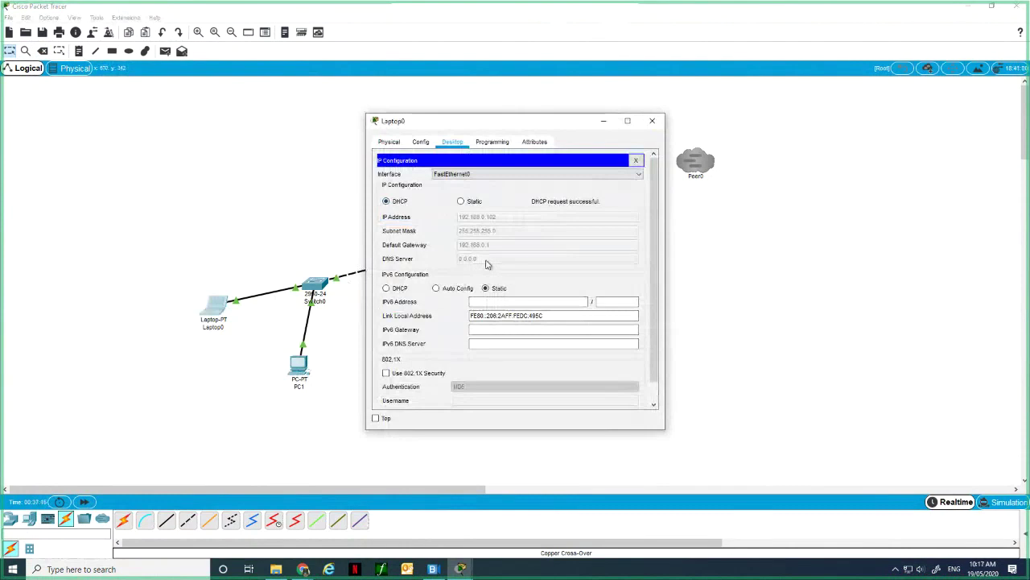
left_click(654, 122)
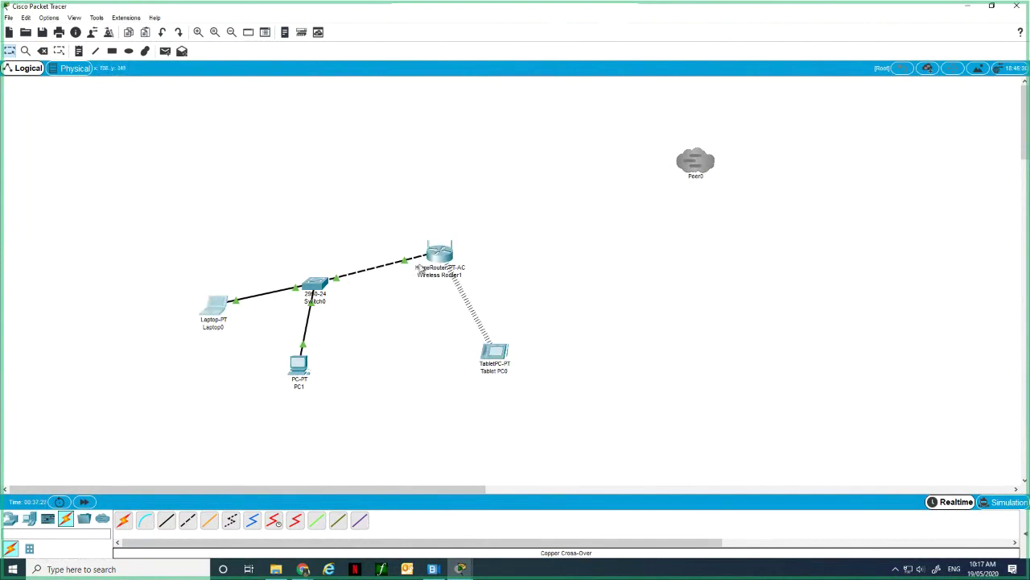
mouse_move(419, 270)
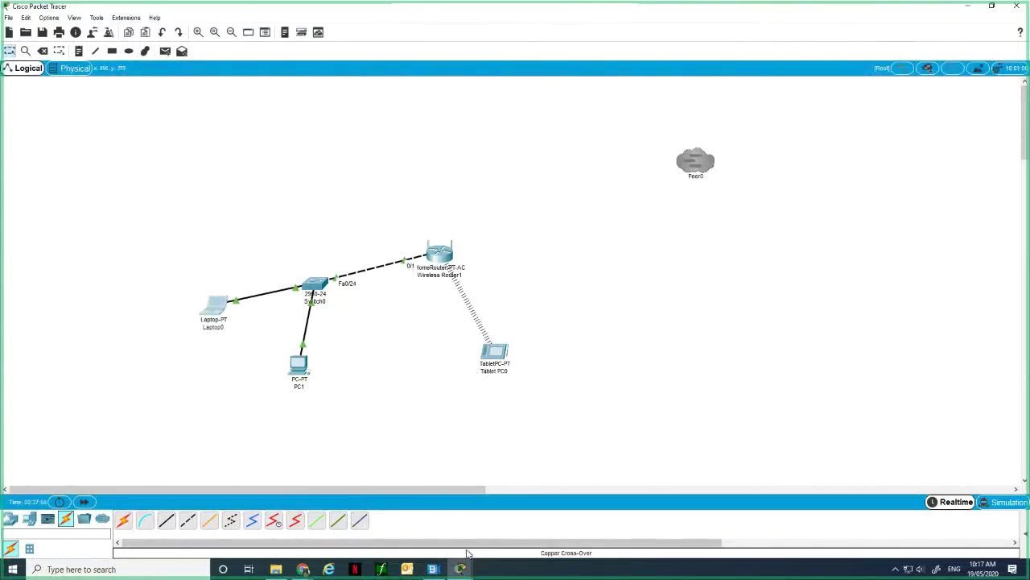
Close PC1's window and exit Packet Tracer, cancelling the save and choosing No.
mouse_move(465, 569)
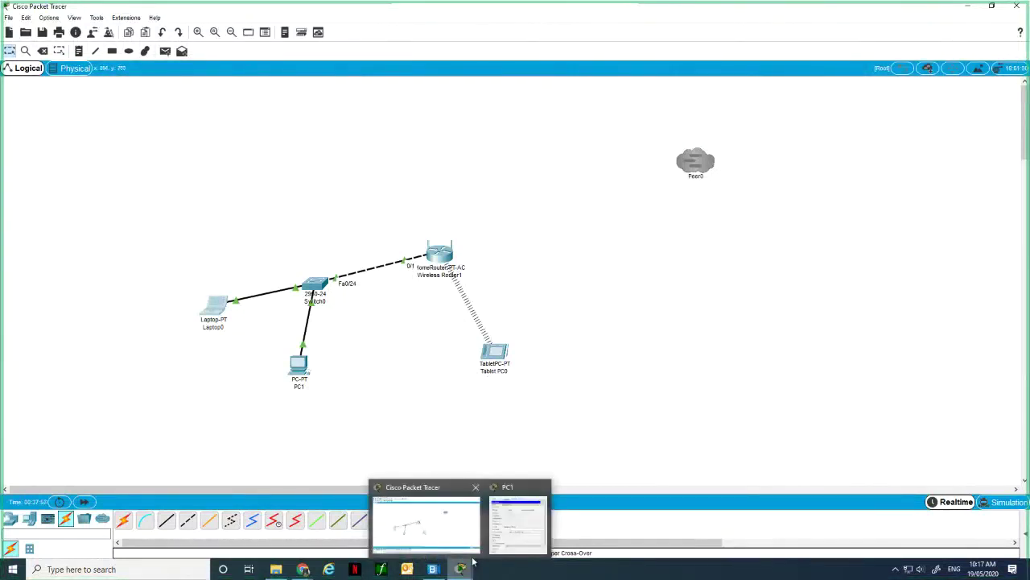
left_click(544, 489)
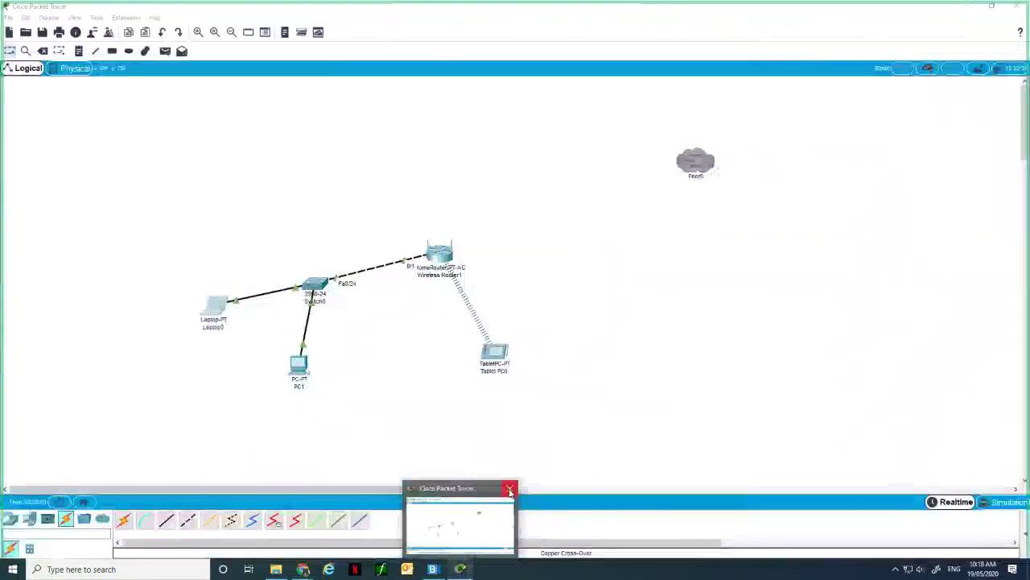
left_click(510, 489)
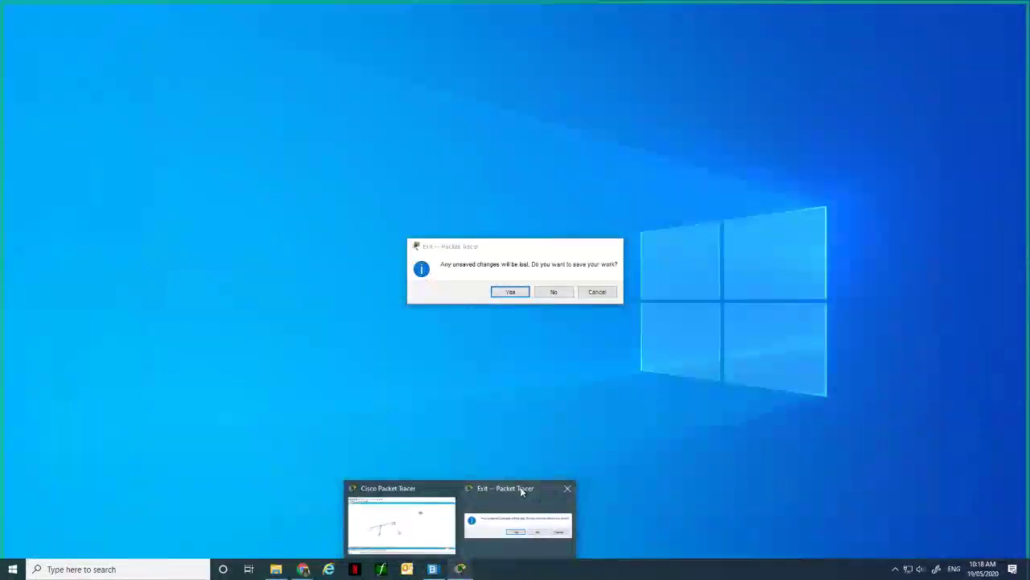
left_click(535, 288)
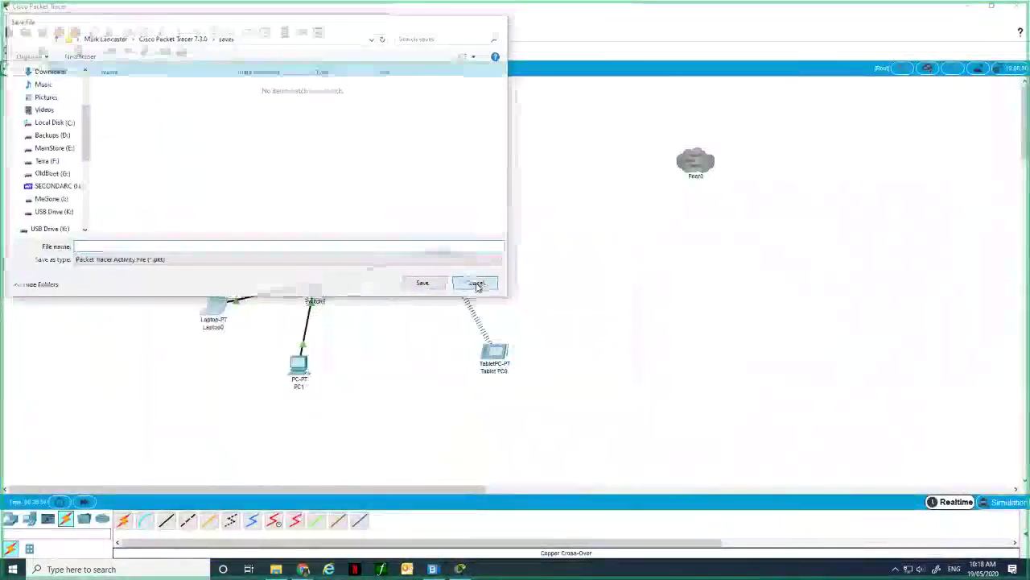
left_click(474, 283)
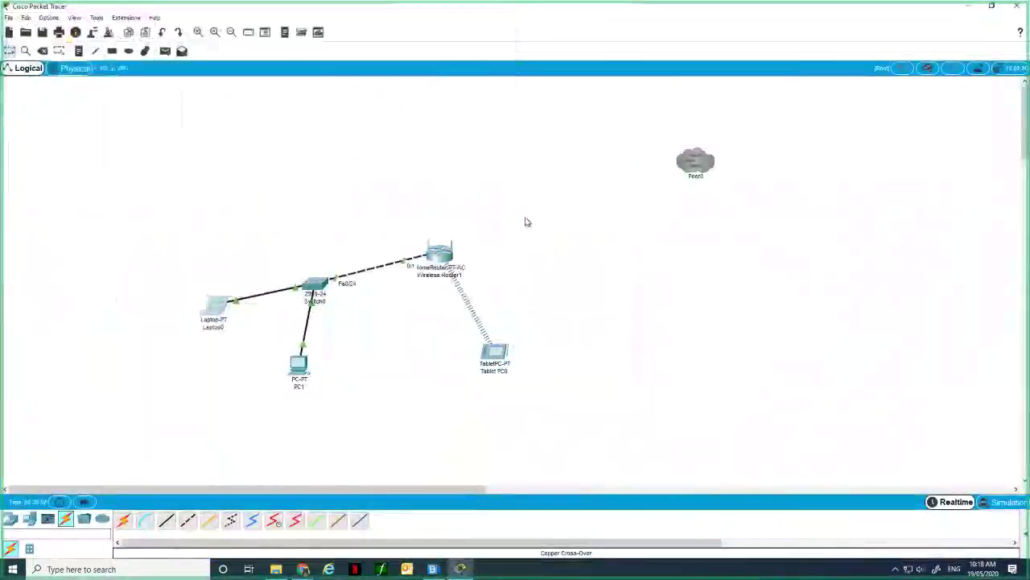
left_click(1016, 6)
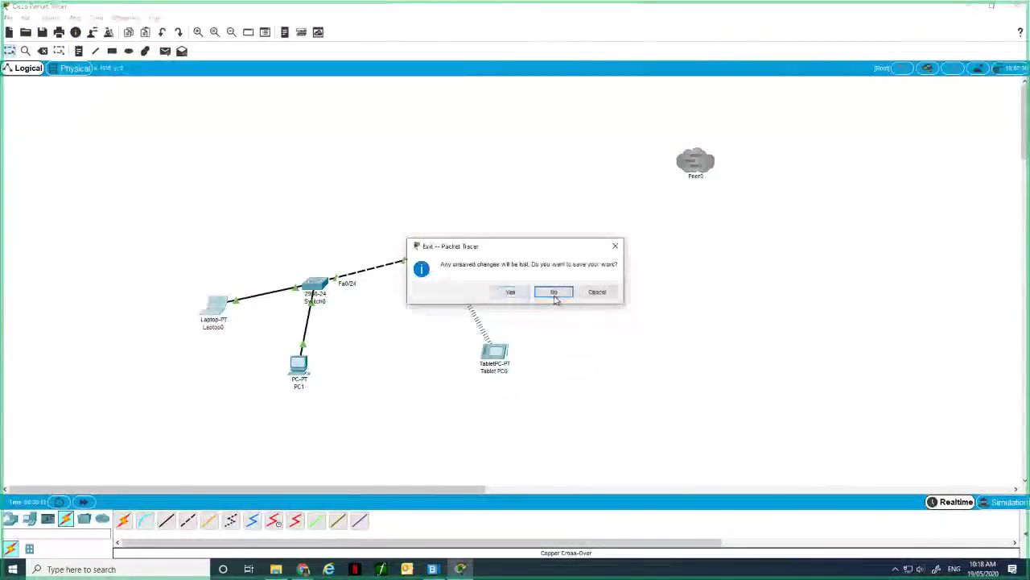
left_click(555, 295)
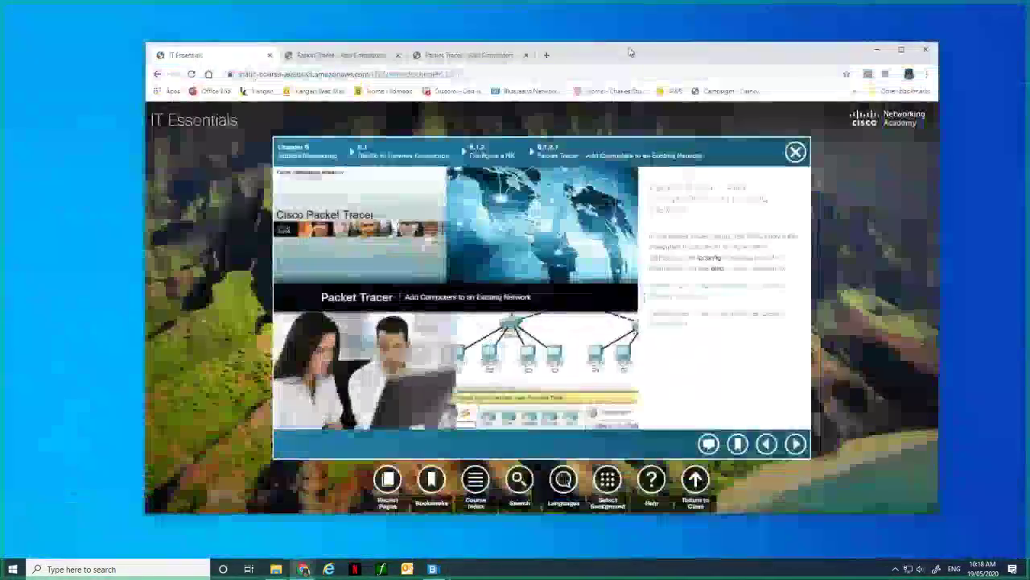
Search 'gns3' in a new Chrome tab and open gns3.com's Download sitelink.
key("ctrl+t")
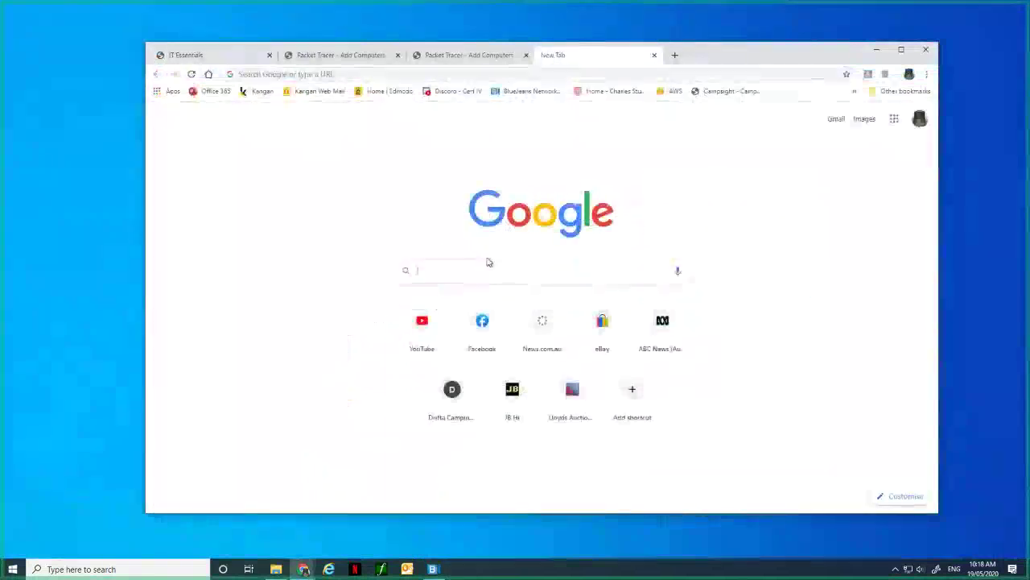
type("gns")
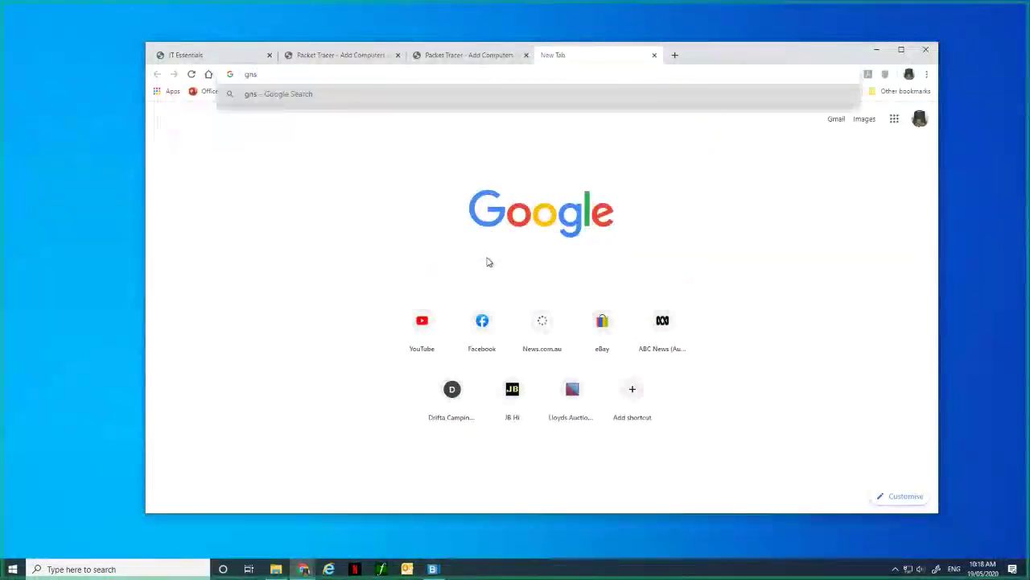
type("3")
key("Return")
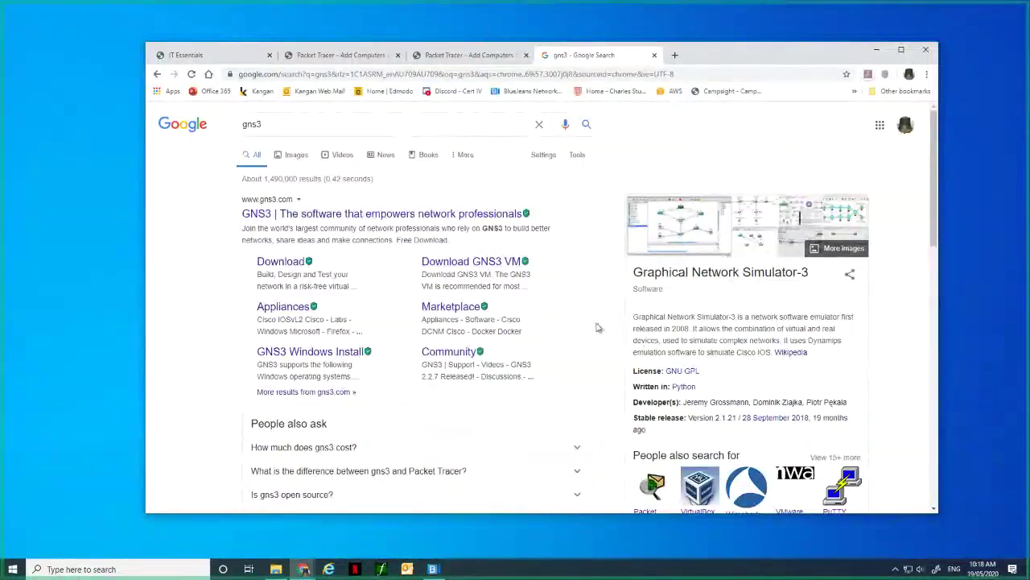
scroll(548, 286, "down", 2)
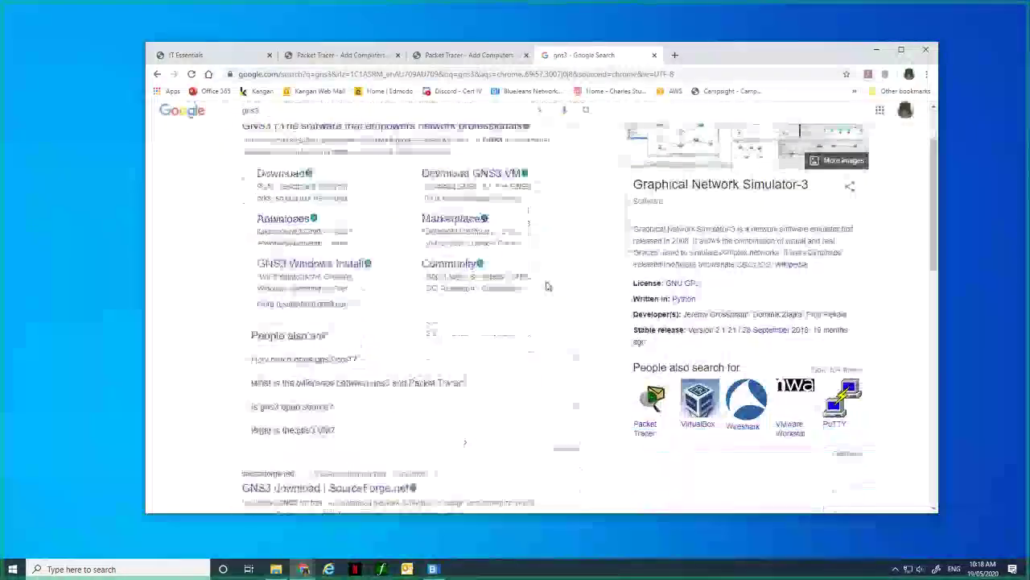
scroll(547, 286, "up", 2)
left_click(278, 263)
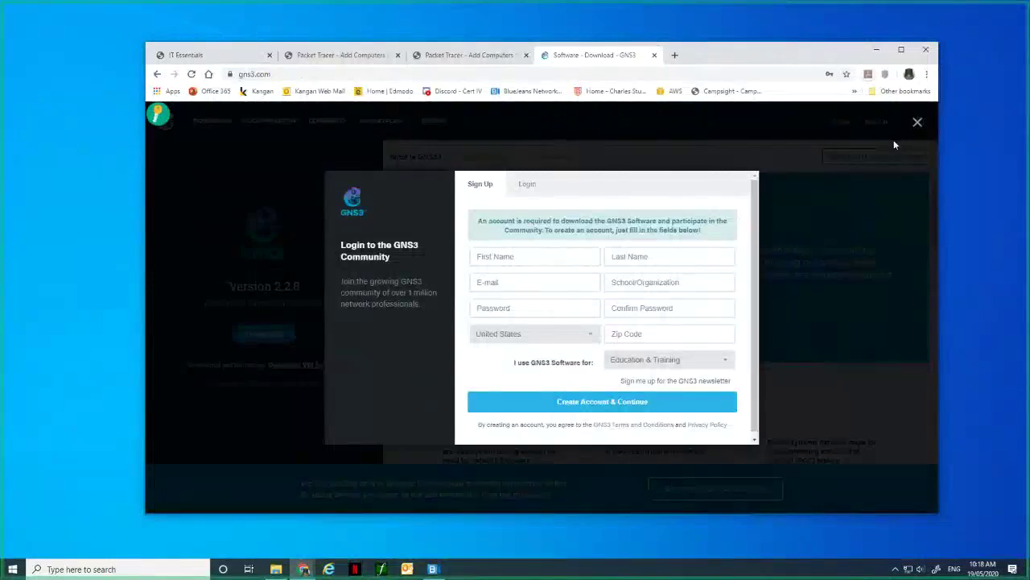
Scroll the gns3.com home page to view the GNS3 2.2.8 download offer.
scroll(390, 336, "down", 2)
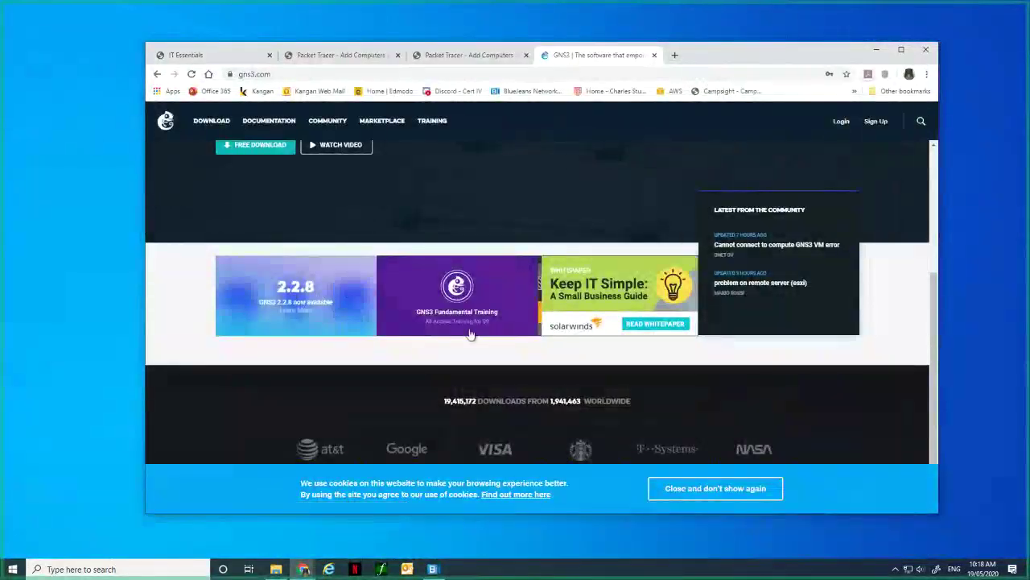
scroll(288, 260, "up", 1)
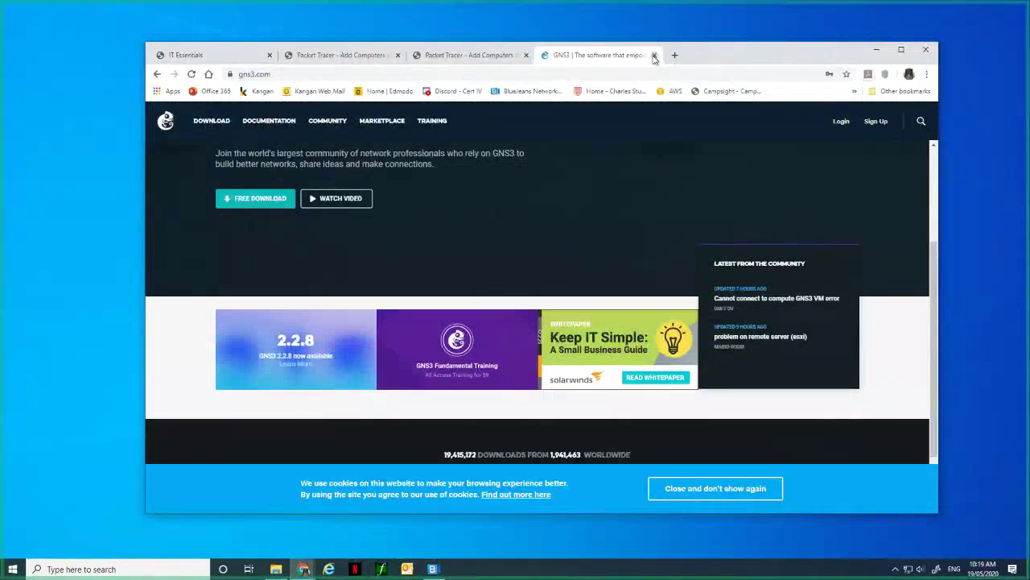
Close the GNS3 website tab and dismiss the VMware keyboard hook timeout warning.
left_click(655, 56)
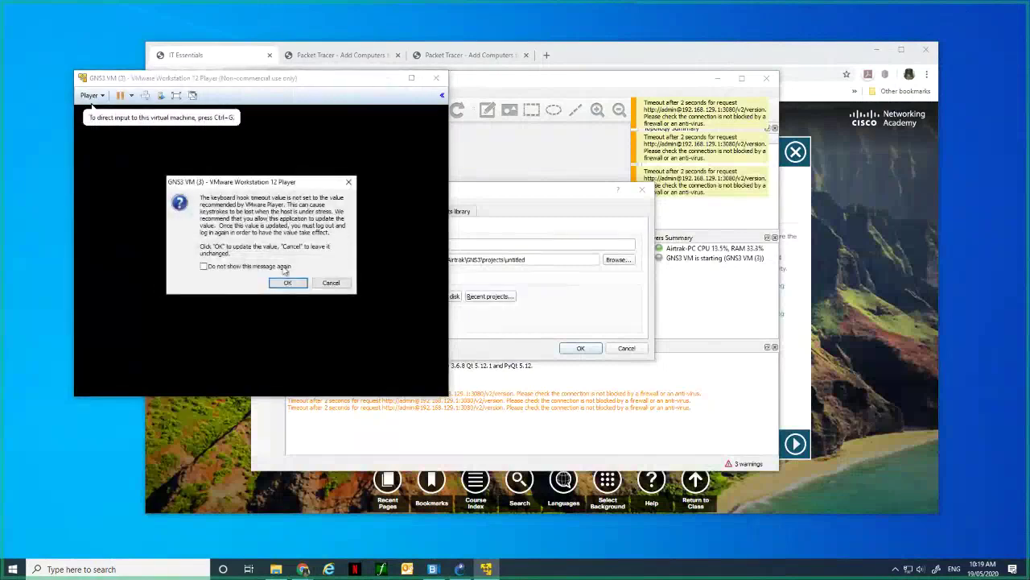
left_click(291, 283)
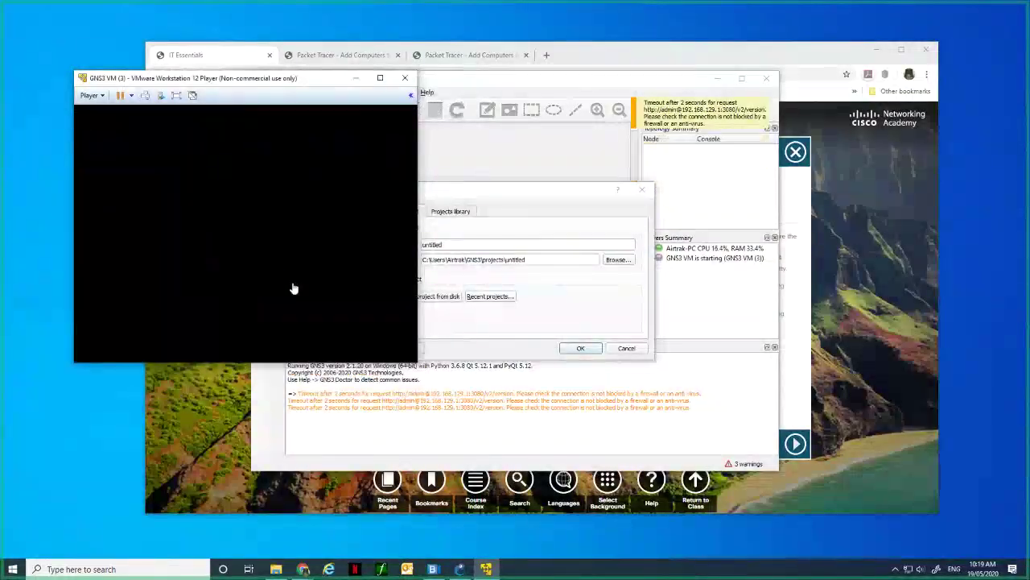
Create the 'untitled' GNS3 project, overwriting the existing one, and decline the update.
left_click(588, 91)
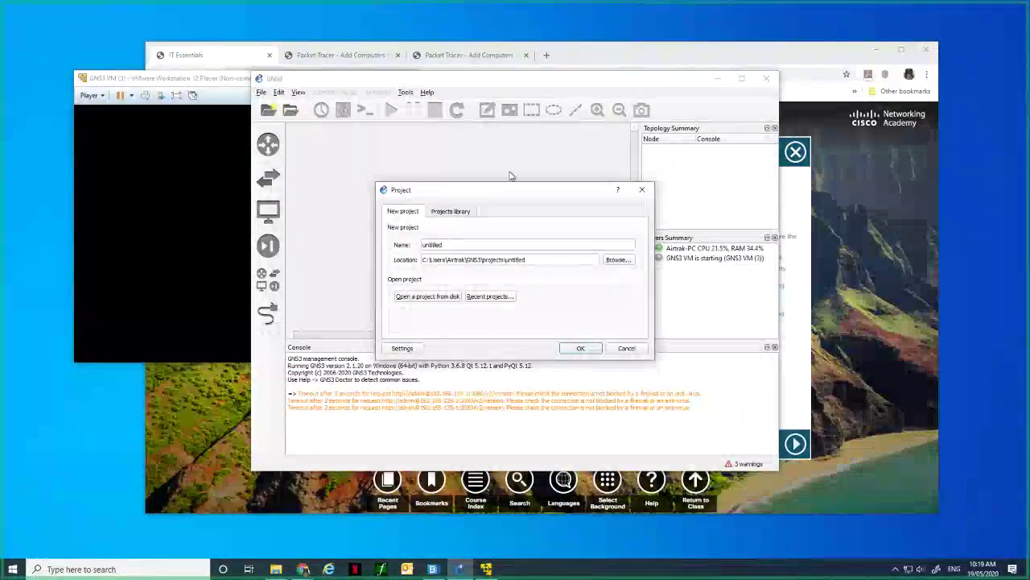
left_click(581, 347)
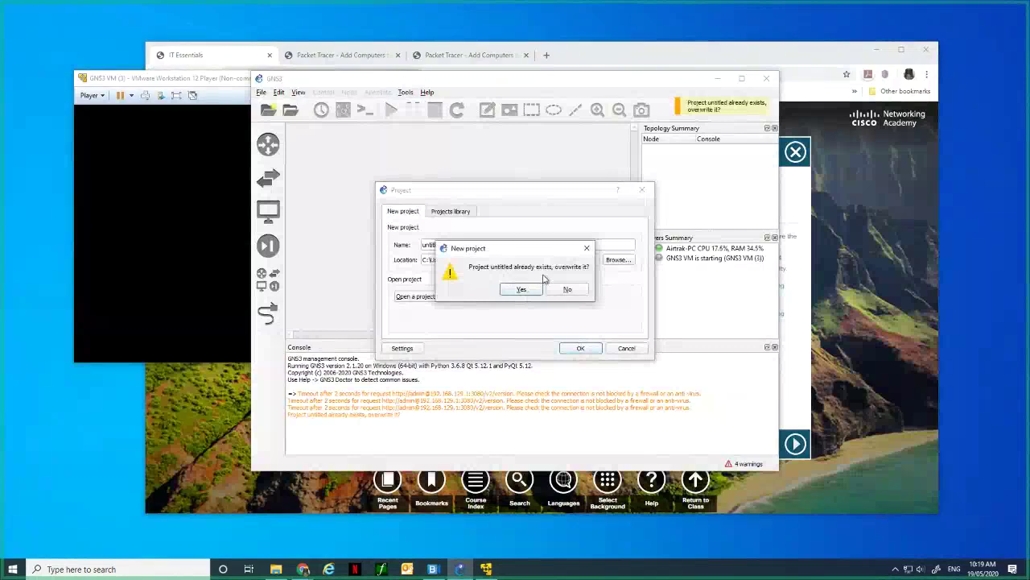
left_click(564, 290)
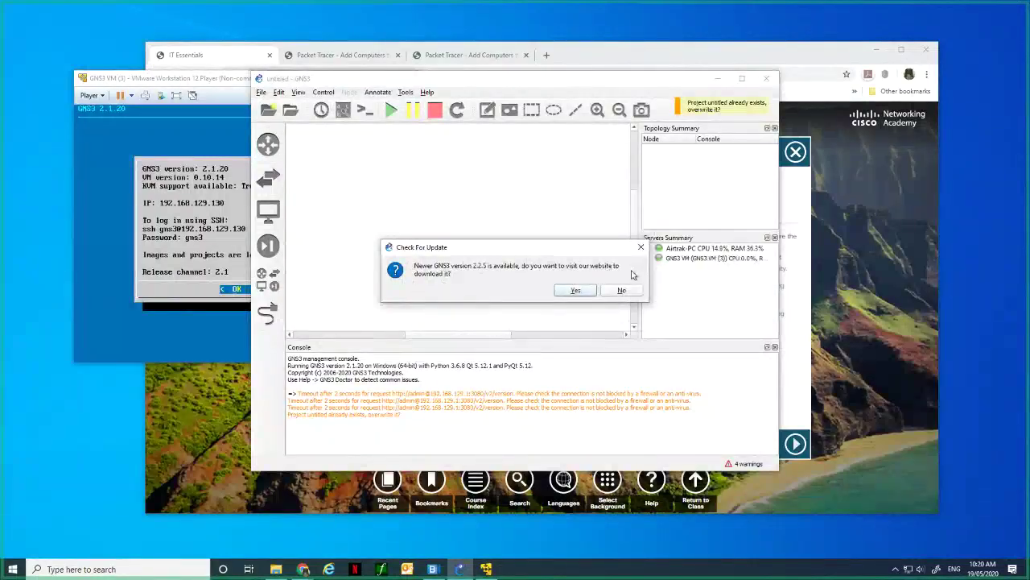
left_click(618, 289)
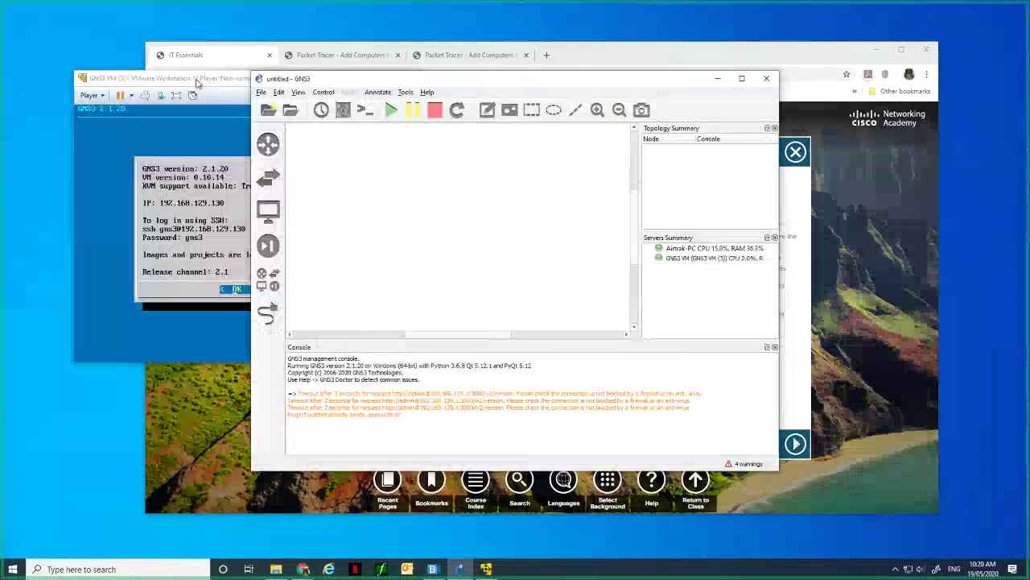
Browse GNS3's router appliances and pick Cisco 2691 to start the Add appliance wizard.
left_click(181, 118)
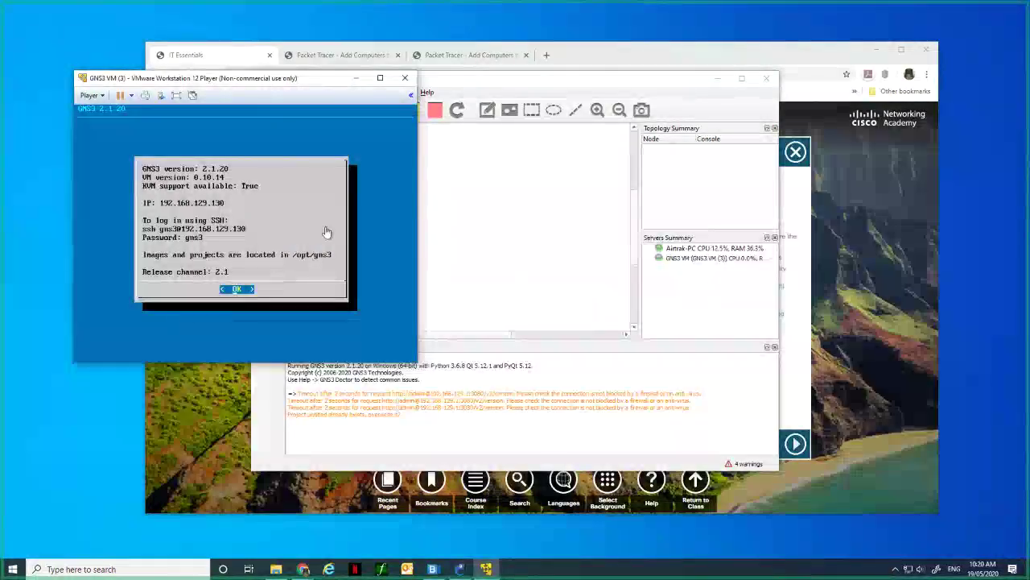
left_click(591, 196)
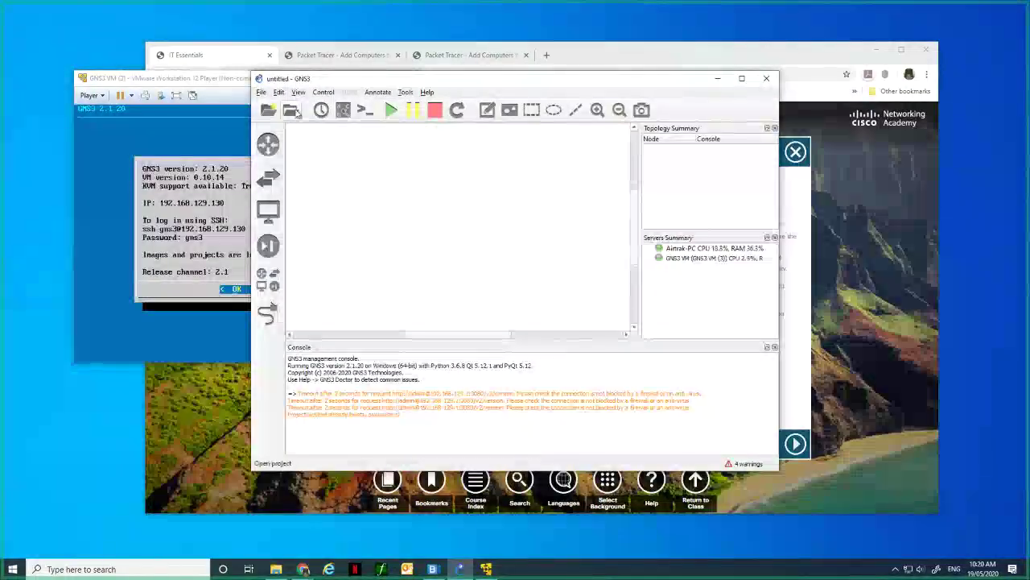
left_click(271, 145)
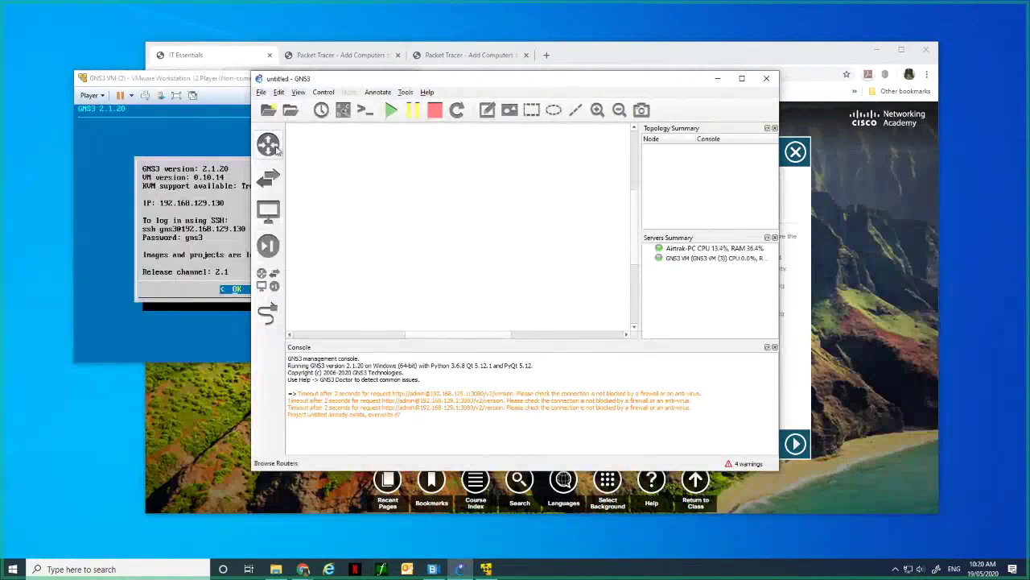
left_click(274, 147)
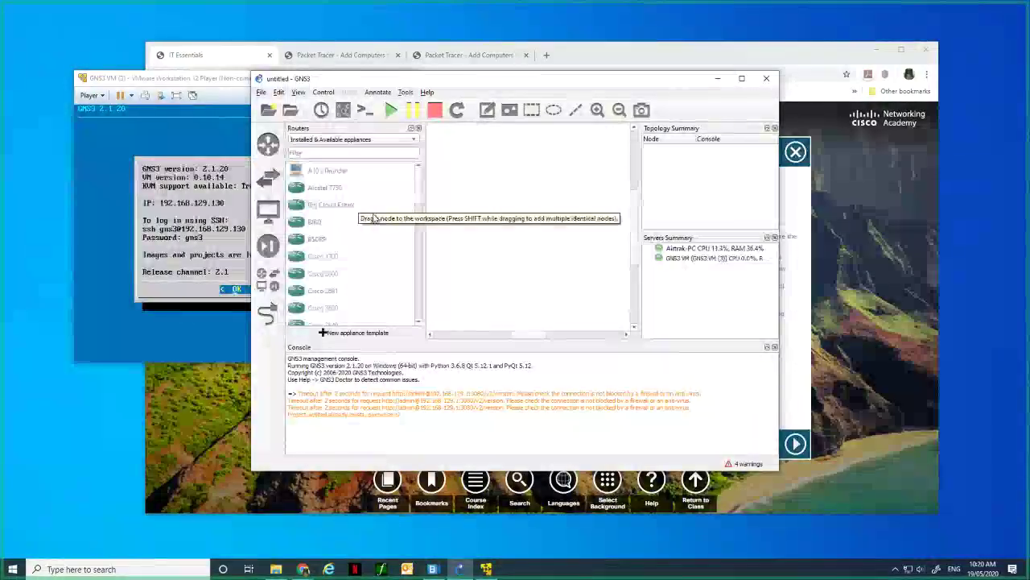
scroll(418, 208, "down", 2)
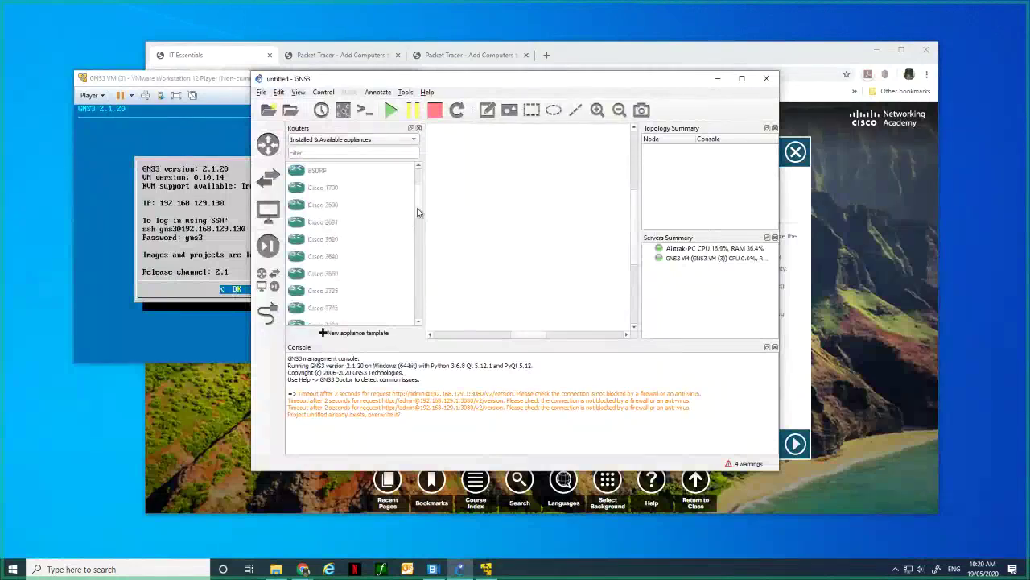
mouse_move(419, 212)
left_mouse_down()
mouse_move(418, 309)
mouse_move(421, 214)
left_mouse_up()
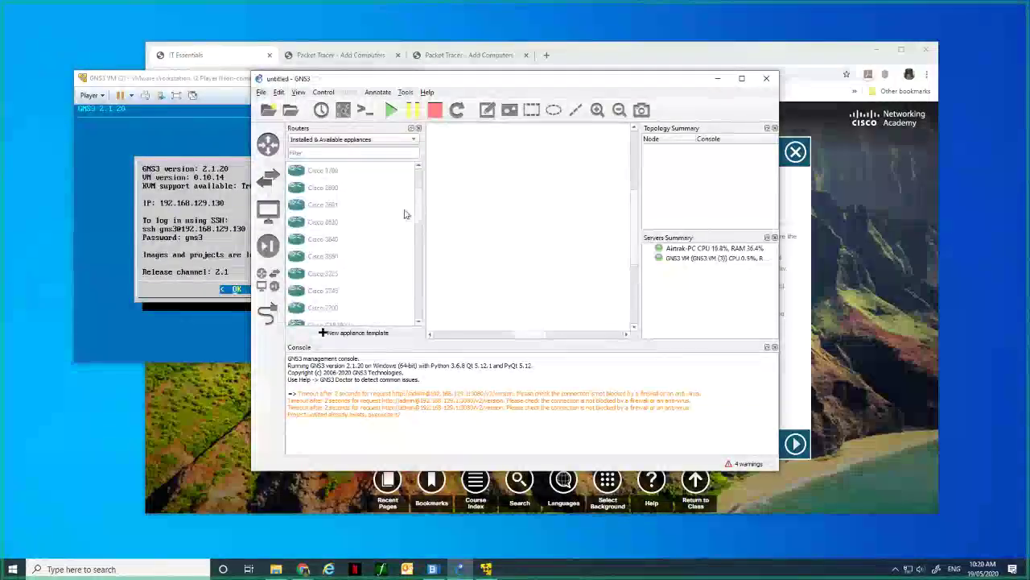
left_click(315, 208)
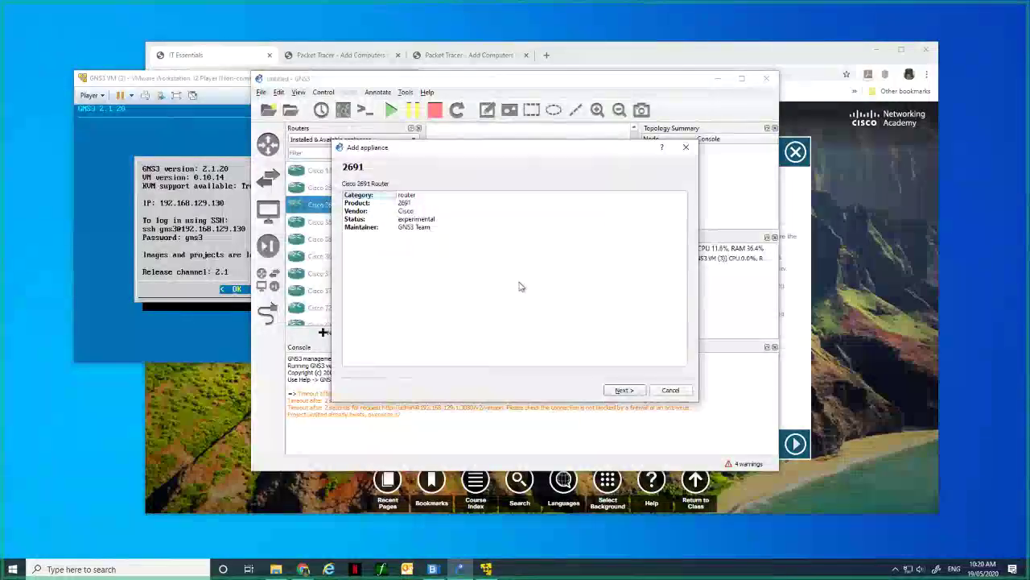
Run the Cisco 2691 on the GNS3 VM and select its missing c2691-adventerprisek9 image.
left_click(625, 390)
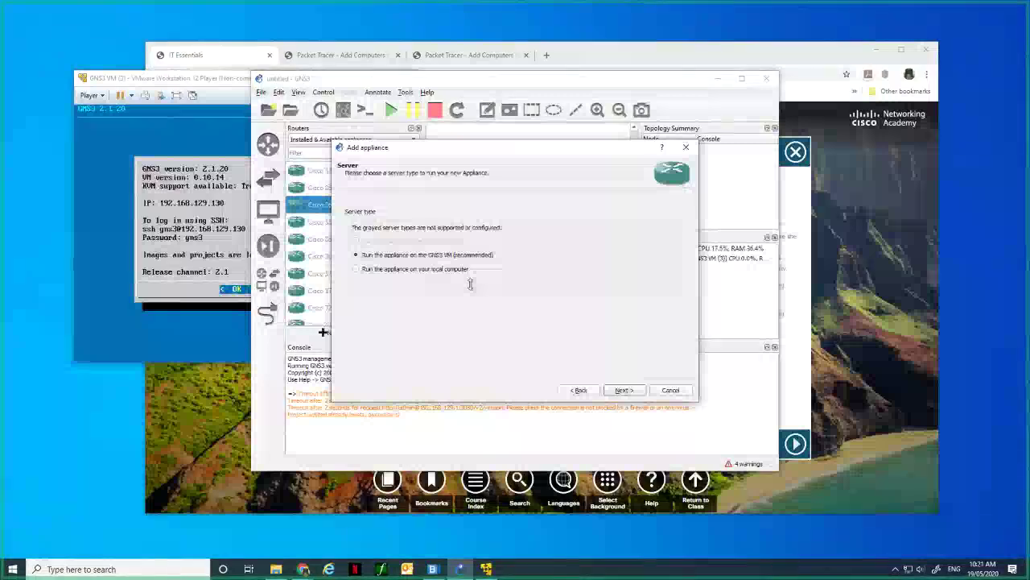
left_click(624, 391)
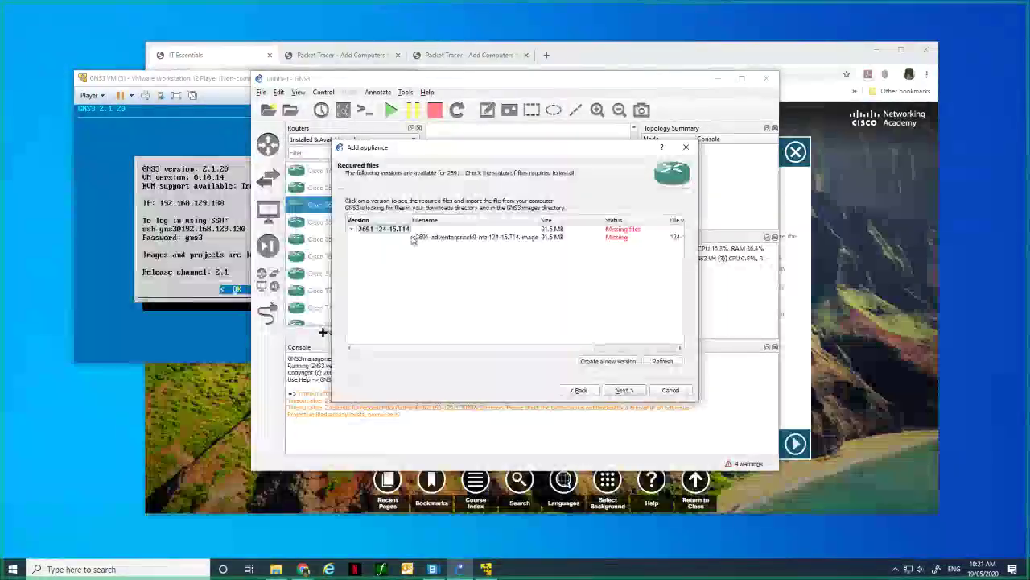
left_click(612, 238)
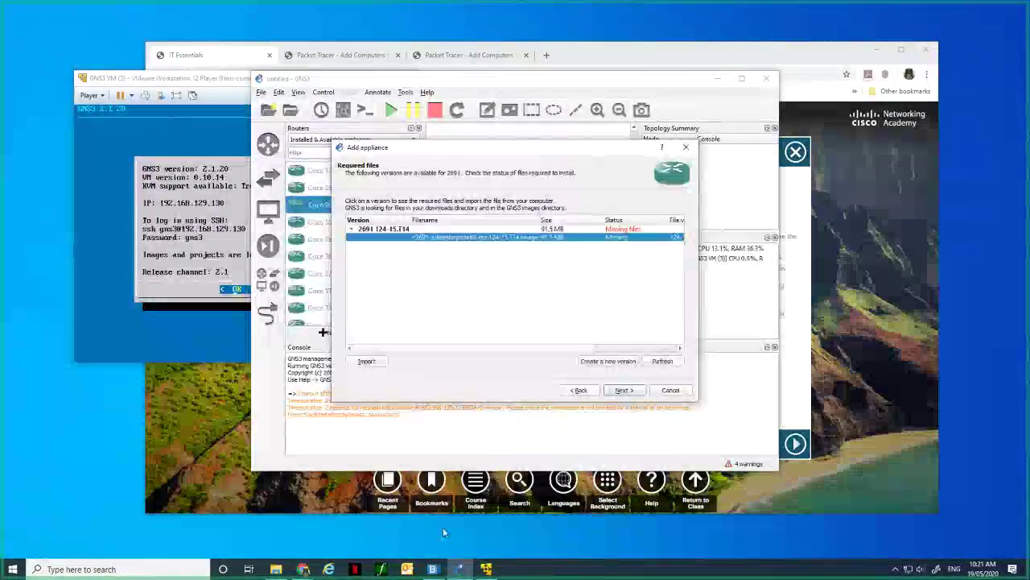
left_click(276, 570)
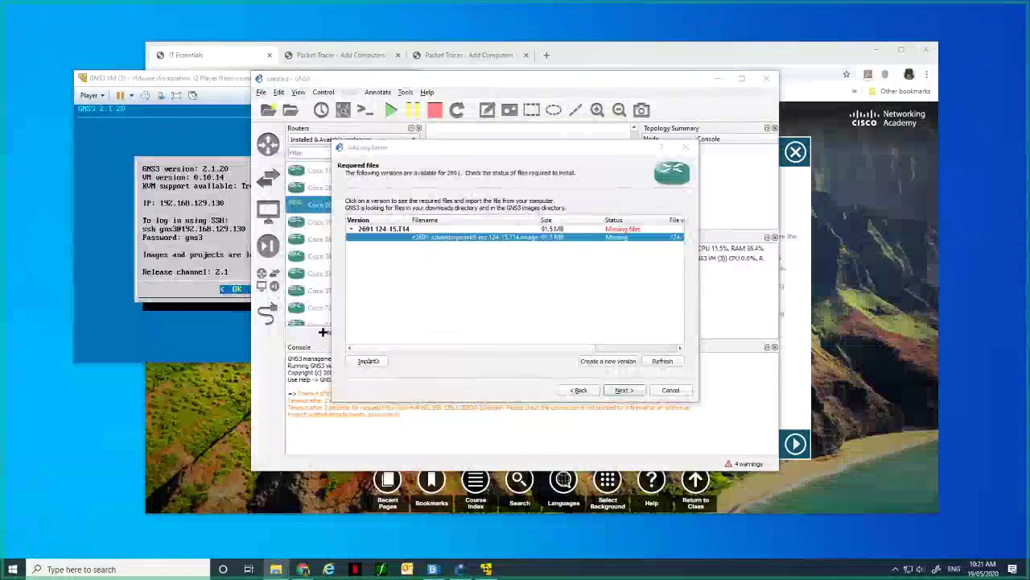
Import c2691-advipservicesk9-mz.124-15.T5.bin from GNS3 Projects\IOS, accepting the MD5 mismatch.
left_click(369, 362)
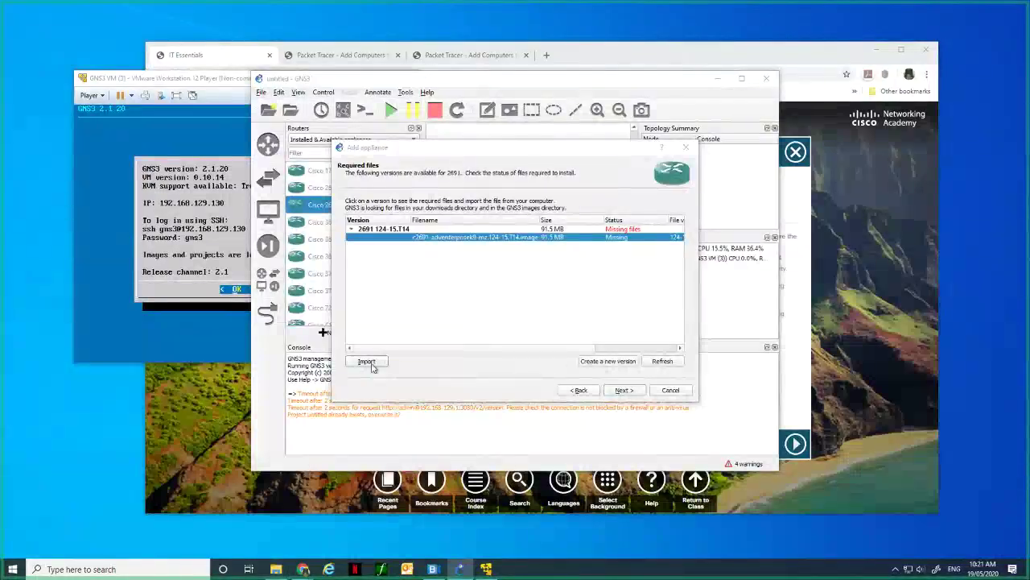
left_click(384, 291)
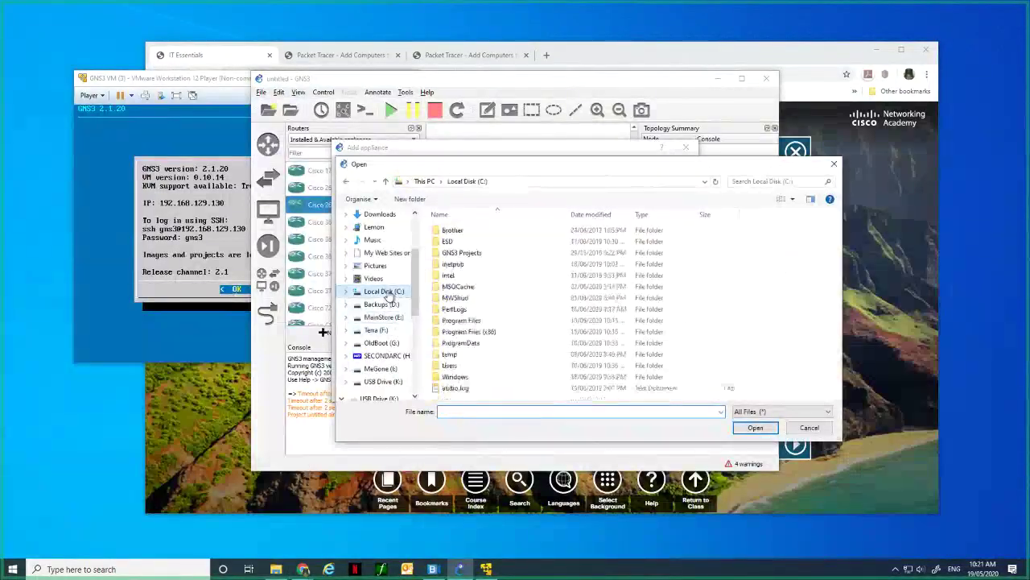
double_click(462, 252)
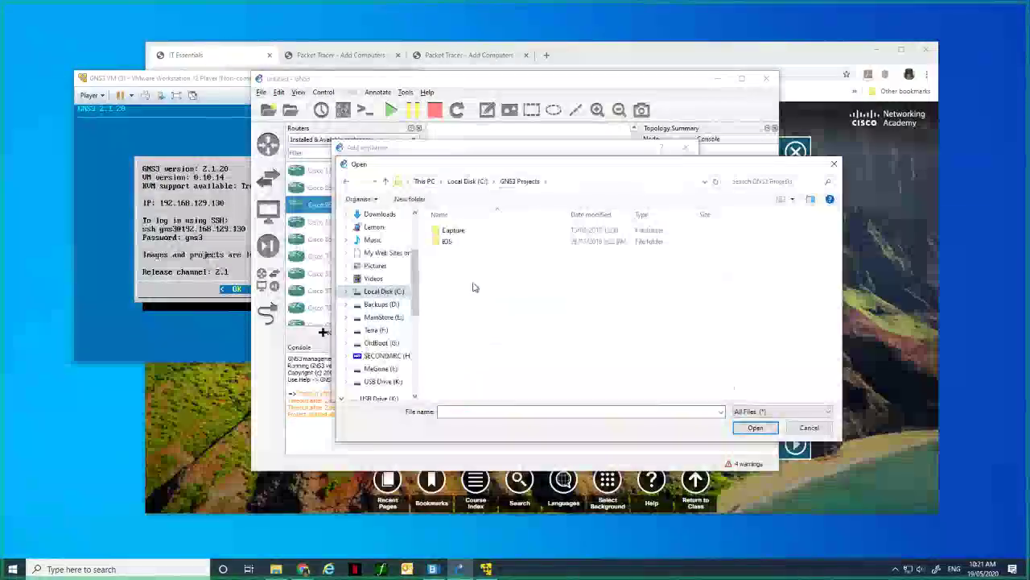
double_click(449, 244)
left_click(522, 232)
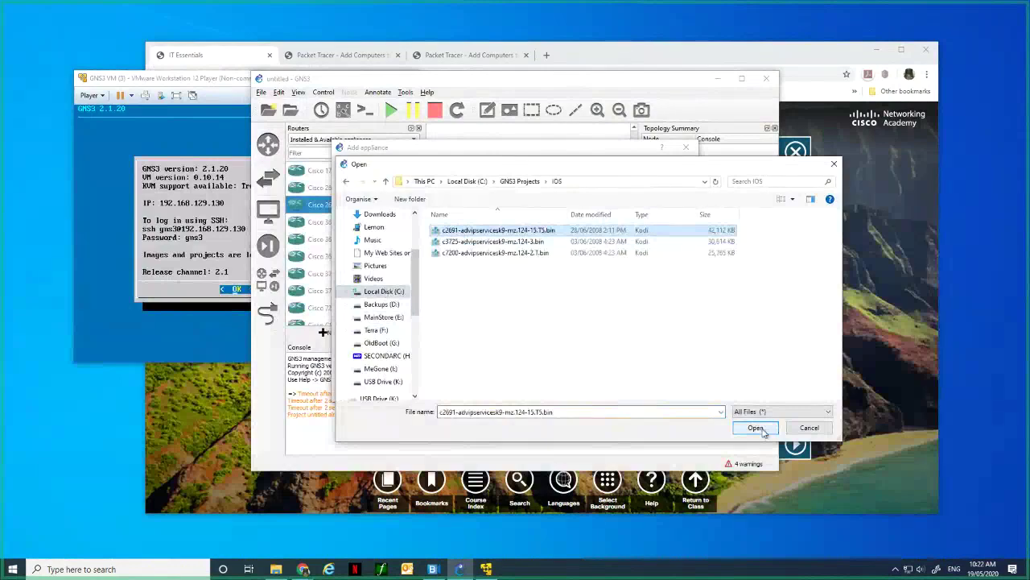
left_click(755, 427)
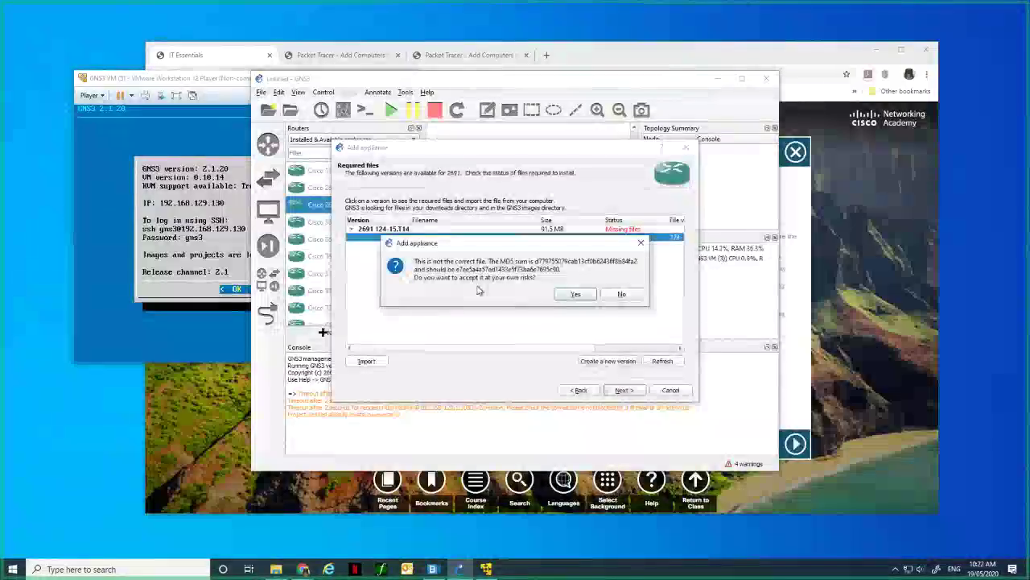
left_click(576, 293)
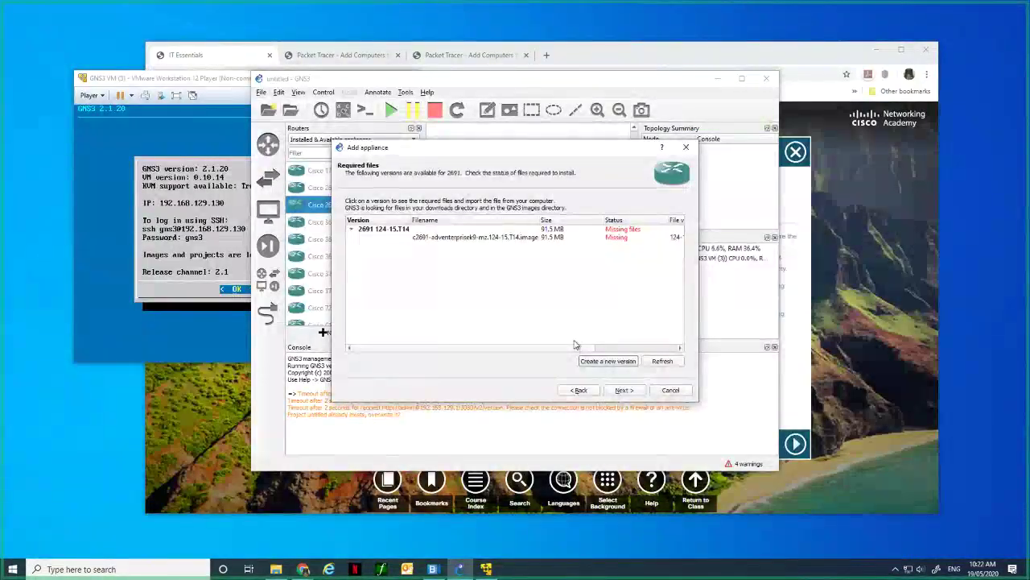
Refresh the required files, cancel creating a new version, and close the Add appliance wizard.
left_click(616, 350)
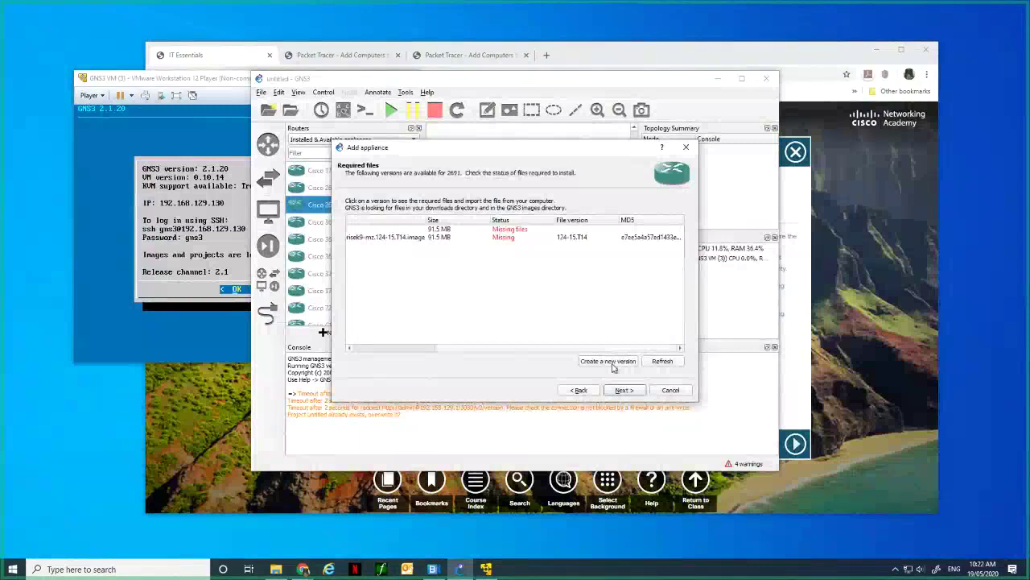
left_click(661, 363)
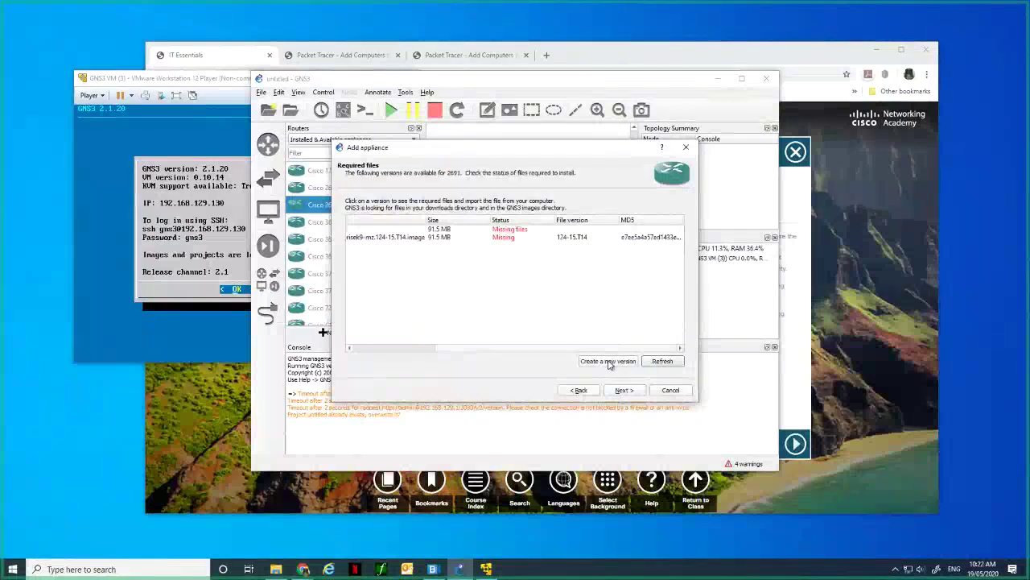
left_click(610, 363)
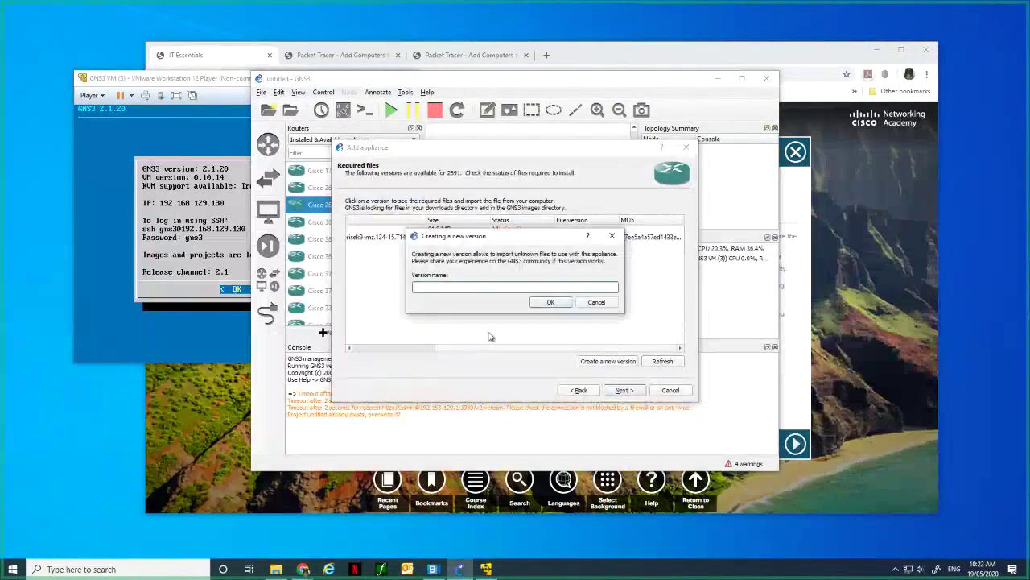
left_click(584, 301)
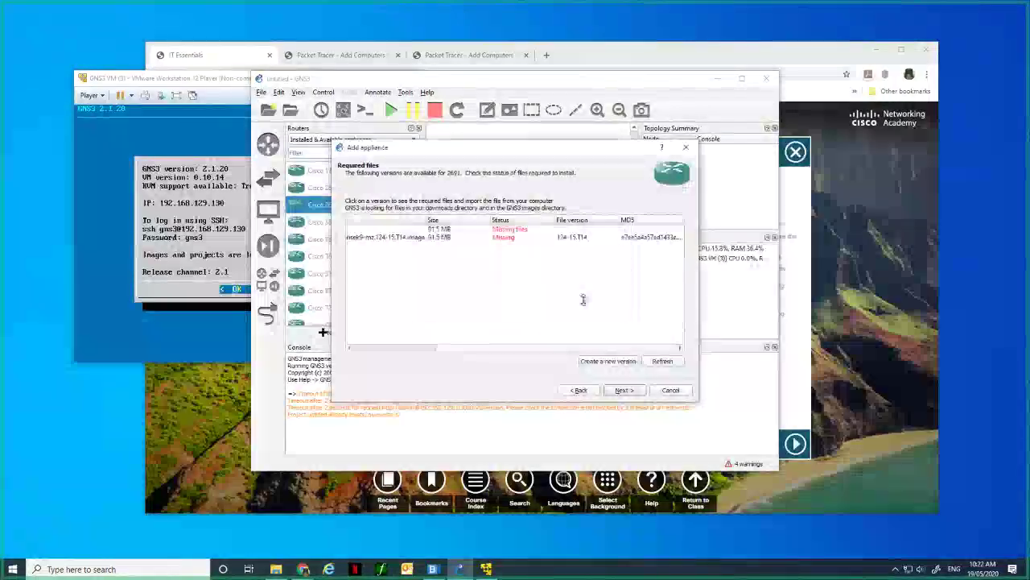
left_click(689, 149)
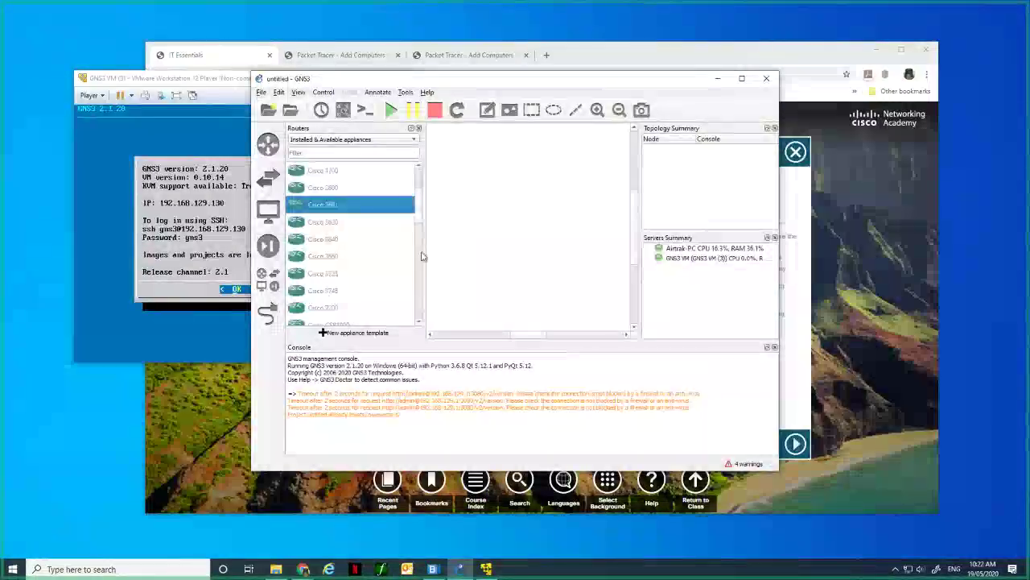
Browse the router appliances, selecting Juniper vMX vCP and Loadbalancer.org Enterprise VA.
left_click_drag(418, 214, 420, 290)
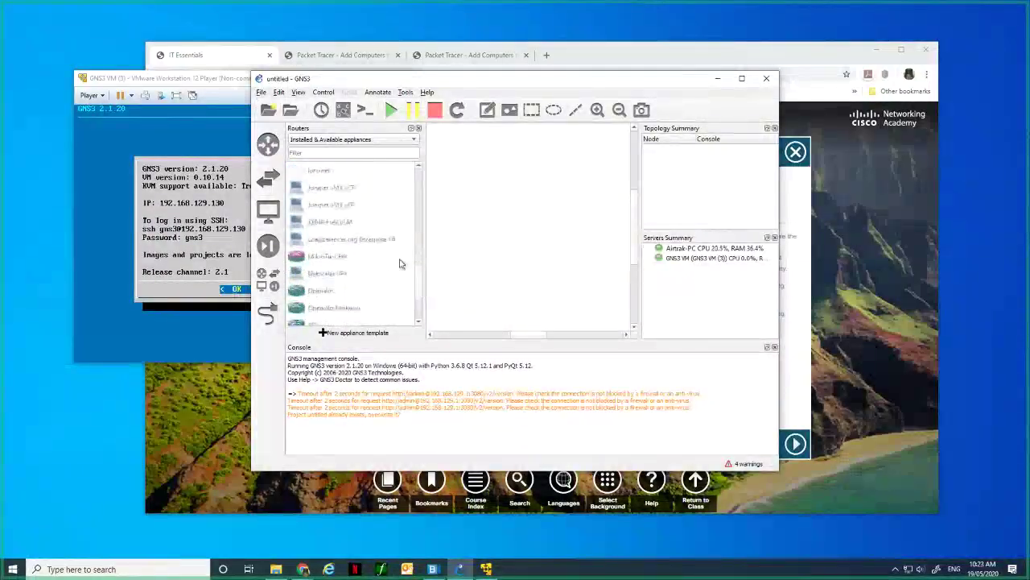
left_click(343, 191)
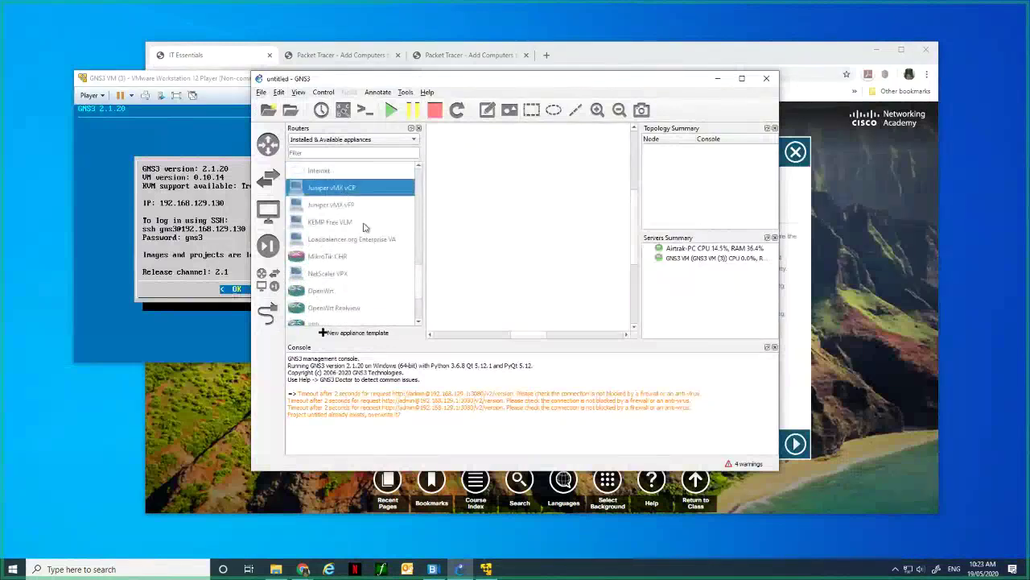
left_click(351, 238)
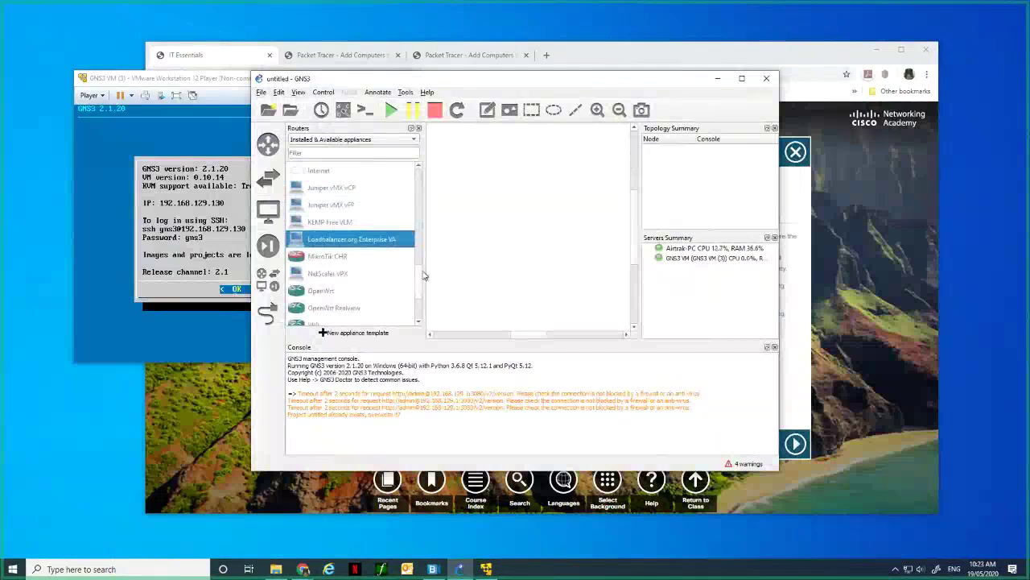
scroll(422, 286, "down", 2)
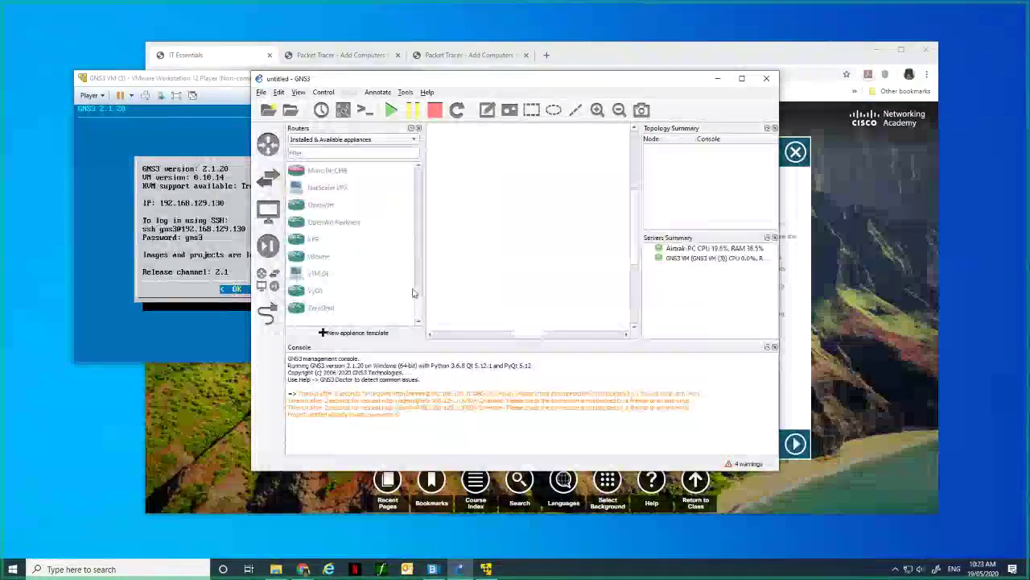
scroll(418, 282, "up", 3)
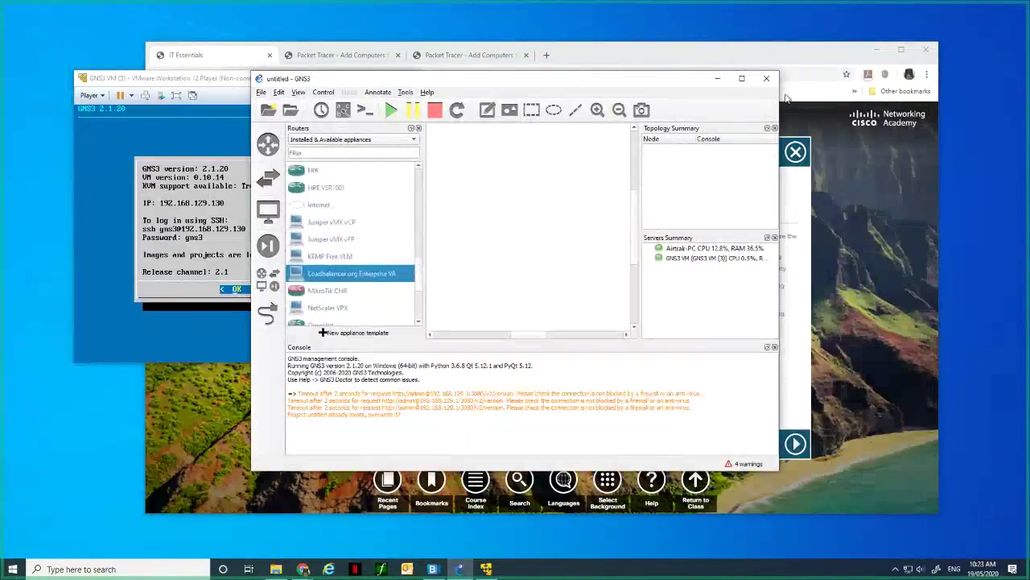
Make the GNS3 window wider and taller, then check the appliance-type filter dropdown.
left_click_drag(779, 96, 859, 89)
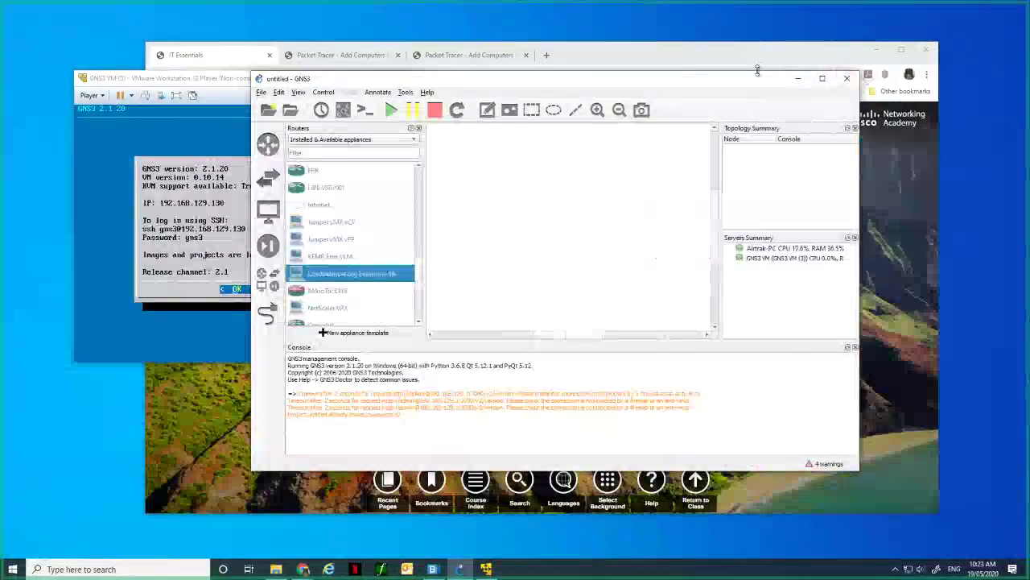
left_click_drag(756, 70, 758, 32)
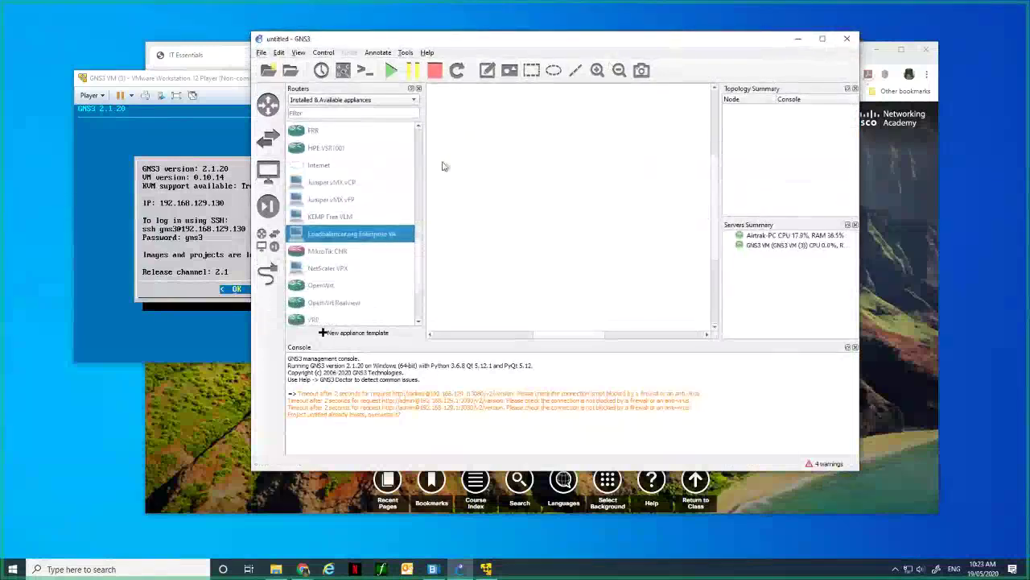
scroll(416, 188, "up", 5)
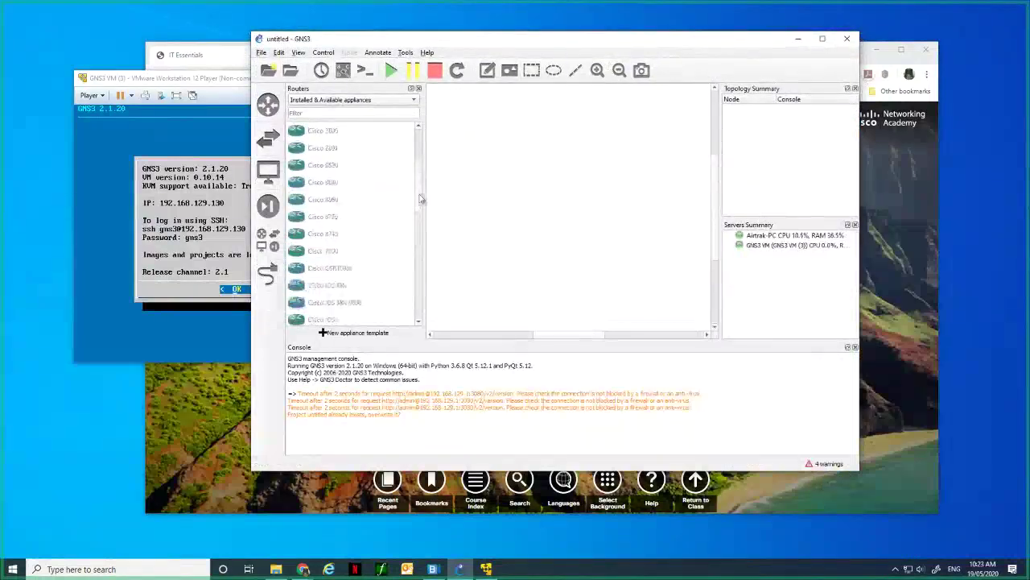
scroll(418, 190, "up", 2)
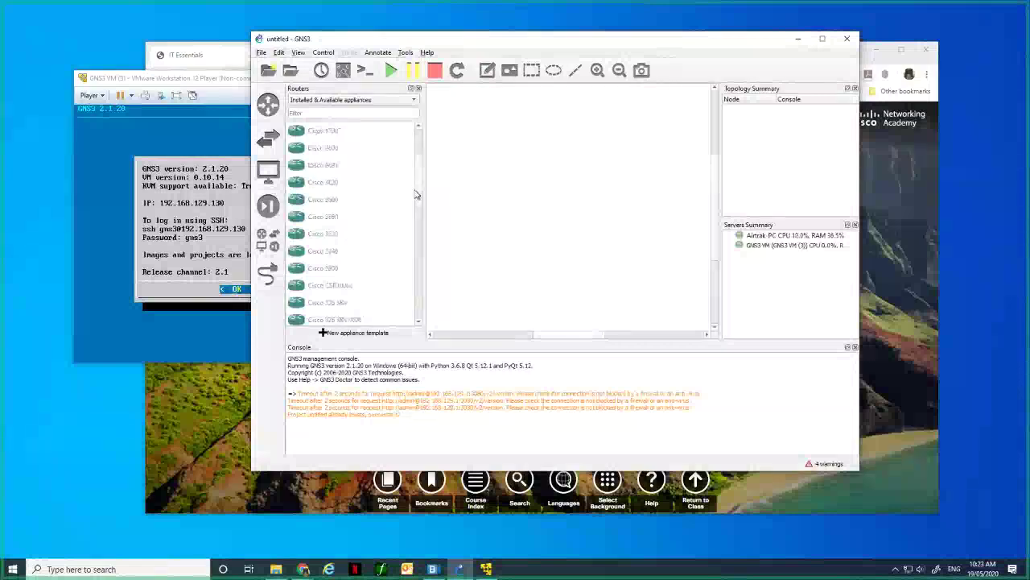
left_click(415, 100)
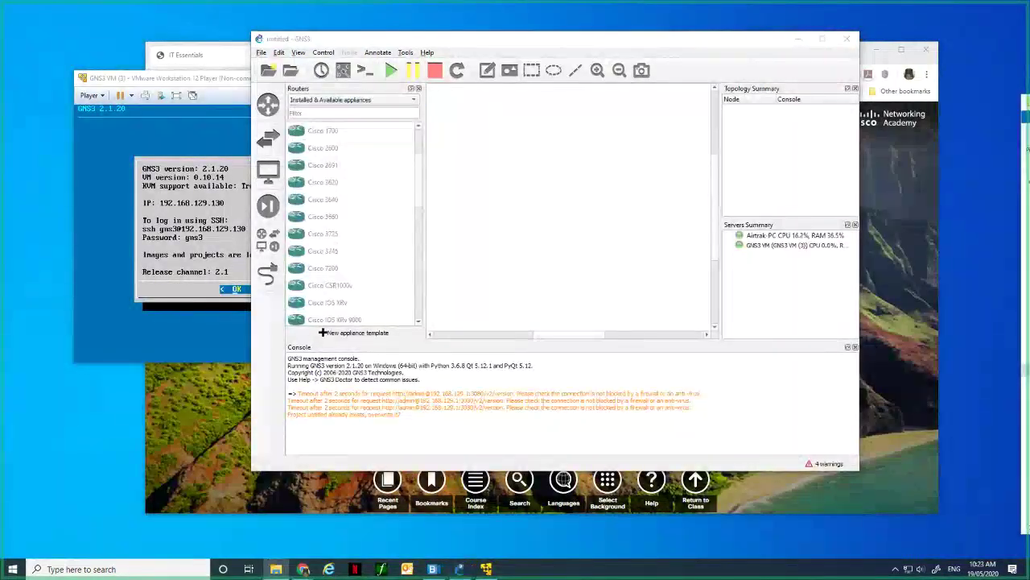
Check the router images in the IOS folder, then quit GNS3 and confirm the exit.
left_click_drag(998, 132, 835, 120)
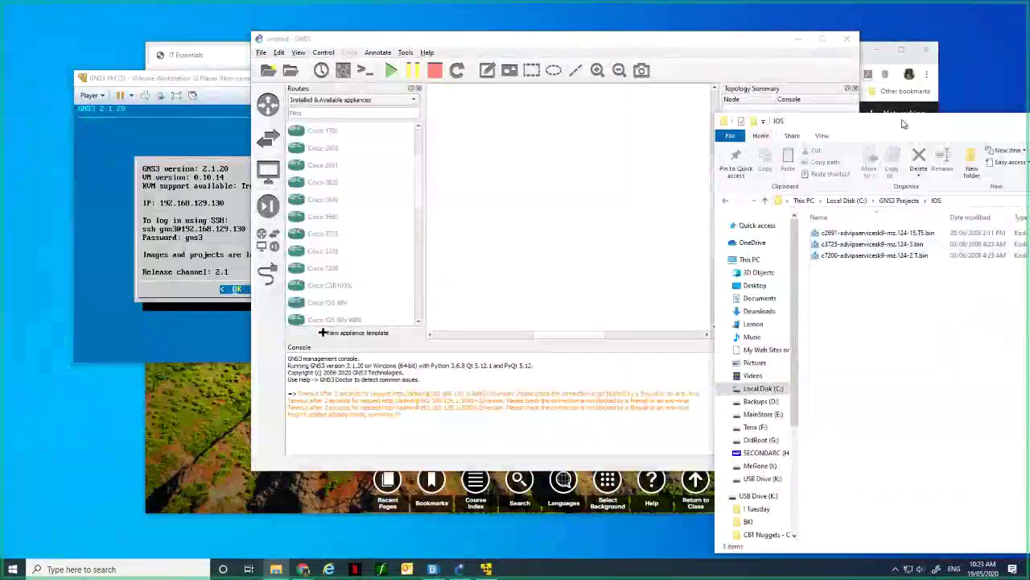
left_click_drag(904, 124, 1029, 126)
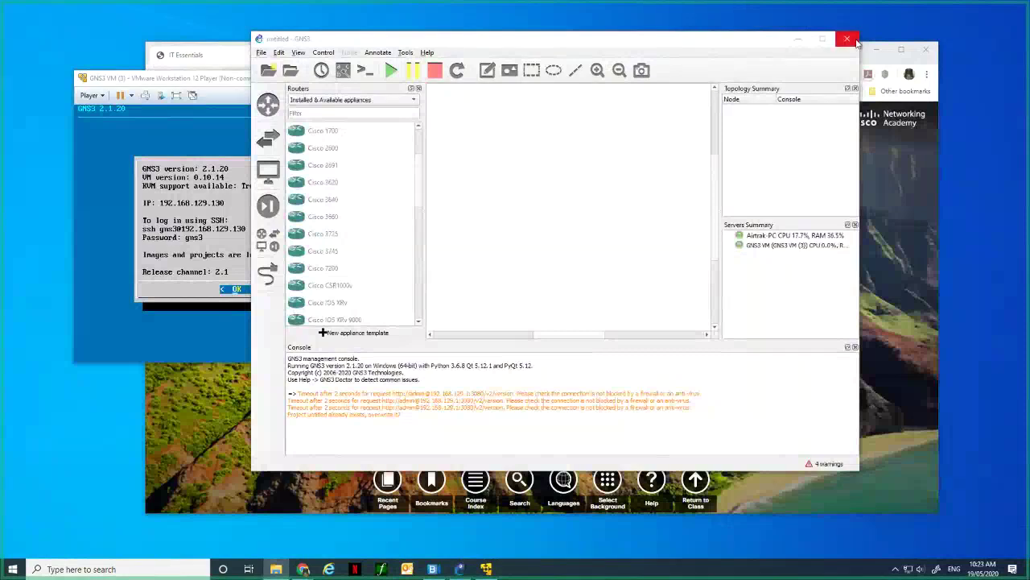
left_click(848, 39)
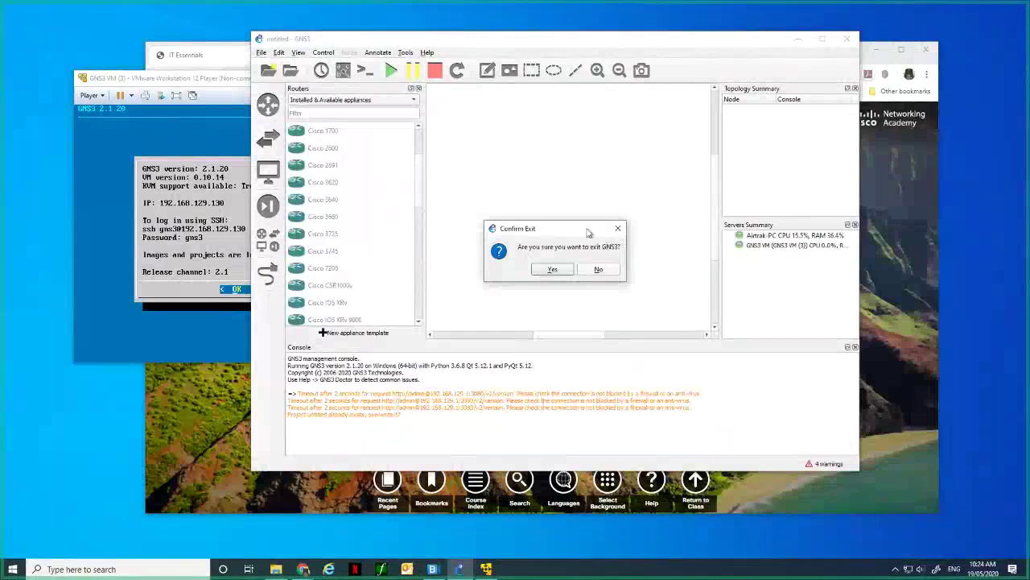
left_click(553, 270)
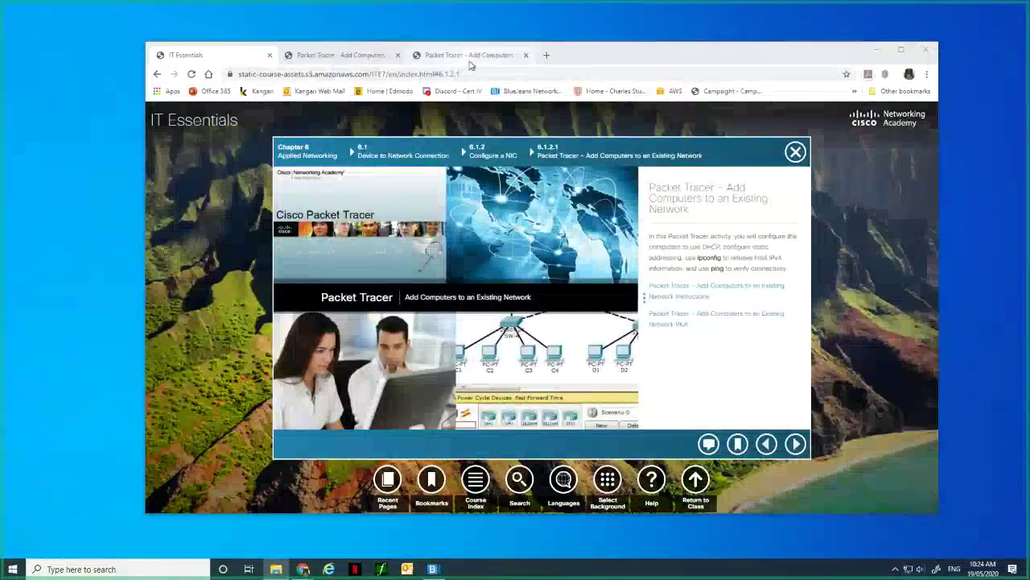
Close the third Packet Tracer tab and the instructions PDF tab, then reposition Chrome.
left_click(525, 55)
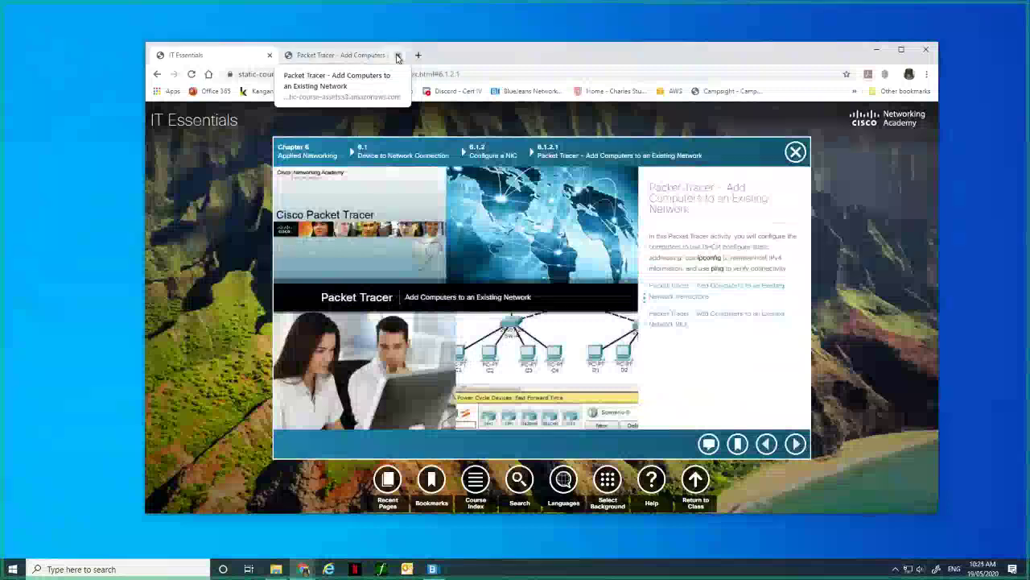
left_click(351, 56)
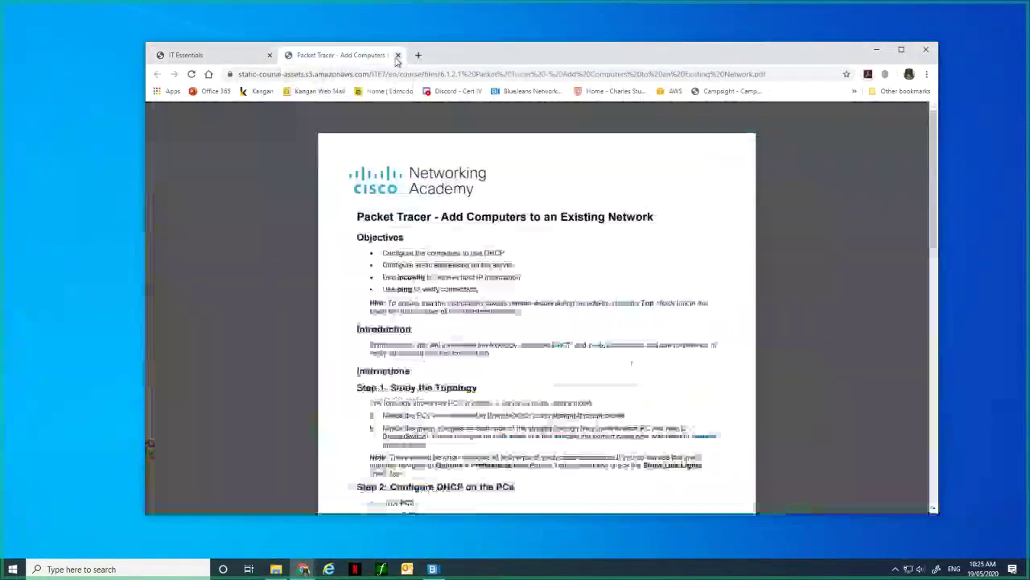
left_click(397, 55)
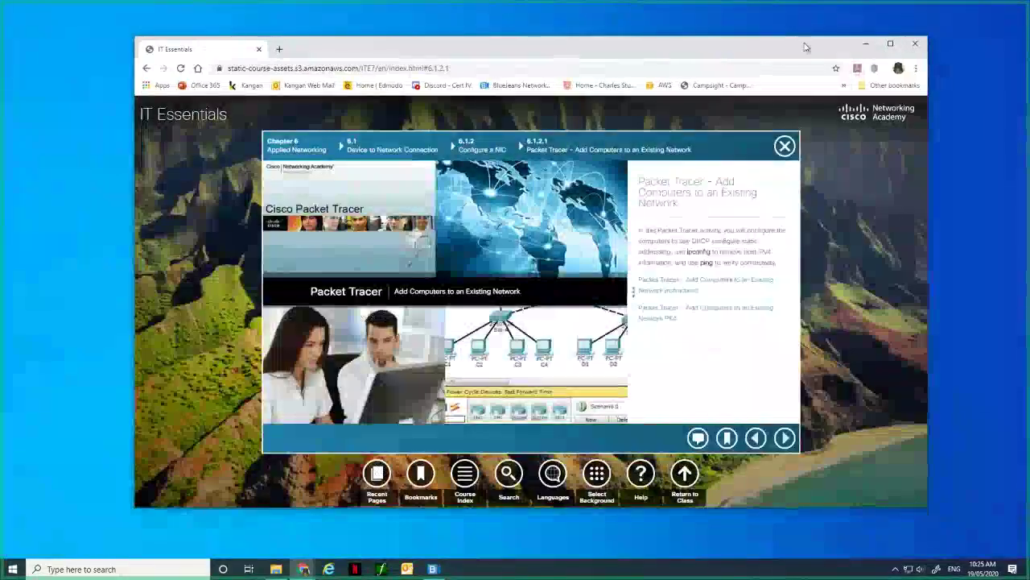
mouse_move(806, 46)
left_mouse_down()
mouse_move(791, 179)
mouse_move(808, 46)
left_mouse_up()
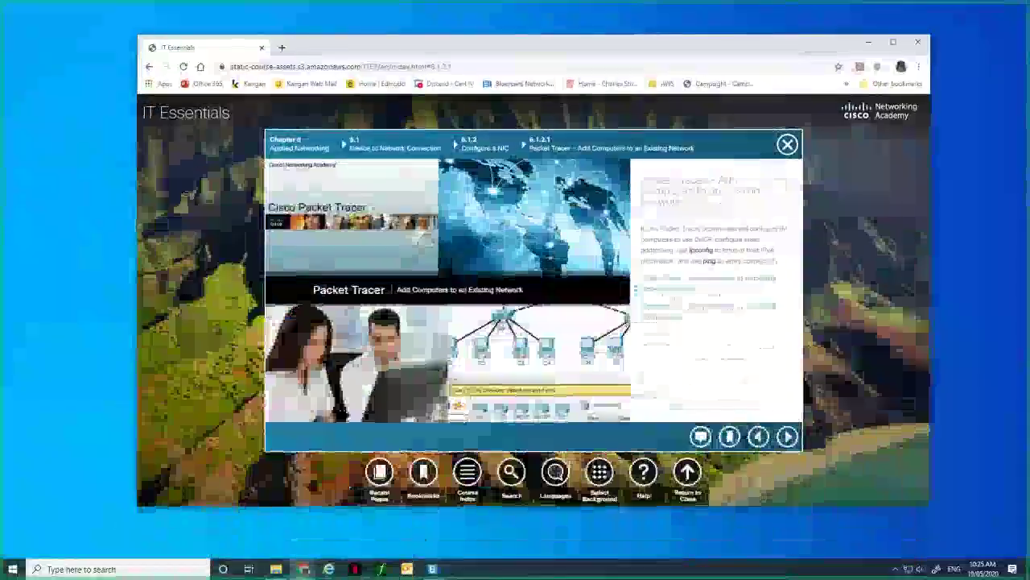